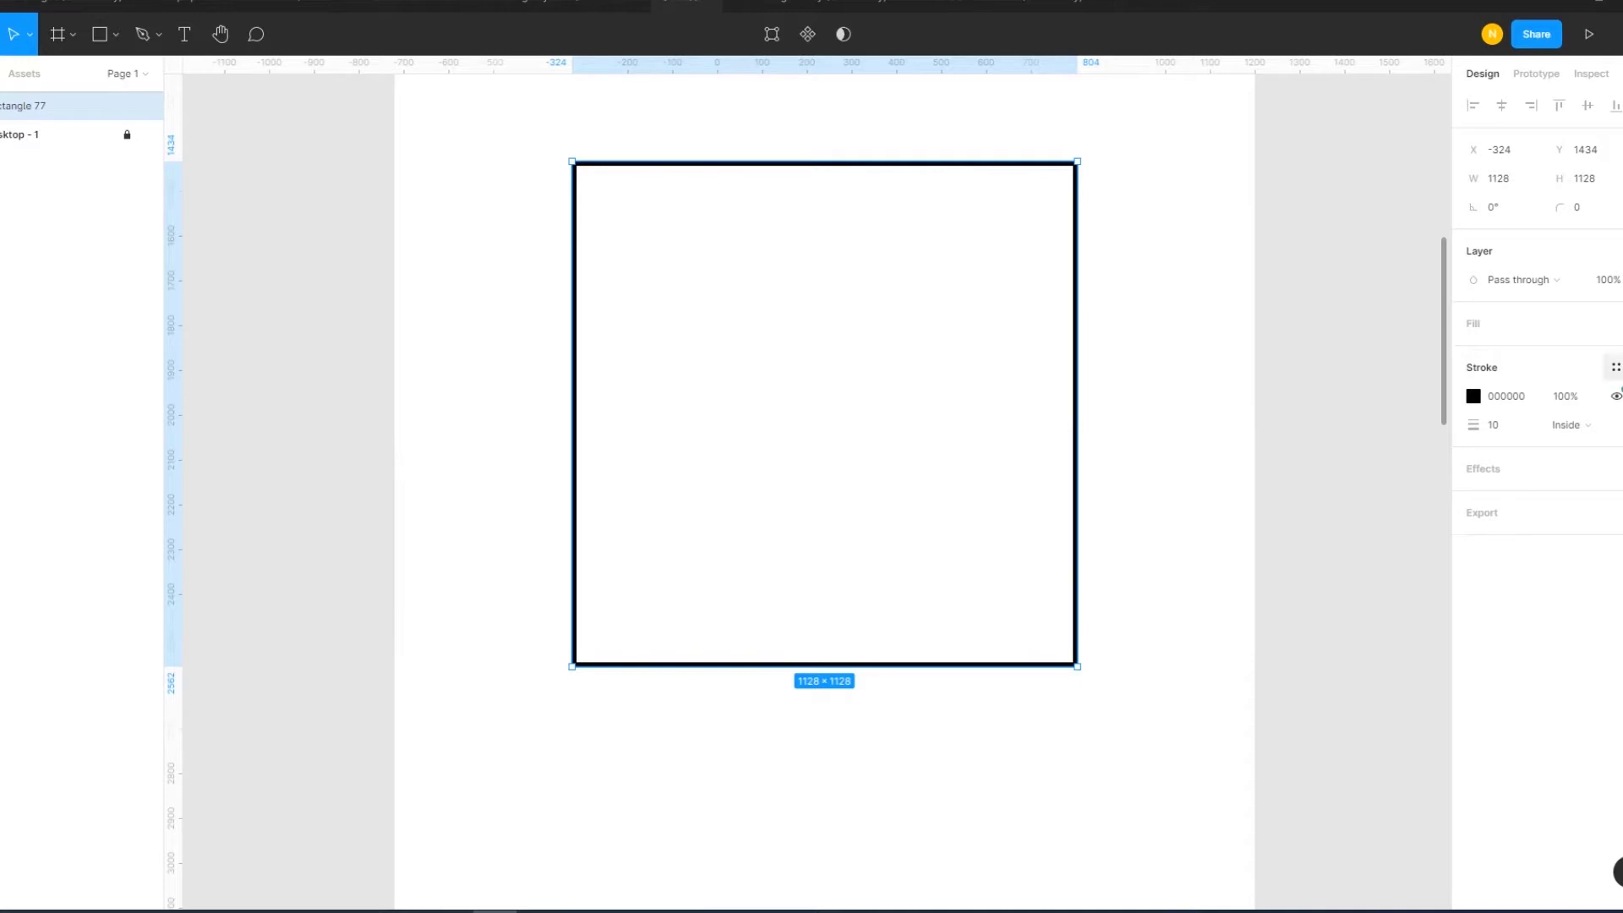
- Change the square's stroke style from solid to Dash in the advanced stroke settings
left_click(1621, 425)
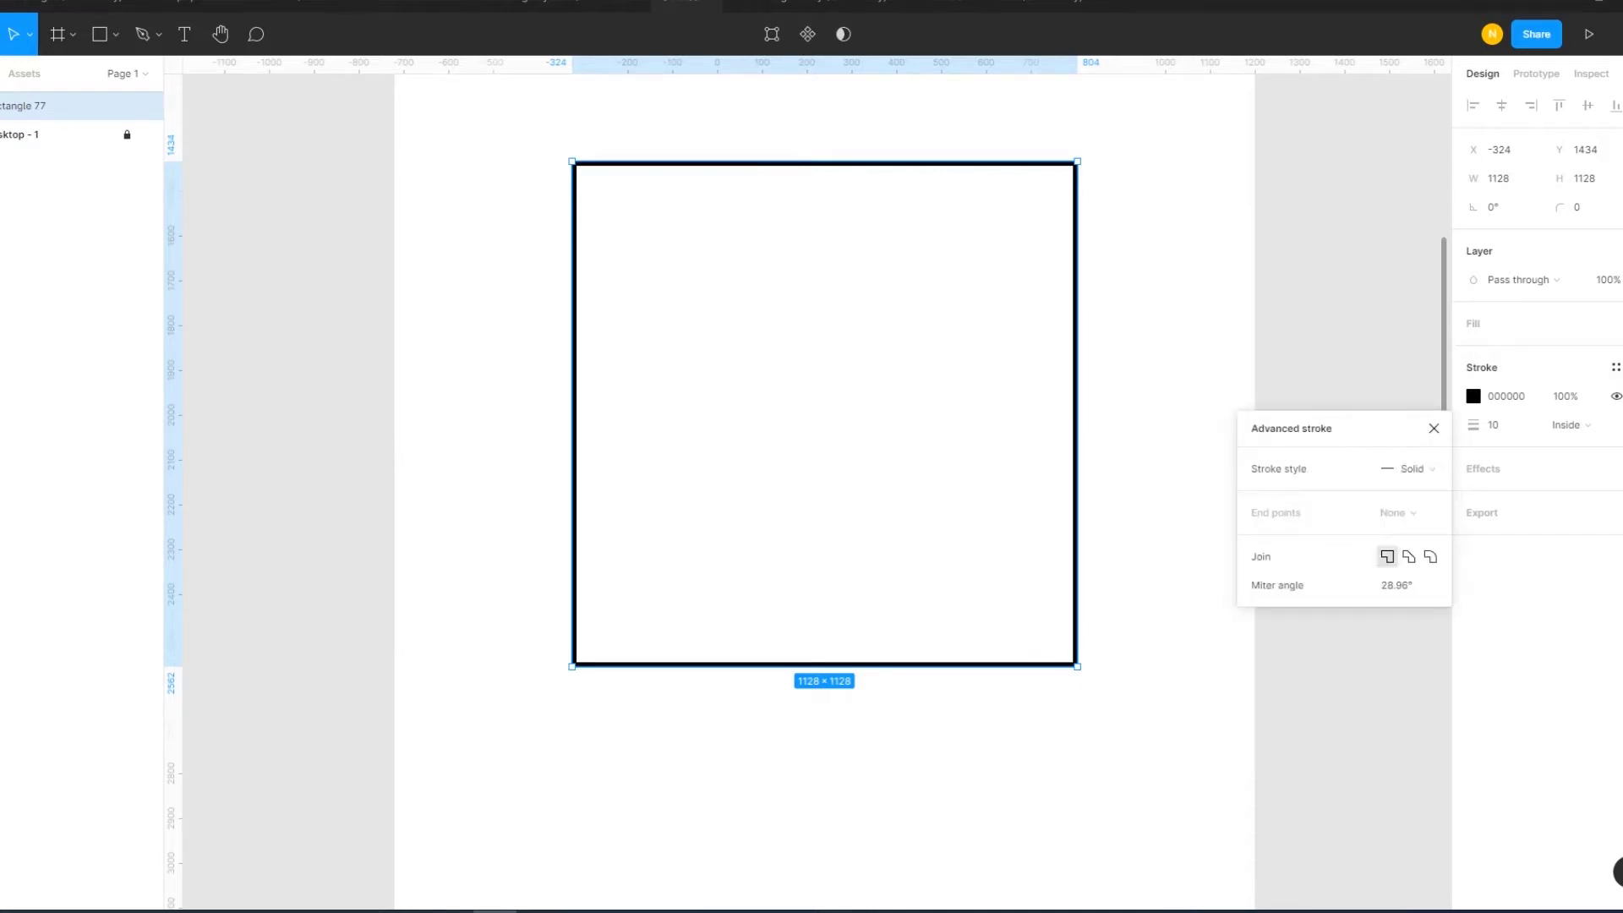
left_click(1433, 472)
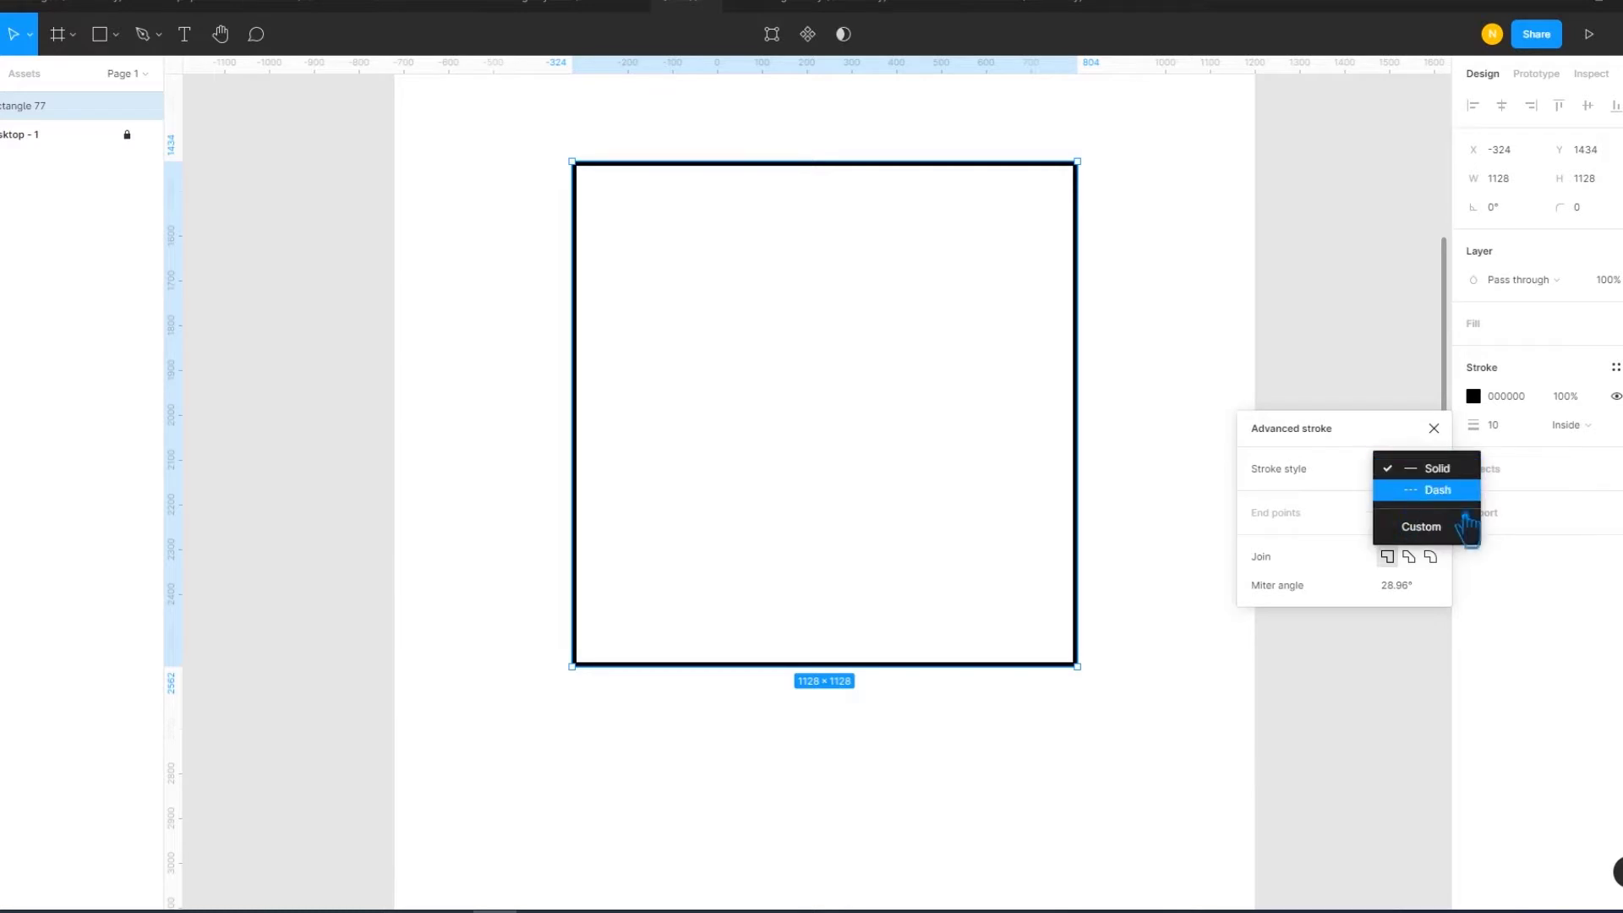
left_click(1459, 499)
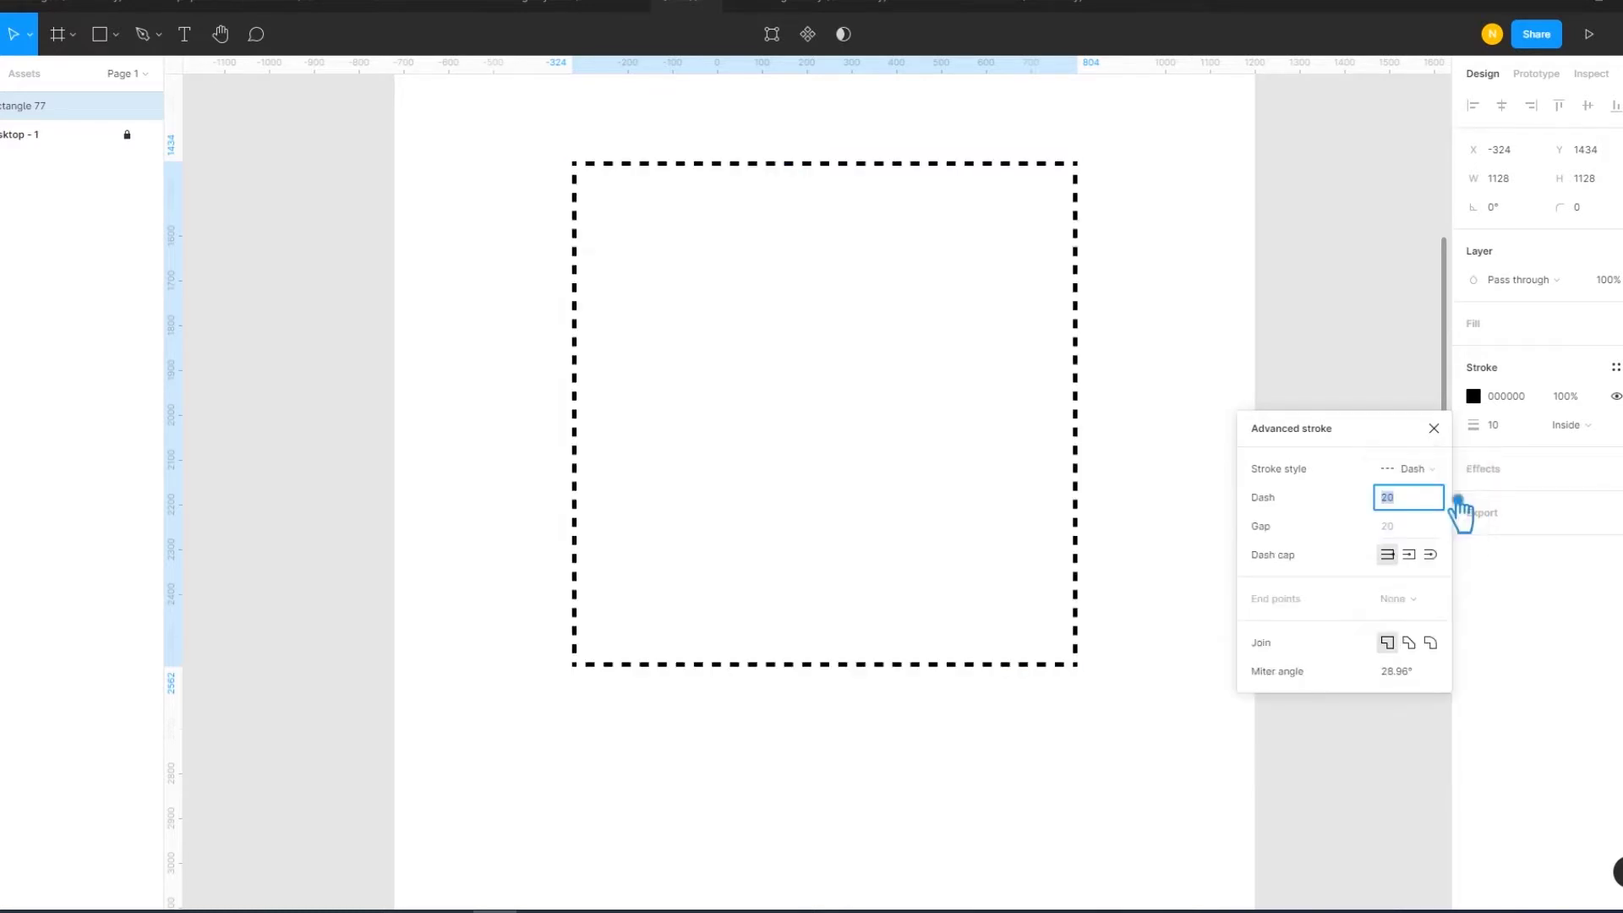
left_click(1136, 388)
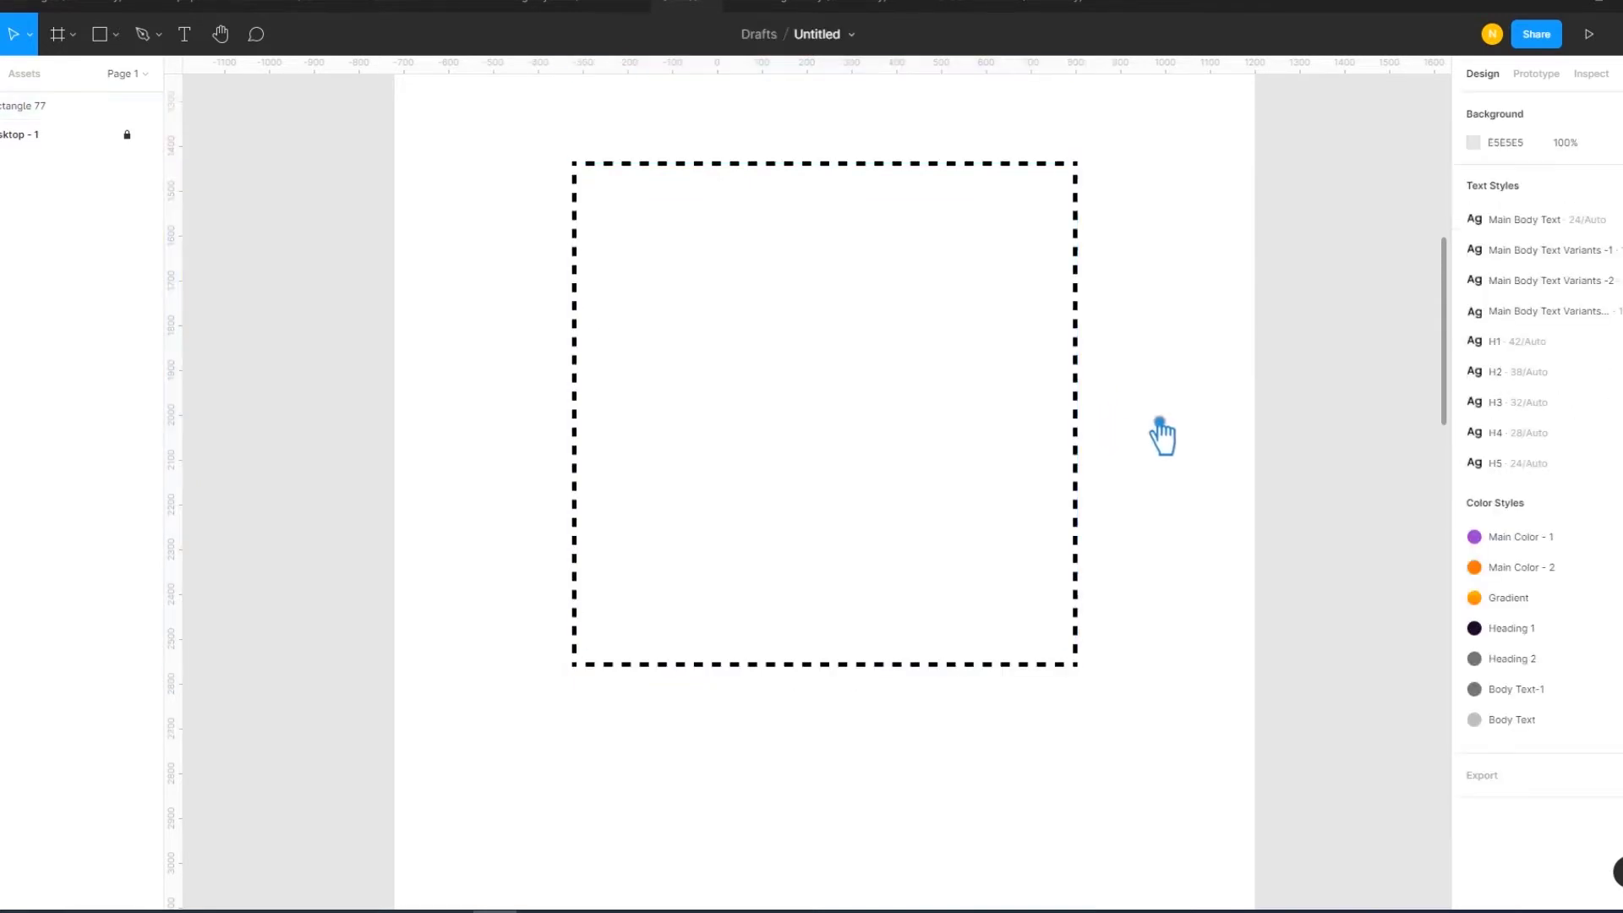
- Duplicate the dashed square and shrink the copy about its centre to about 1012 × 1012
left_click(1087, 465)
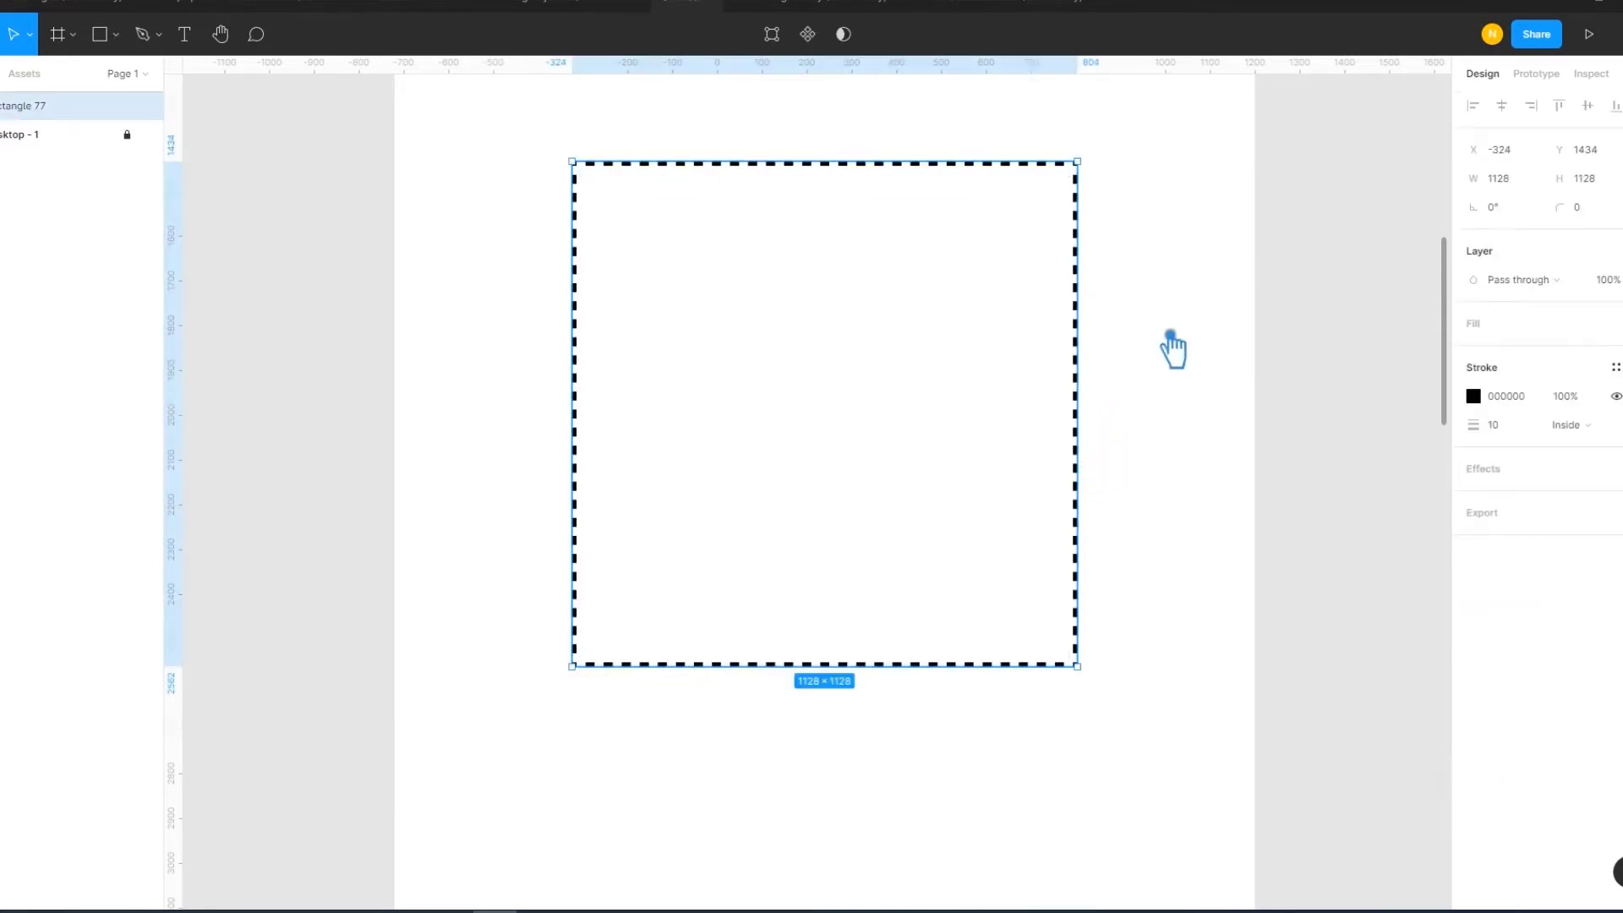
key("ctrl+d")
left_click_drag(1078, 162, 1054, 198)
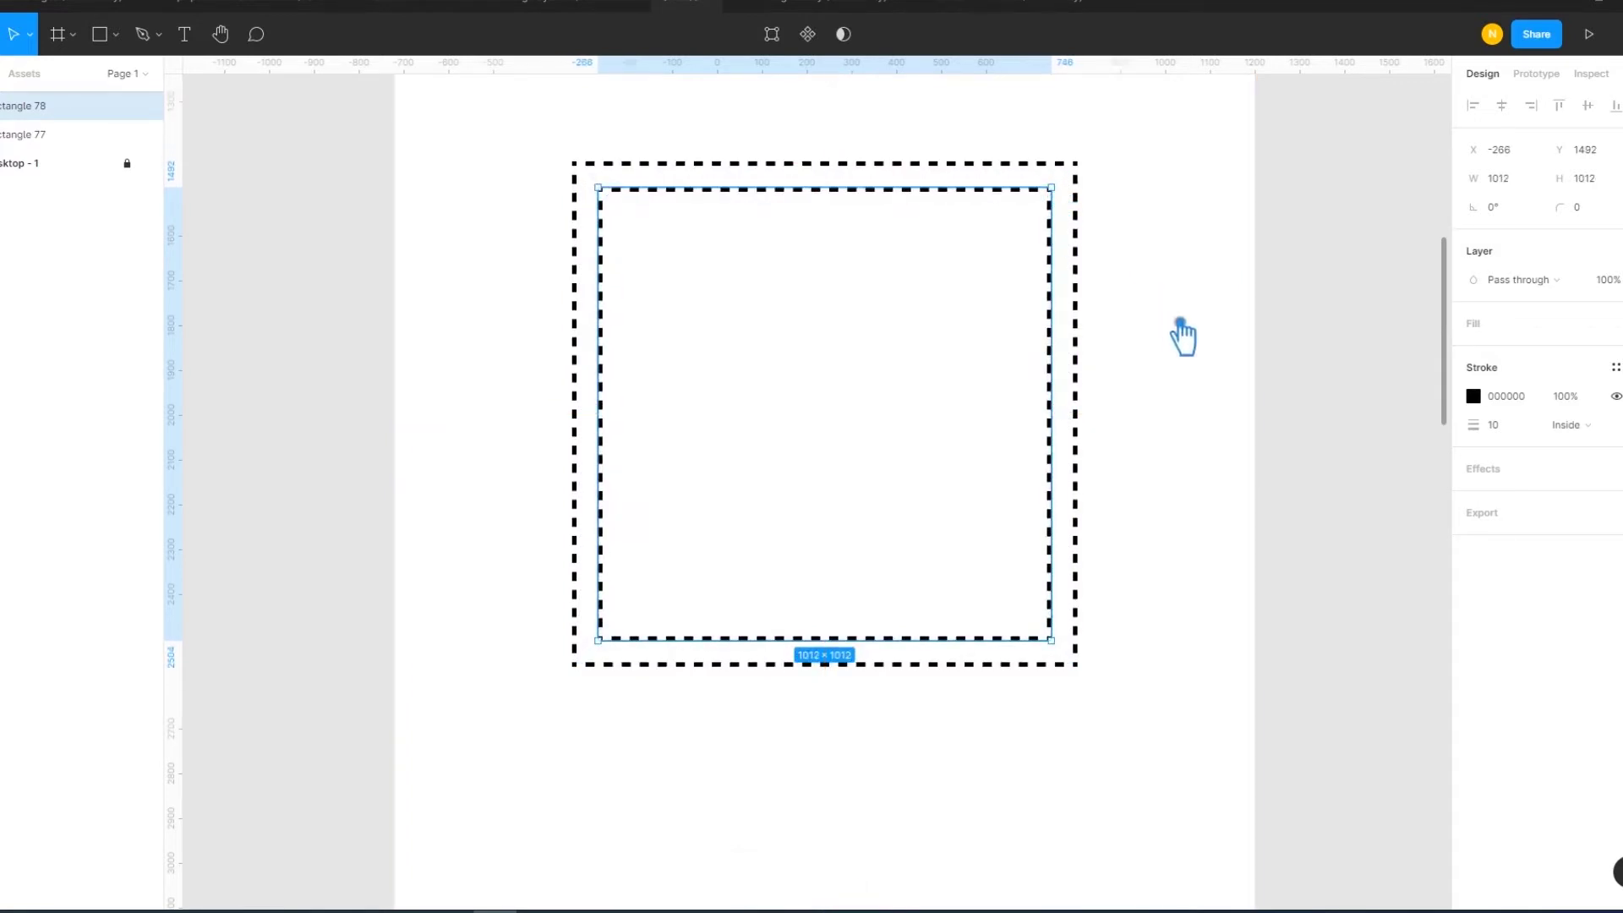
key("ctrl+d")
key("ctrl+d")
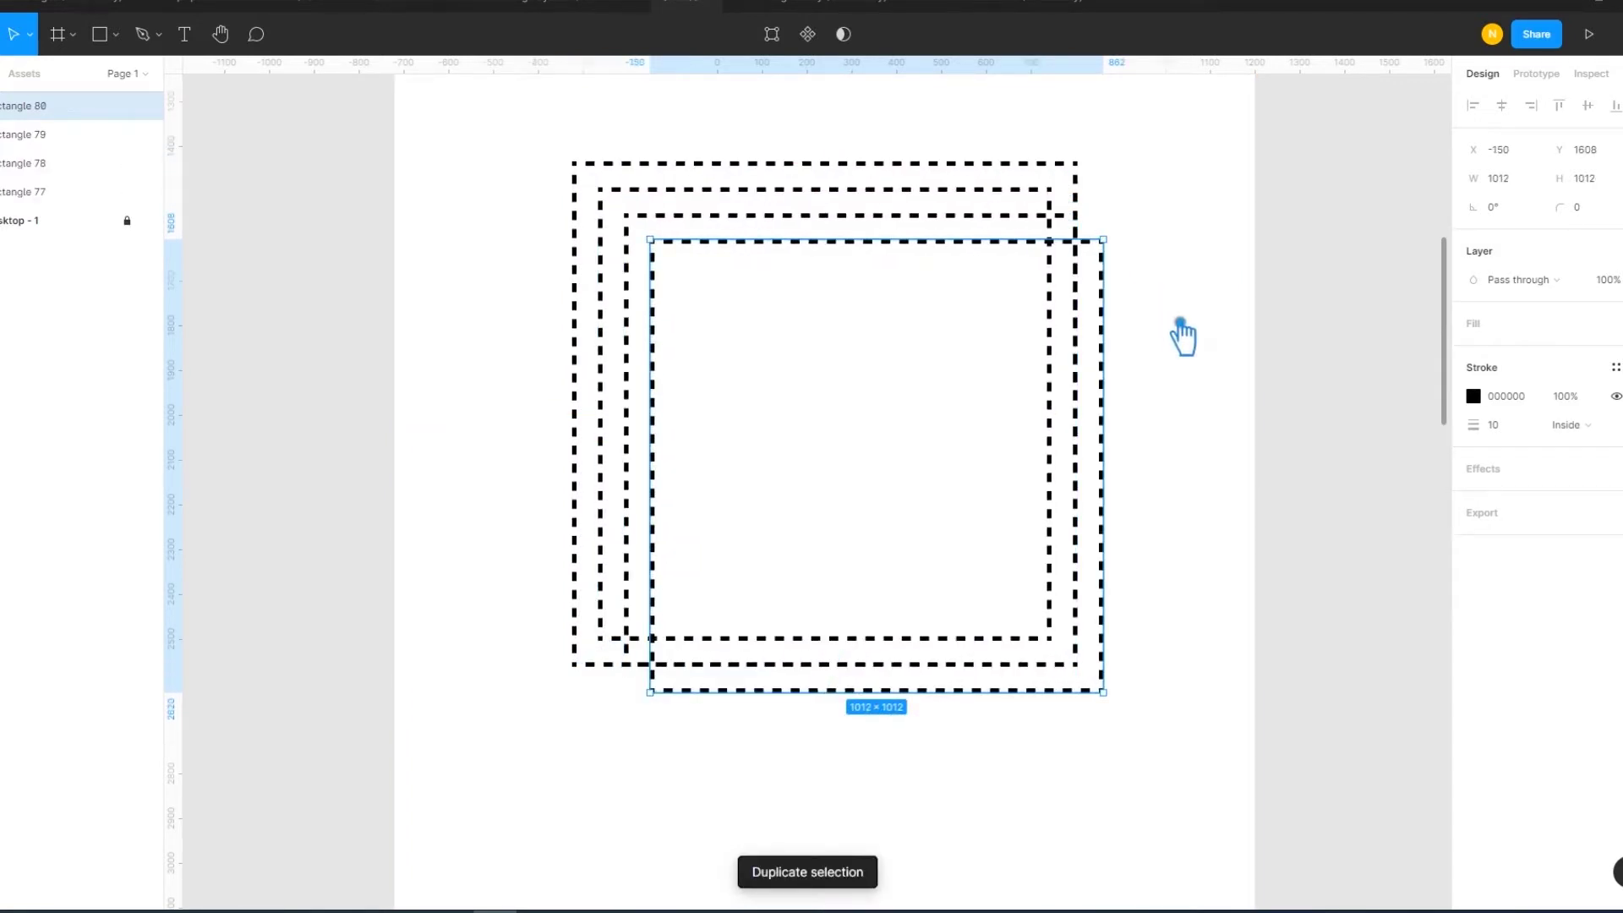
key("ctrl+z")
key("ctrl+z")
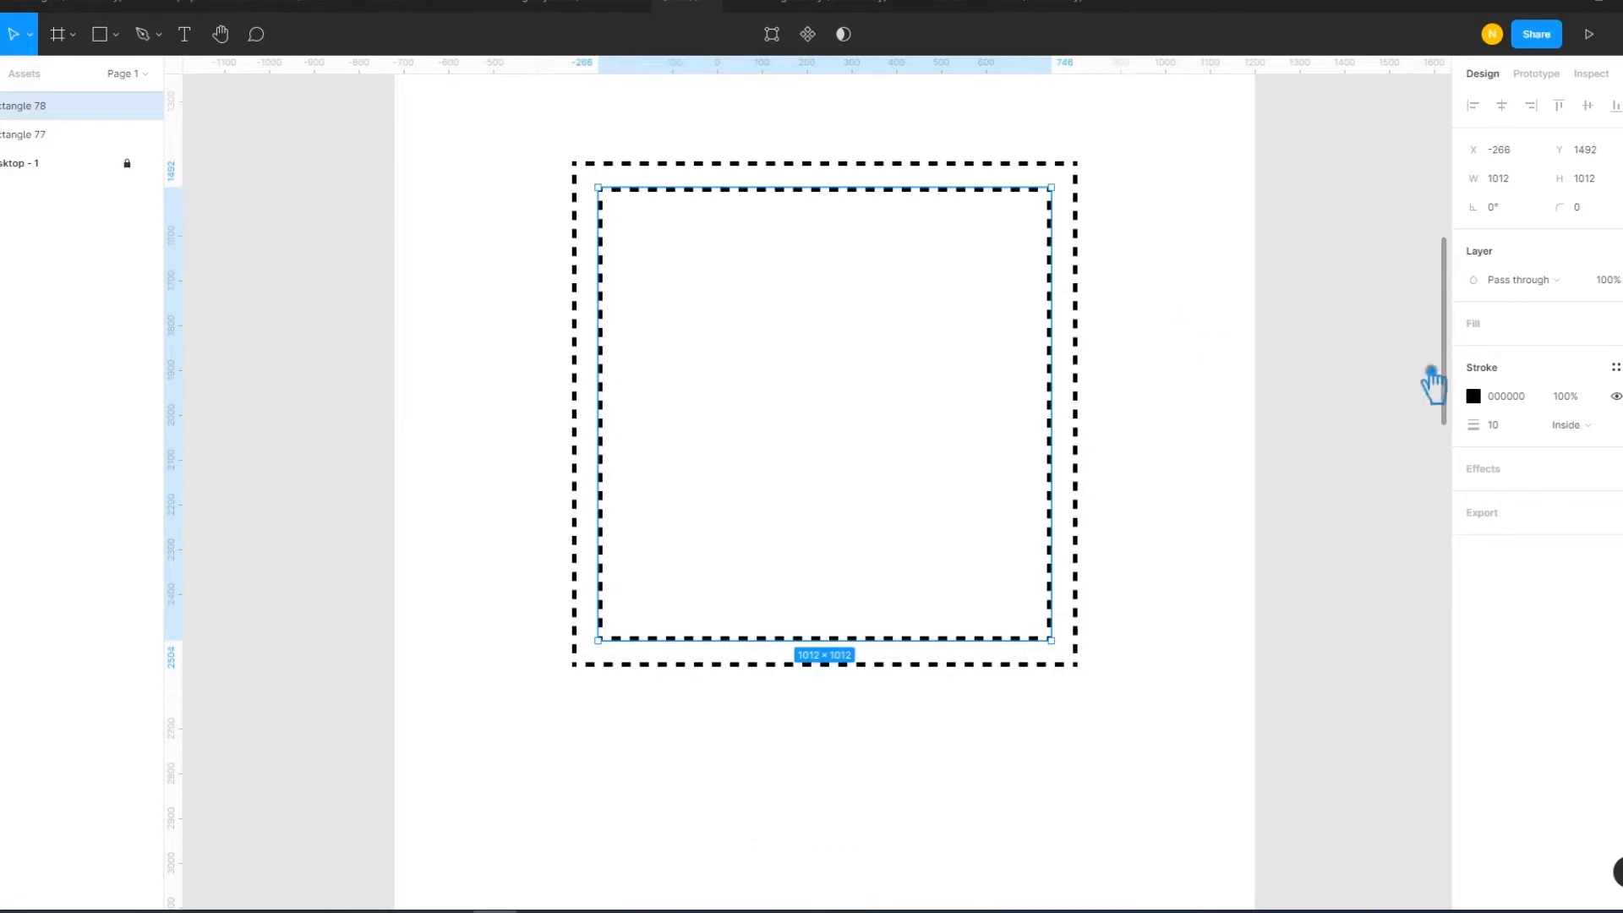
- Give the inner square's dashed stroke a round dash cap
left_click(1615, 367)
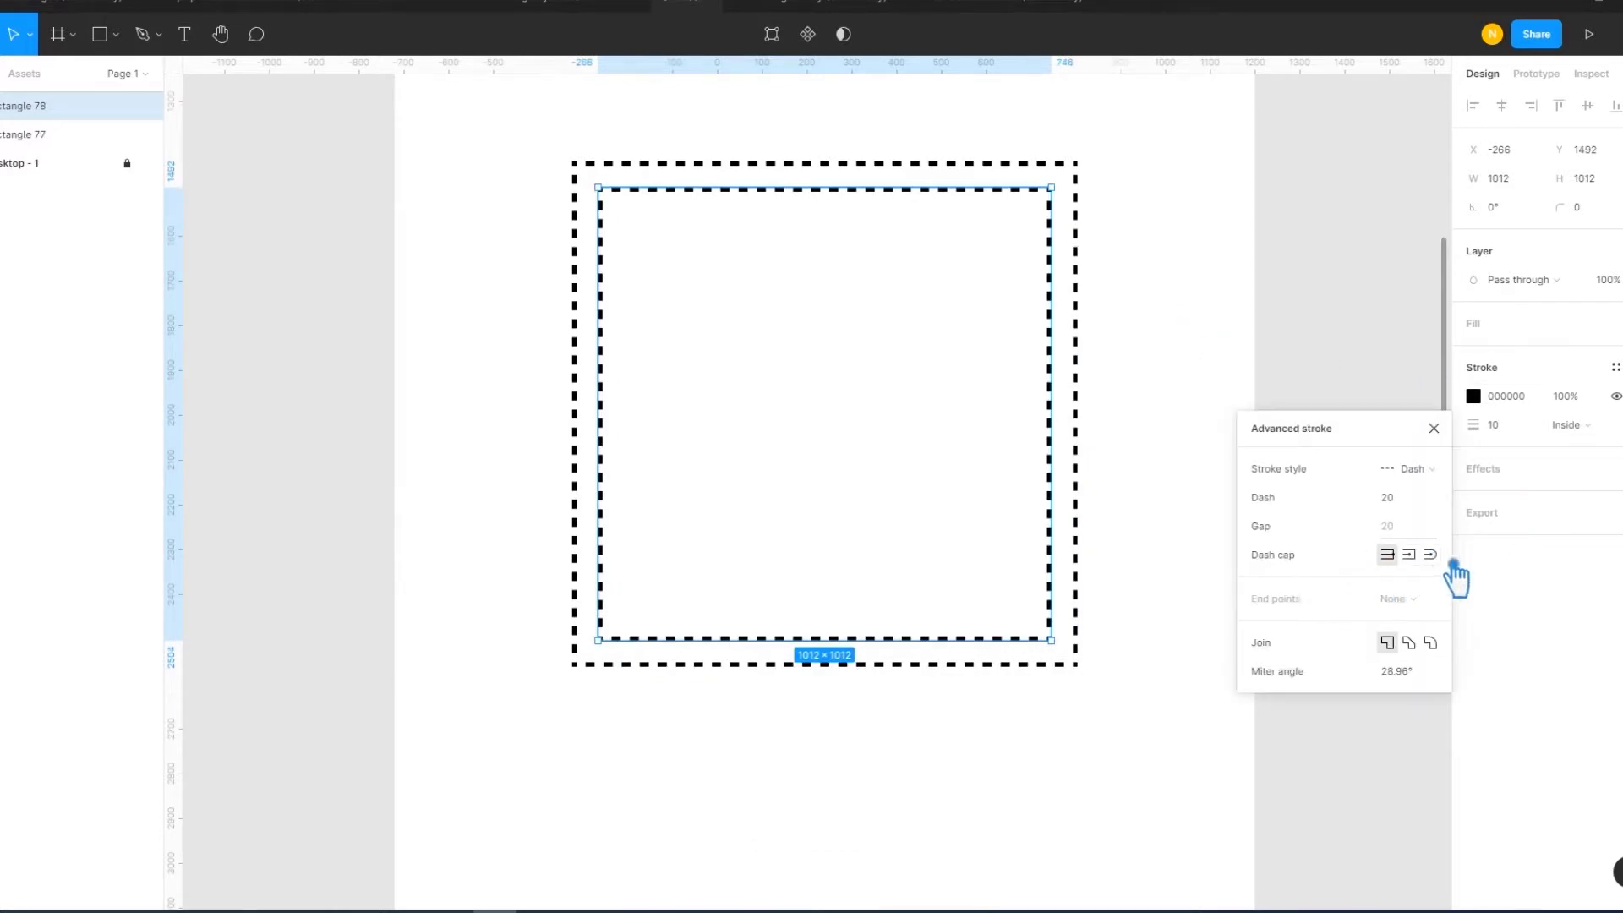
left_click(1430, 554)
left_click(1139, 782)
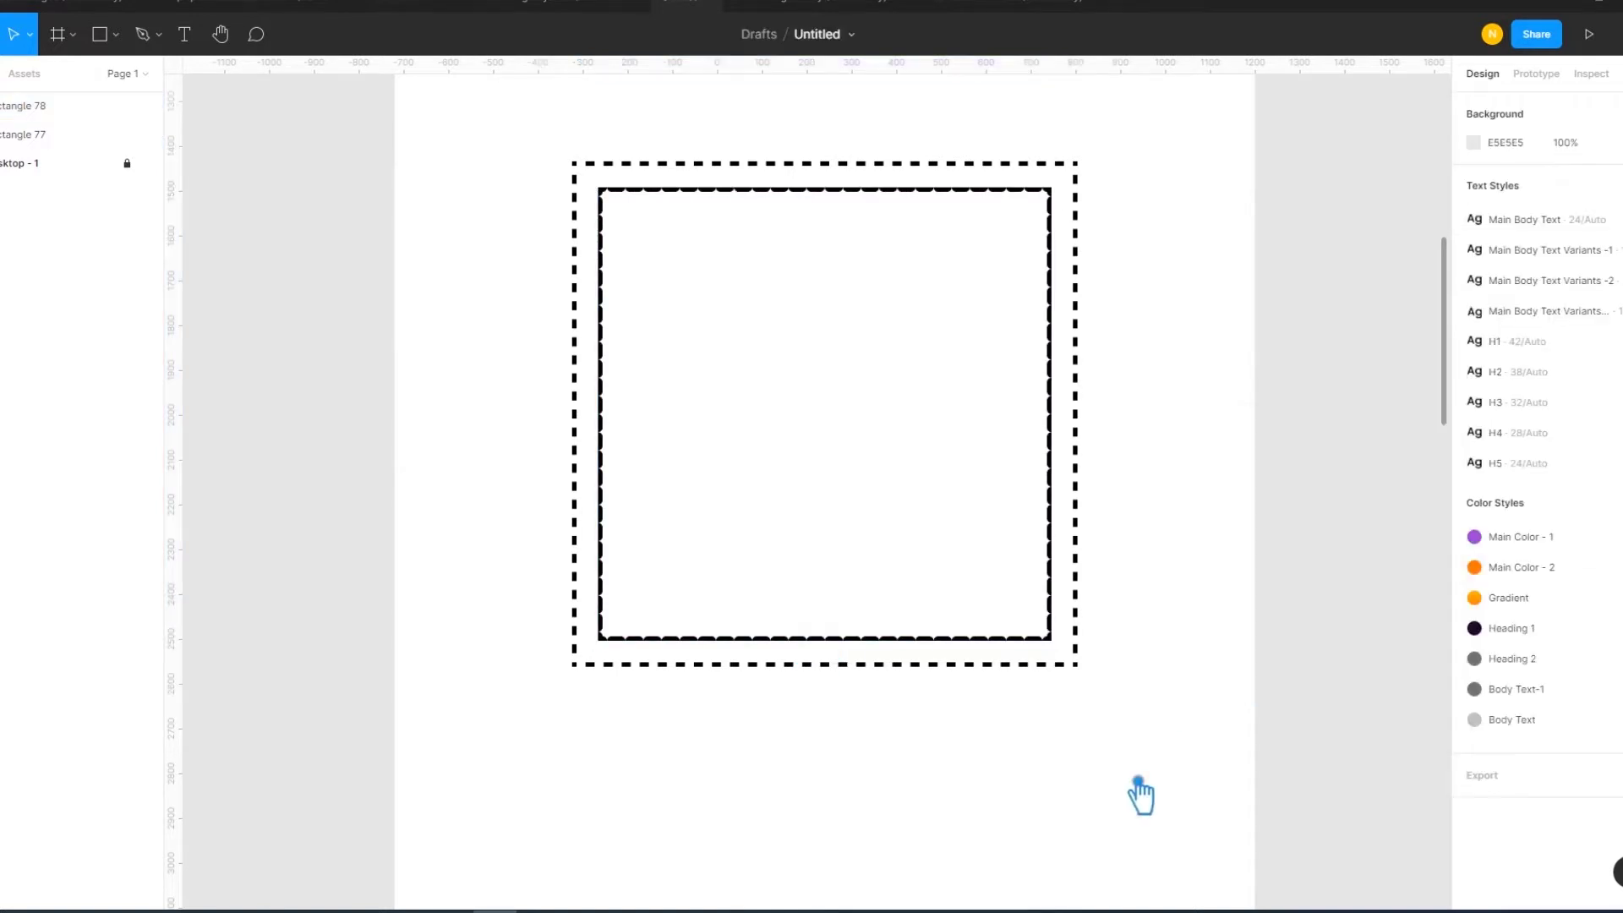
- Try the square dash cap on the inner square's stroke and restore the round cap
left_click(1060, 558)
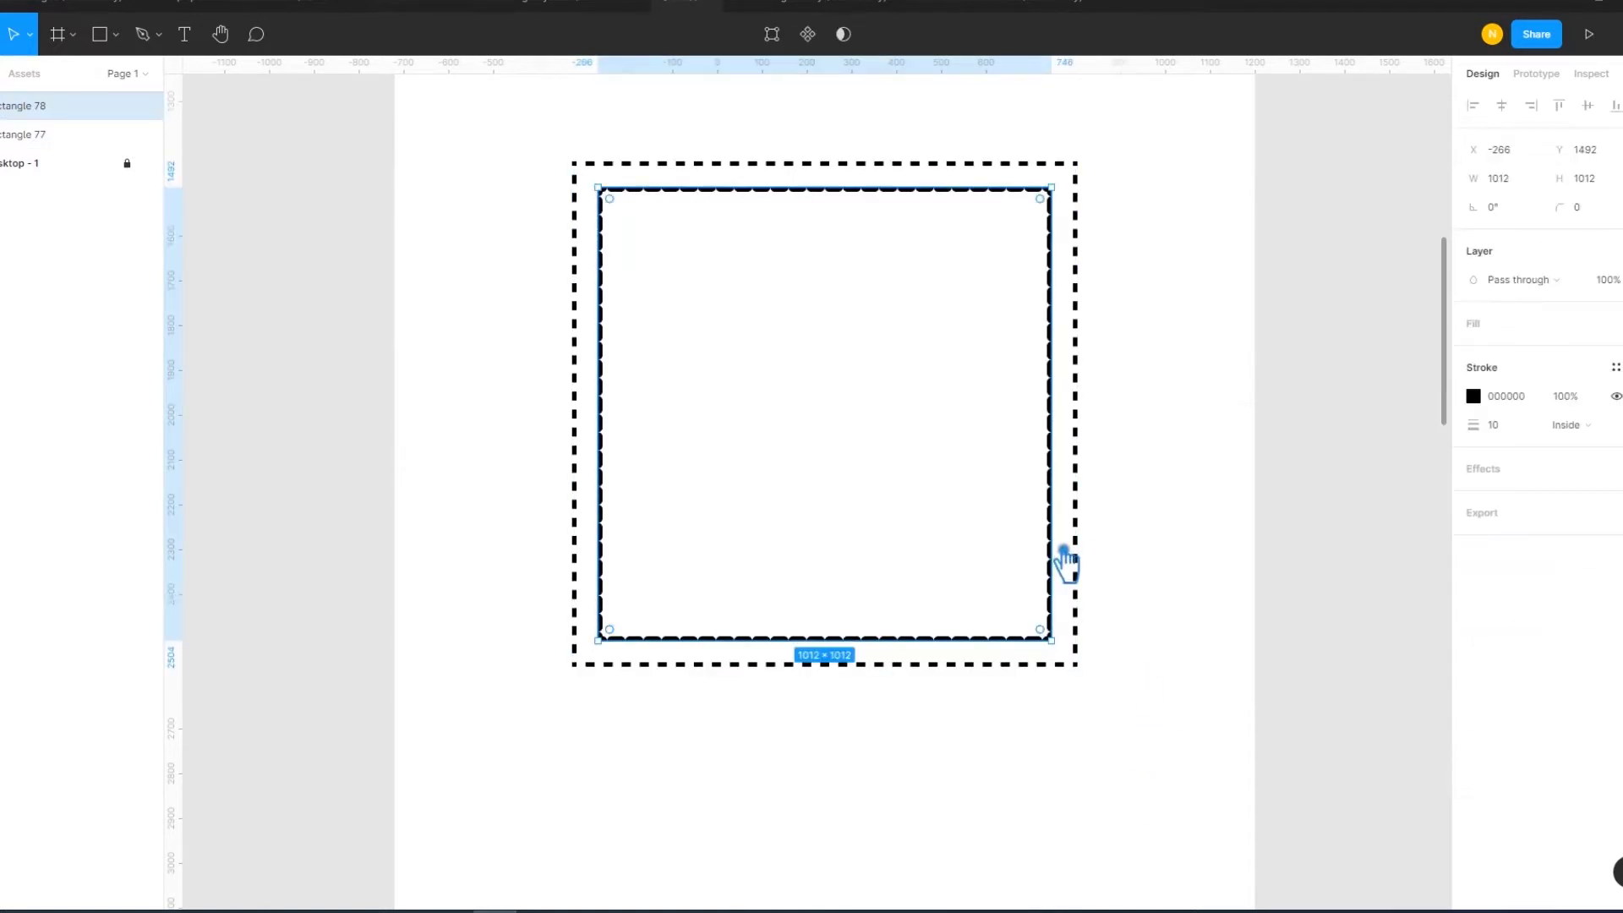
left_click(1615, 367)
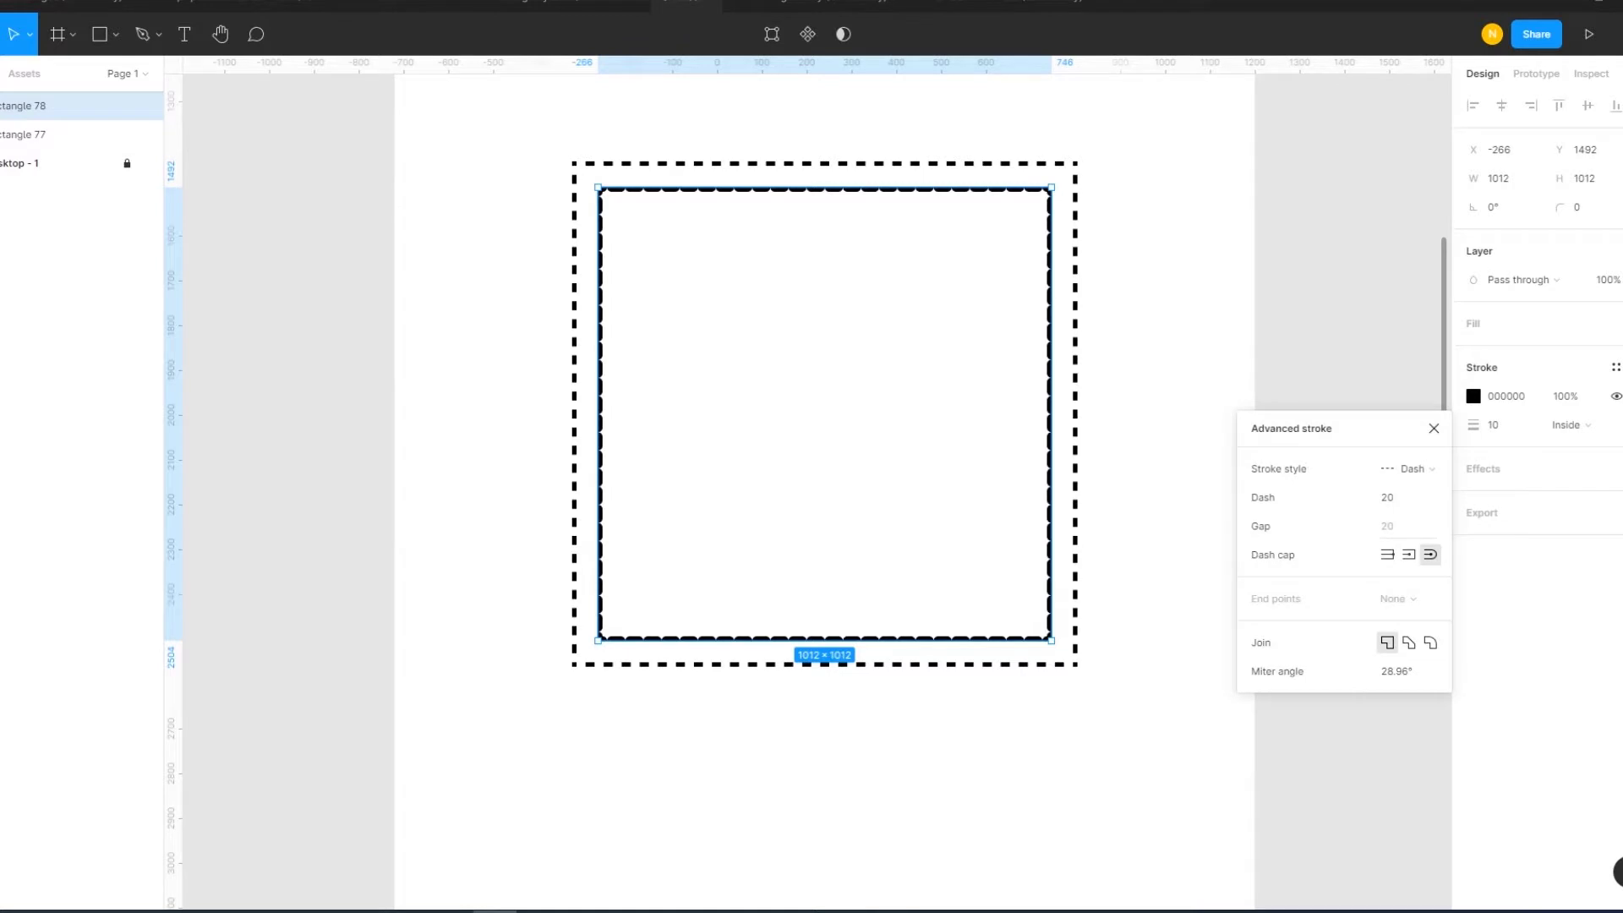
left_click(1409, 556)
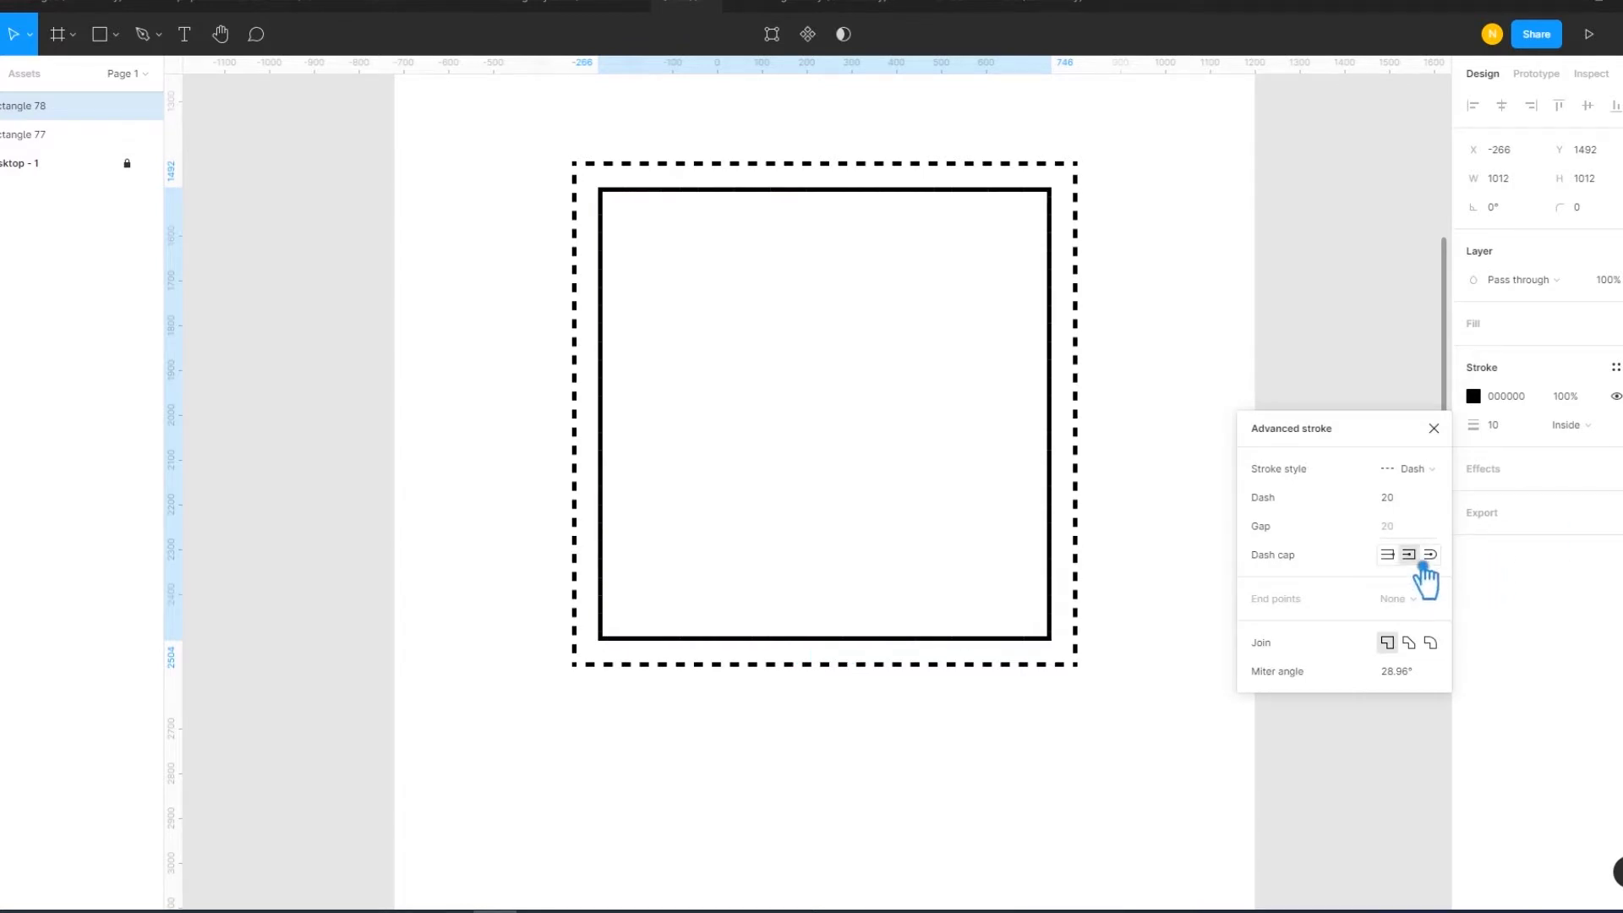
left_click(1431, 556)
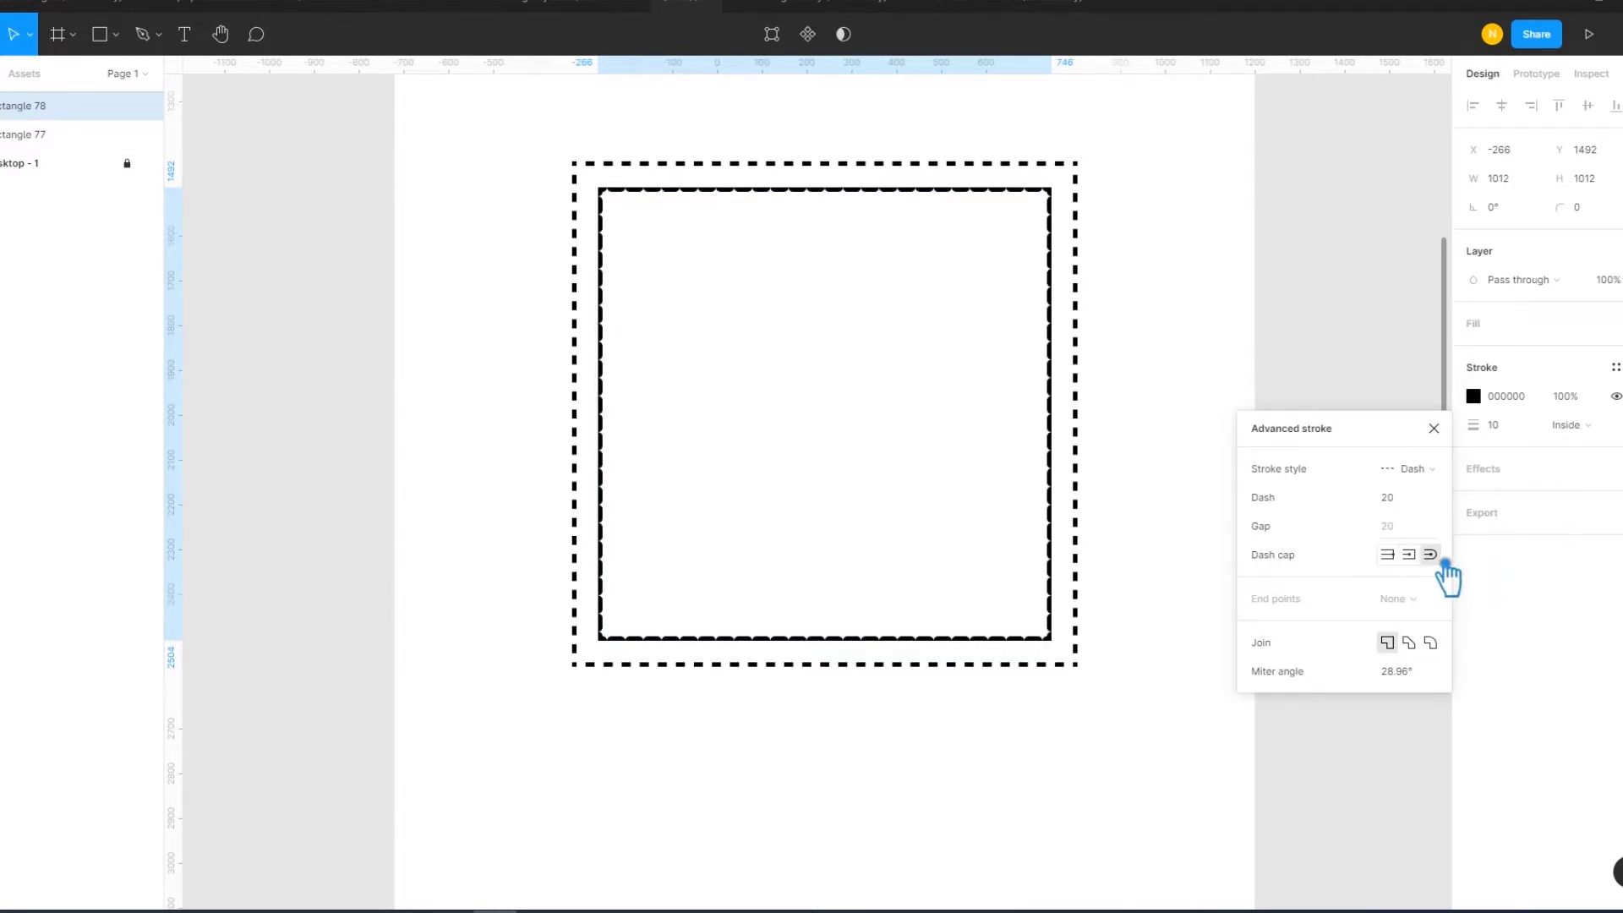
- Try the bevel and round joins on the inner square's stroke and restore the miter join
left_click(1431, 643)
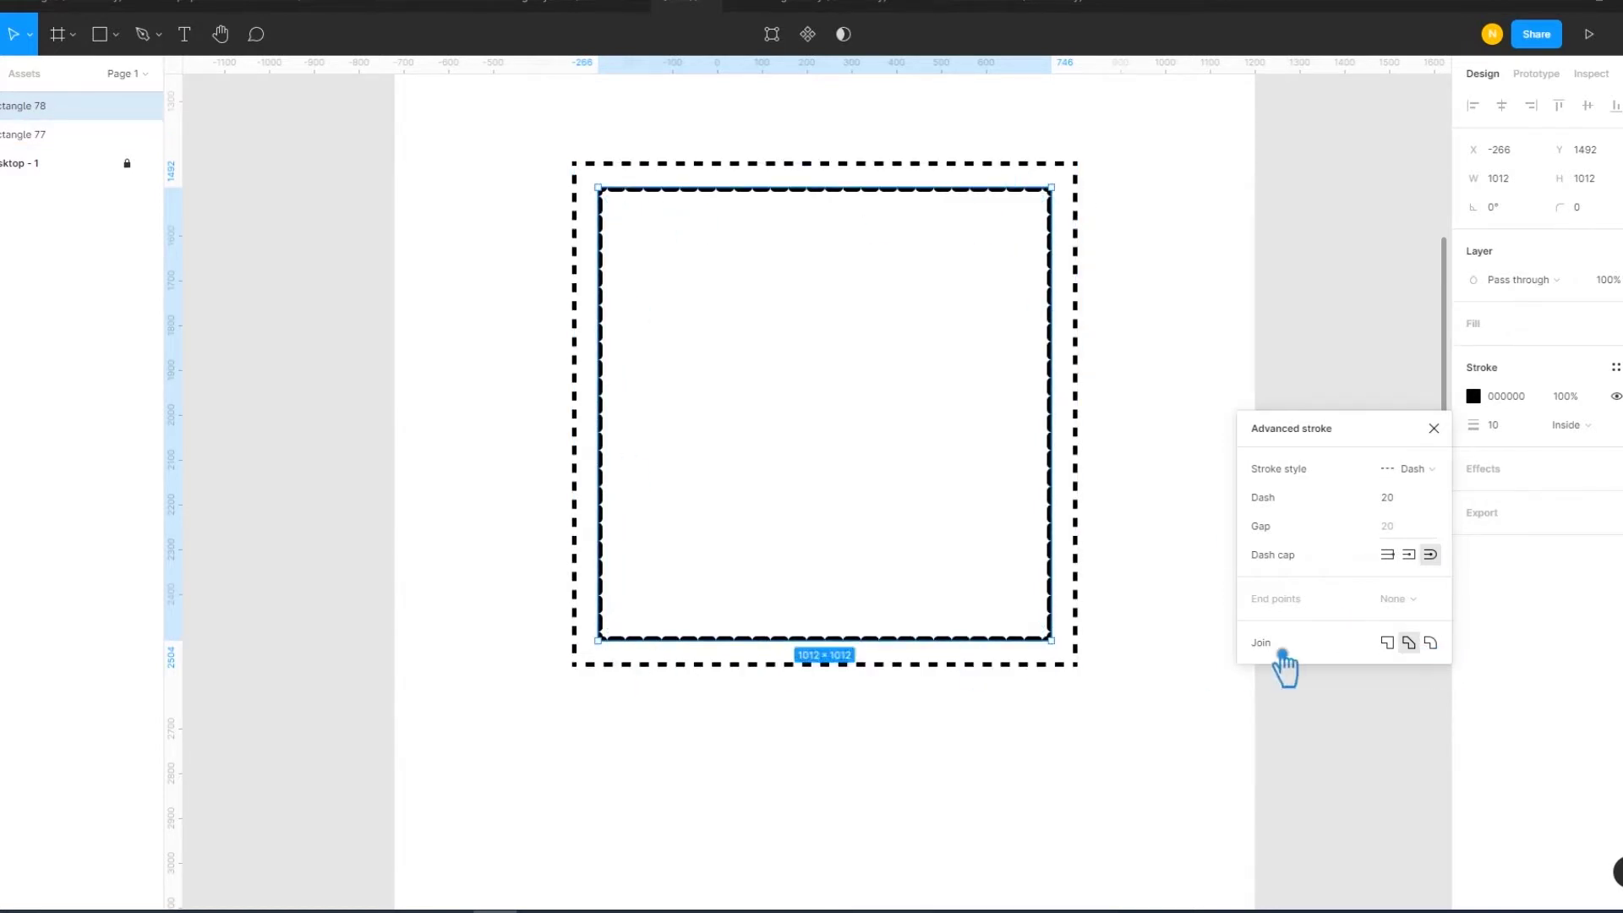
left_click(1409, 646)
left_click(1430, 644)
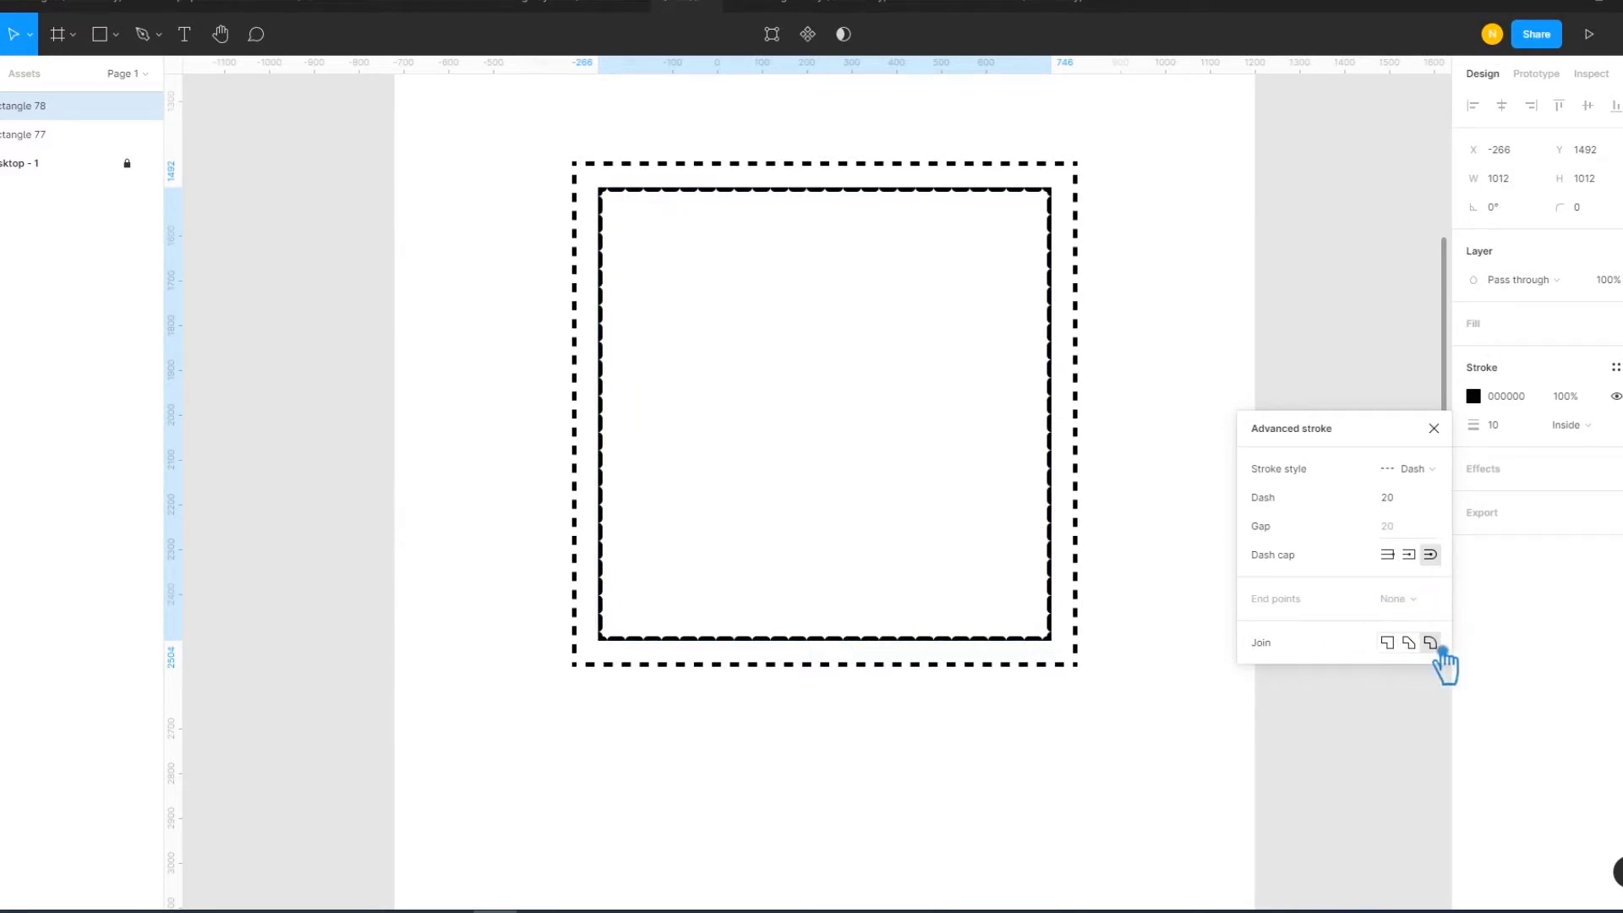
left_click(1403, 649)
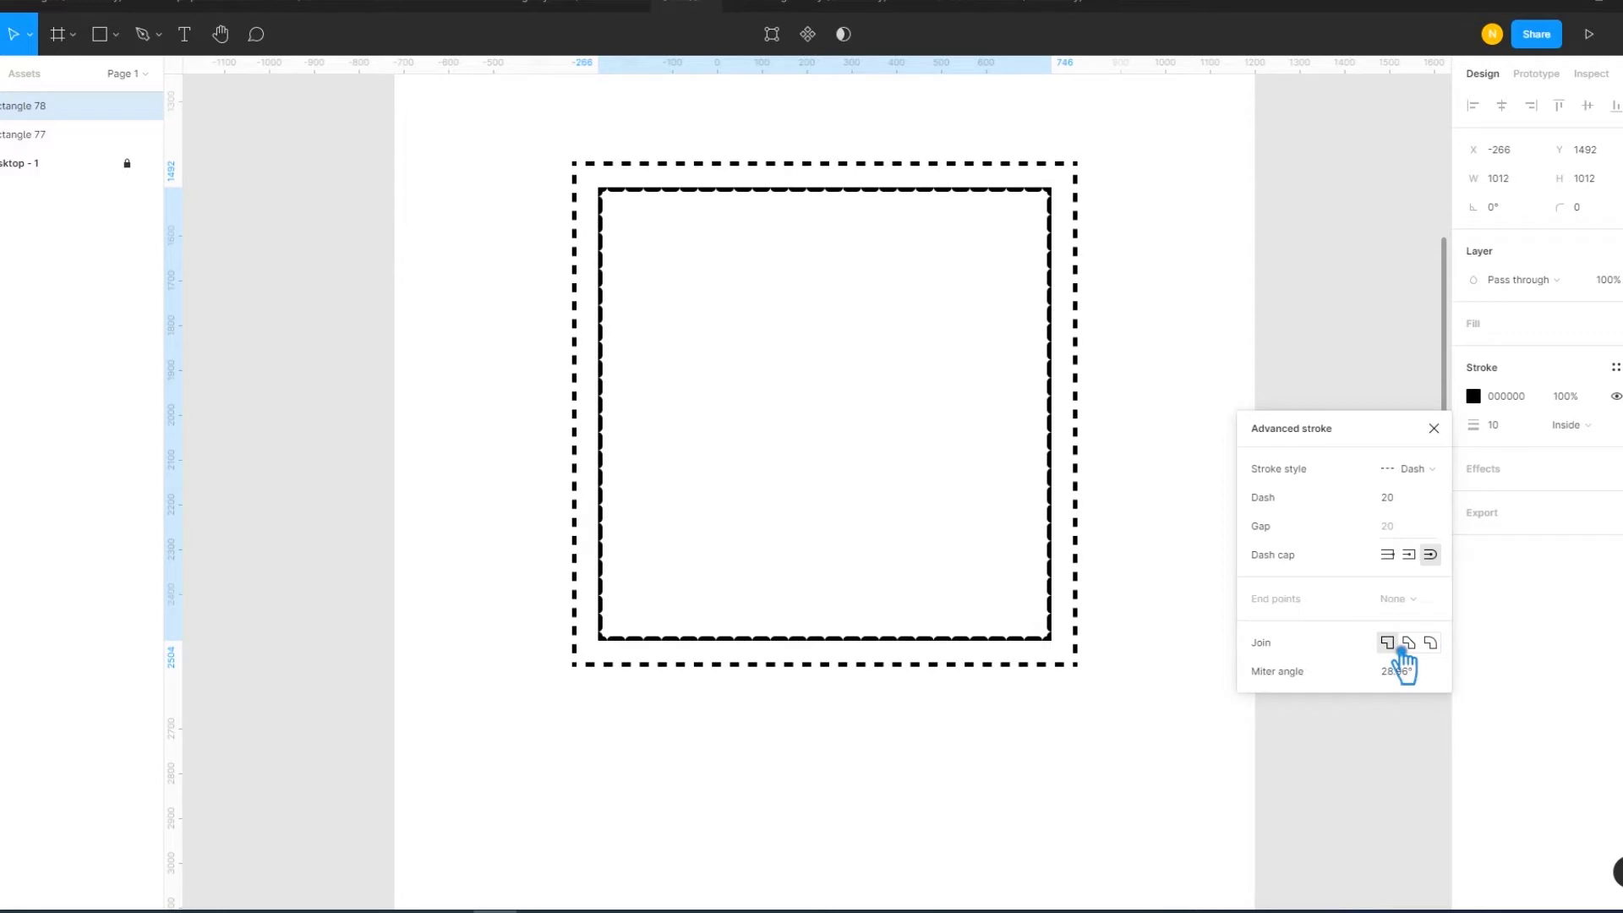
left_click(1408, 501)
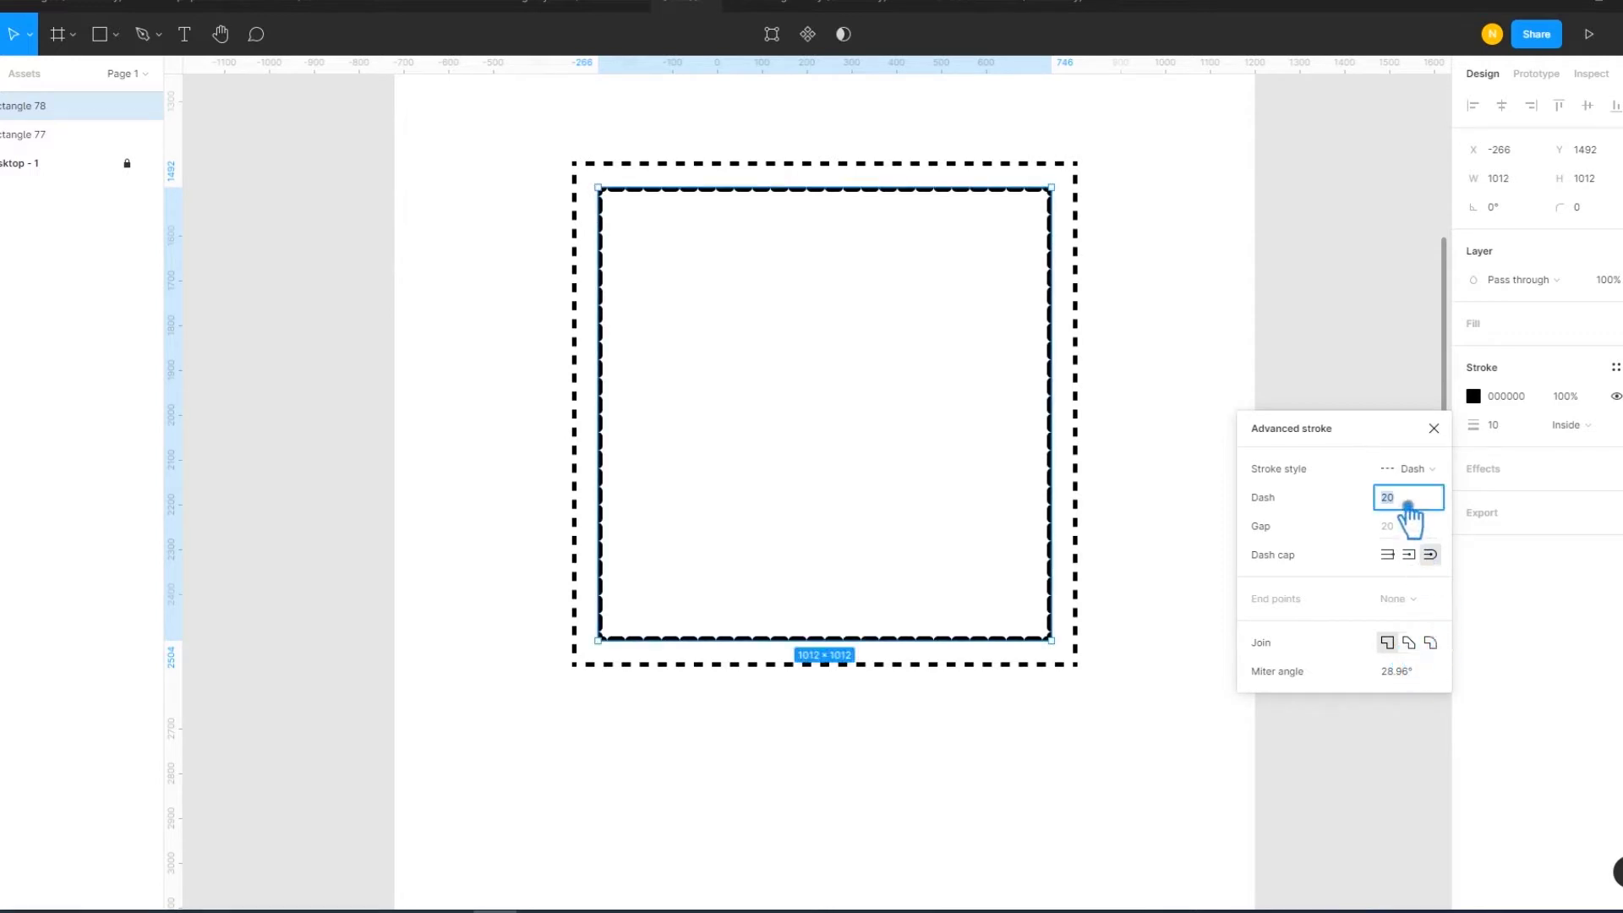
left_click(1228, 348)
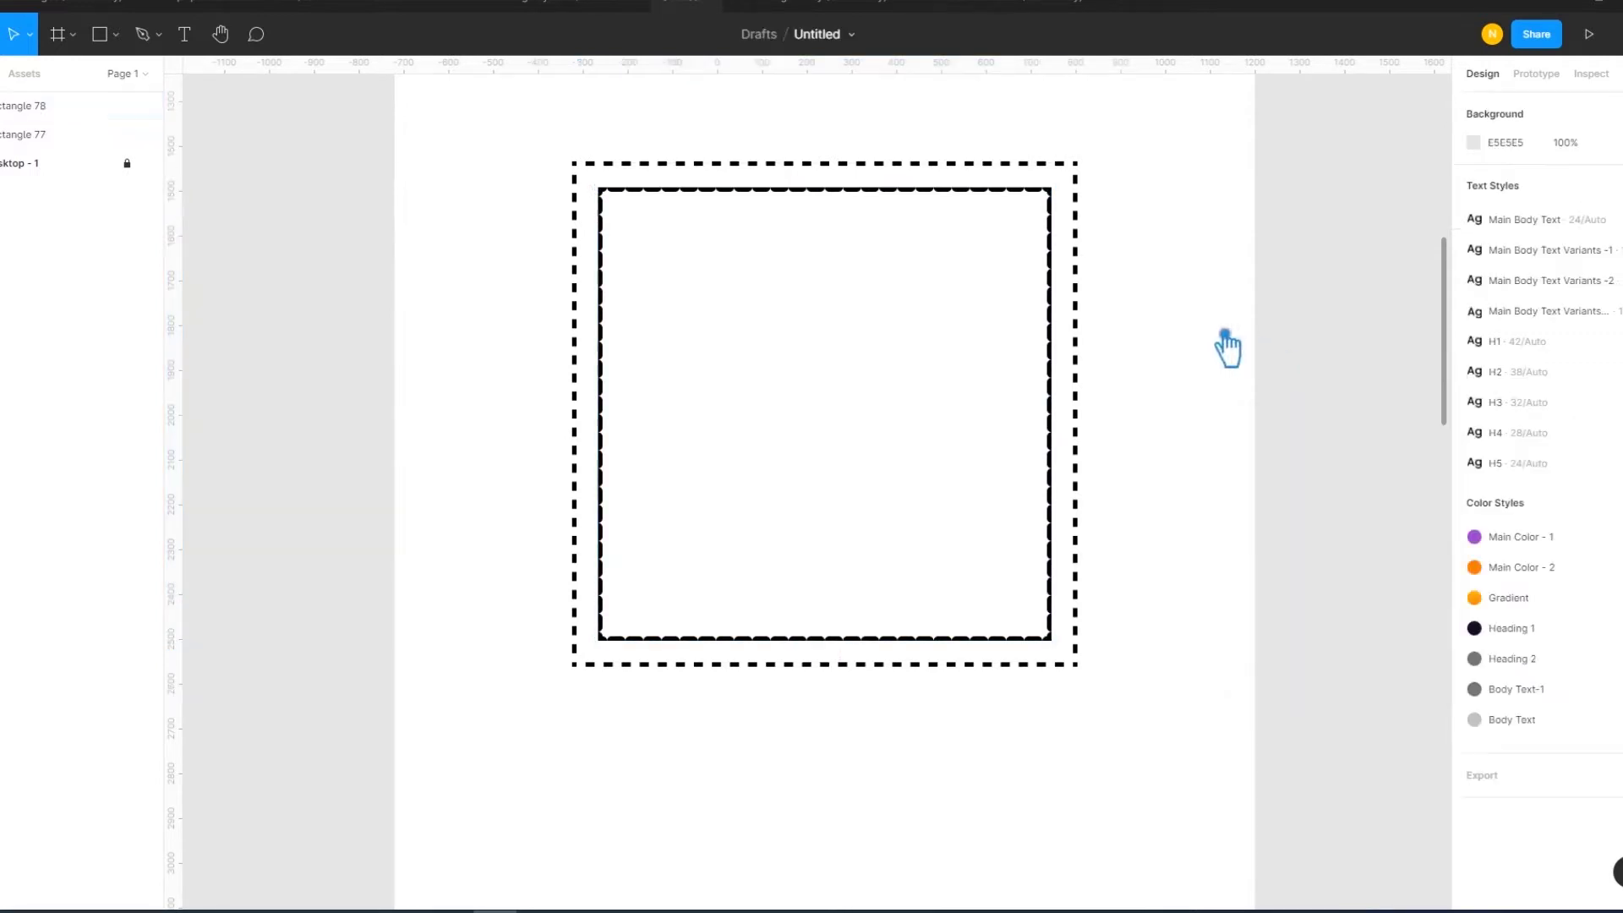
- Duplicate the inner round-capped square and shrink the copy about its centre to about 888 × 888
left_click(1061, 386)
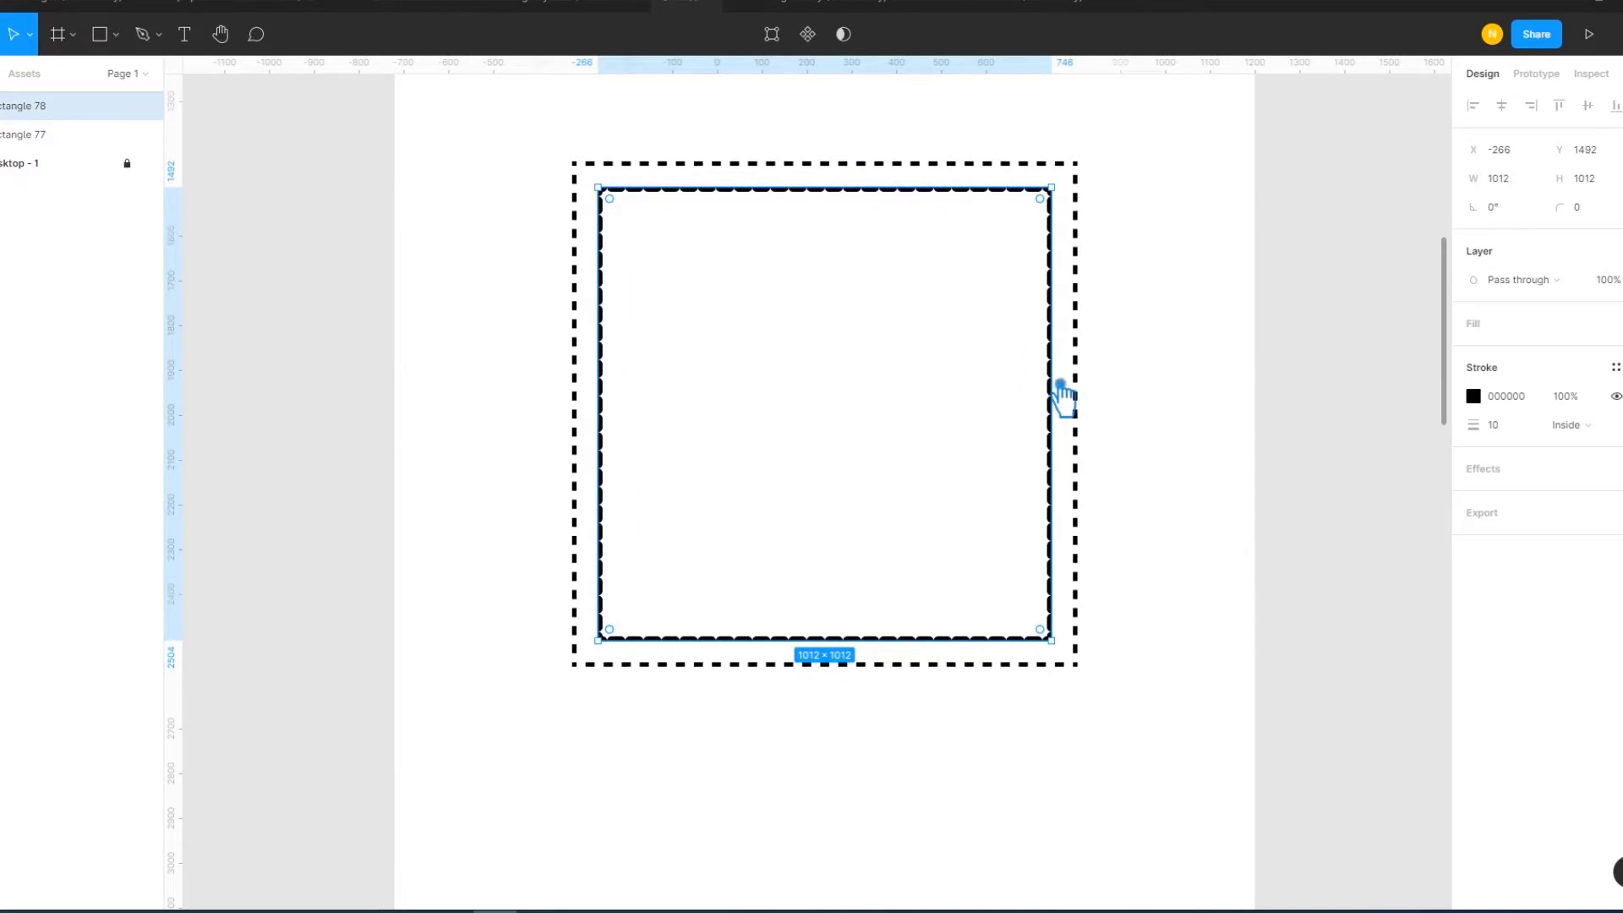
key("ctrl+d")
left_click_drag(1070, 207, 1044, 245)
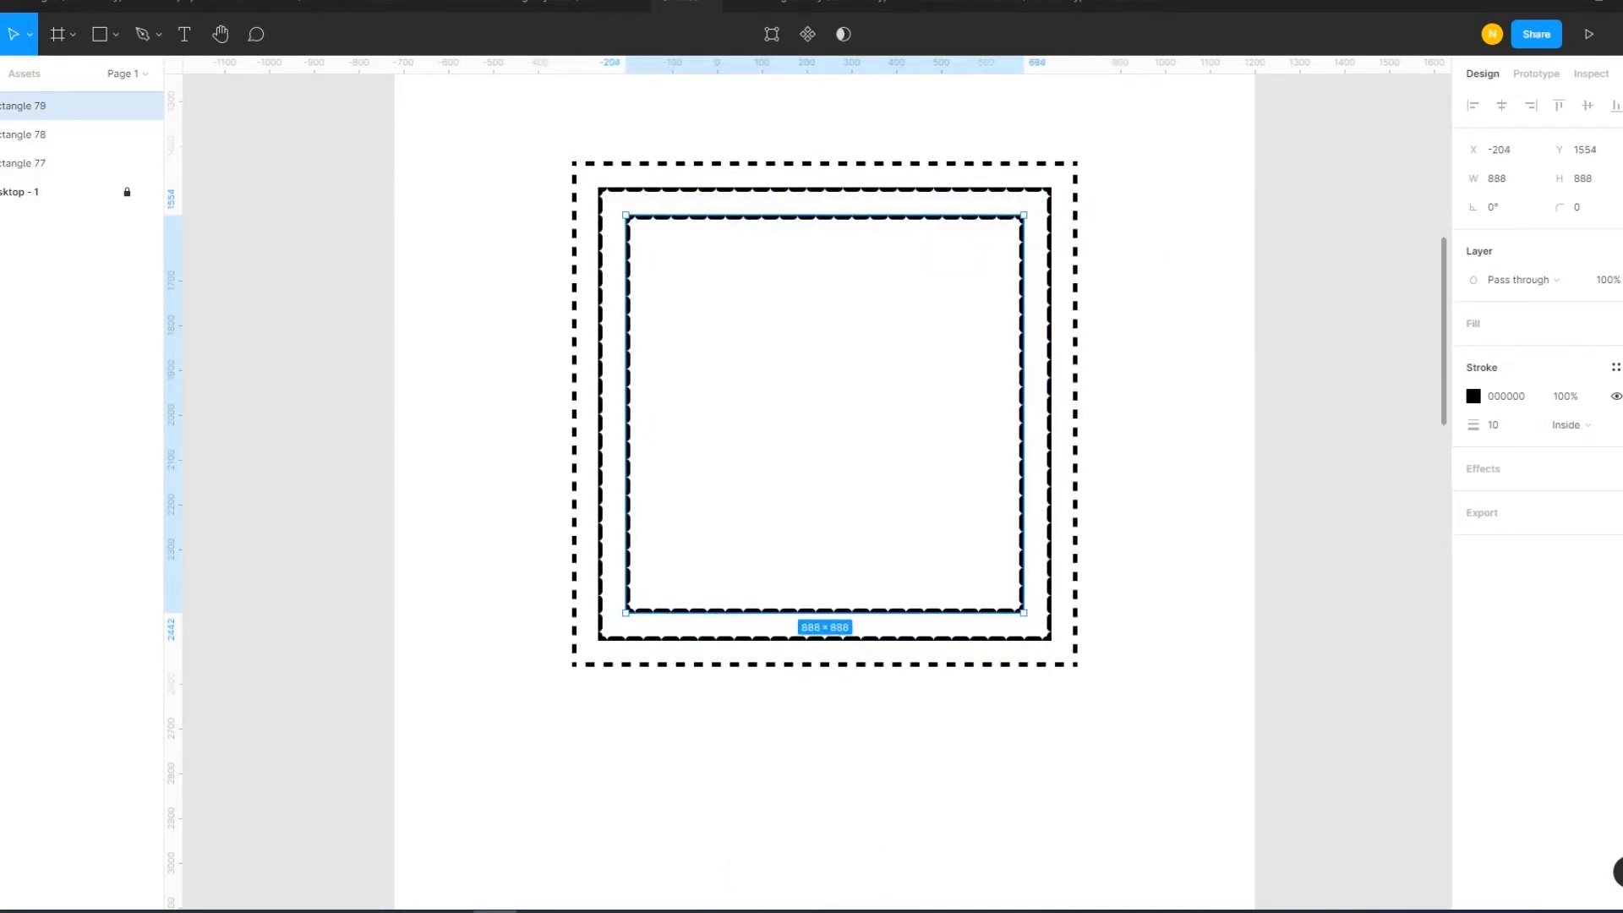
- Set the innermost square's stroke dash to 10 and remove its dash cap
left_click(1616, 367)
left_click(1409, 506)
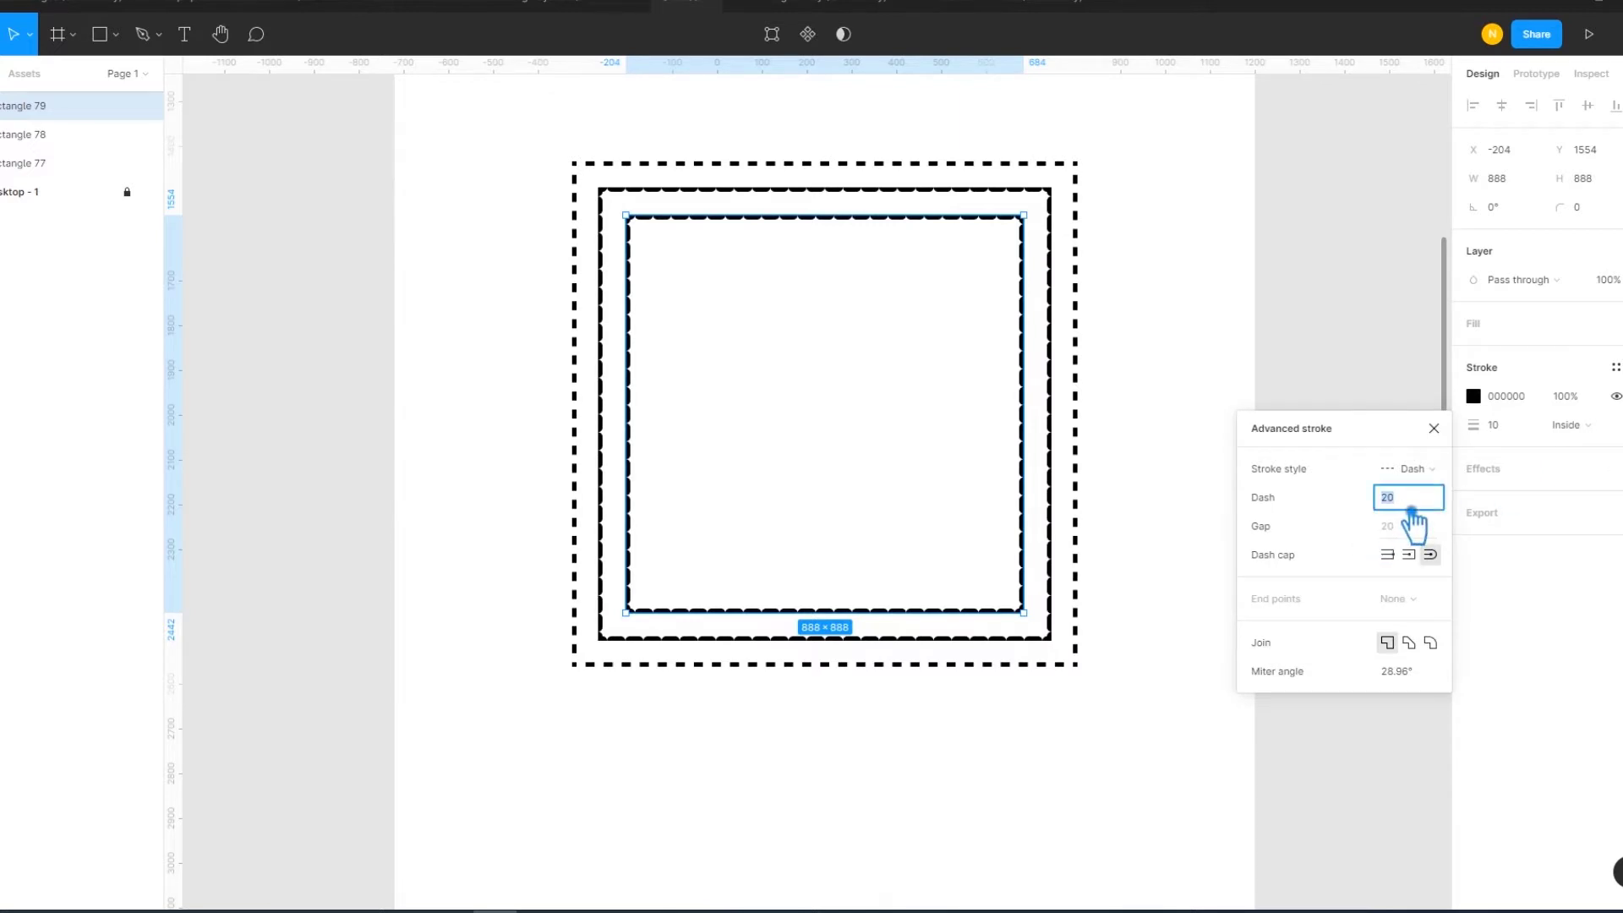
key("Return")
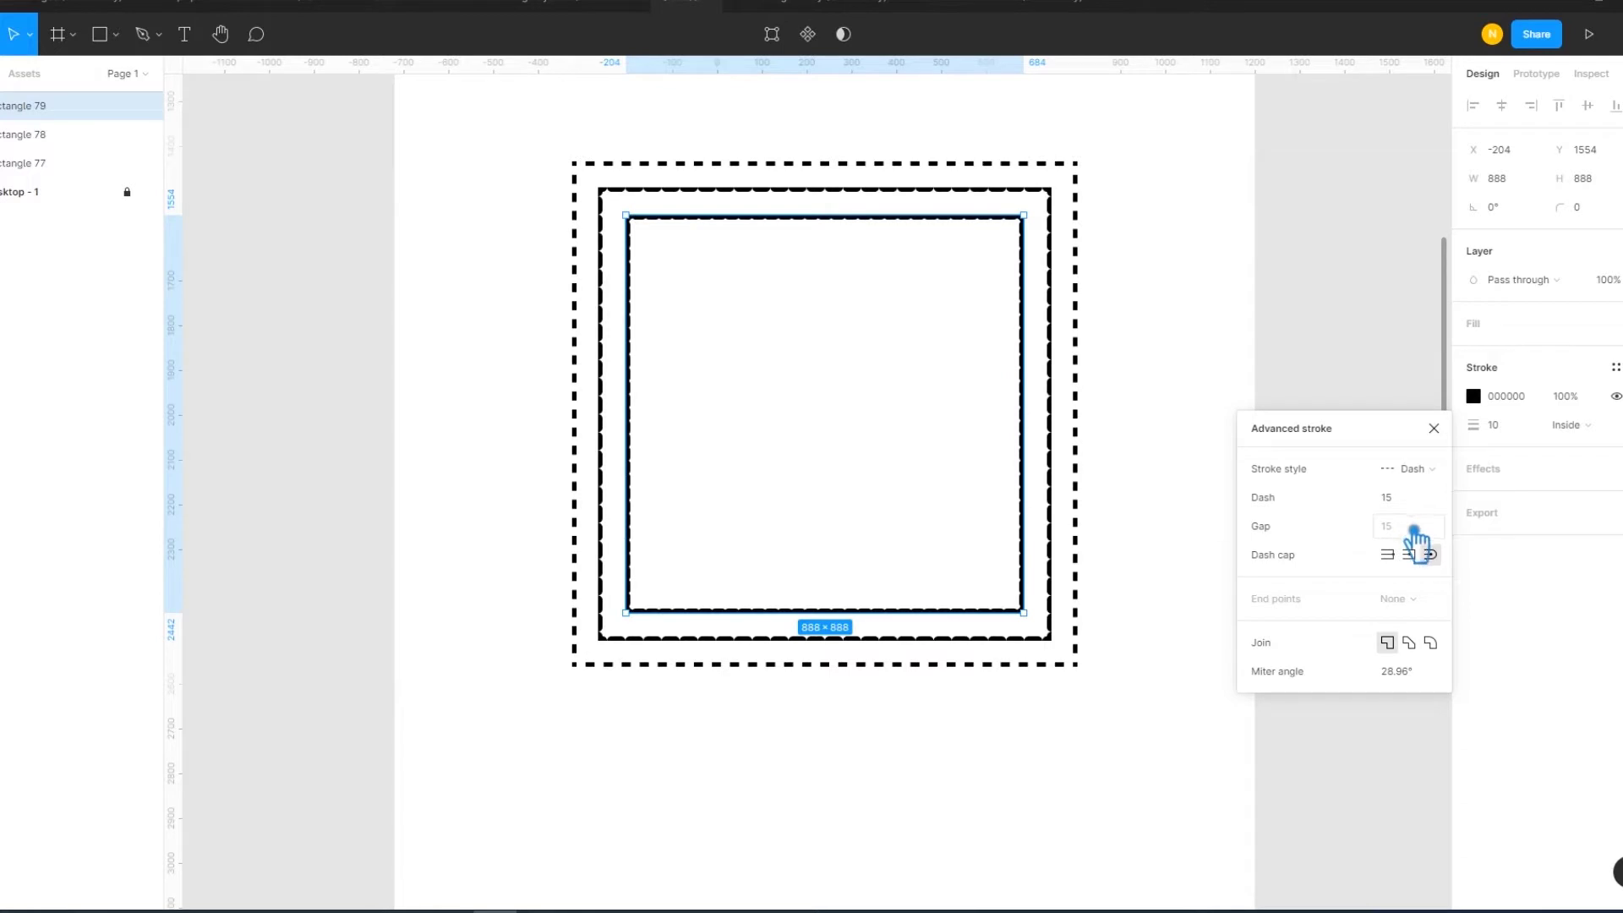
left_click(1419, 506)
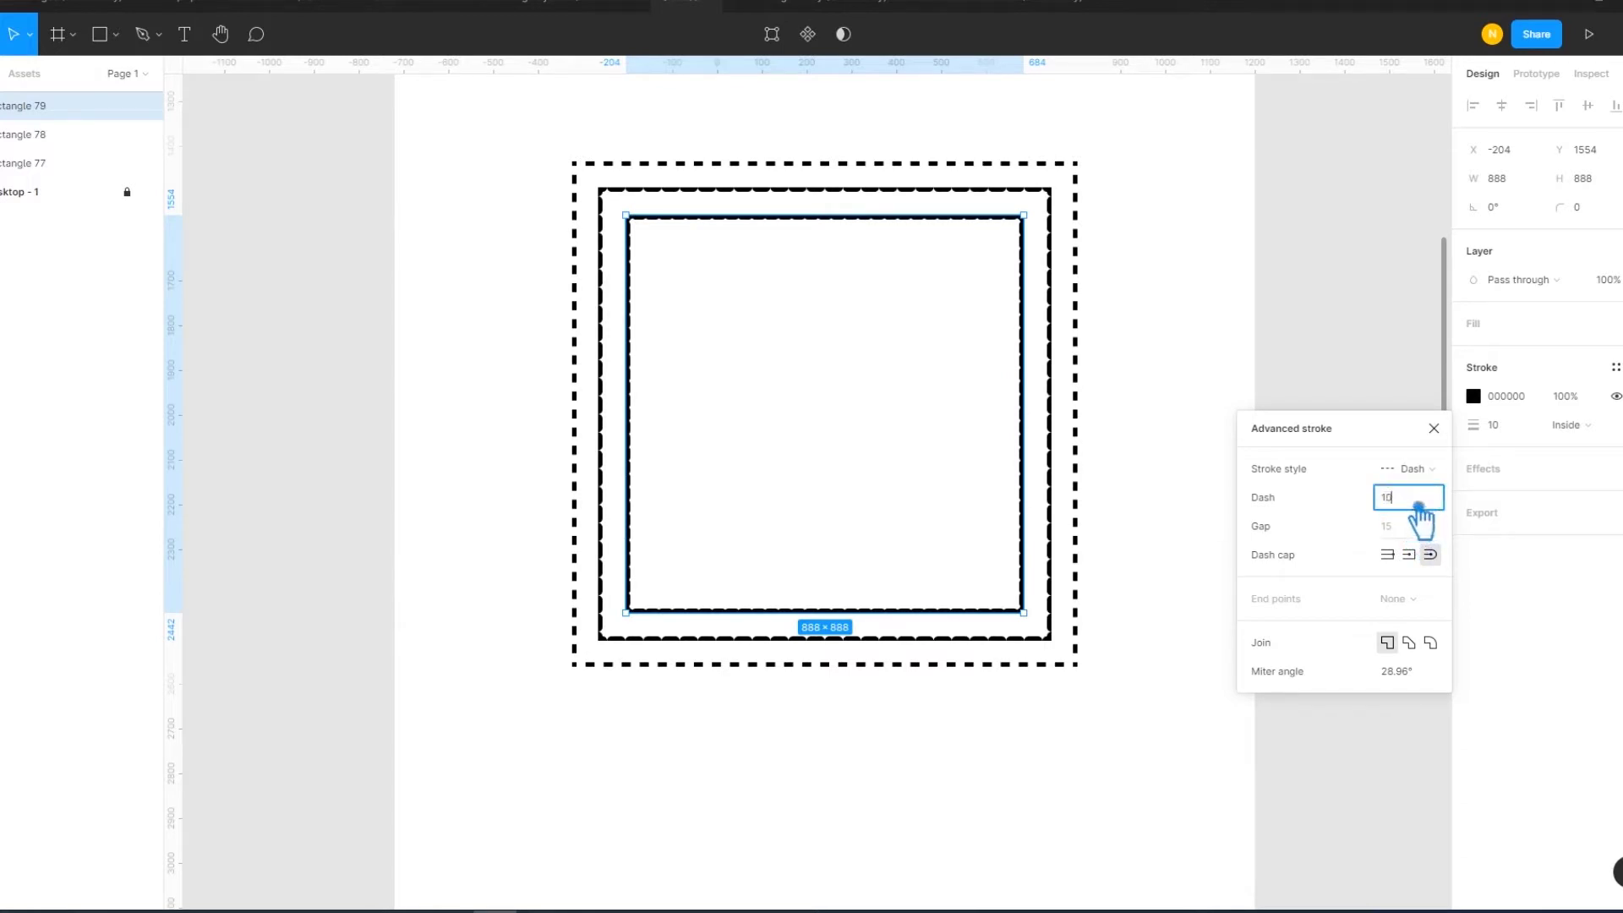
key("Return")
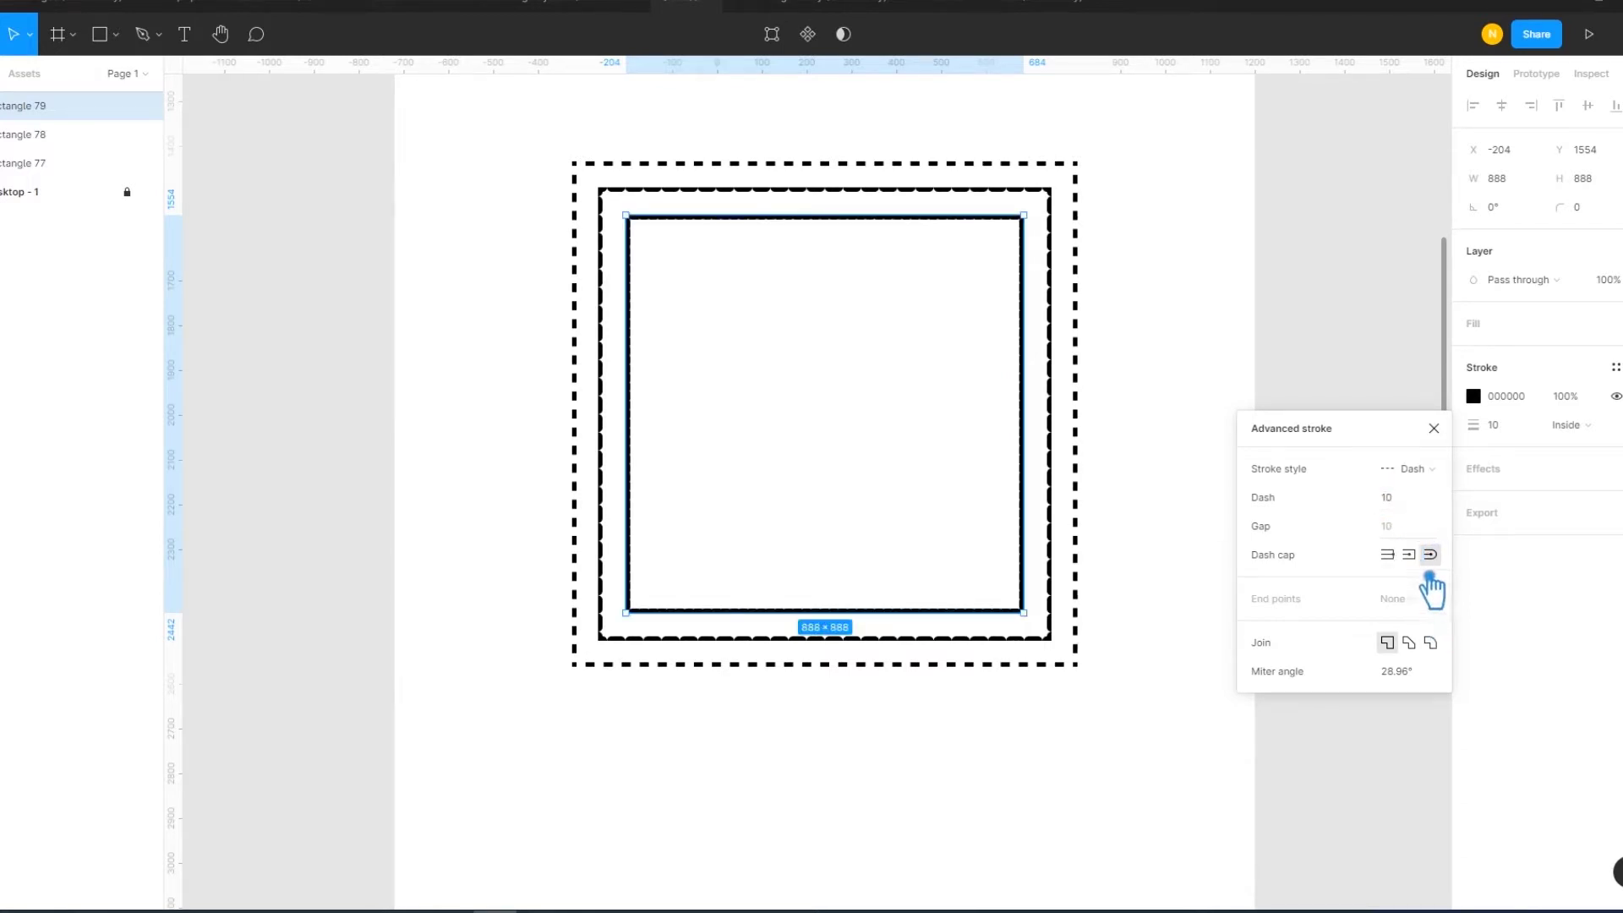
left_click(1408, 555)
left_click(1387, 554)
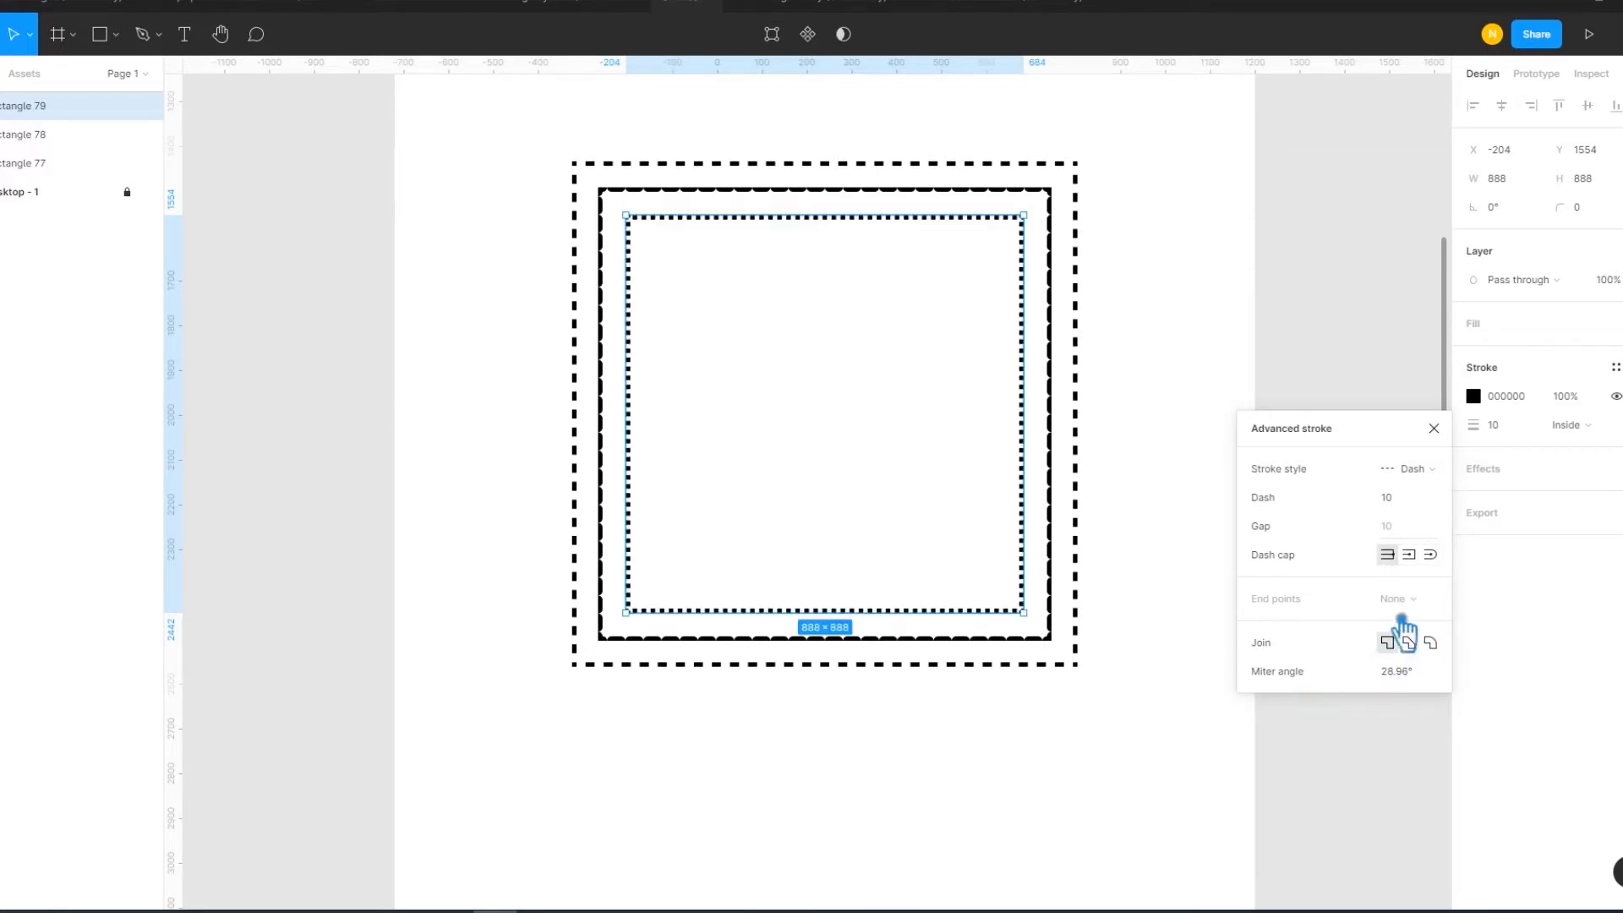
- Switch the innermost square's stroke to Solid, return it to Dash and set the dash to 10 again
left_click(1433, 468)
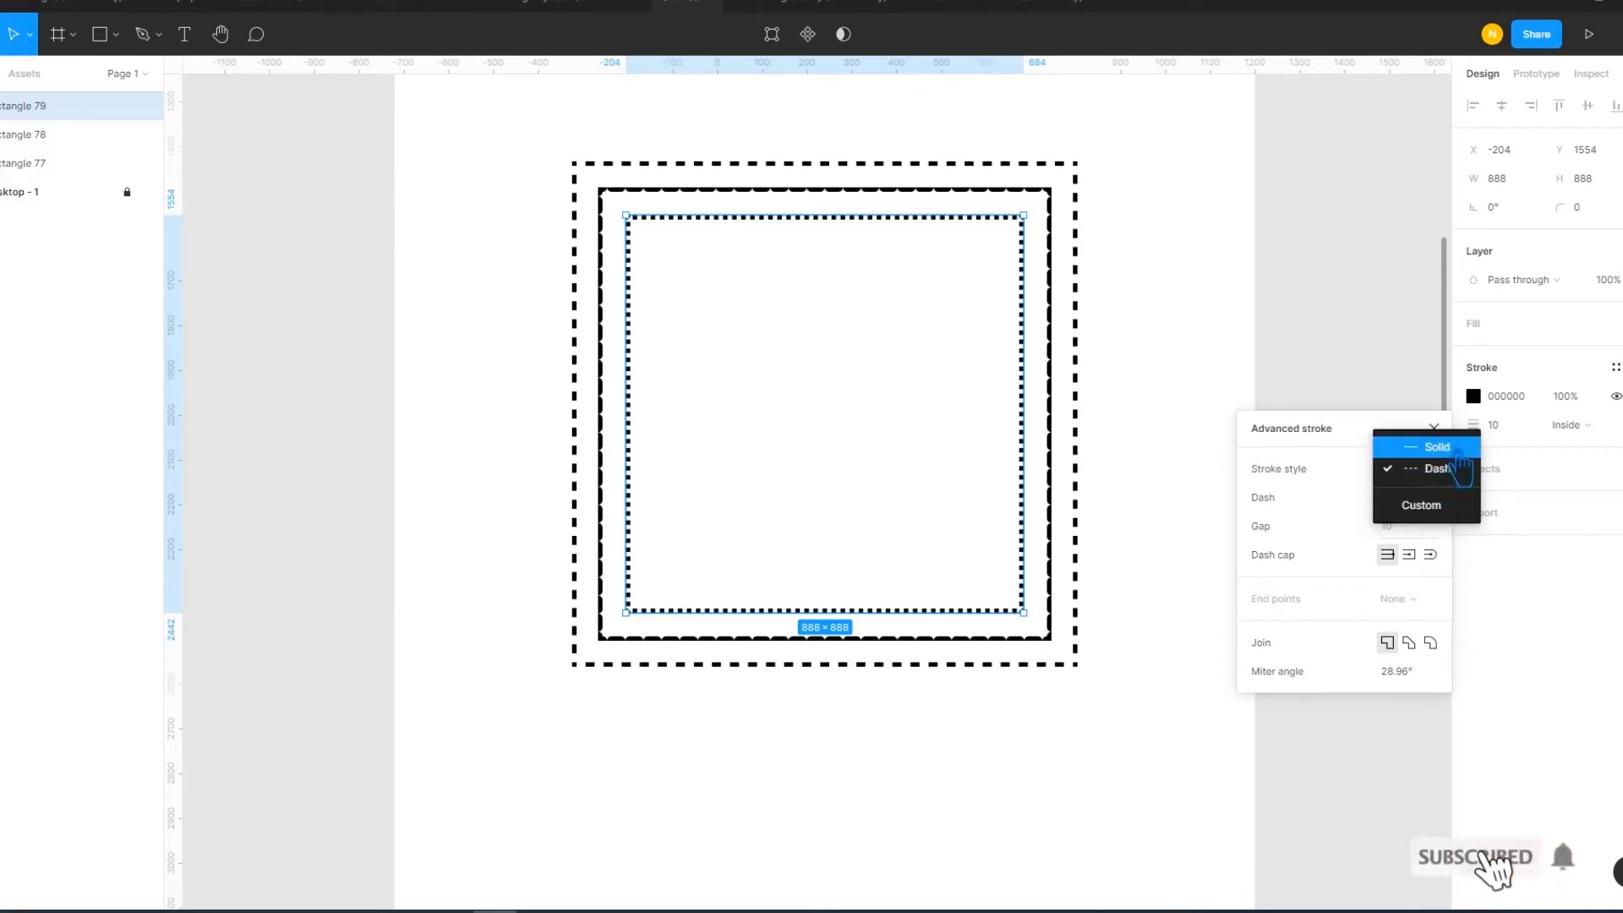
left_click(1431, 440)
left_click(1433, 468)
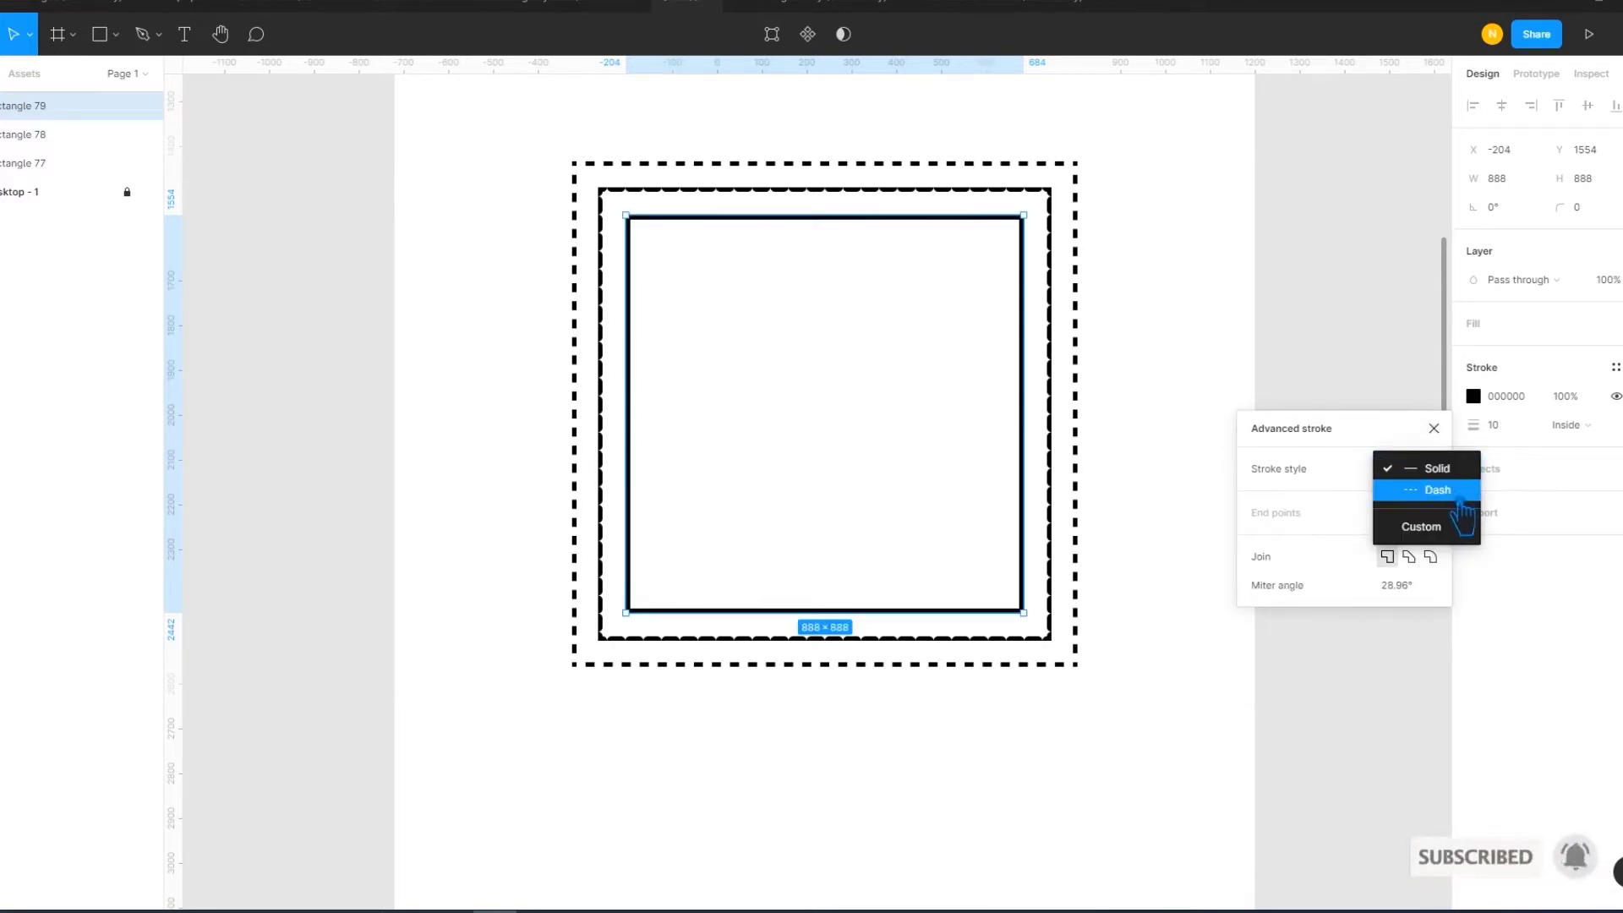
left_click(1424, 490)
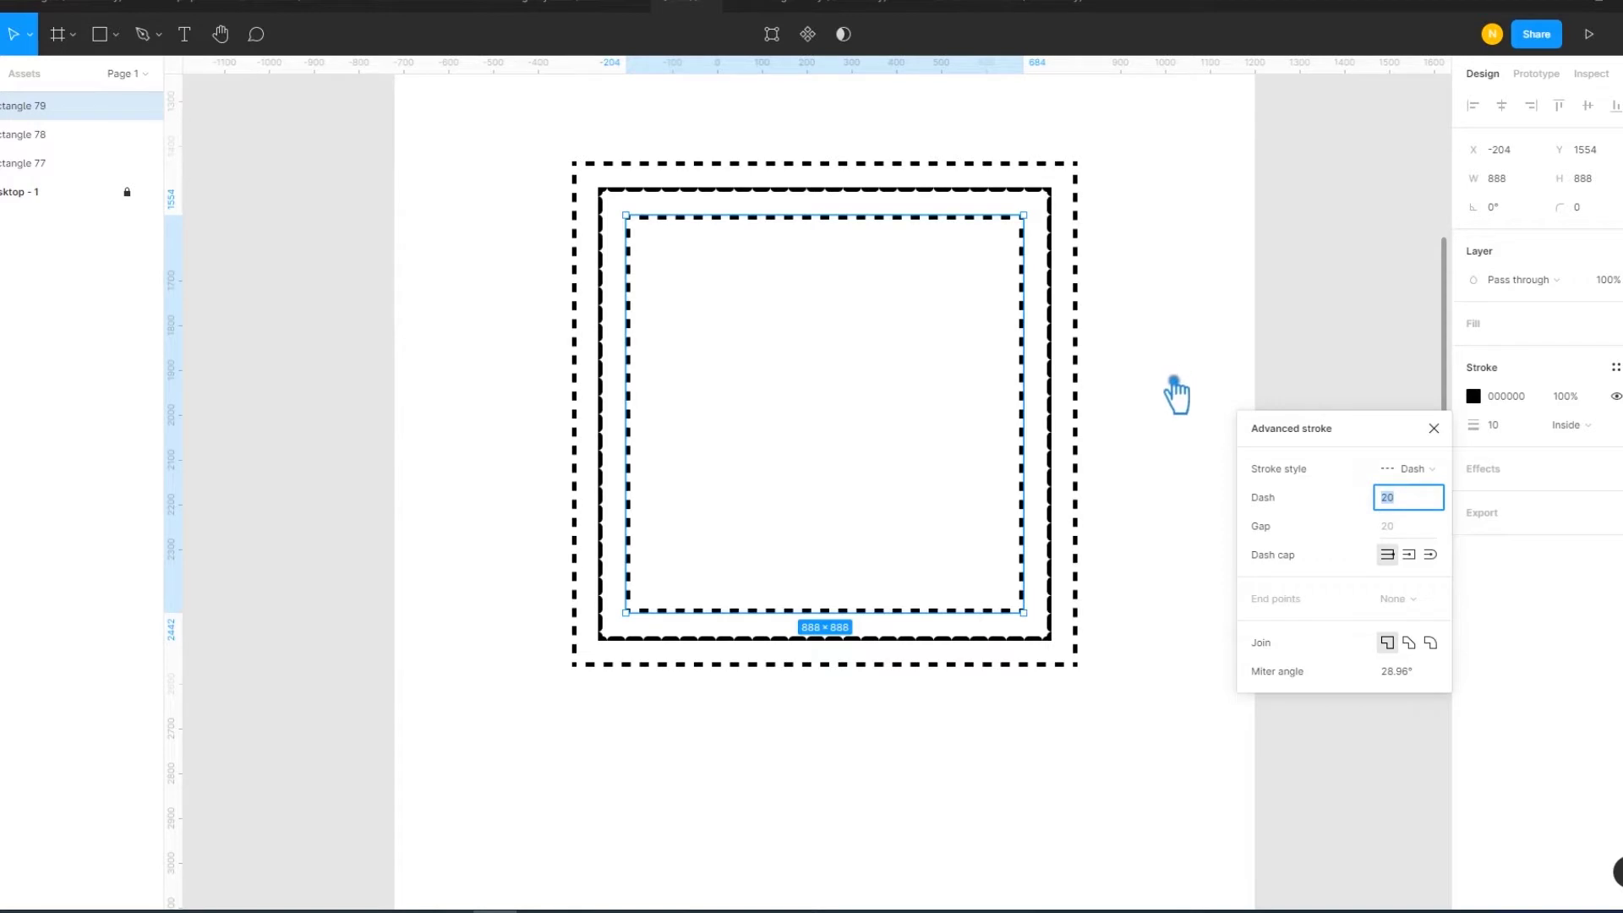
key("Return")
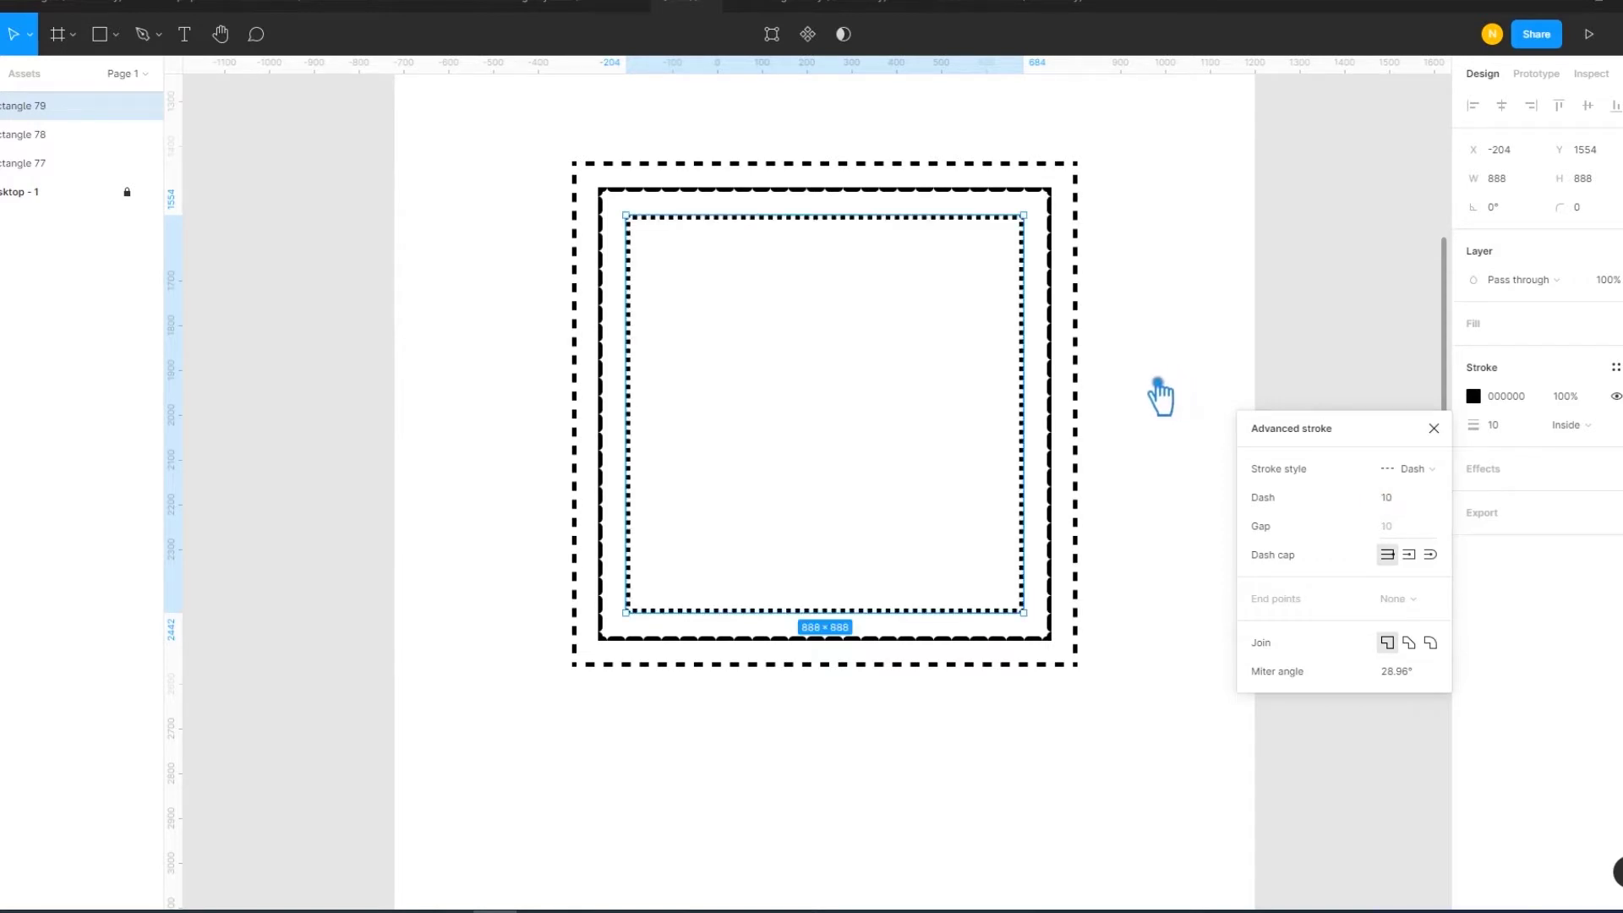
left_click(1144, 405)
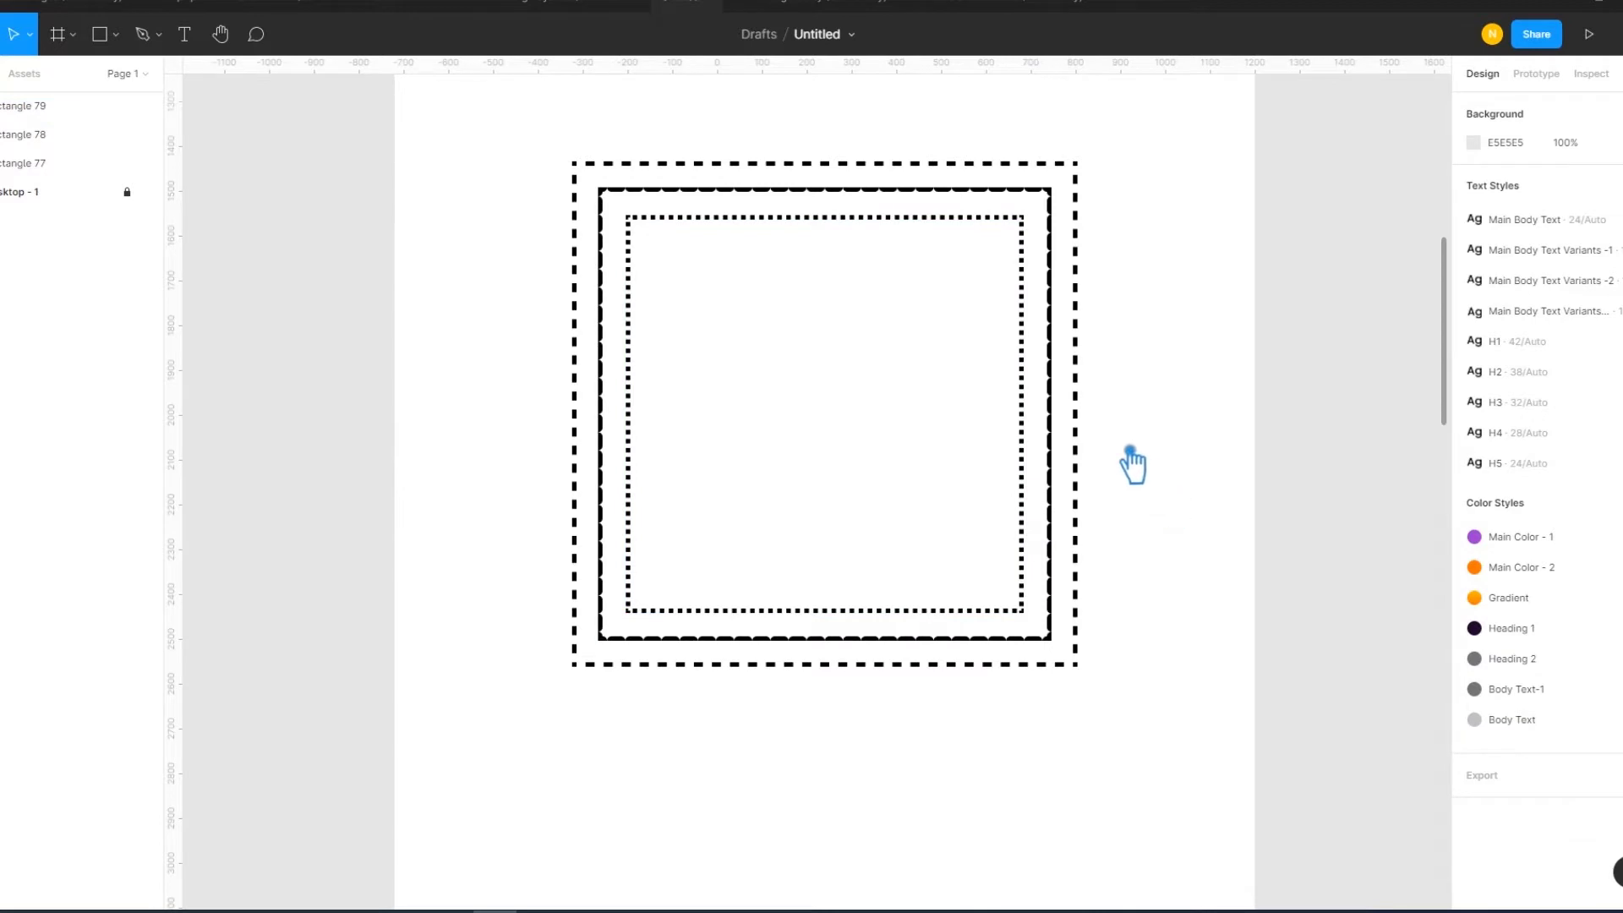
- Compare the dash caps on the 1012 × 1012 square's dashed stroke and set the cap to None
left_click(1064, 390)
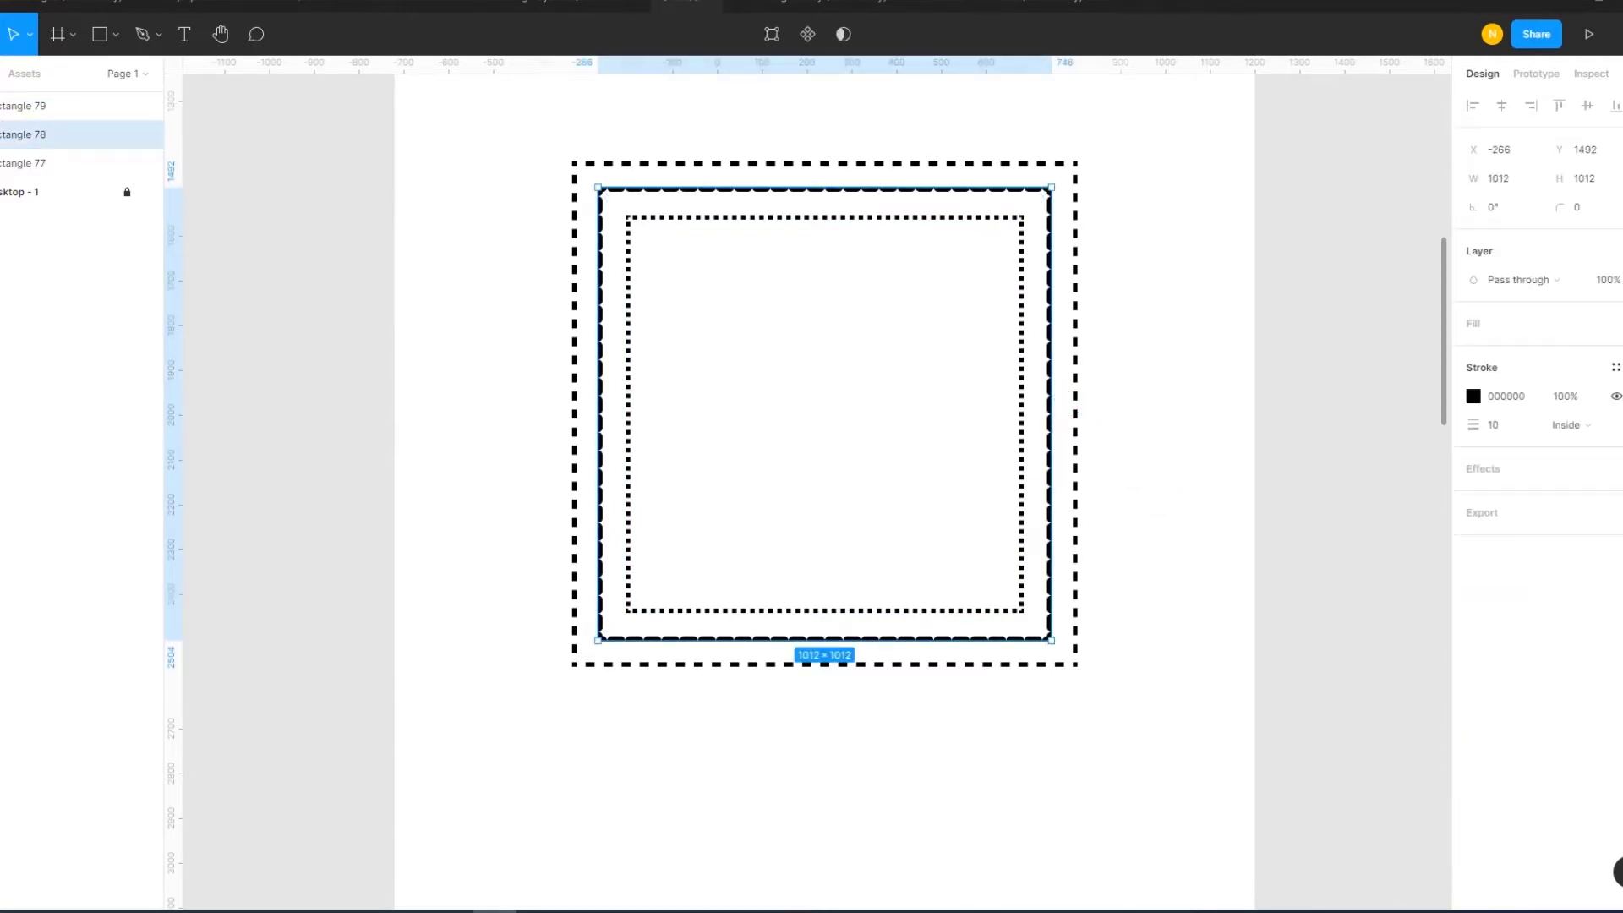
left_click(1615, 367)
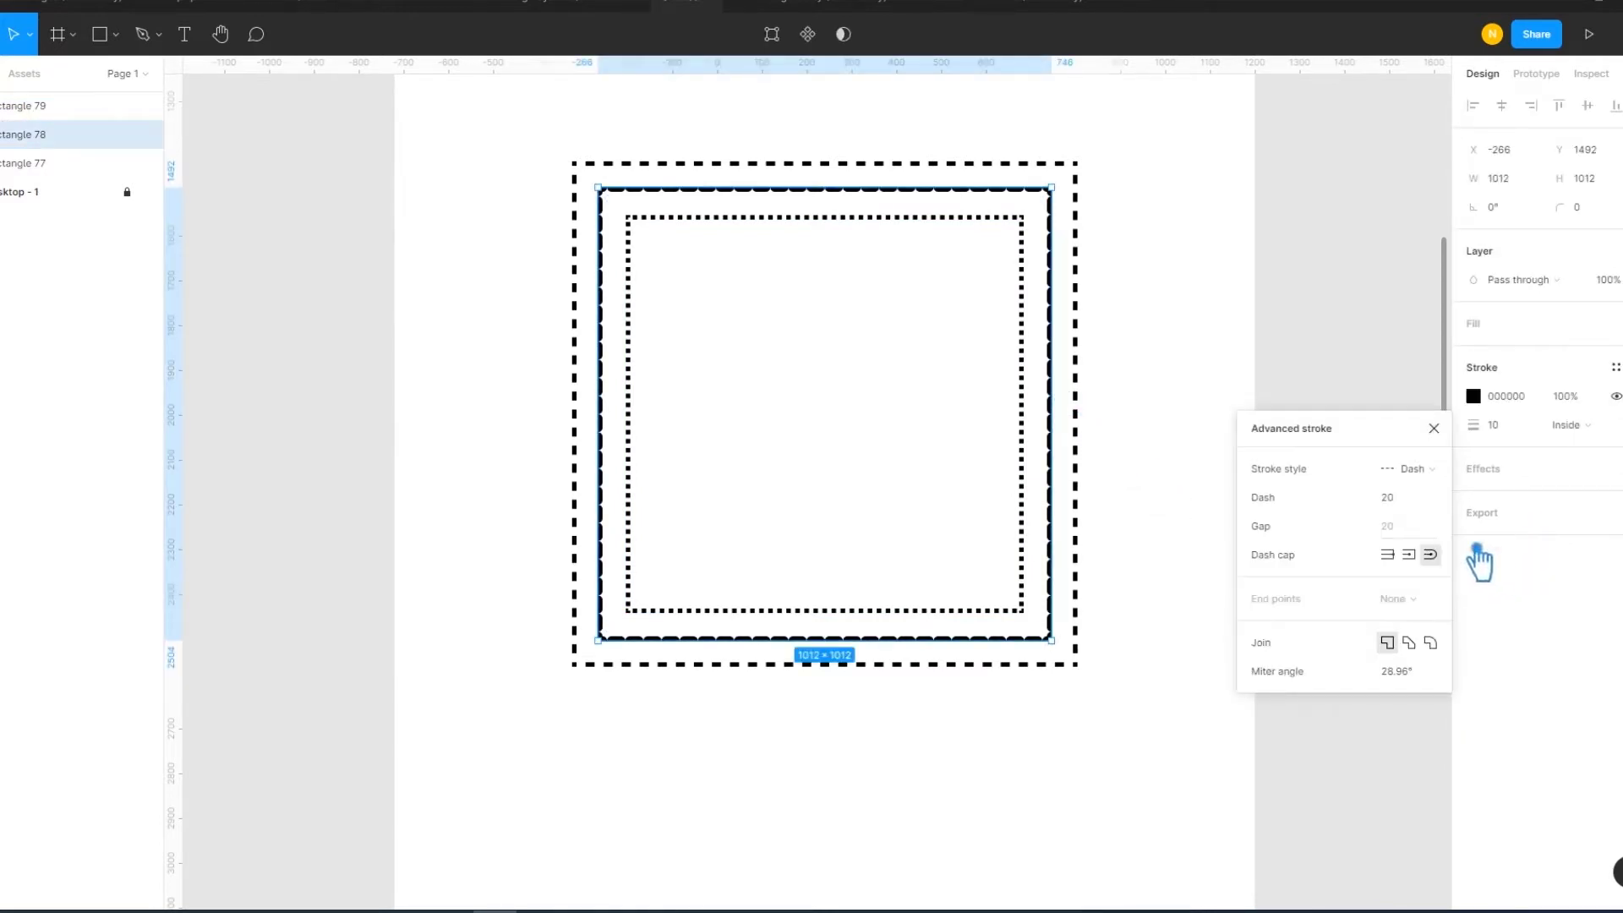
left_click(1436, 481)
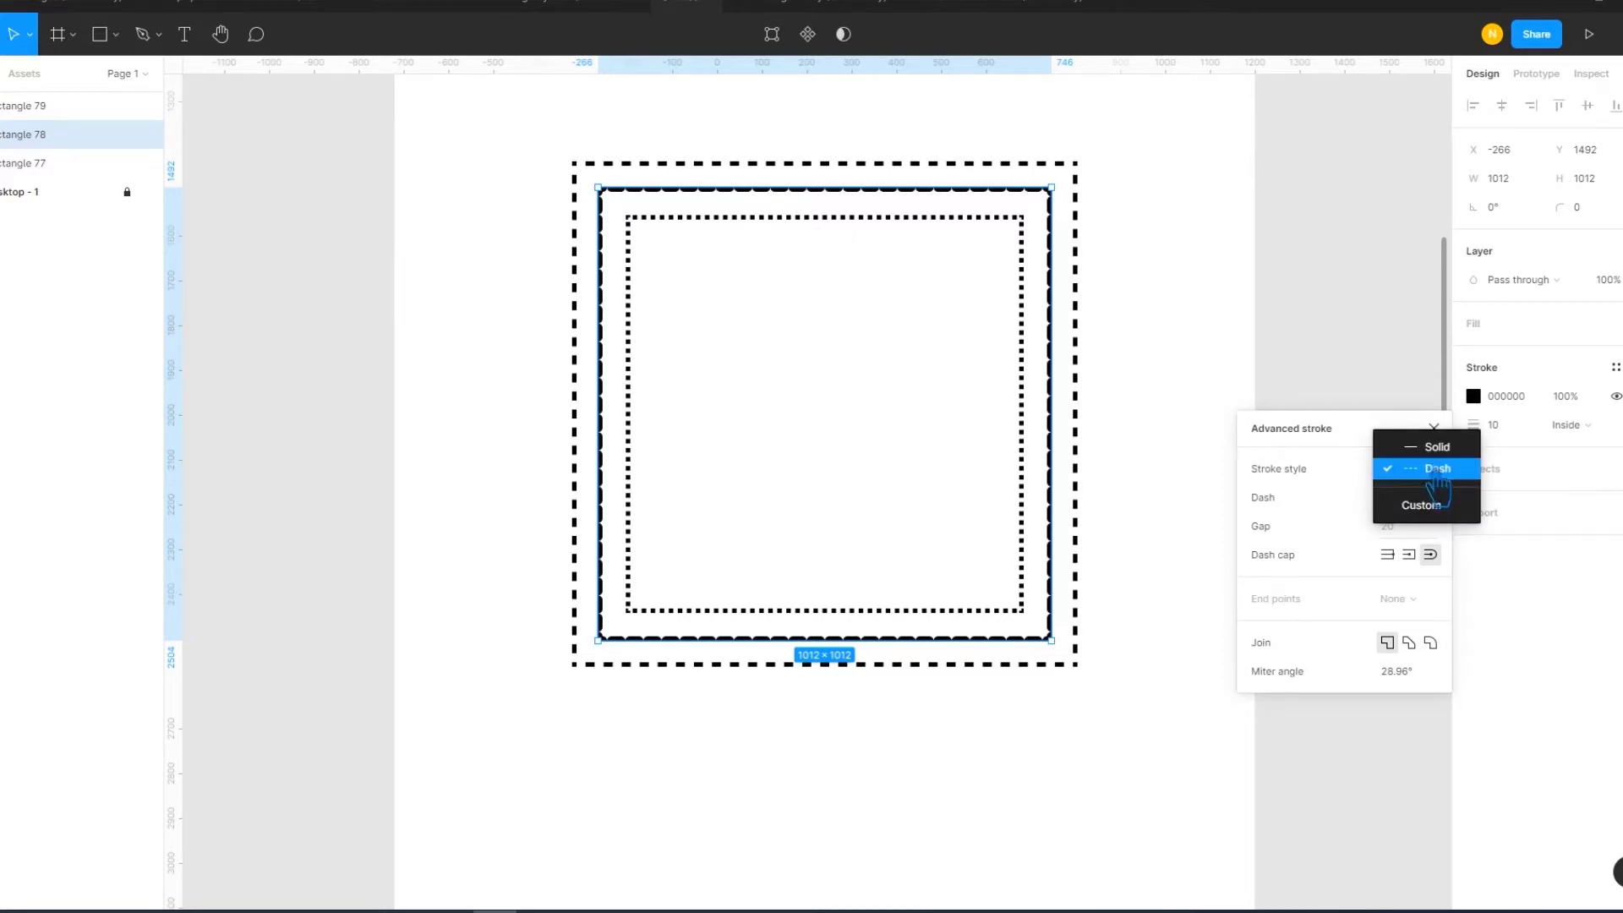
left_click(1435, 475)
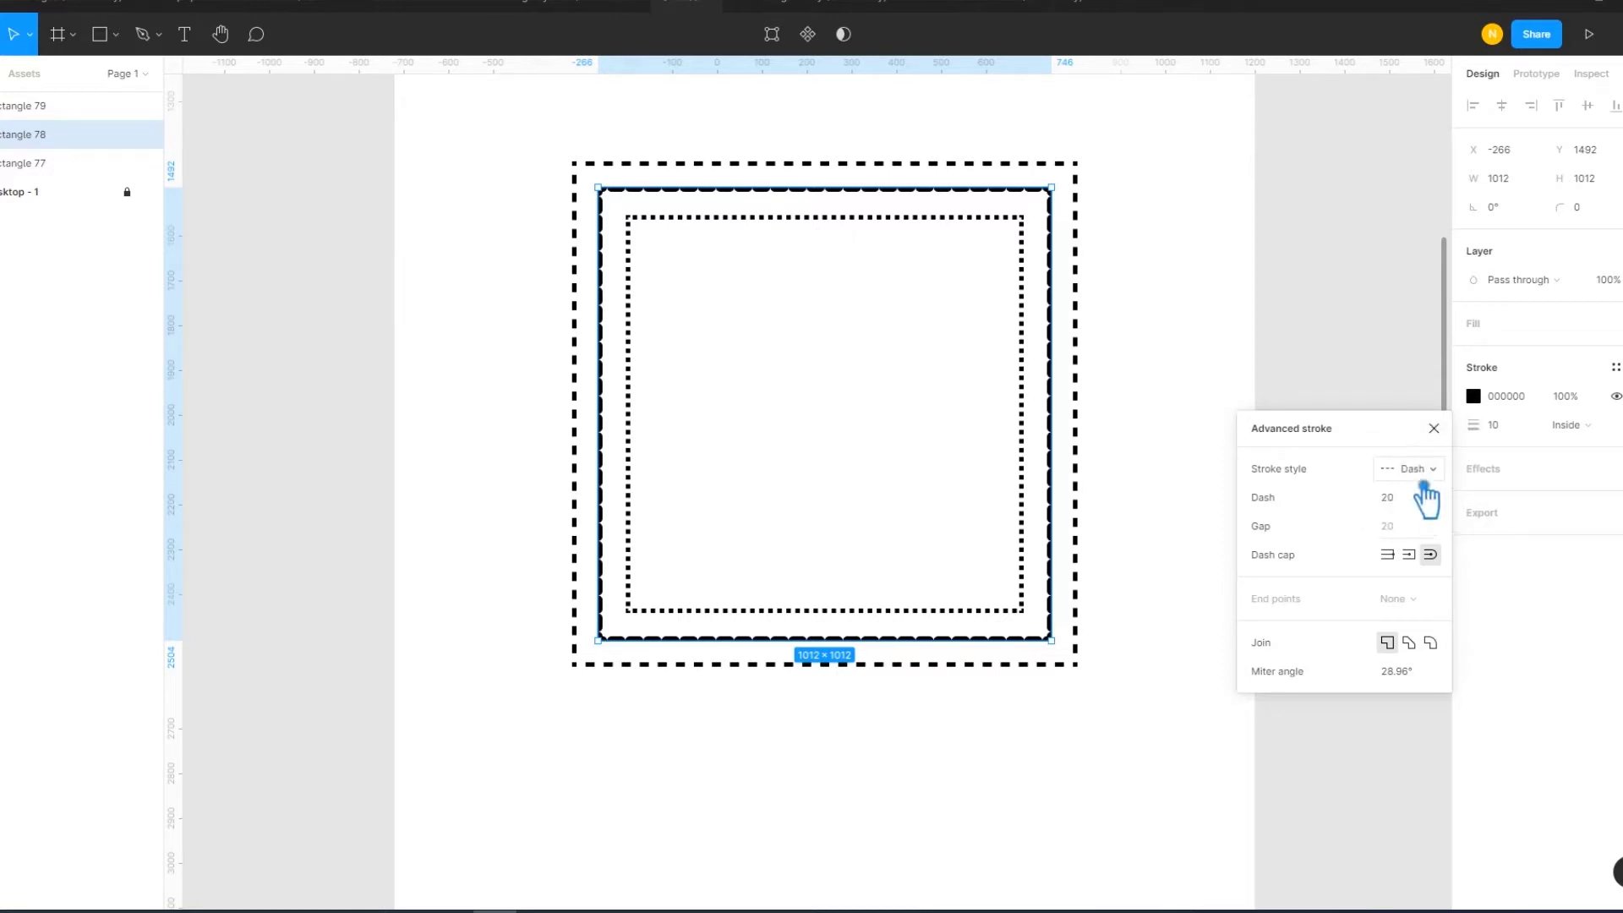
left_click(1419, 505)
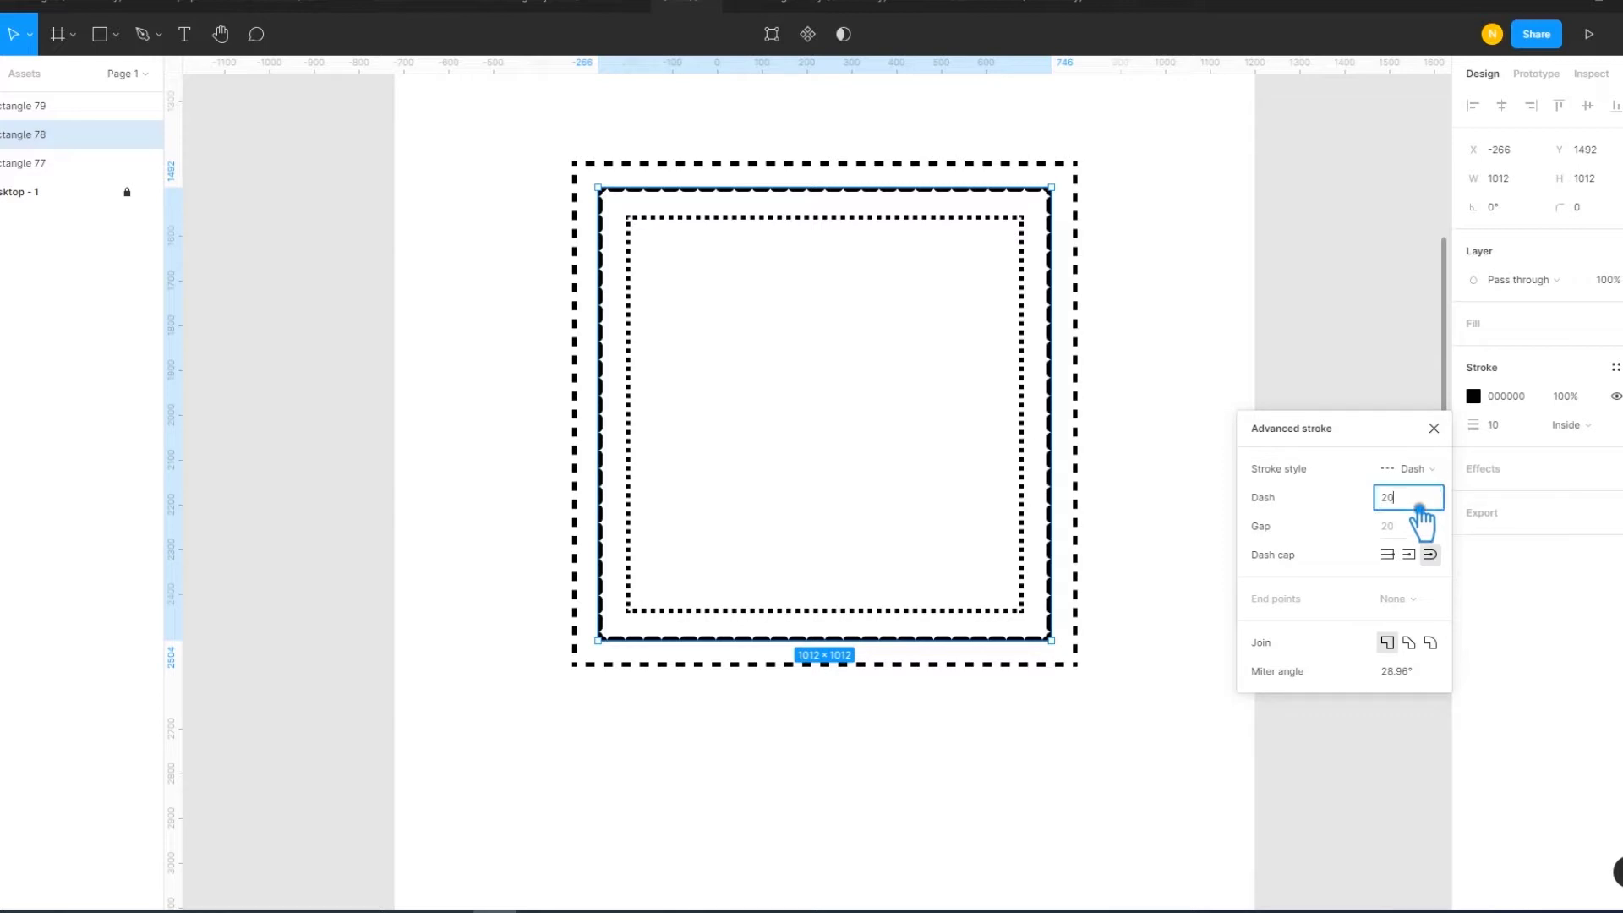
left_click(1405, 560)
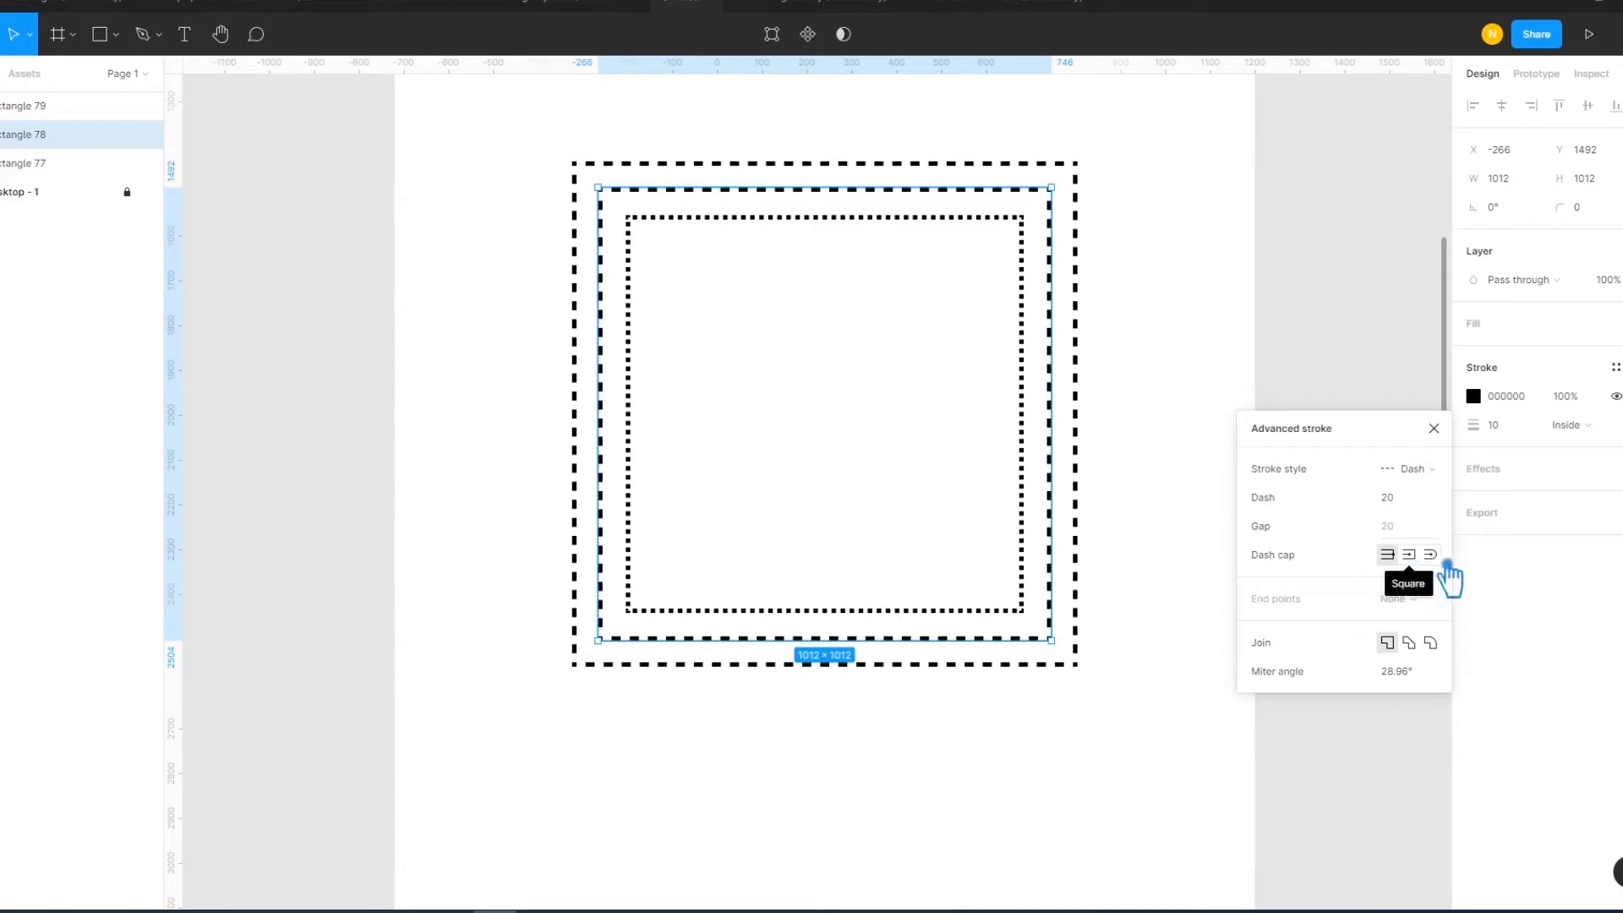
left_click(1435, 558)
left_click(1408, 558)
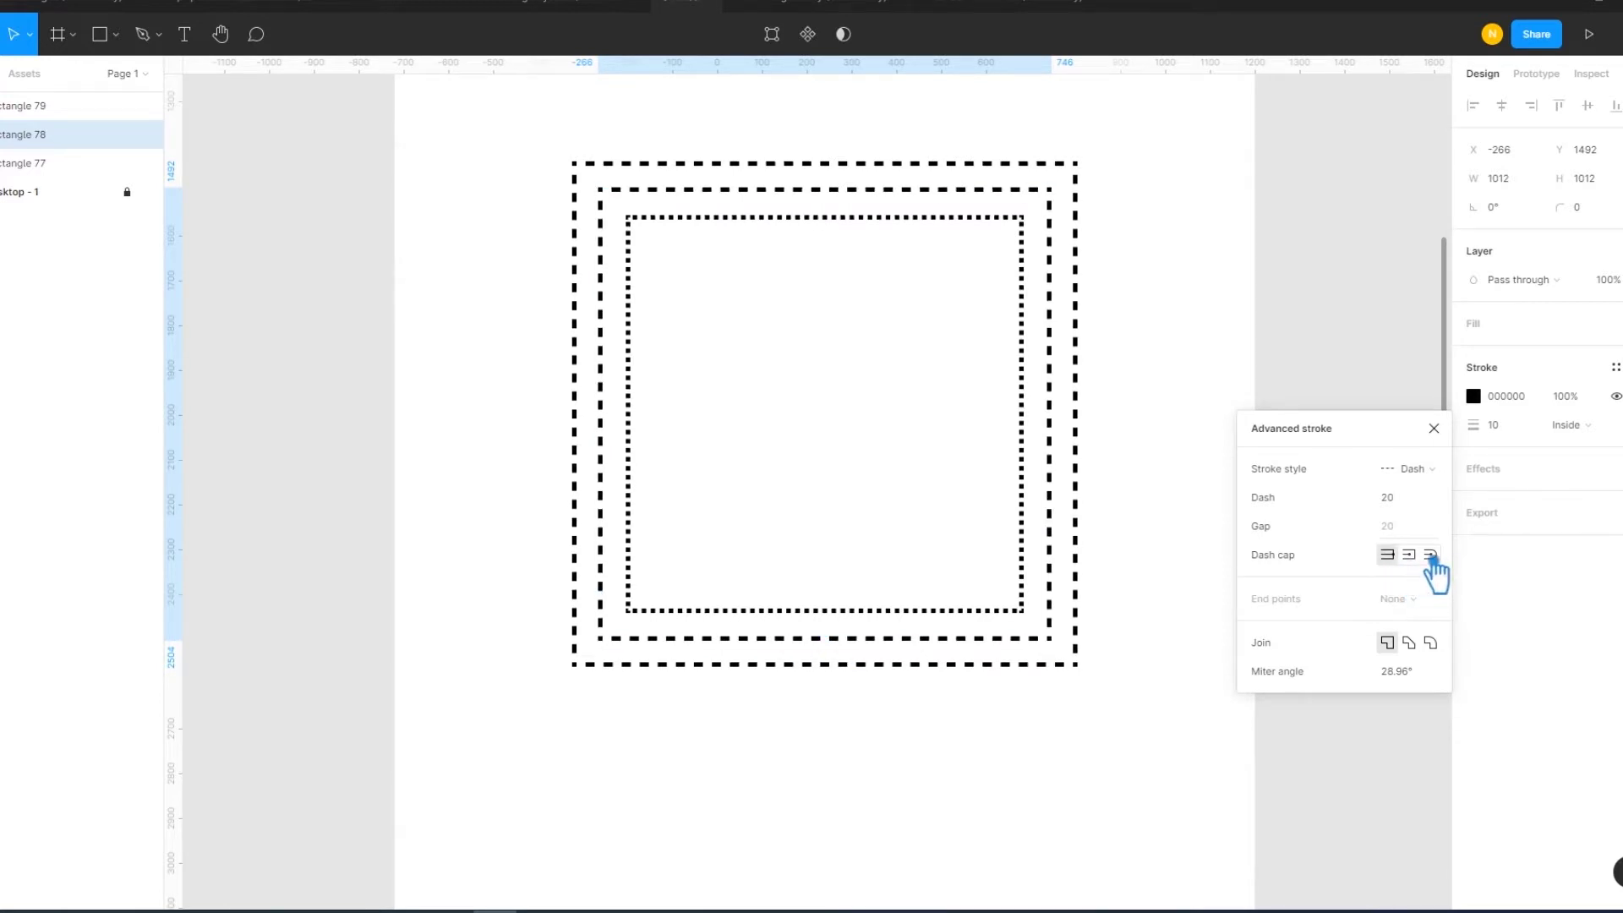
left_click(1389, 556)
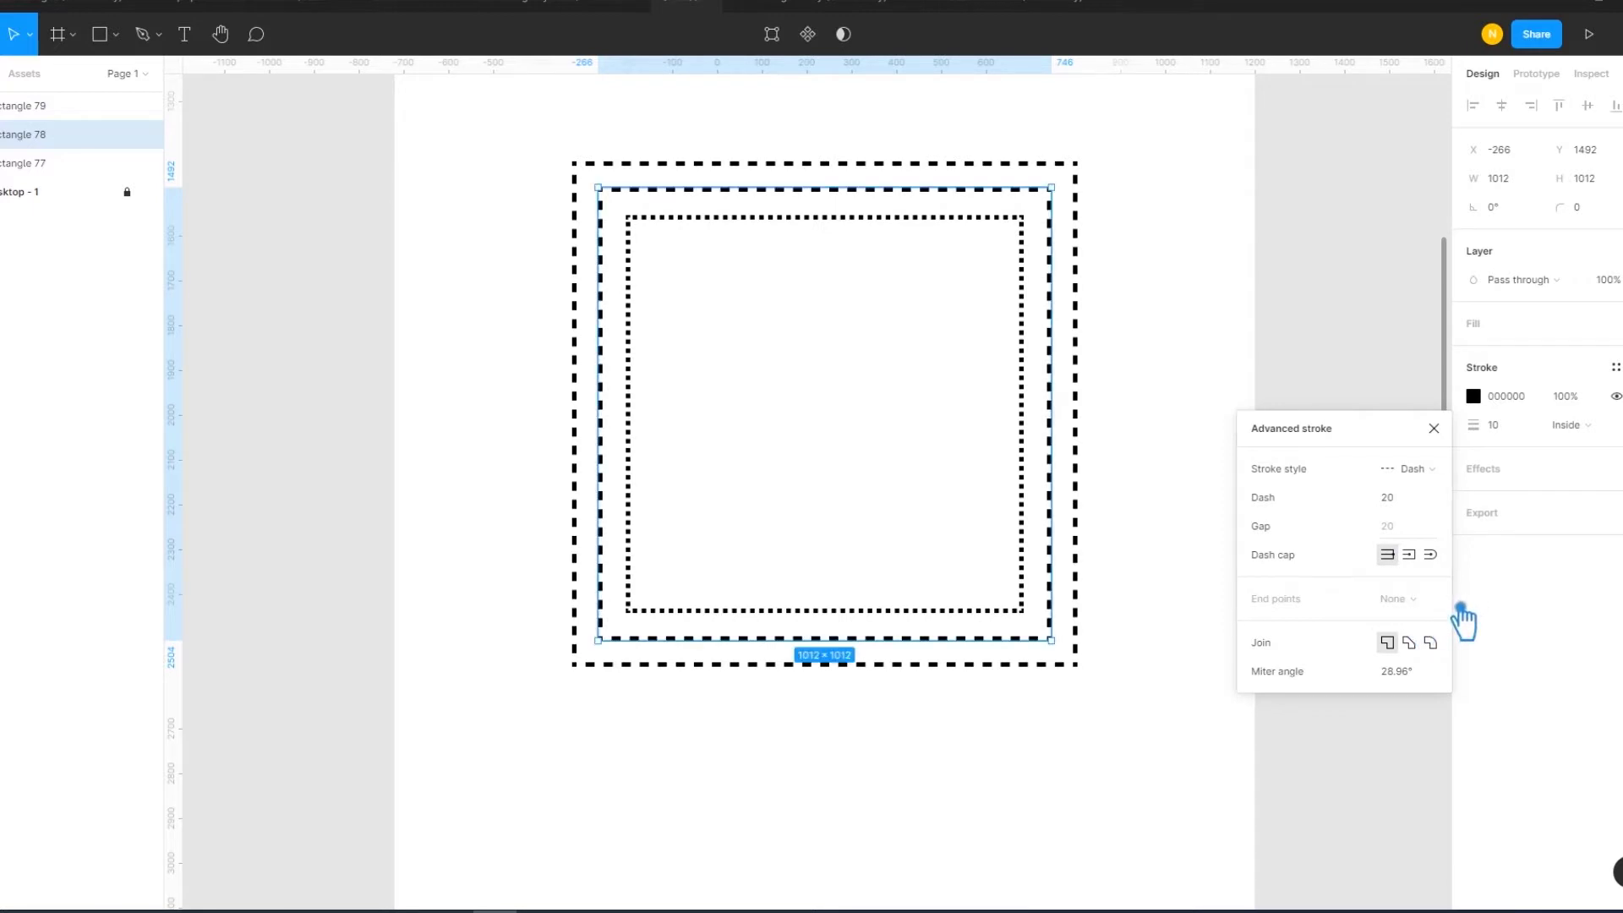
- Set the 1012 × 1012 square's stroke dash to 10
left_click(1423, 500)
type("10")
key("Return")
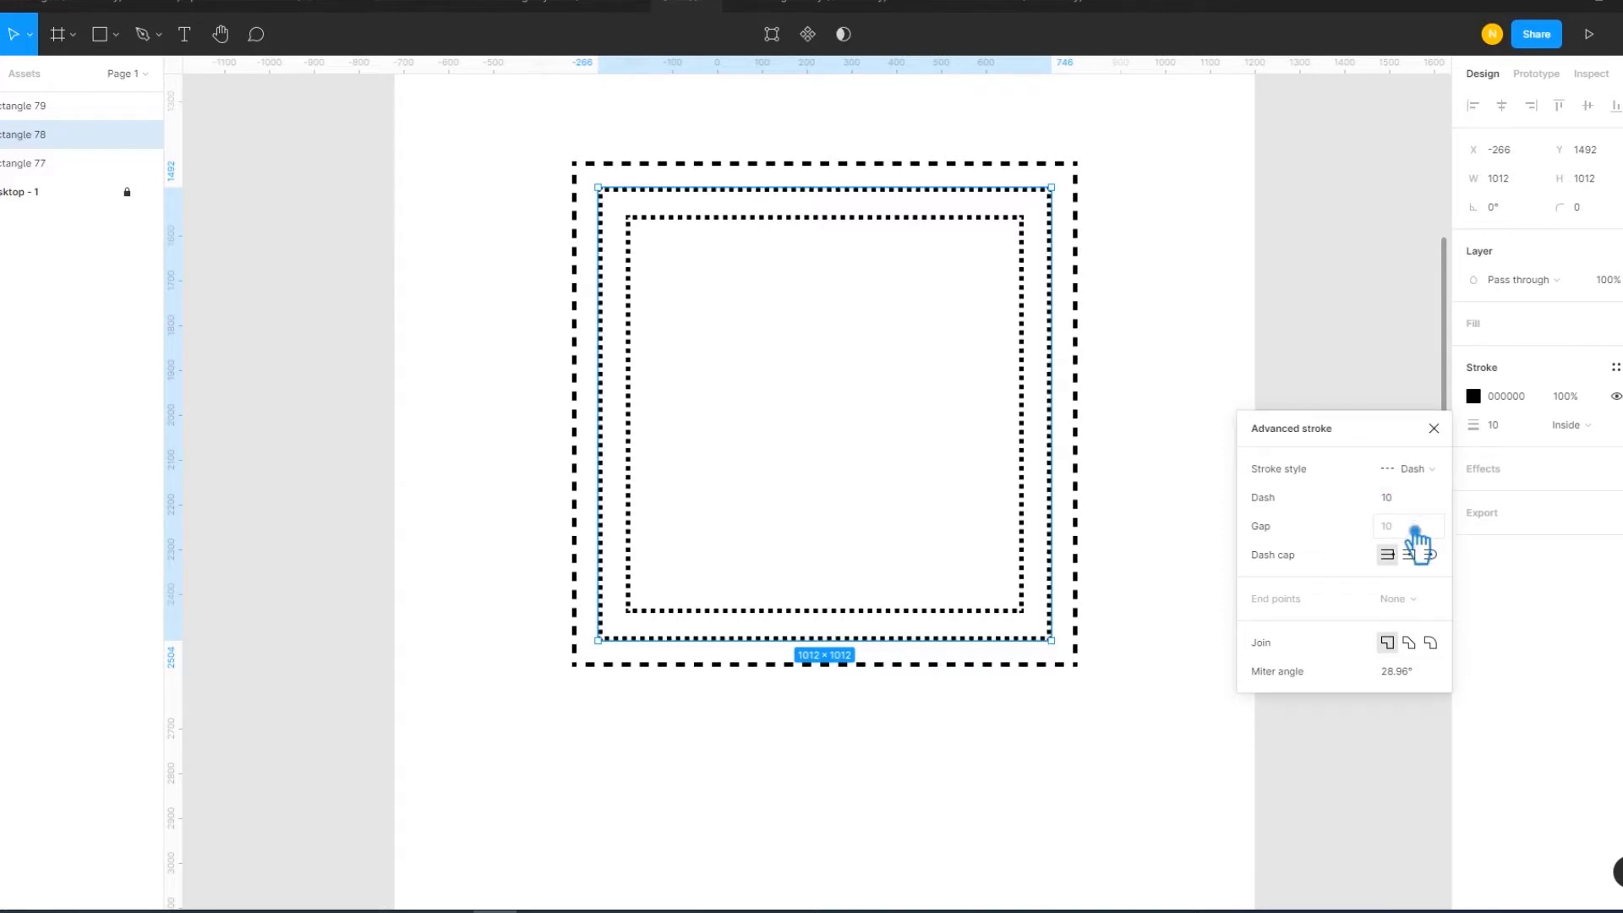
left_click(1152, 510)
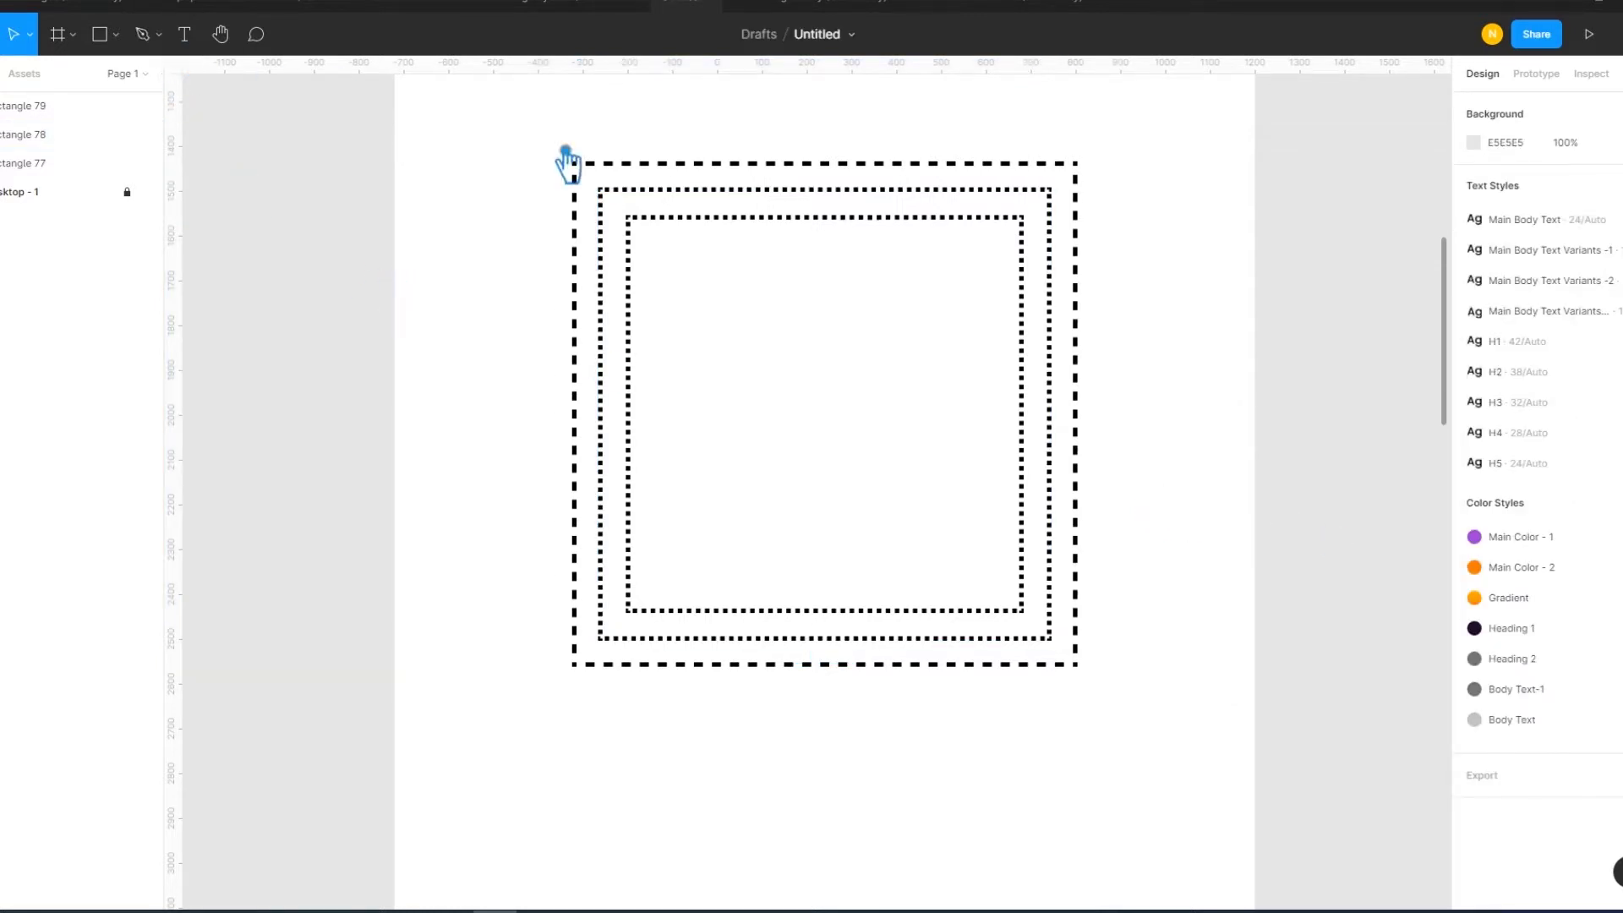
- Duplicate the innermost square and shrink the copy about its centre to about 740 × 740
left_click(865, 232)
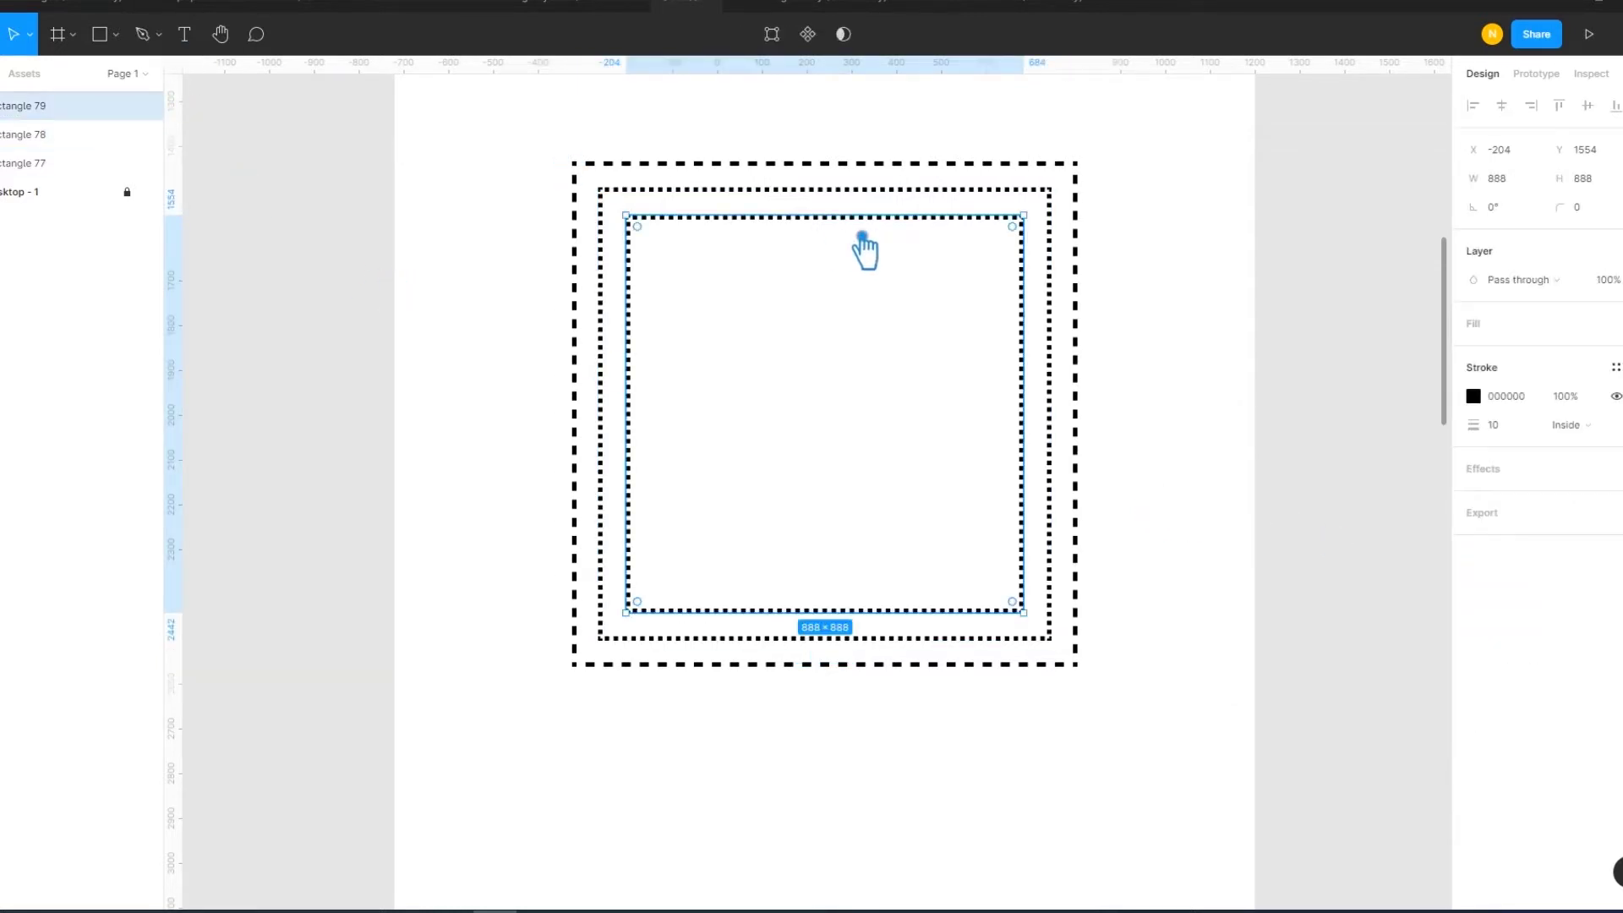
key("ctrl+d")
left_click_drag(1025, 218, 1006, 259)
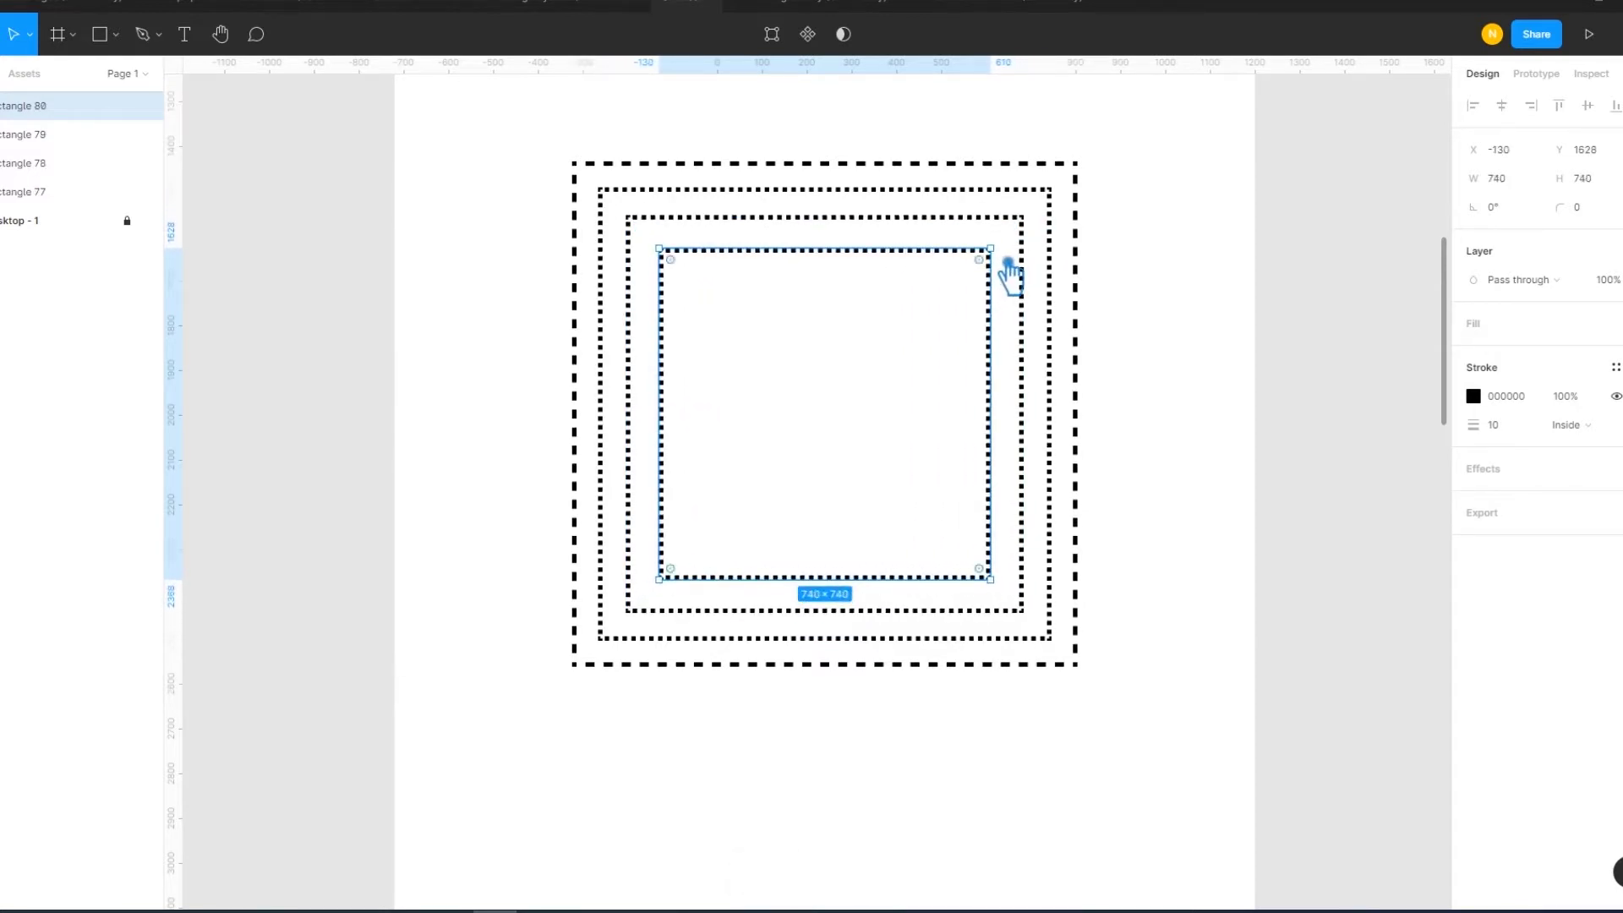
left_click(1198, 303)
- Try a thinner stroke weight on the innermost 740 × 740 square
left_click(1028, 241)
left_click(1508, 429)
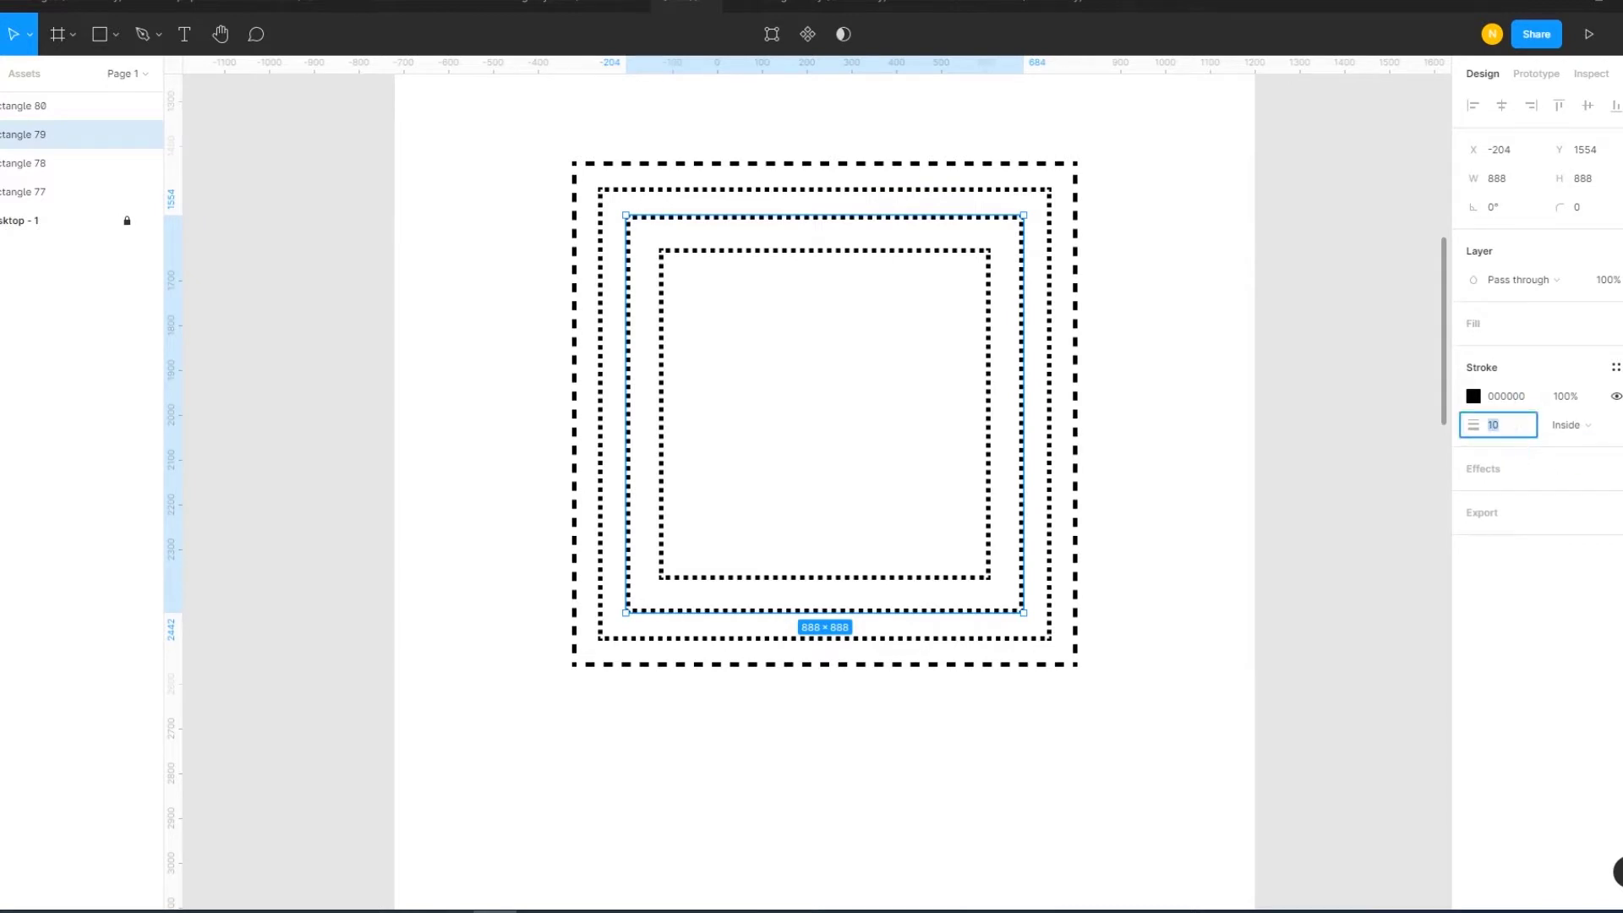
left_click(983, 584)
left_click(1517, 432)
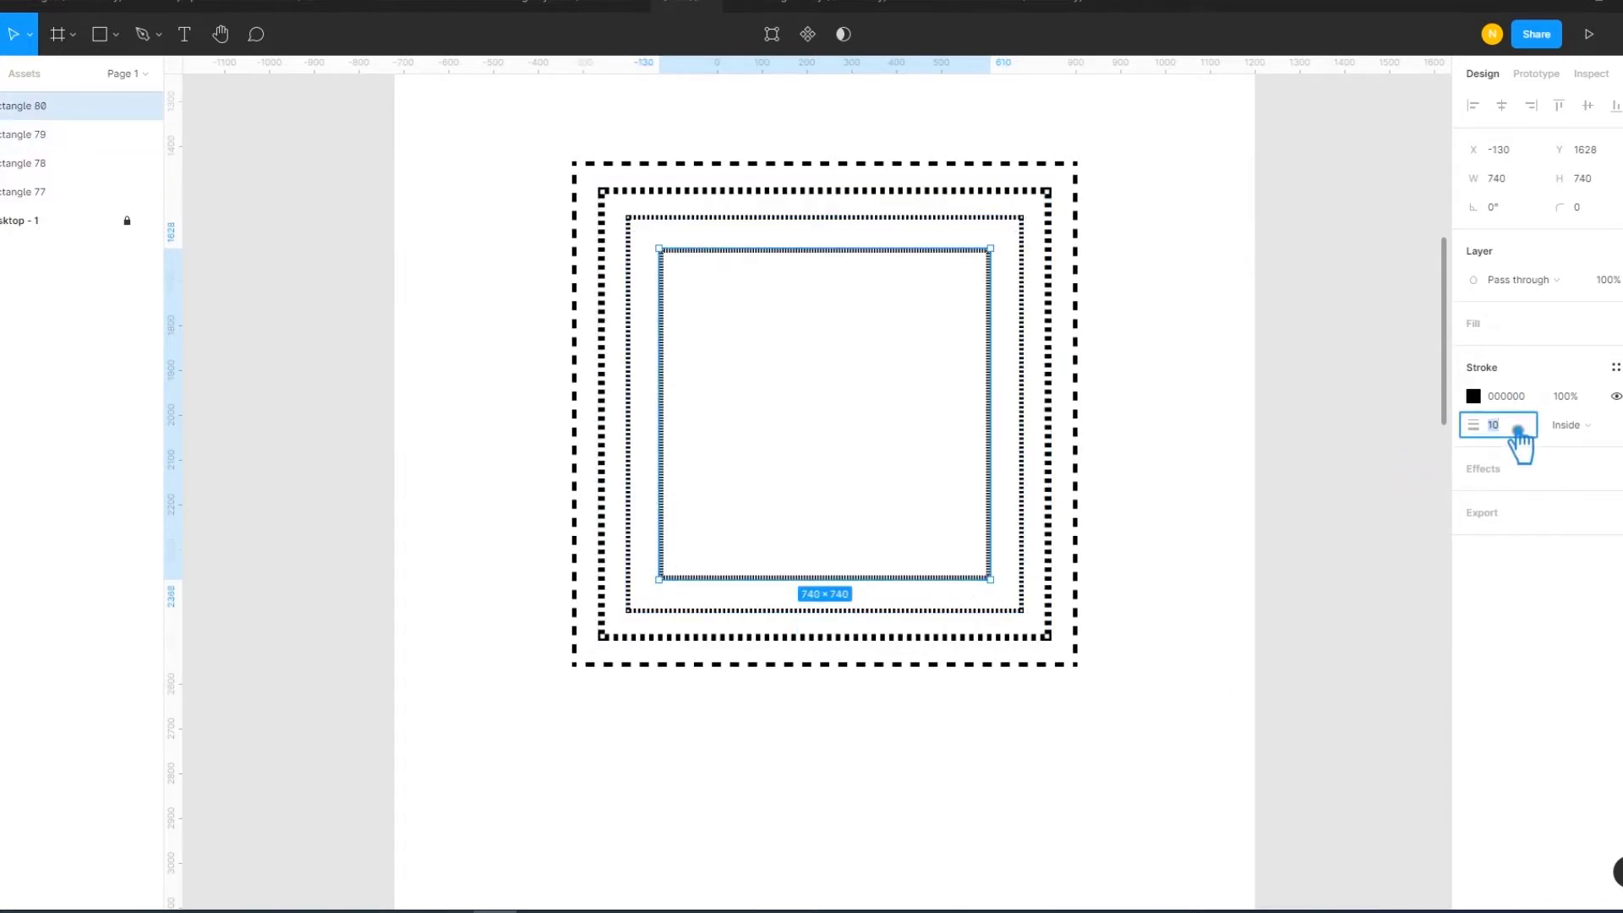
left_click(1200, 602)
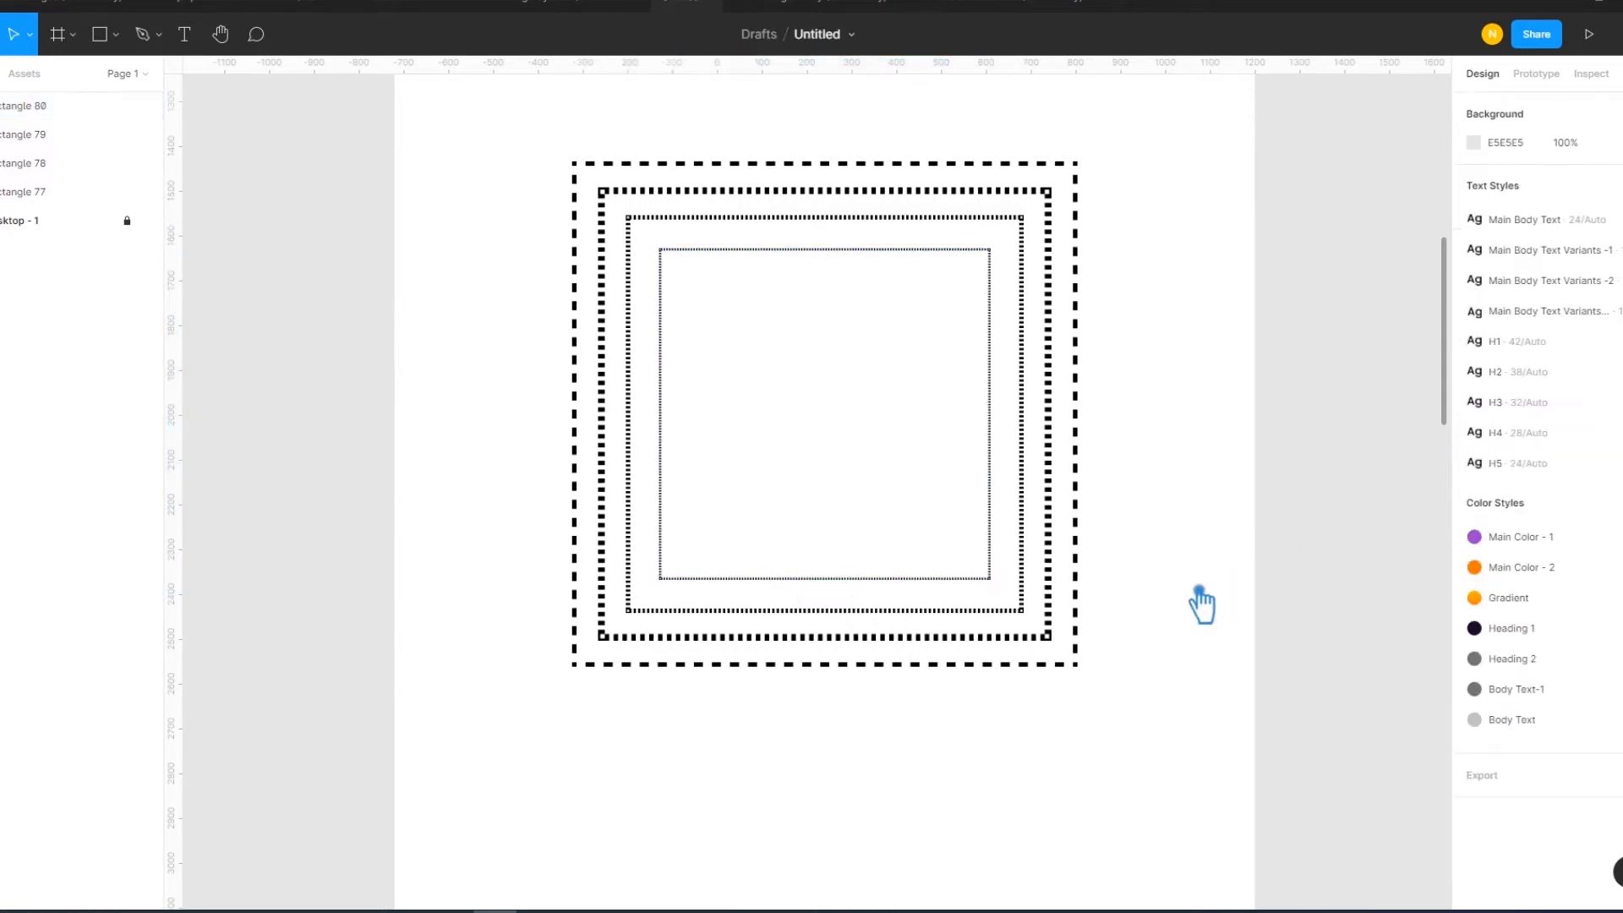
- Set the stroke weight to 10 on the innermost square and 15 on the 888 × 888 square
left_click(1009, 549)
left_click(1511, 429)
type("10")
key("Return")
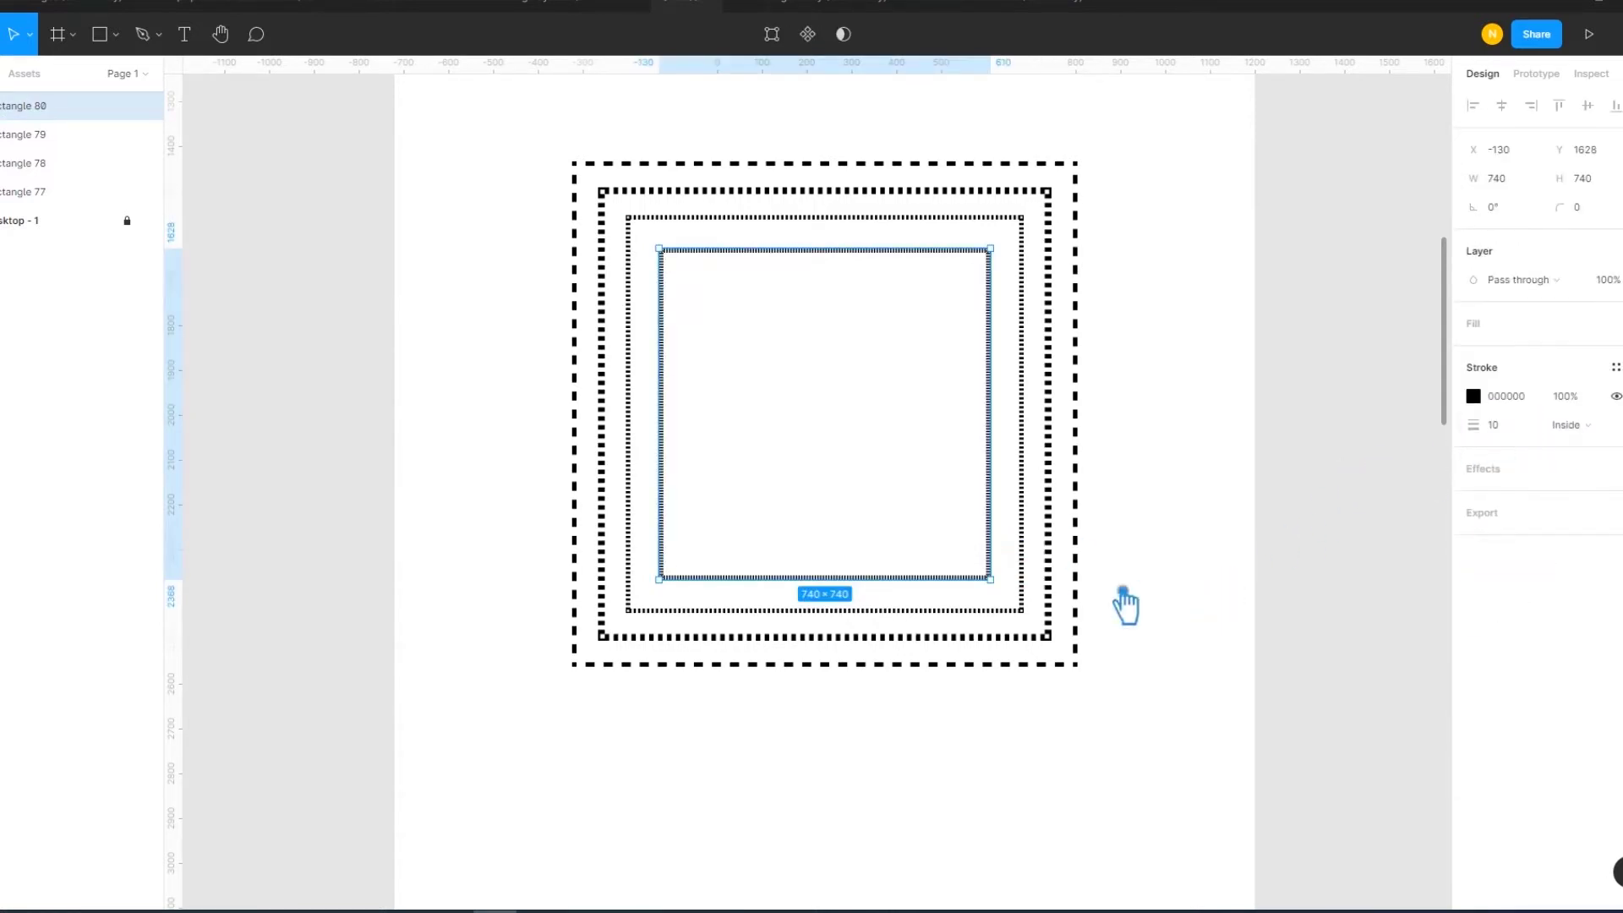
left_click(1022, 612)
left_click(1513, 426)
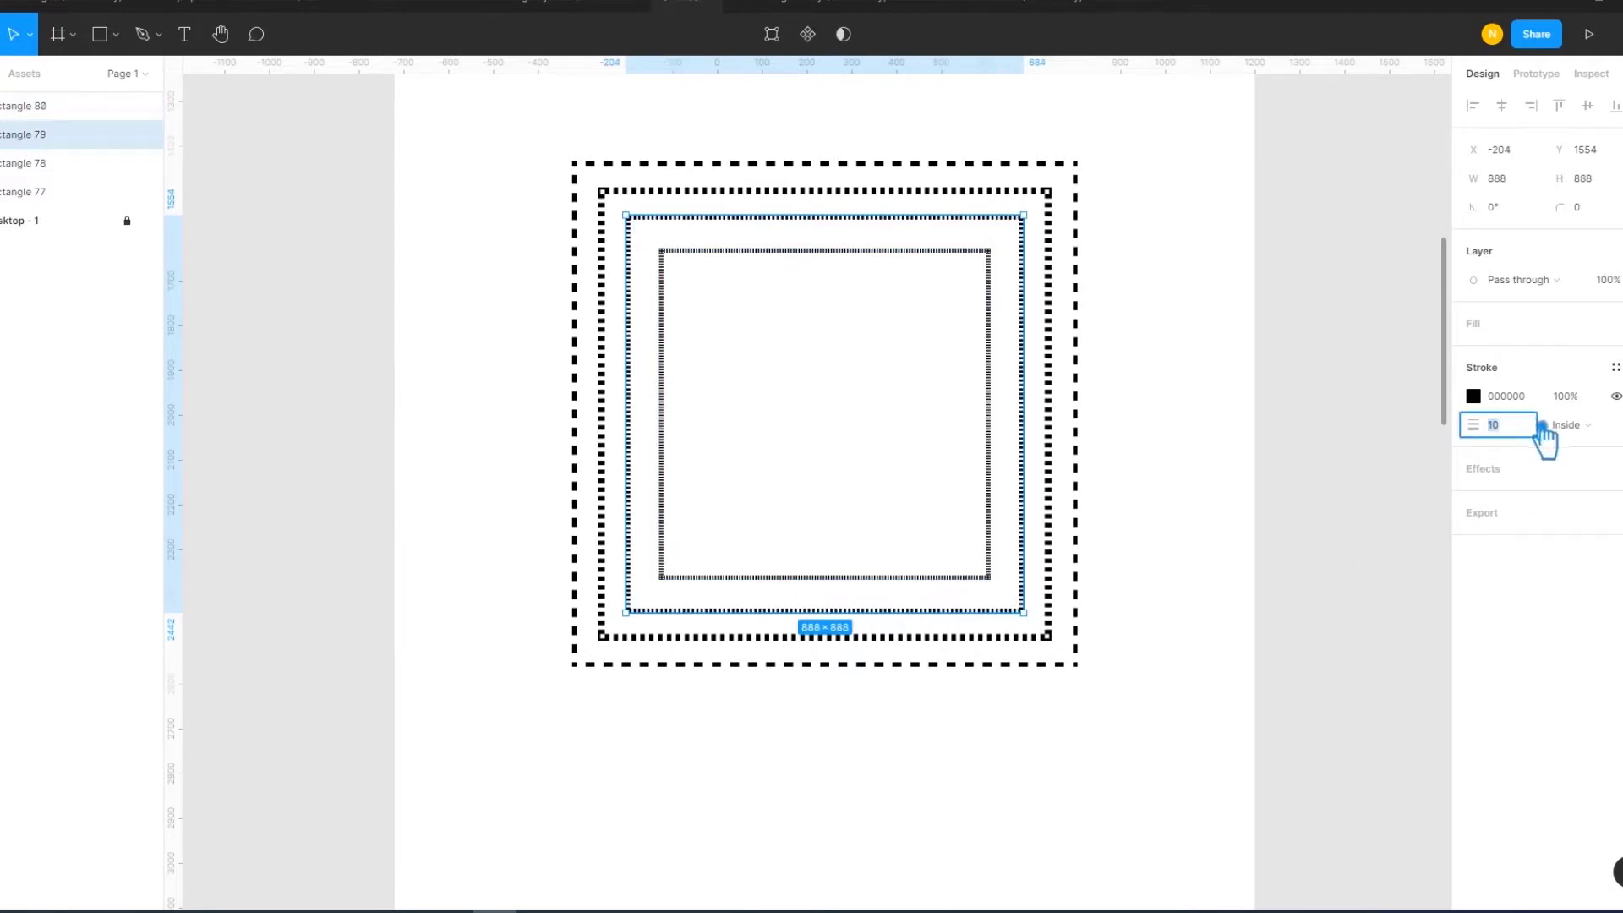
type("15")
key("Return")
- Set the stroke weight to 20 on the 1012 × 1012 square and 25 on the outermost square
left_click(1046, 638)
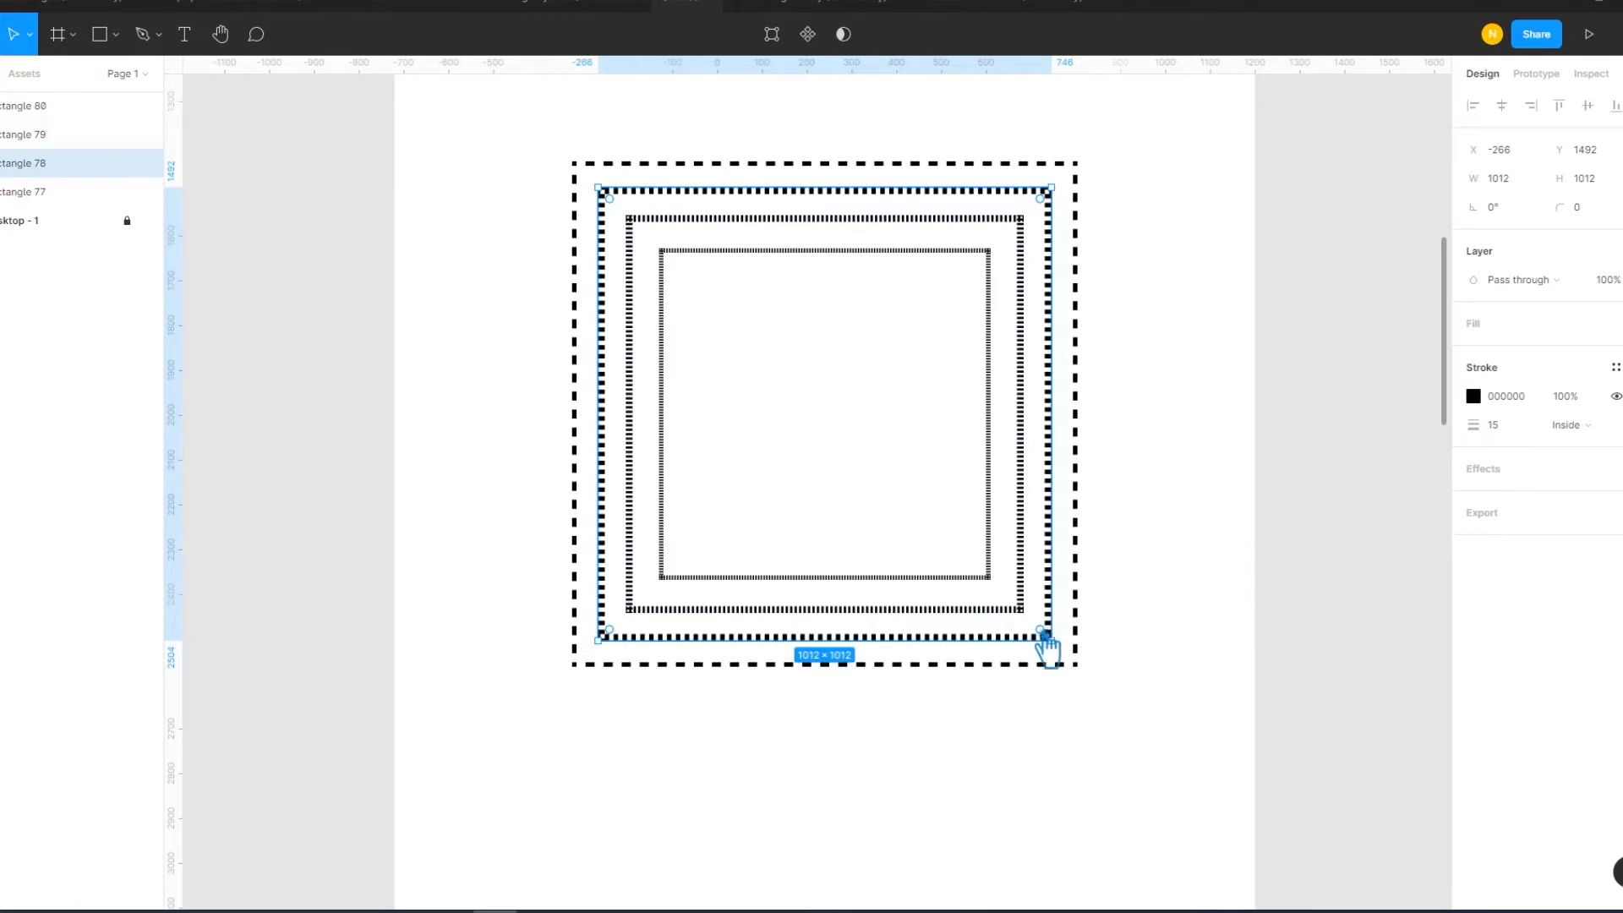
left_click(1529, 426)
type("2")
key("Return")
left_click(1056, 666)
left_click(1513, 426)
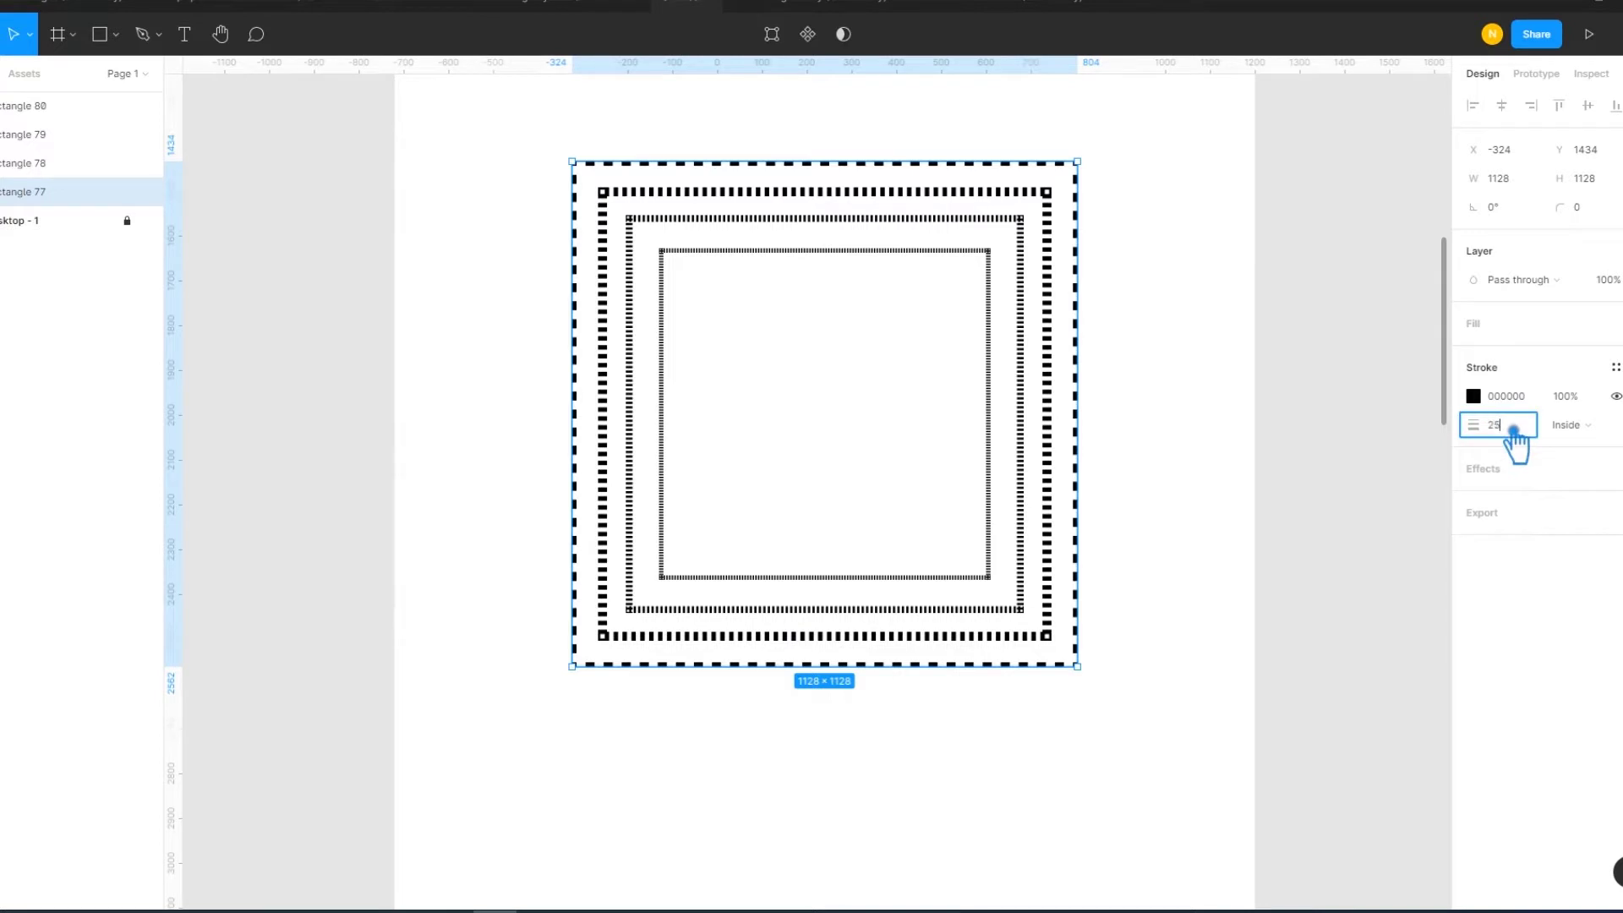
key("Return")
left_click(1198, 625)
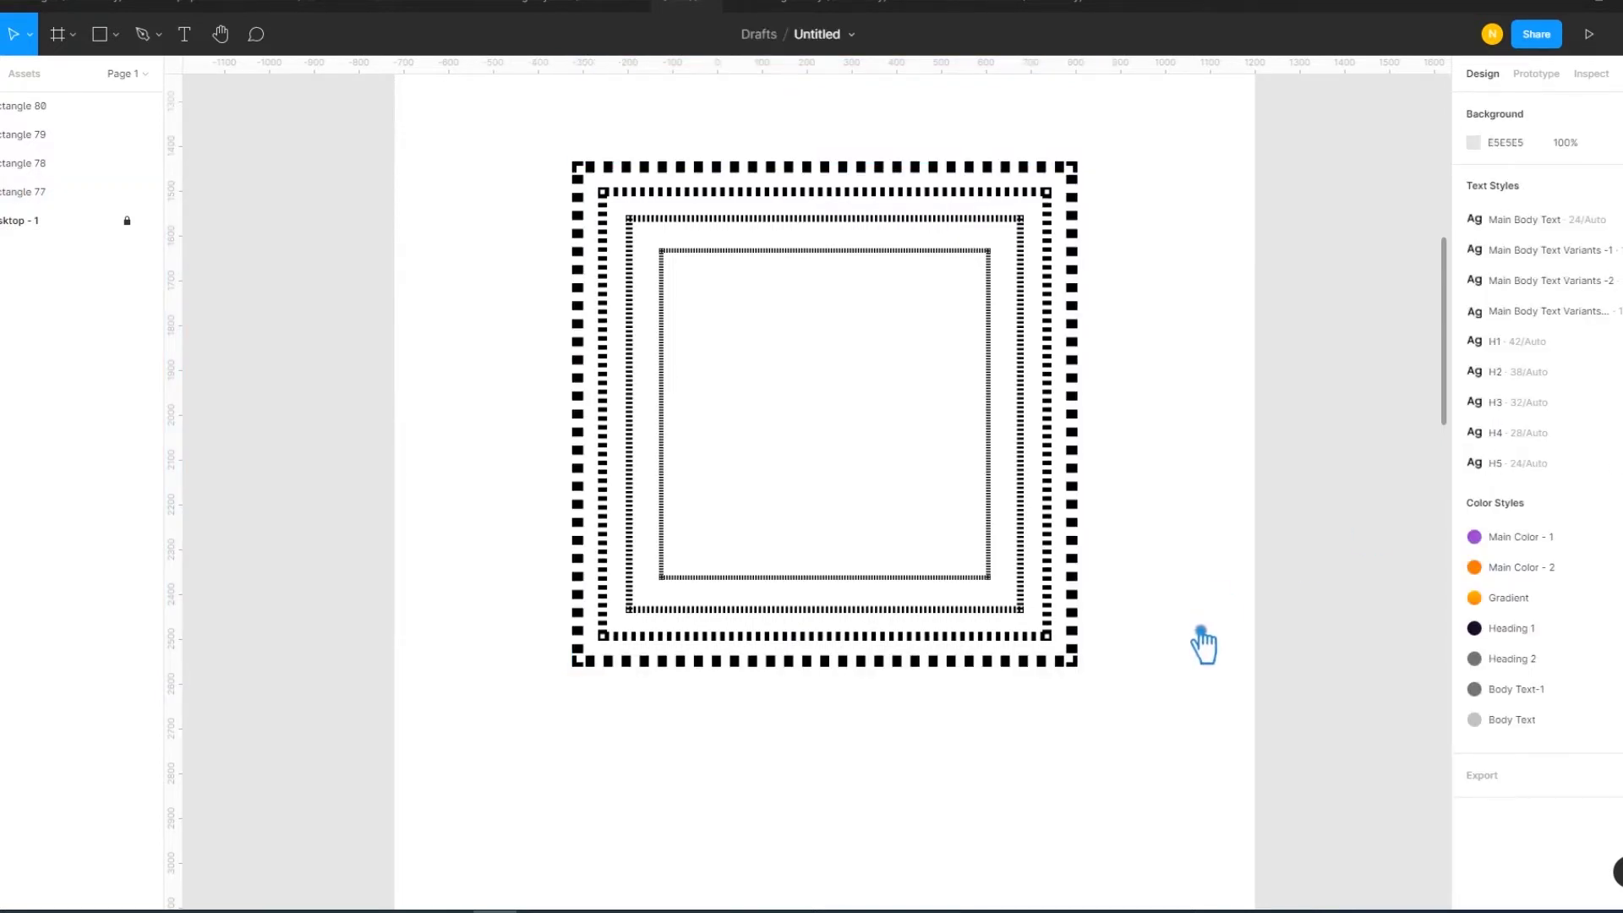
- Change the outermost square's stroke colour to dark red 7D0D0D
left_click(1076, 665)
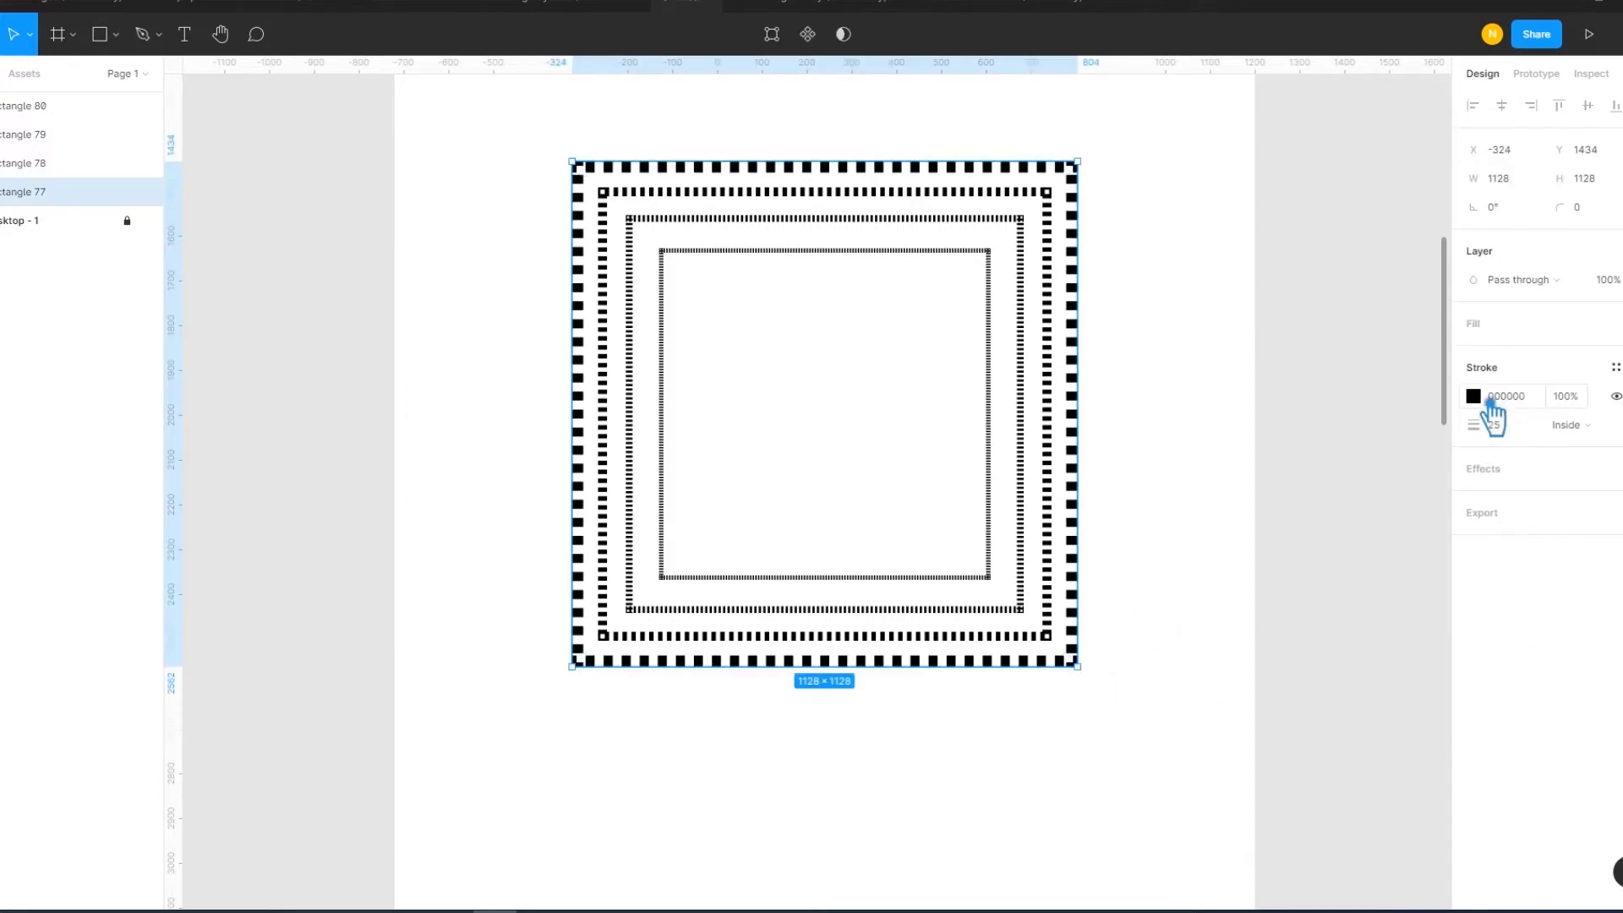
left_click(1487, 397)
left_click(1429, 527)
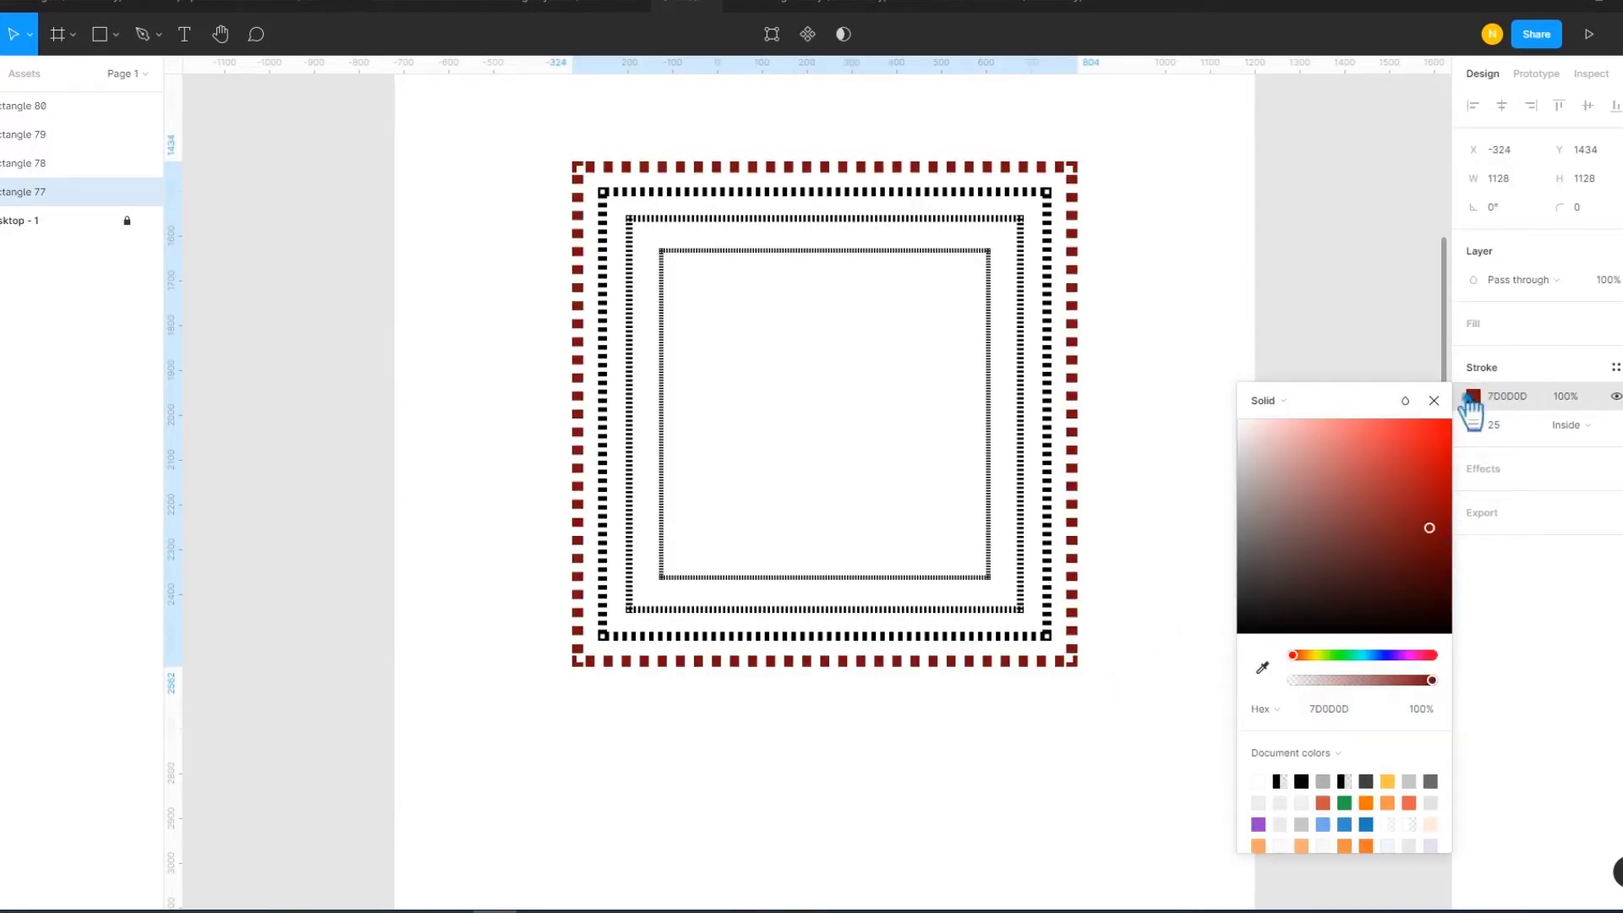
key("Escape")
left_click(1048, 638)
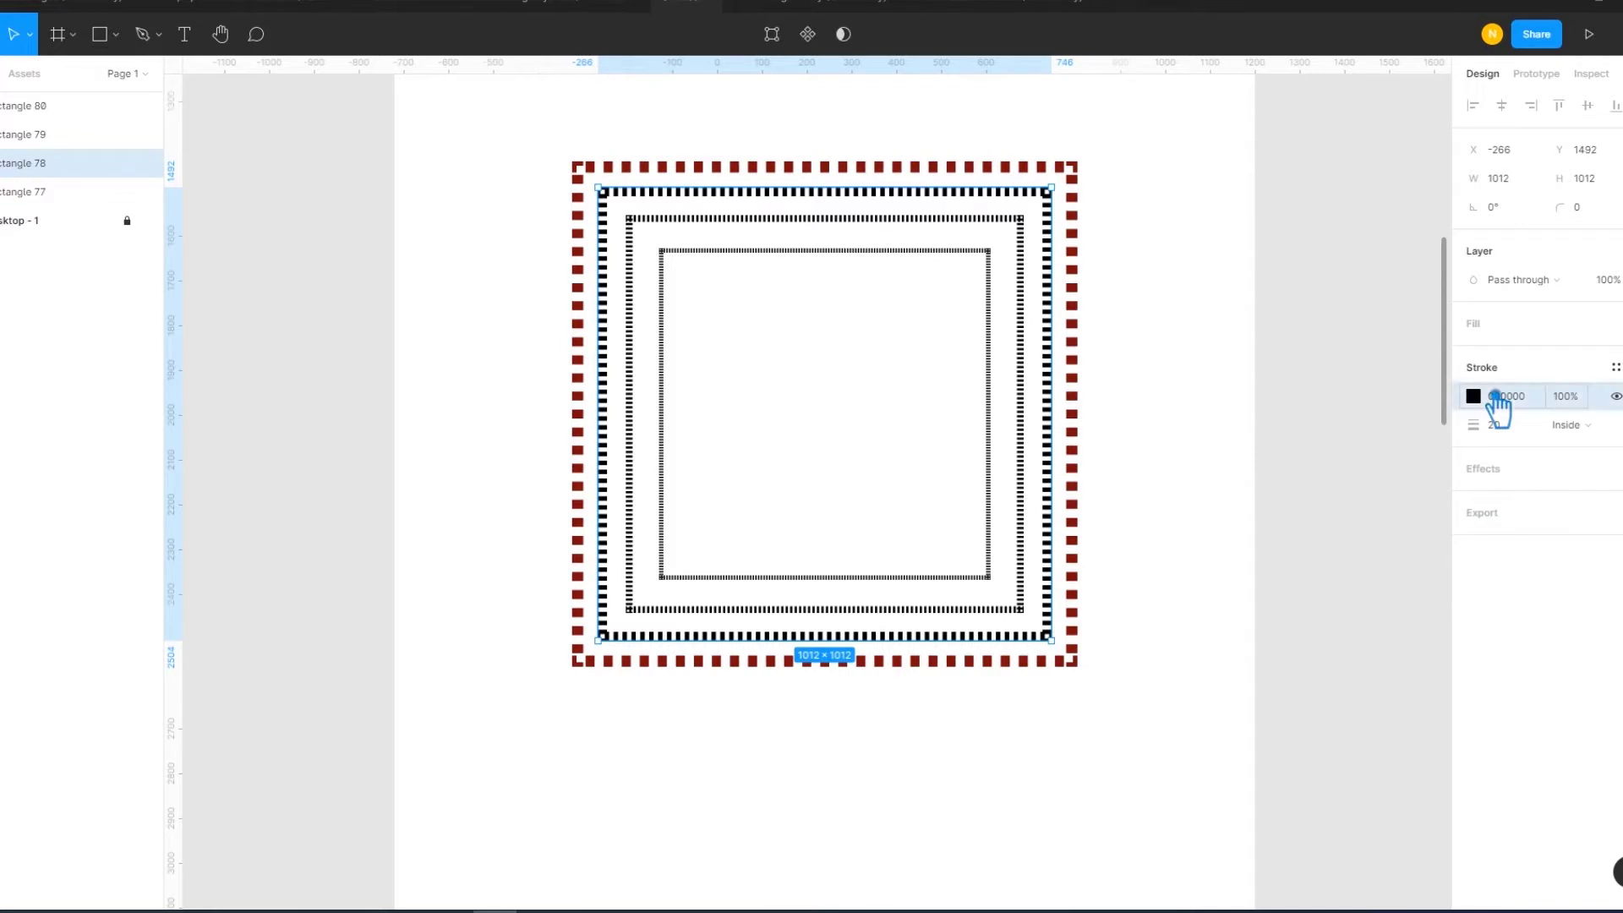
- Darken the outermost square's stroke colour to 500707 and copy its hex code
left_click(1078, 667)
left_click(1474, 397)
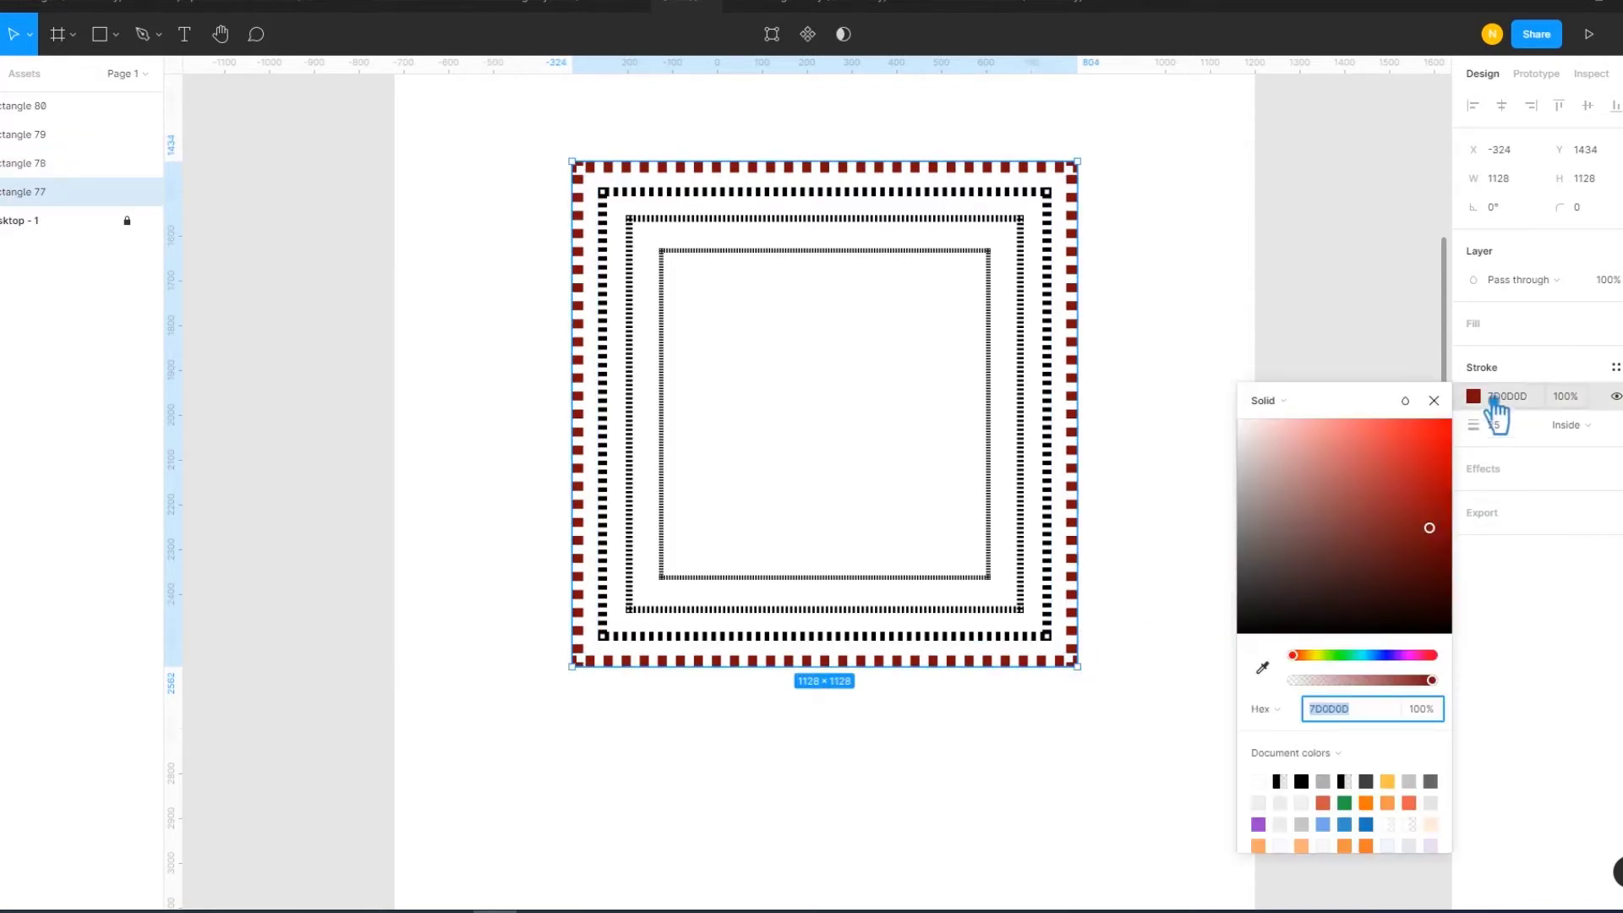
left_click(1433, 566)
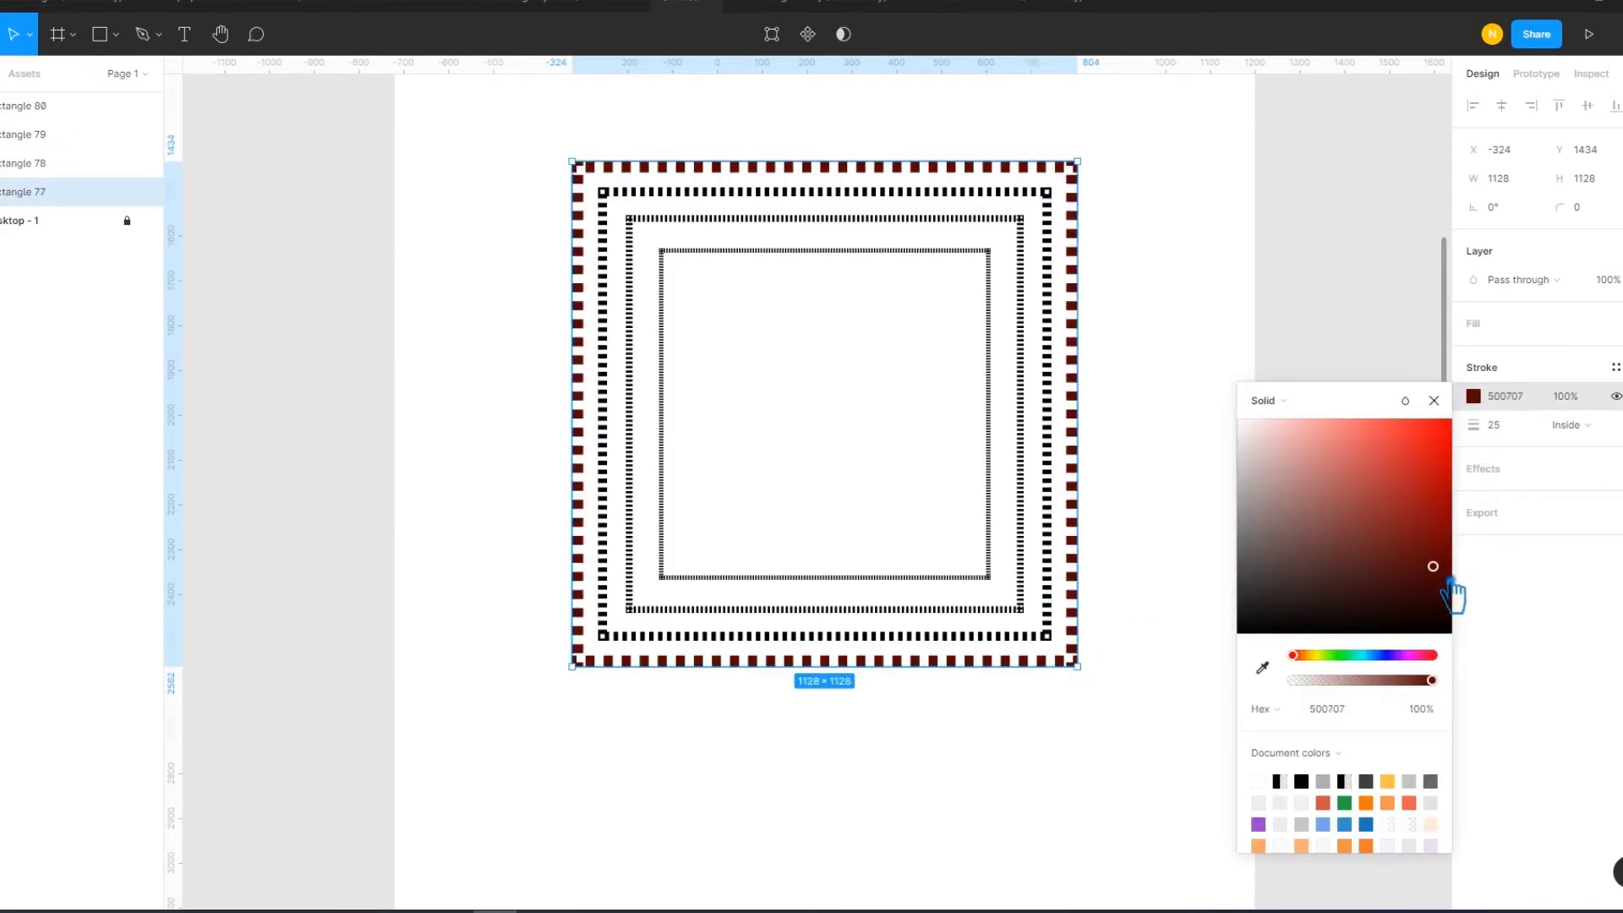
left_click(1358, 717)
left_click(1434, 400)
- Apply stroke colour 500707 to the 1012 × 1012 square, lighten it to 720C0C and copy the hex code
left_click(1050, 641)
left_click(1512, 401)
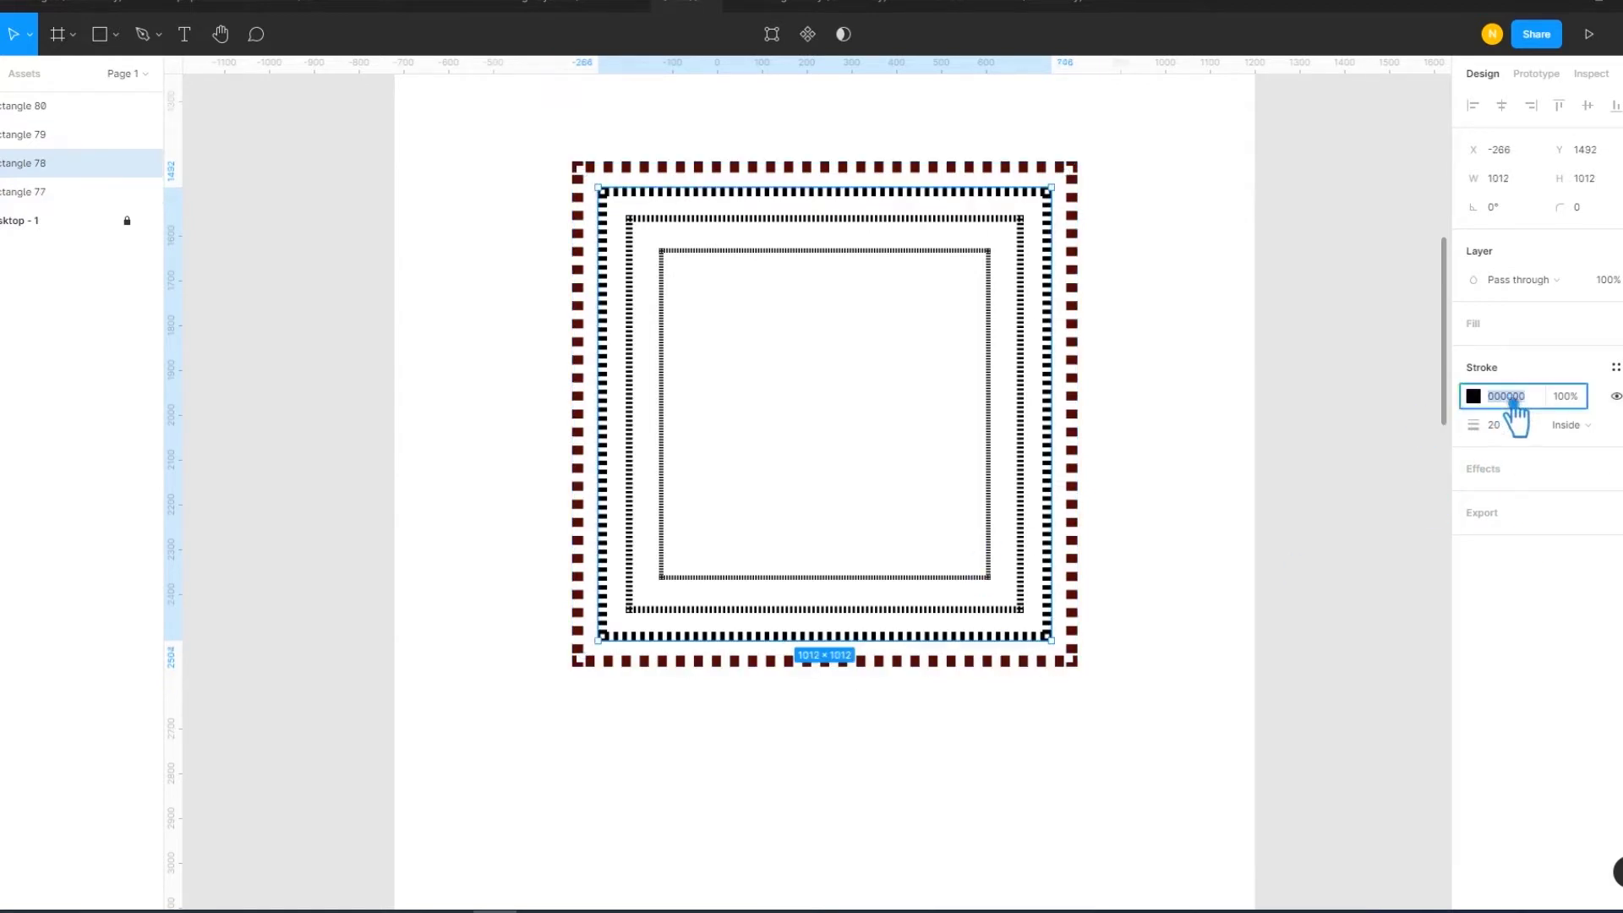
type("500707")
key("Return")
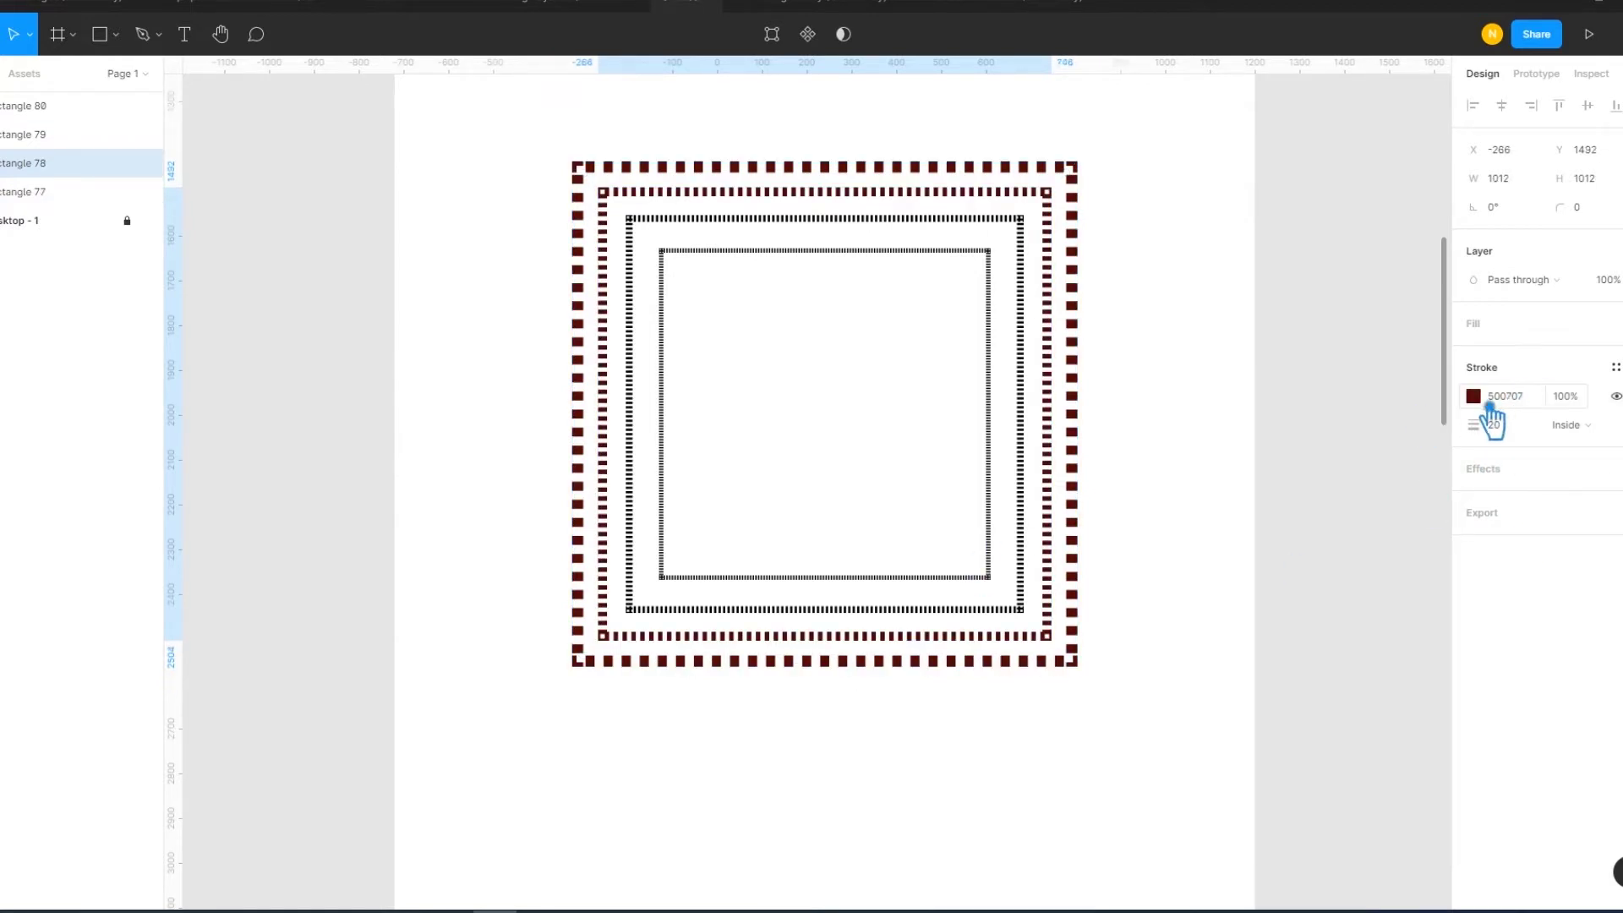
left_click(1473, 395)
left_click_drag(1431, 566, 1429, 537)
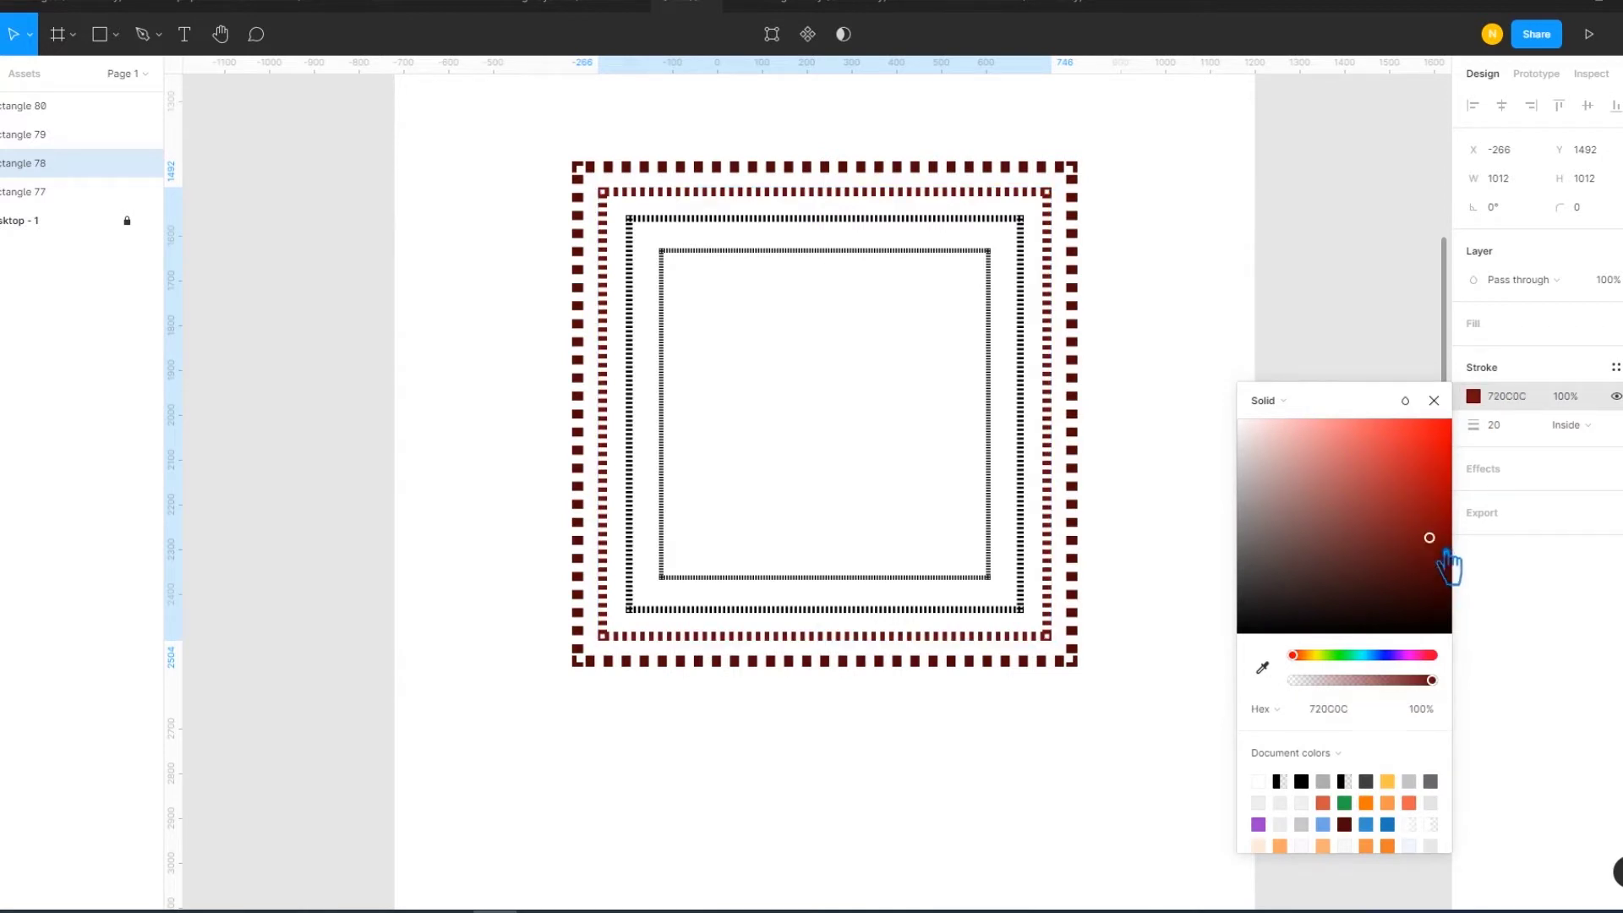
left_click(1362, 715)
left_click(1434, 400)
- Apply stroke colour 720C0C to the 888 × 888 square, lighten it to 971111 and copy the hex code
left_click(1022, 608)
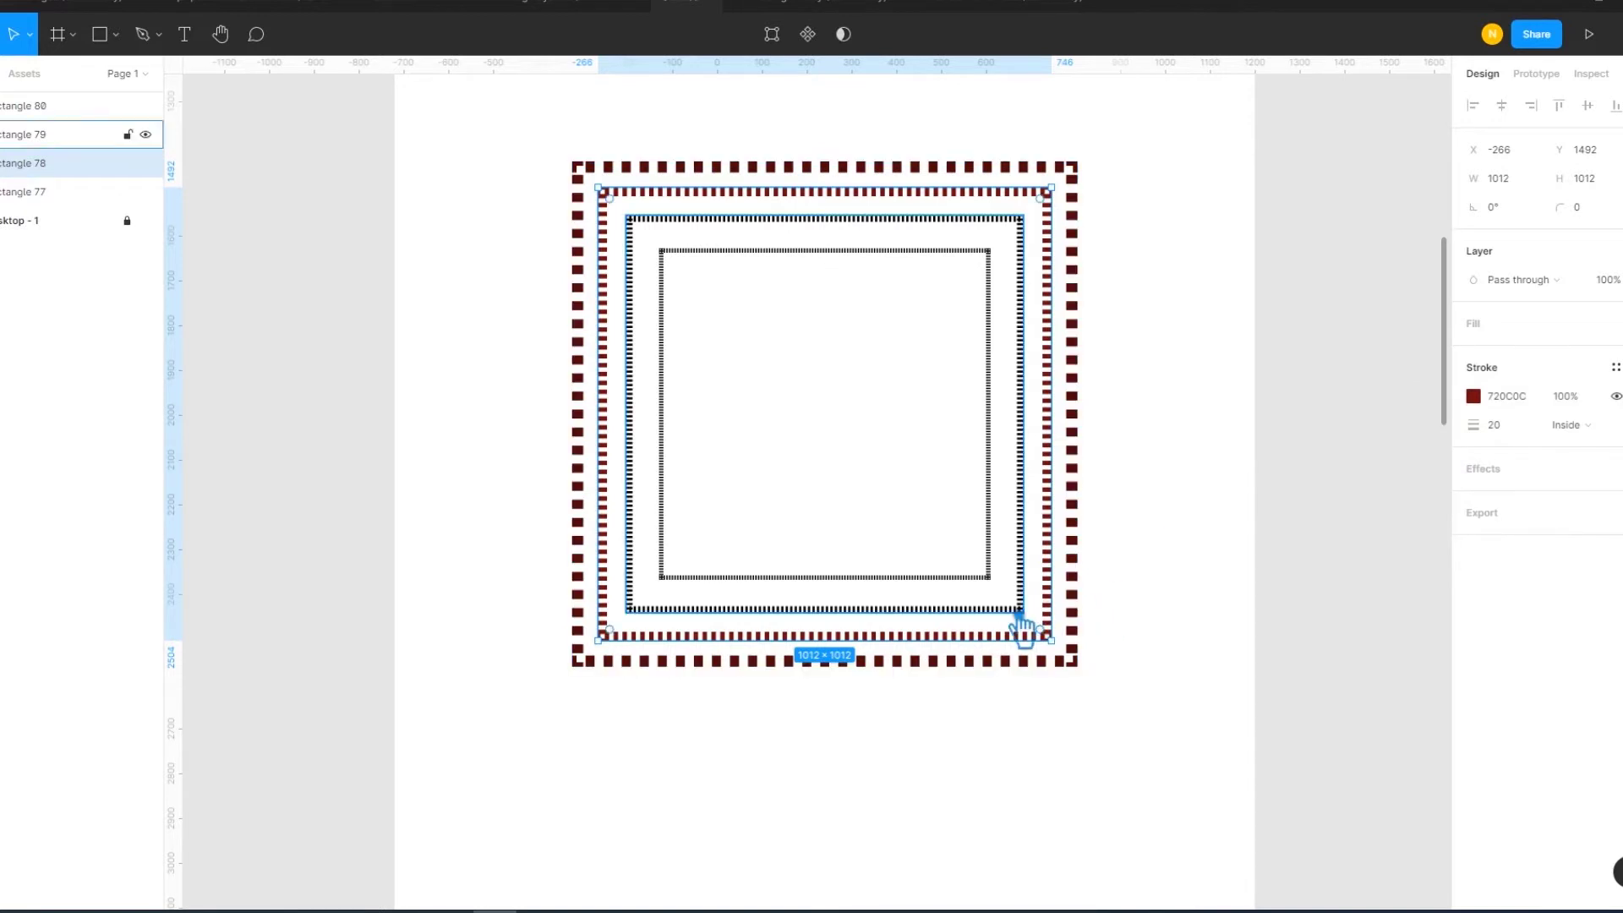
left_click(1518, 403)
key("Return")
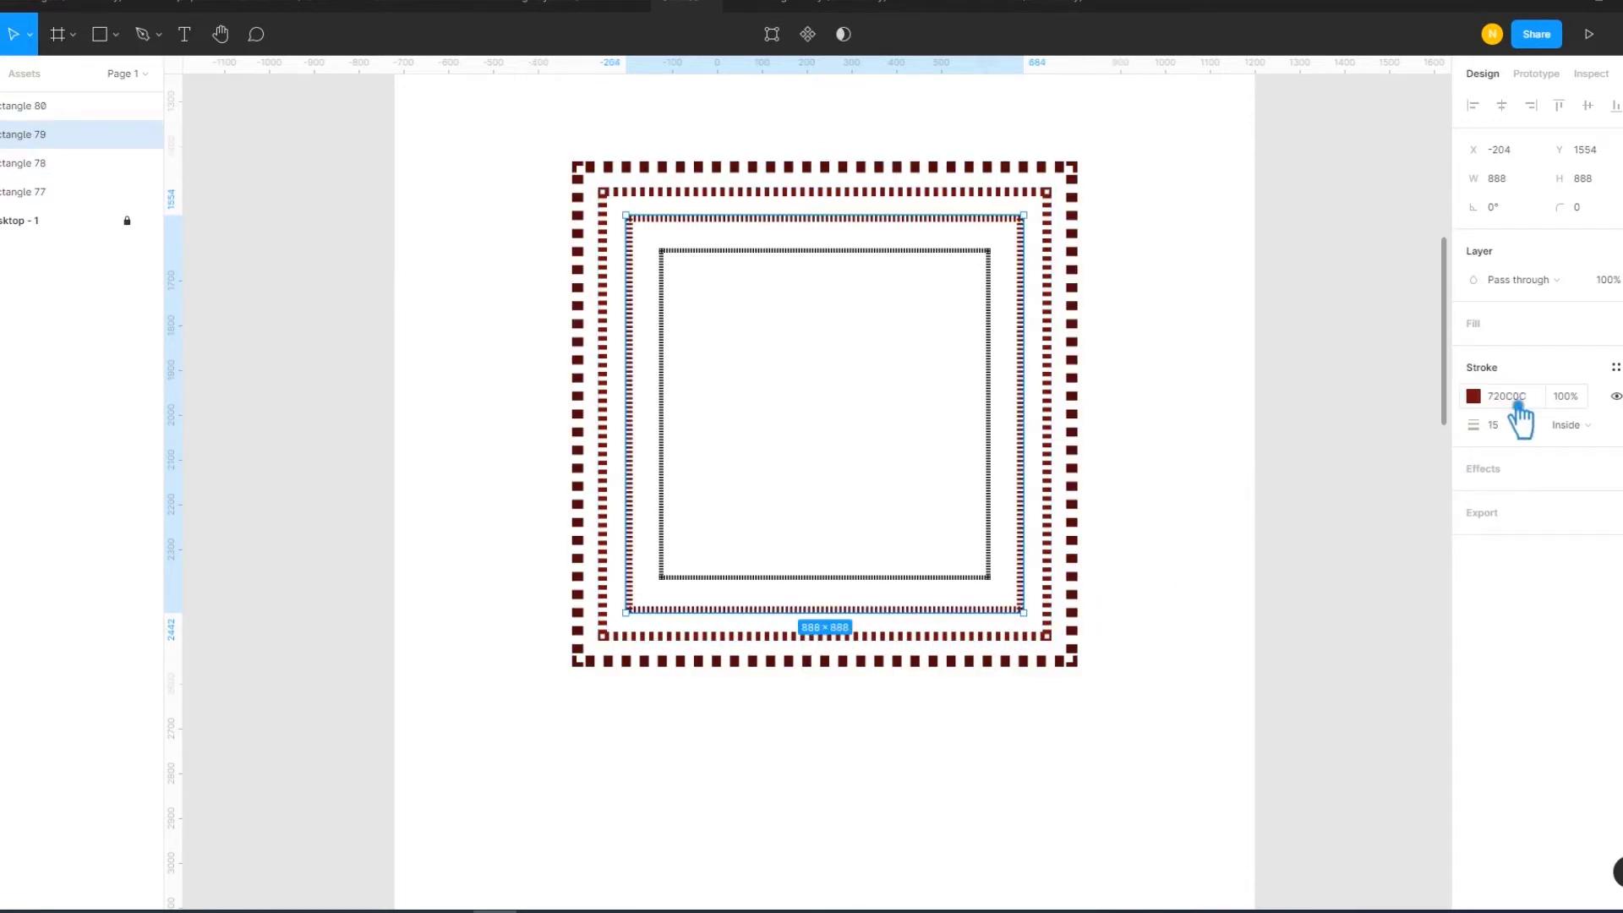
left_click(1474, 398)
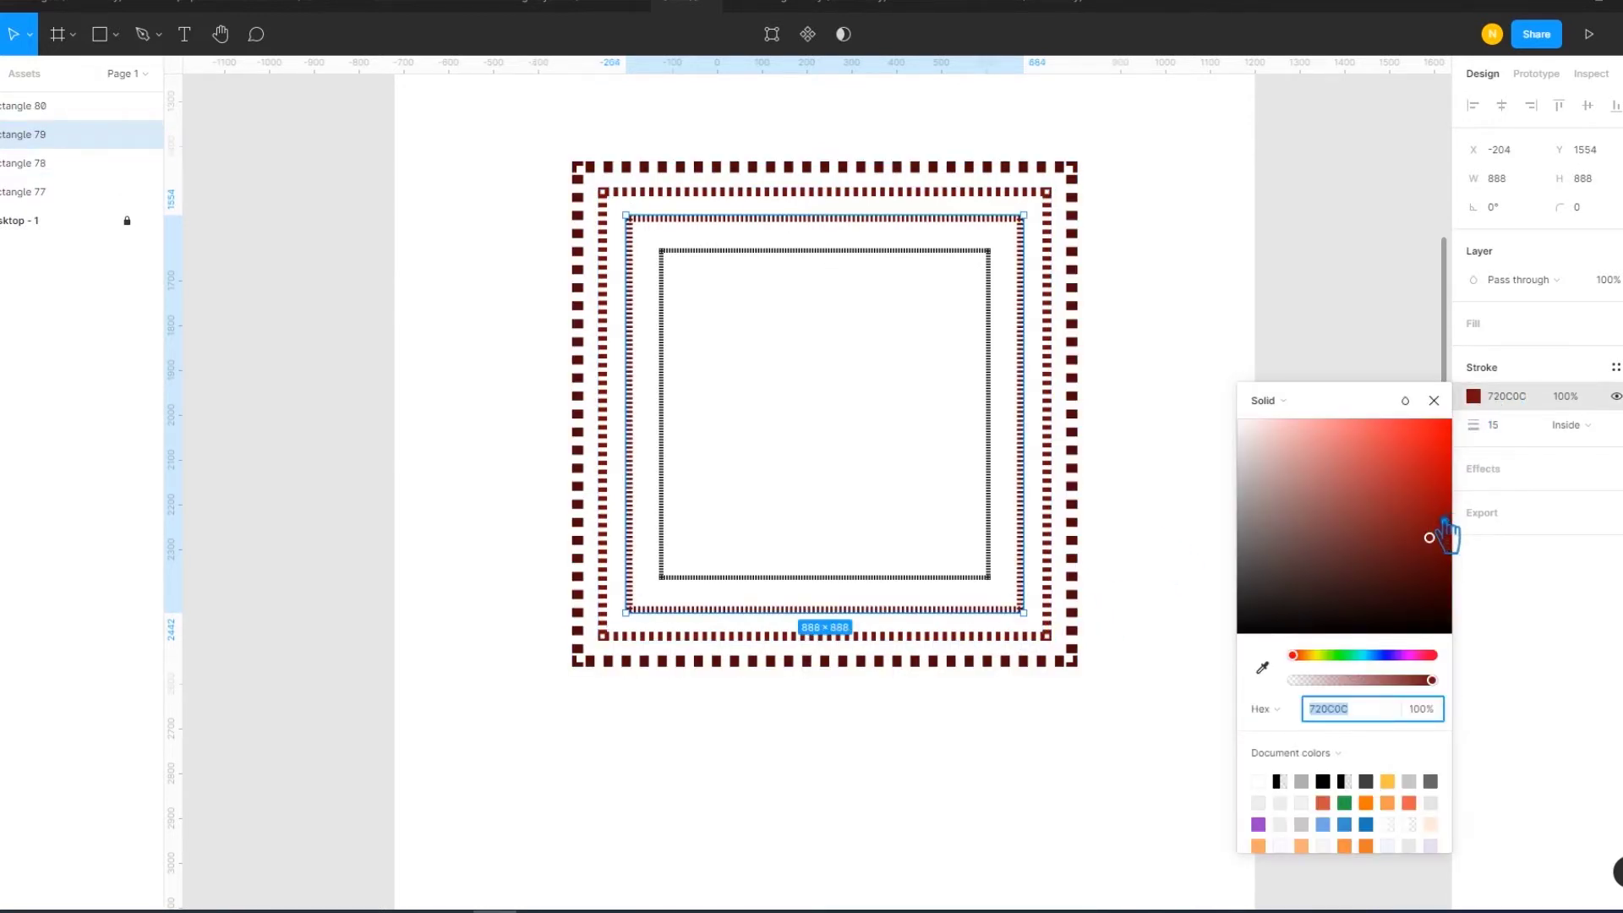
left_click_drag(1447, 528, 1447, 507)
left_click(1350, 712)
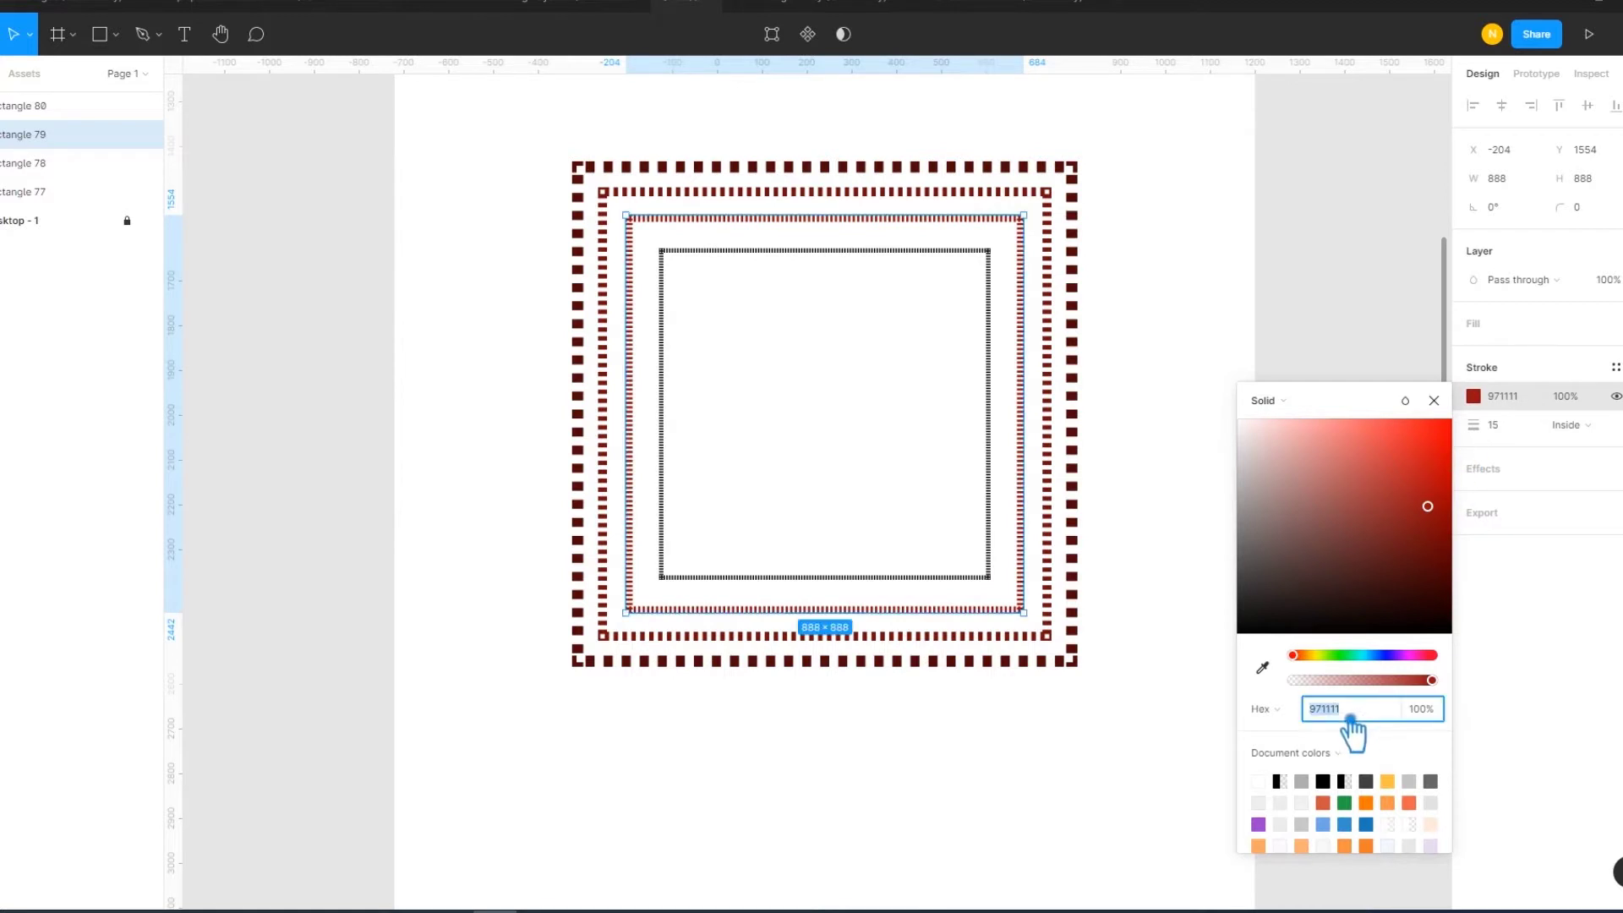
left_click(1433, 400)
- Set the innermost 740 × 740 square's stroke weight to 12
left_click(990, 581)
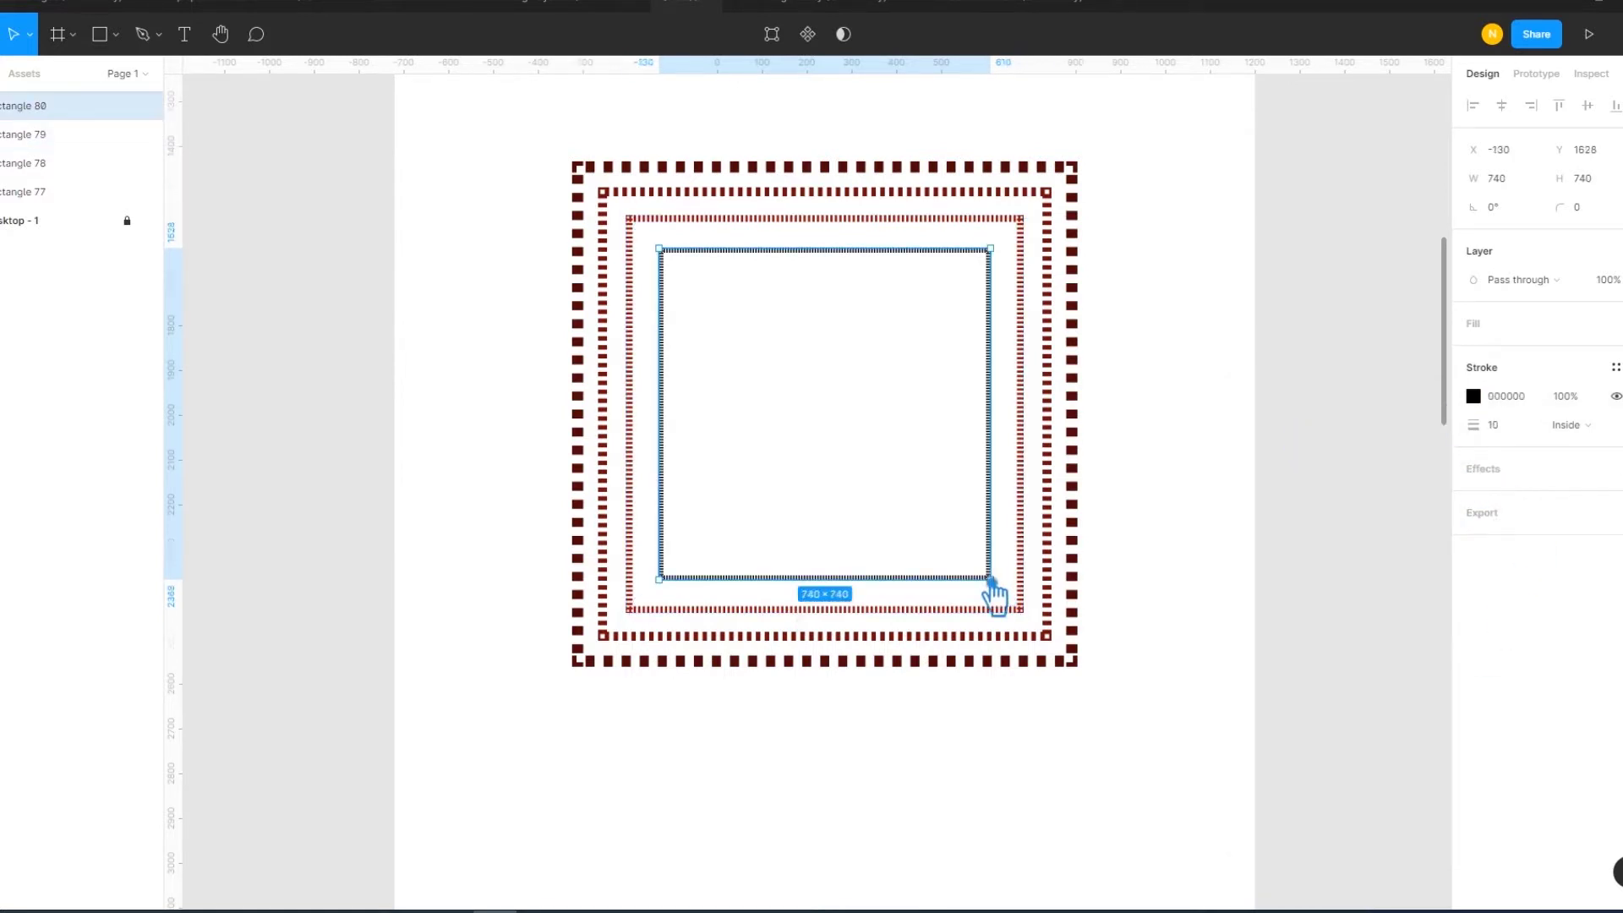
left_click(1518, 434)
key("Return")
- Apply stroke colour 971111 to the innermost square and lighten it to CA1818
left_click(1511, 403)
key("Return")
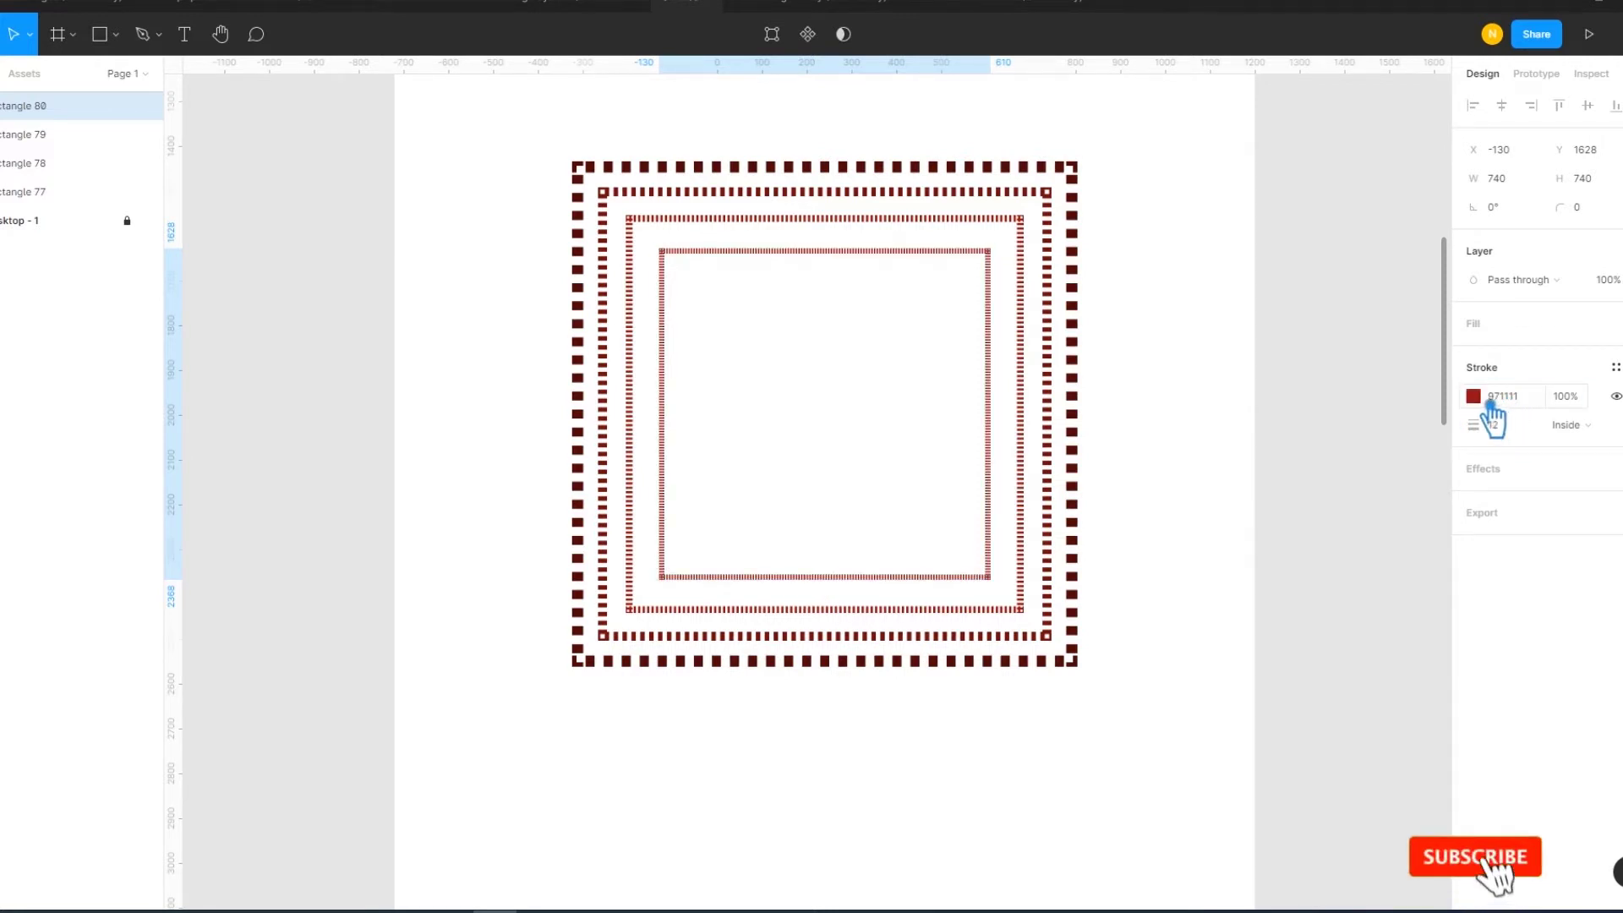
left_click(1473, 395)
left_click(1443, 478)
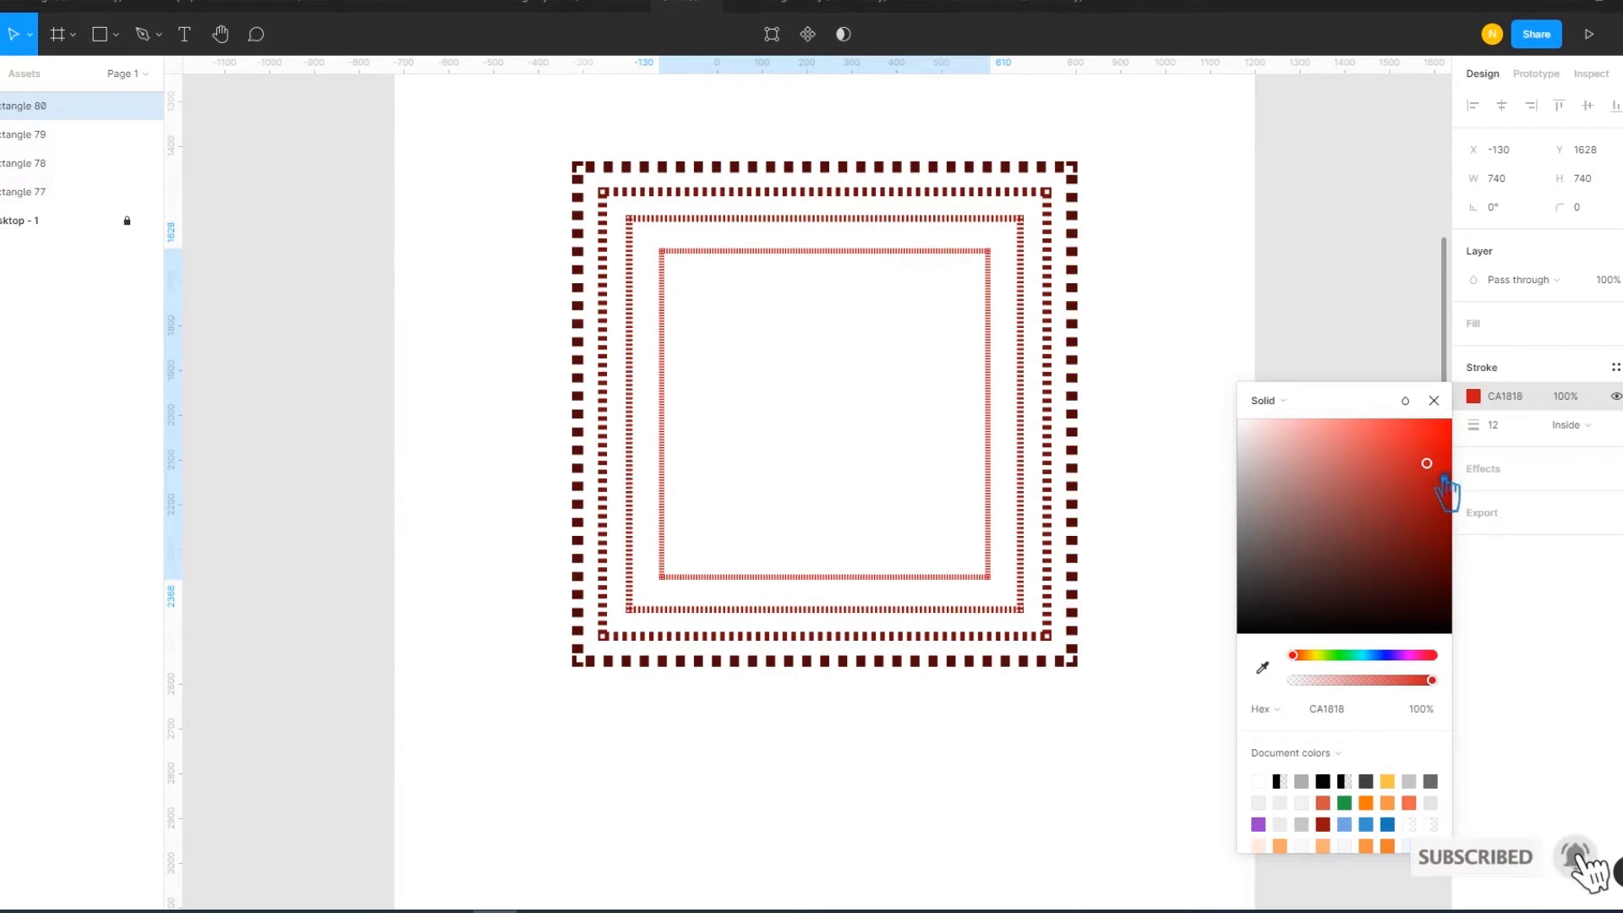
- Adjust the innermost square's stroke colour to C91717, close the colour picker and deselect the square
left_click(1444, 479)
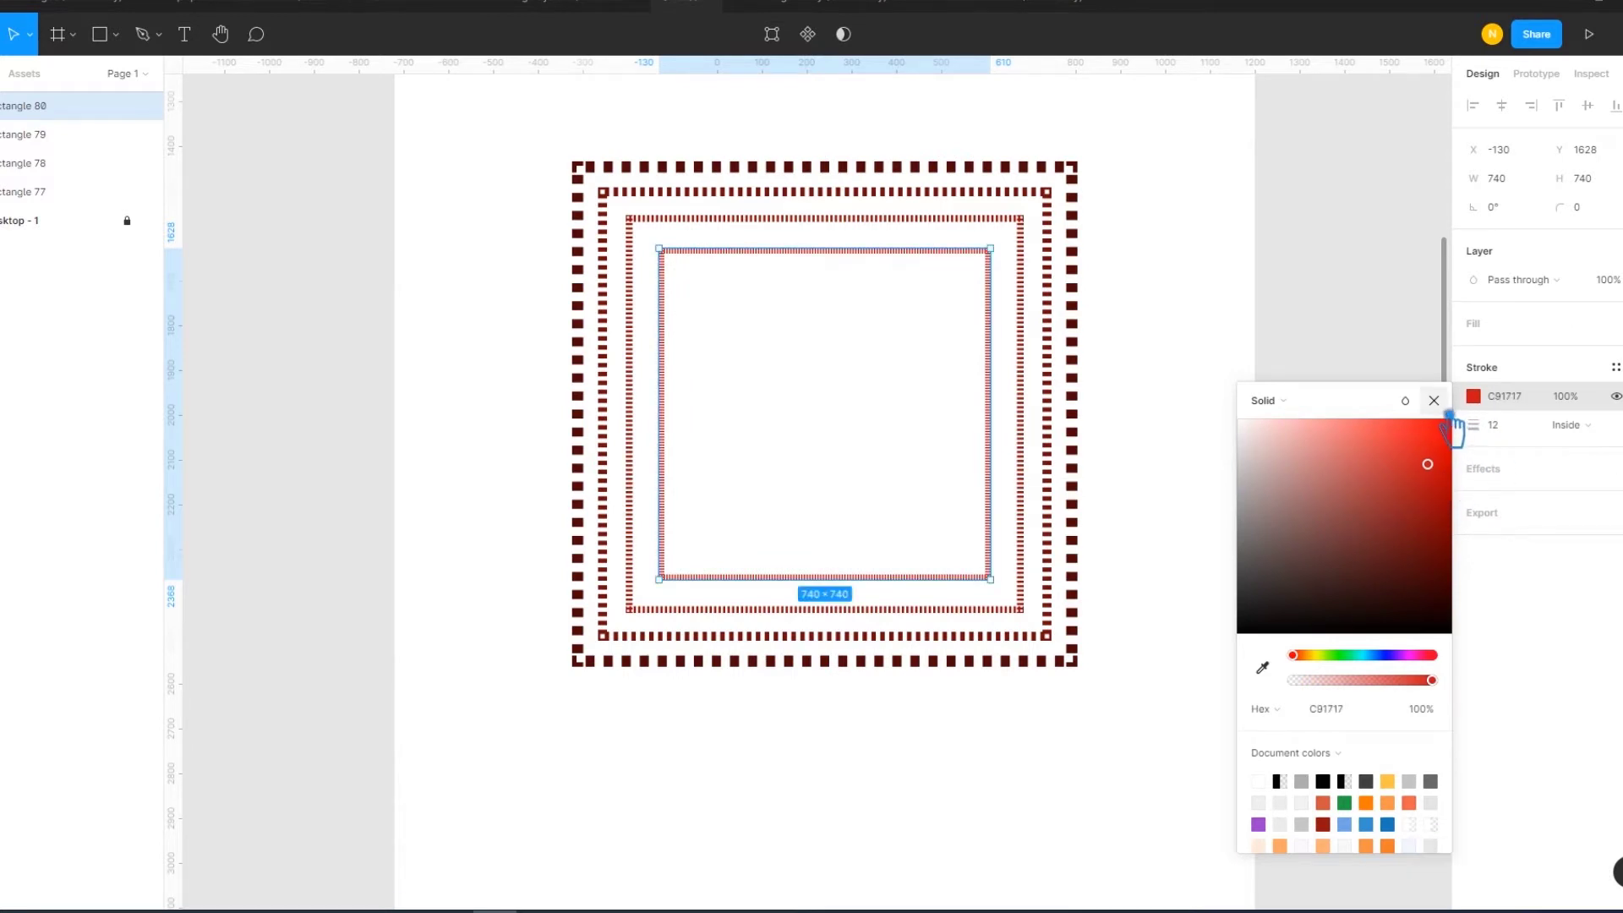
left_click(1434, 400)
left_click(1225, 453)
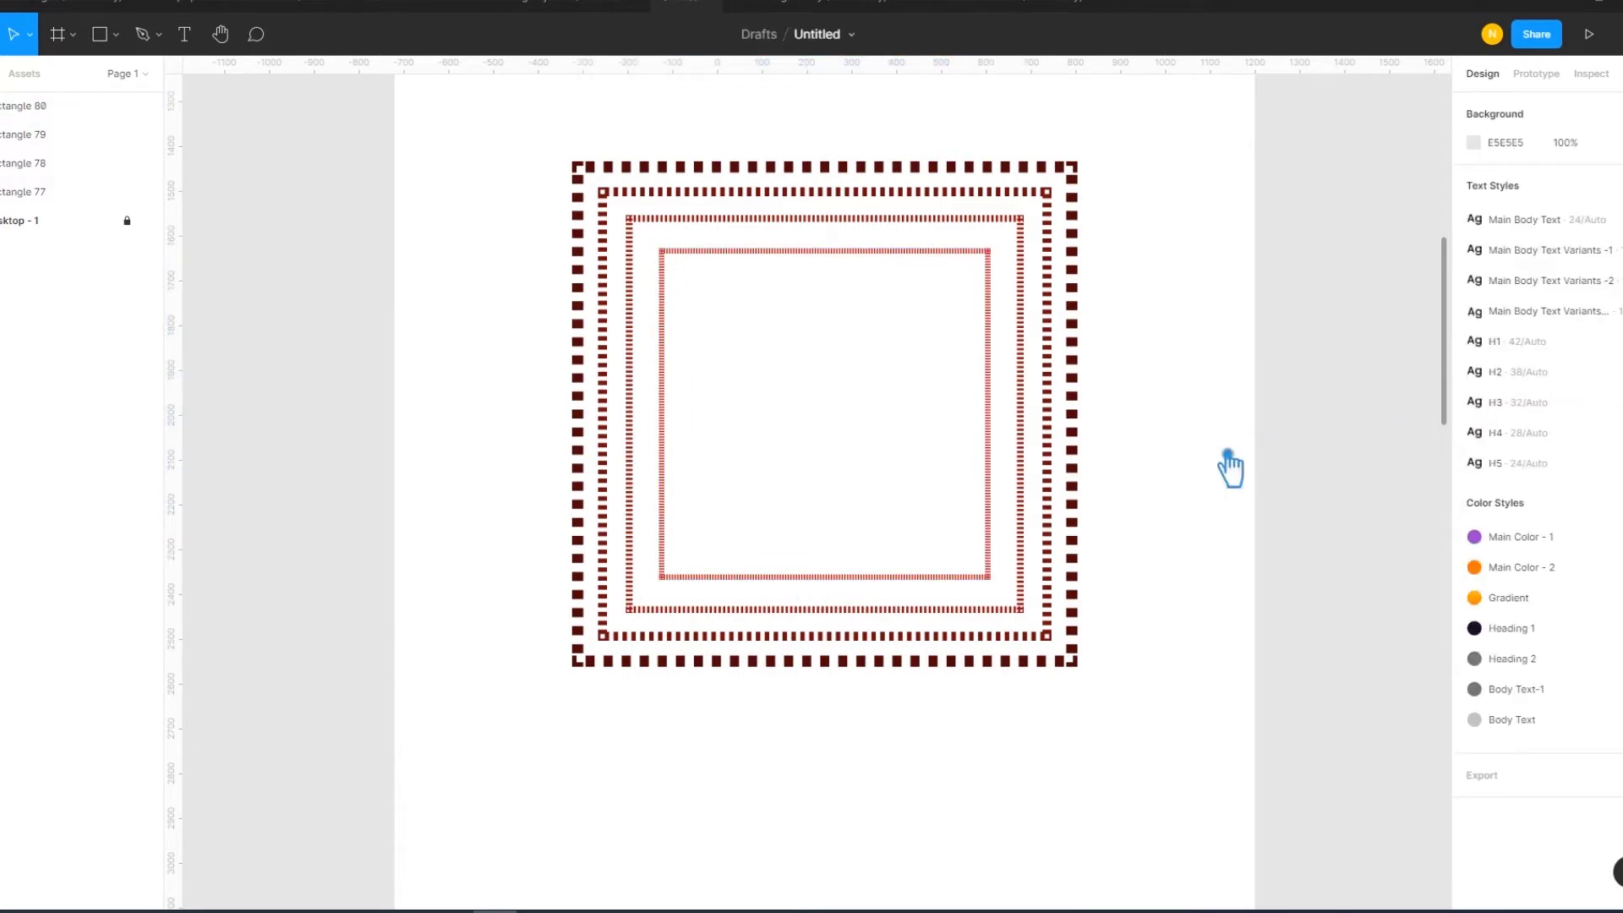
- Enlarge the innermost dashed square slightly about its centre and deselect it
left_click(1006, 262)
key("alt")
left_click_drag(1007, 254, 1009, 251)
left_click(1137, 287)
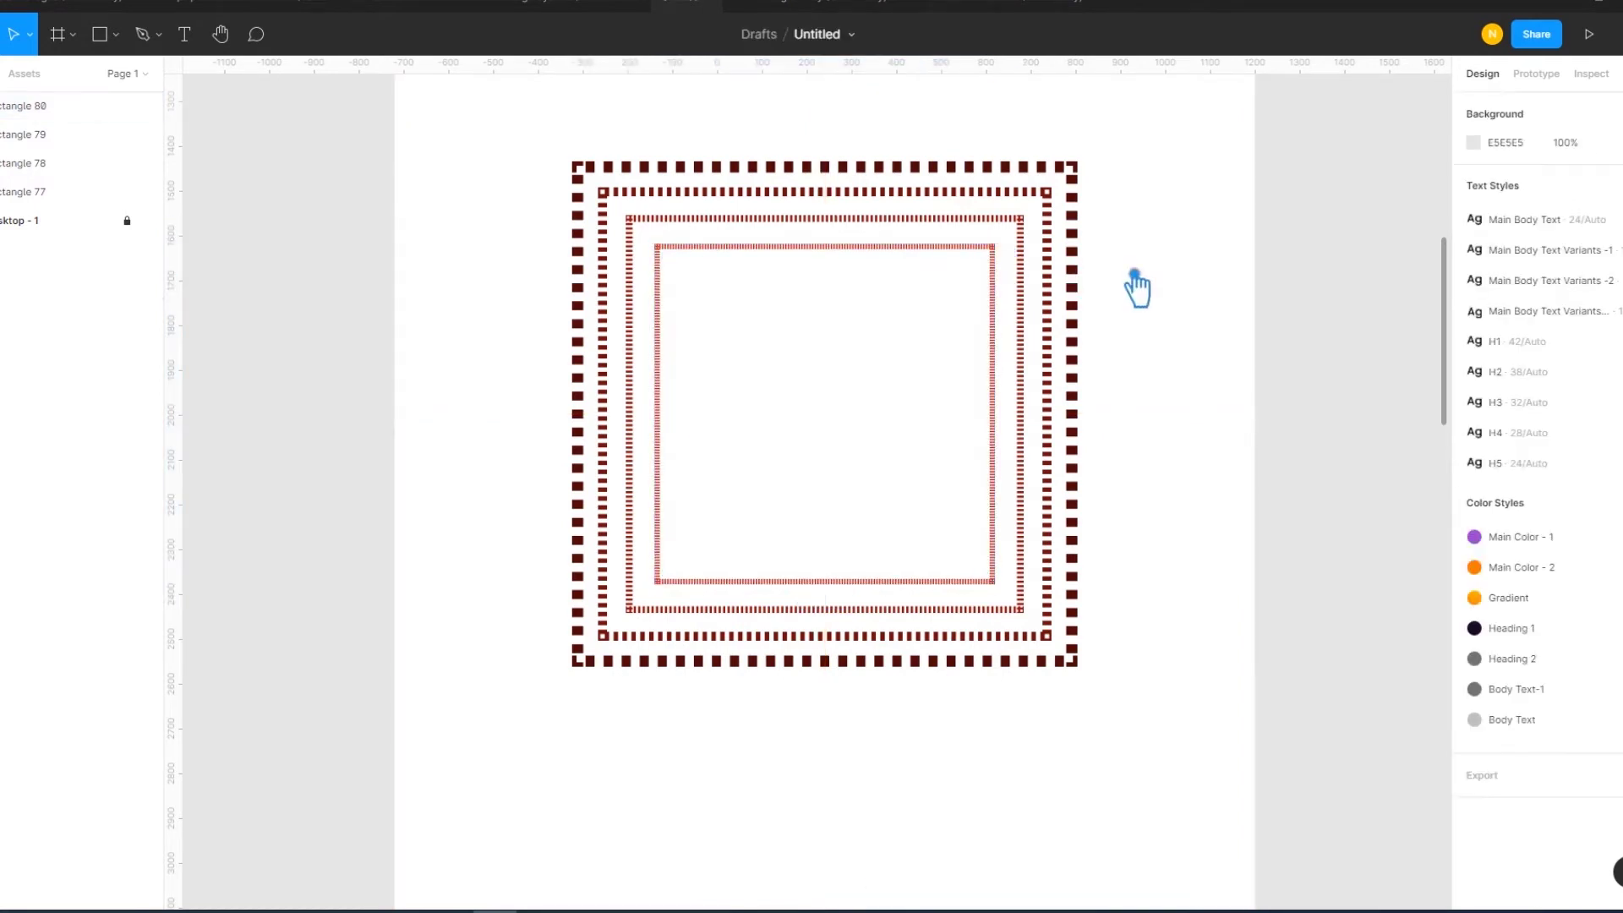
- Enlarge the outermost dashed square slightly about its centre and deselect it
left_click(1078, 166)
left_click_drag(1077, 161, 1097, 170)
left_click(1125, 245)
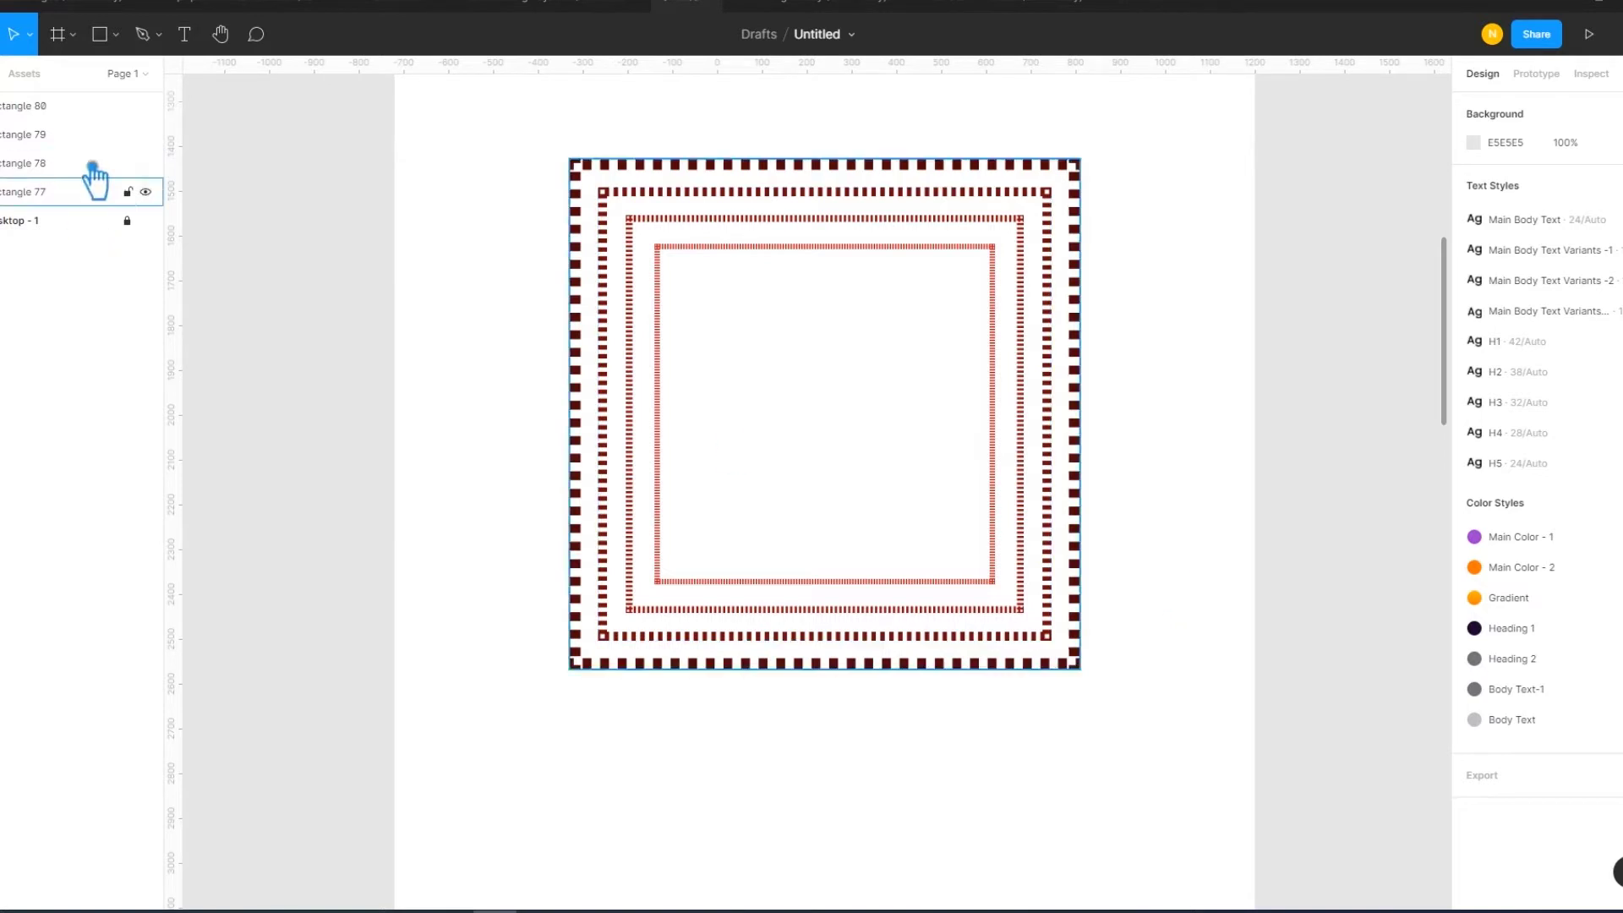
- Draw an open six-point zigzag path with the Pen tool inside the innermost square, linking its four corners through two interior points
left_click(143, 36)
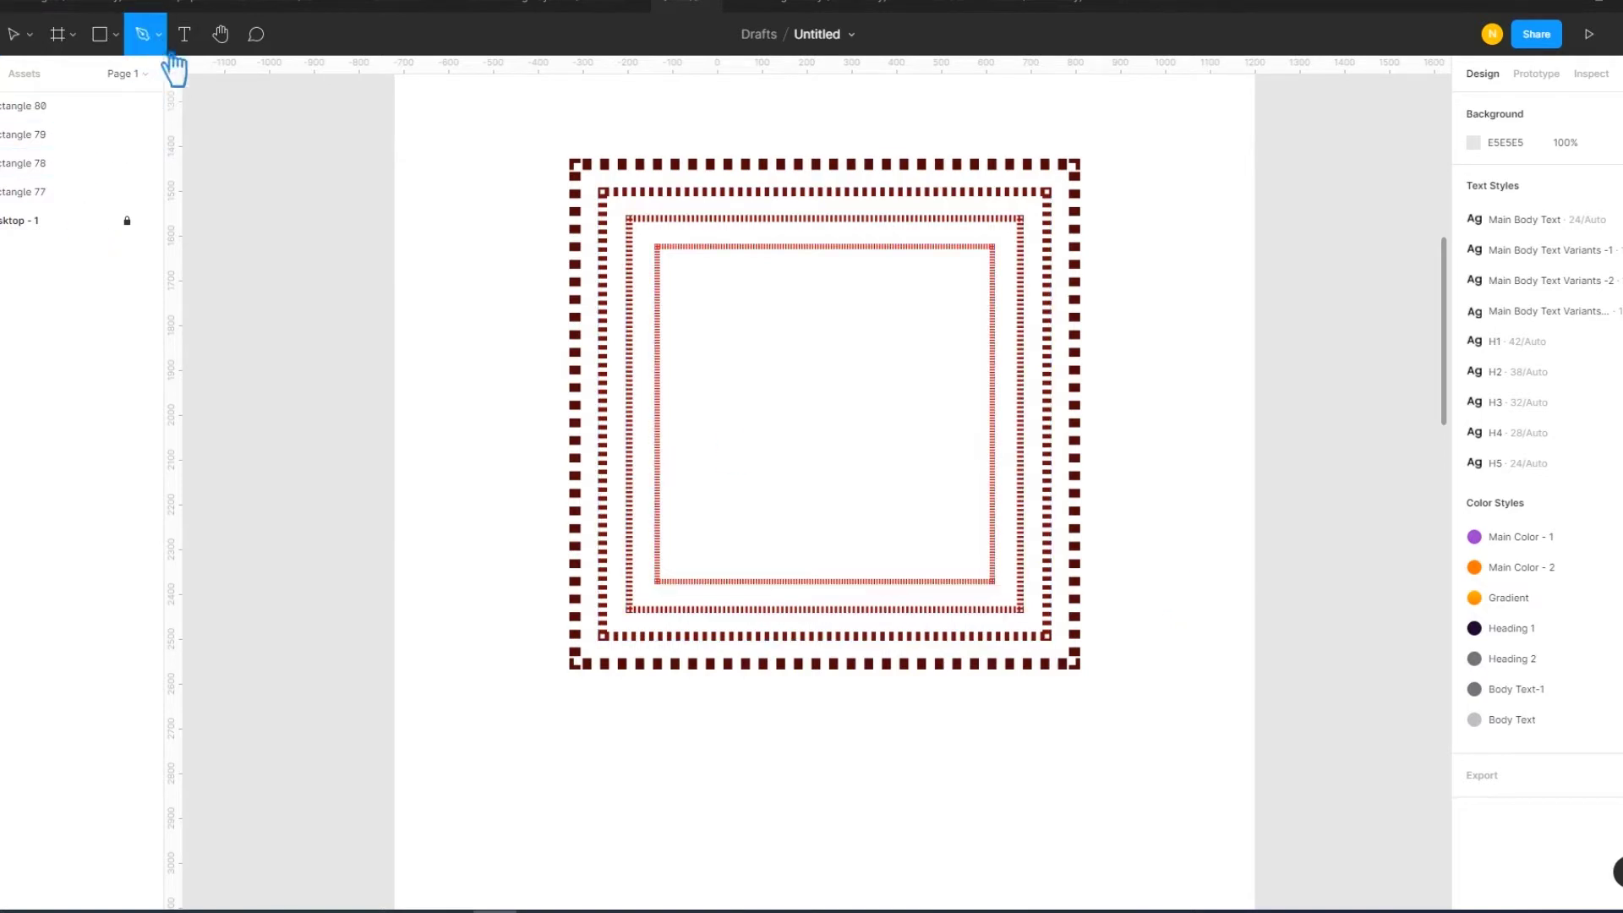
left_click(661, 576)
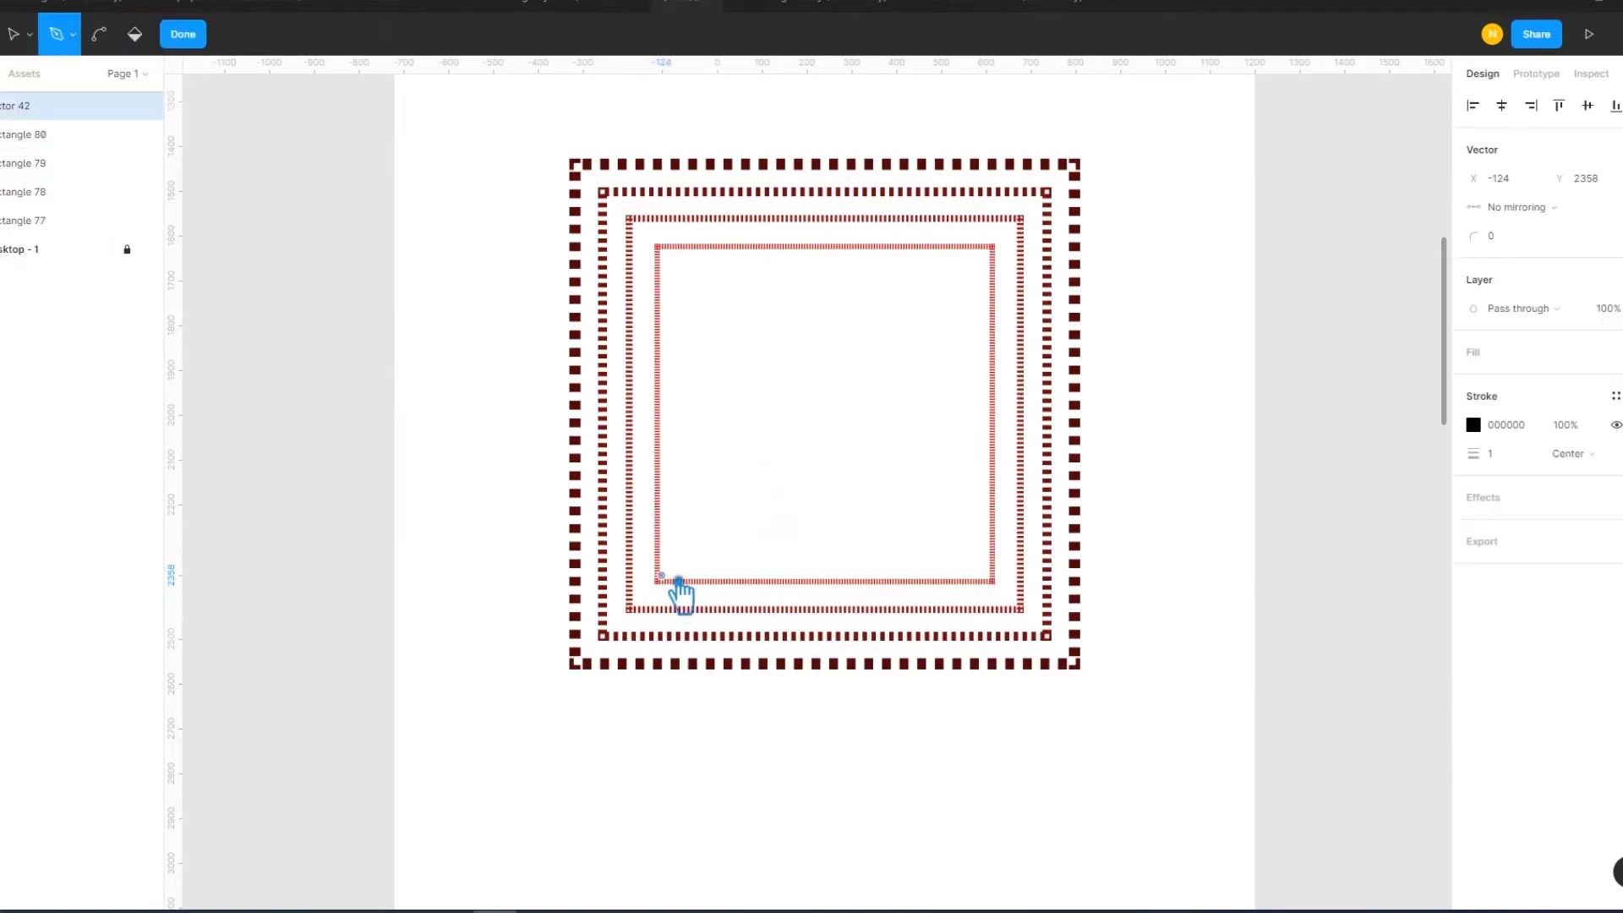
left_click(746, 474)
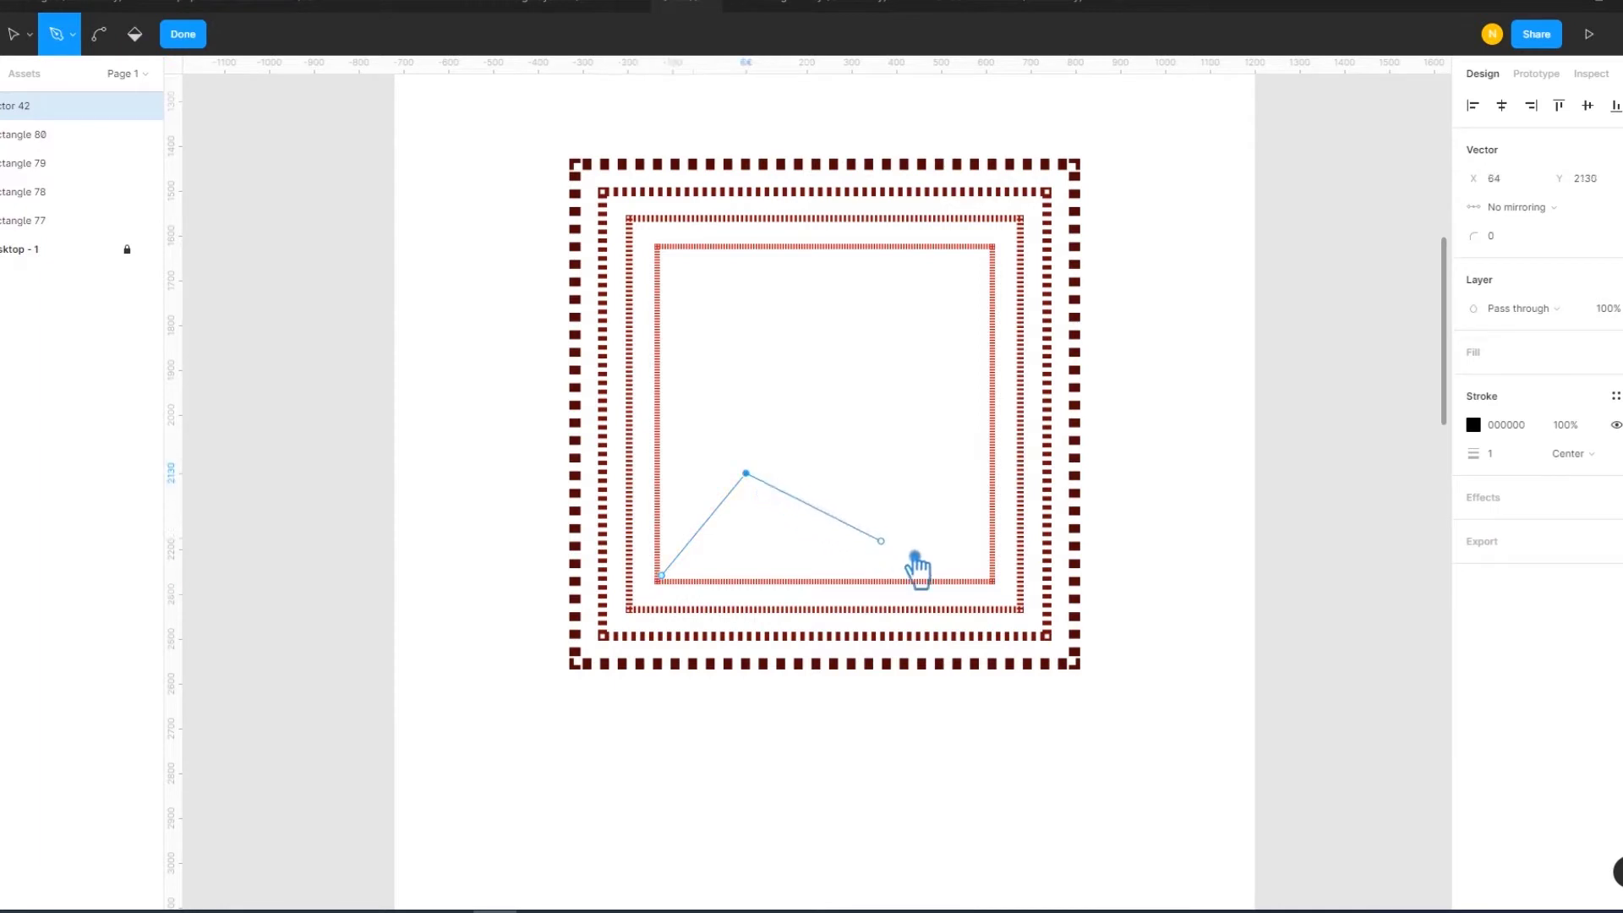
key("ctrl+z")
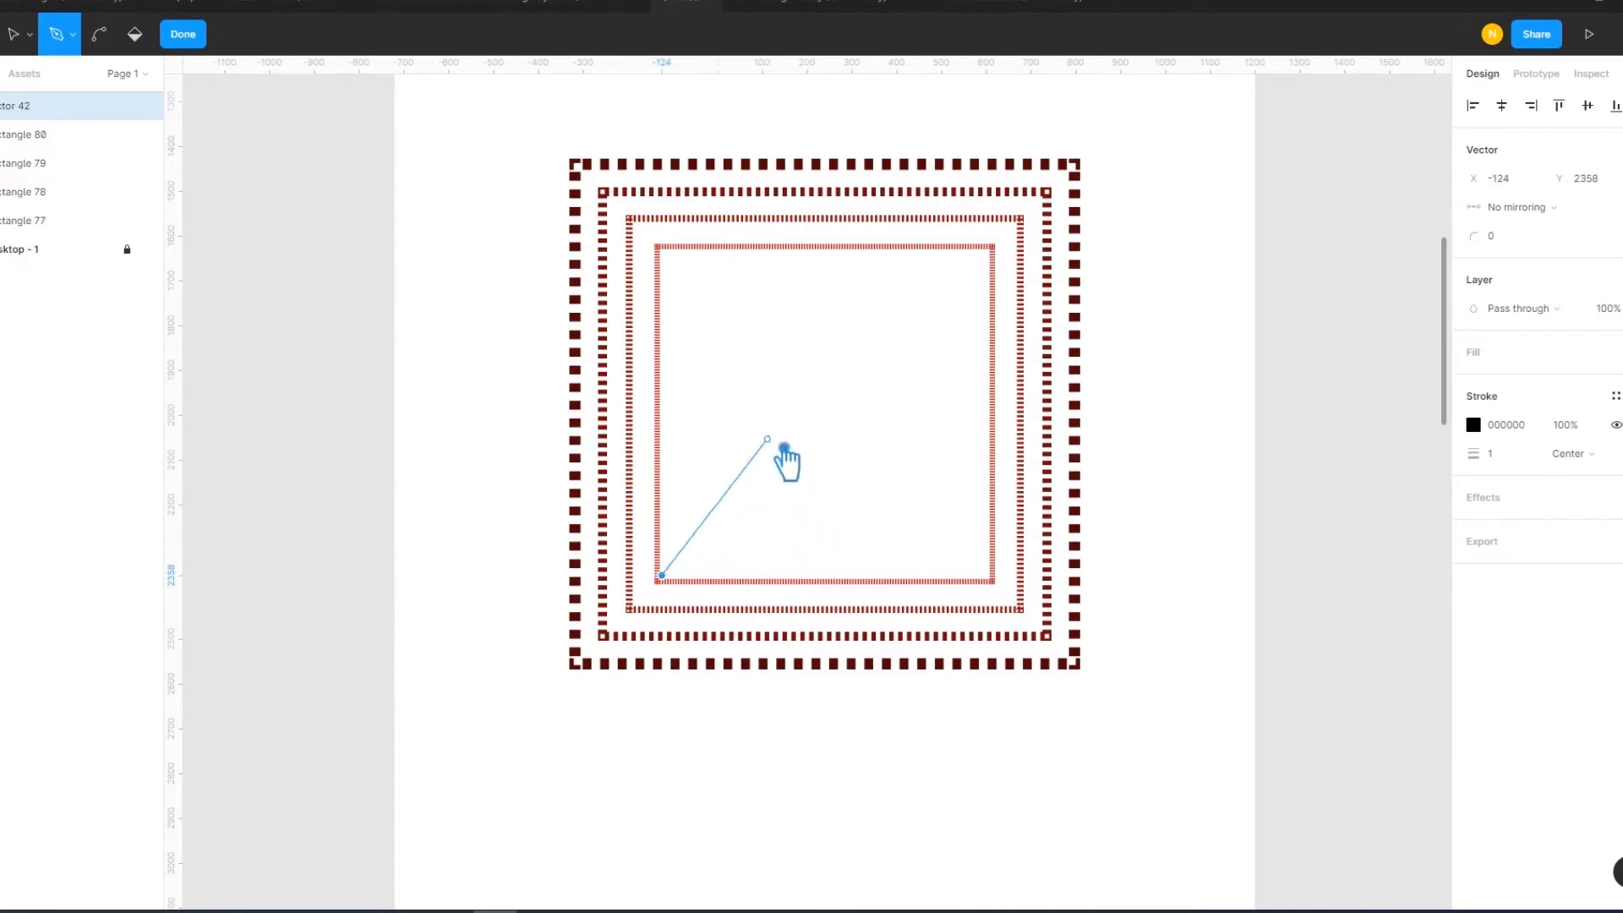
left_click(774, 449)
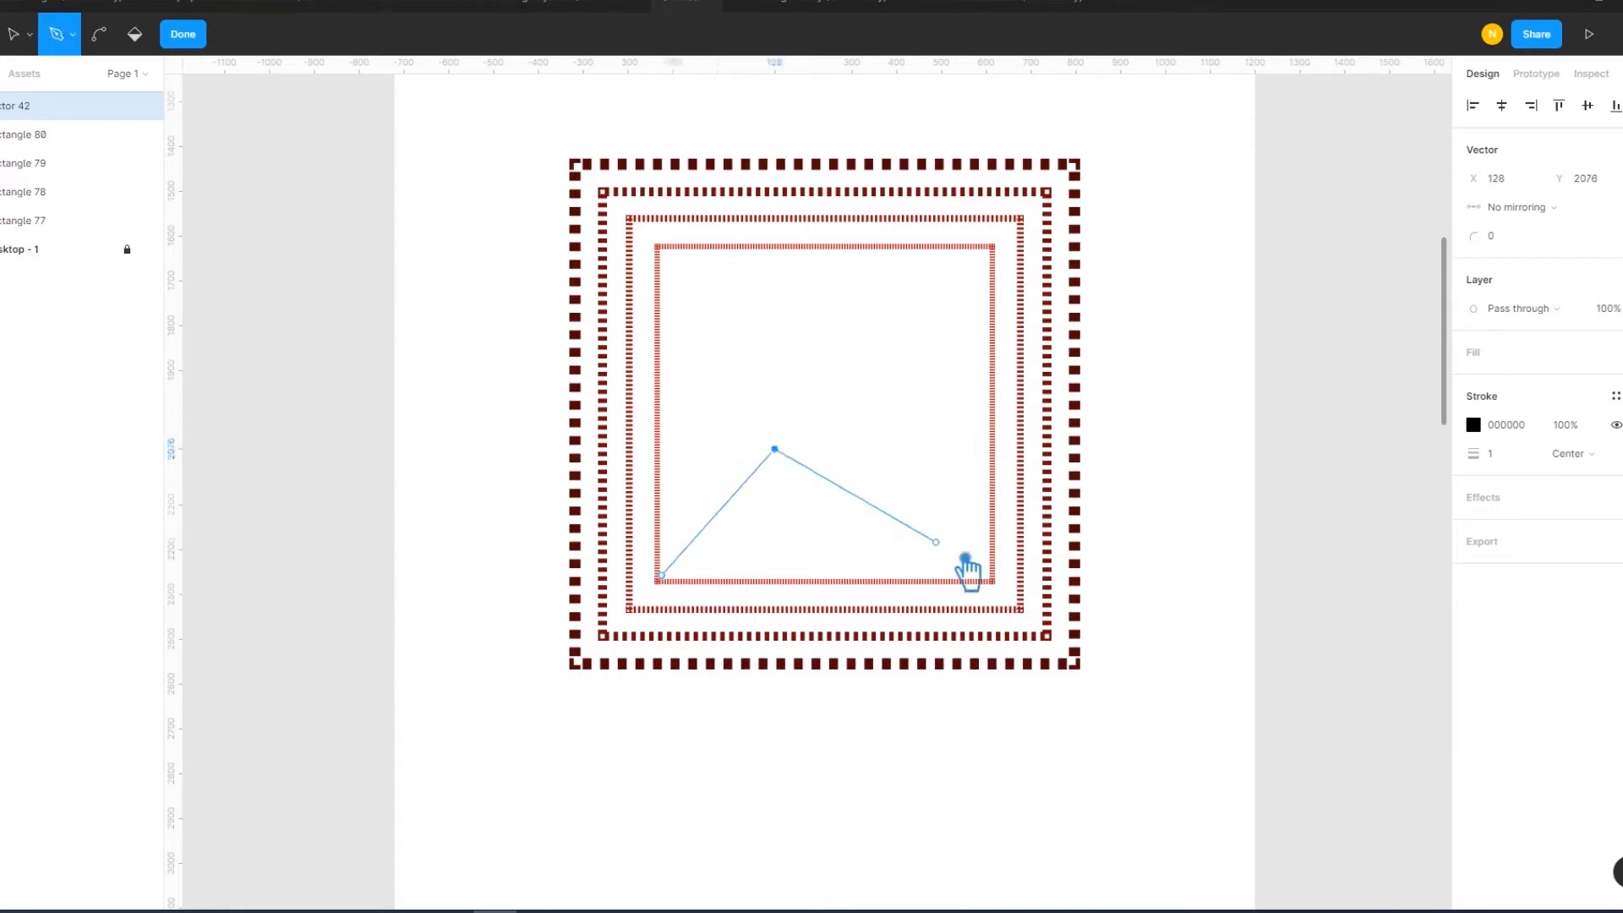
left_click(986, 576)
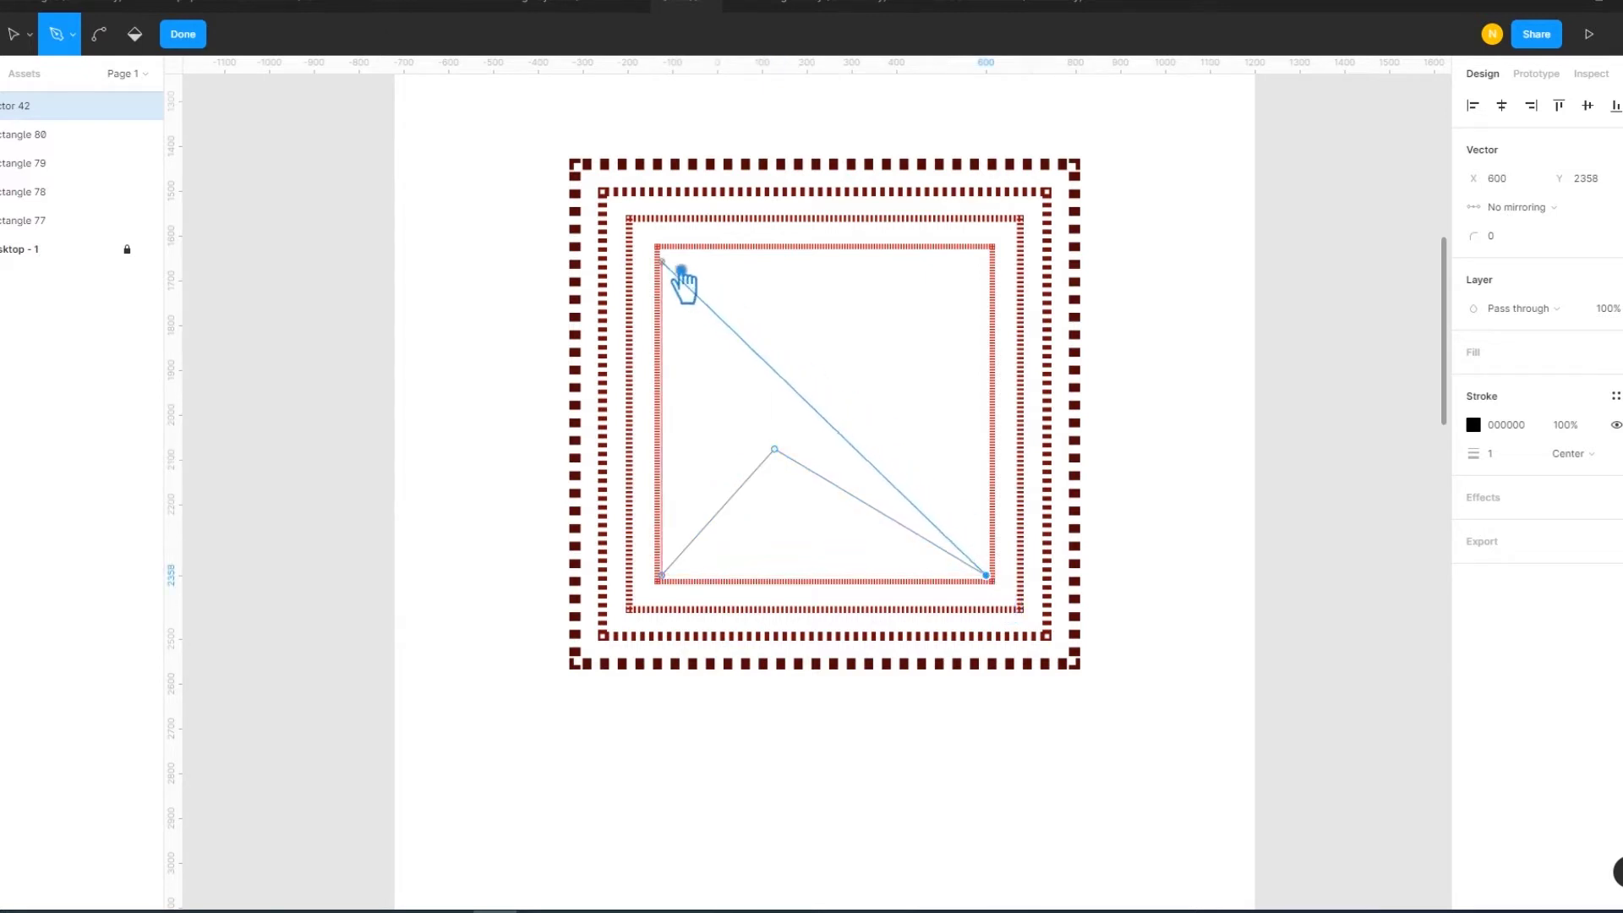
left_click(661, 251)
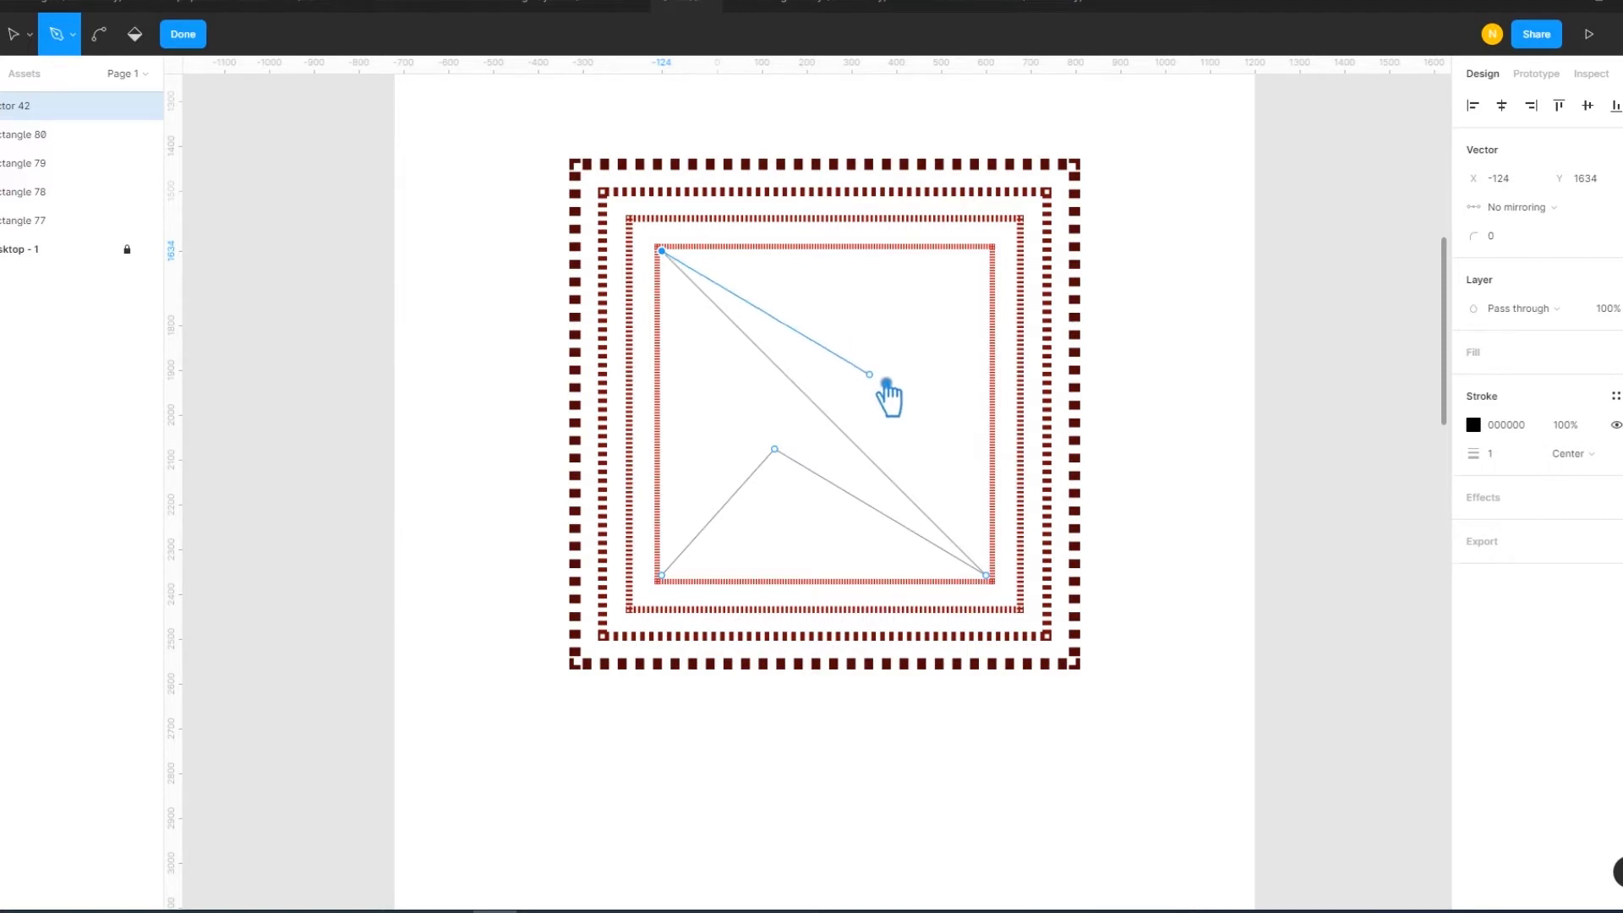
left_click(866, 369)
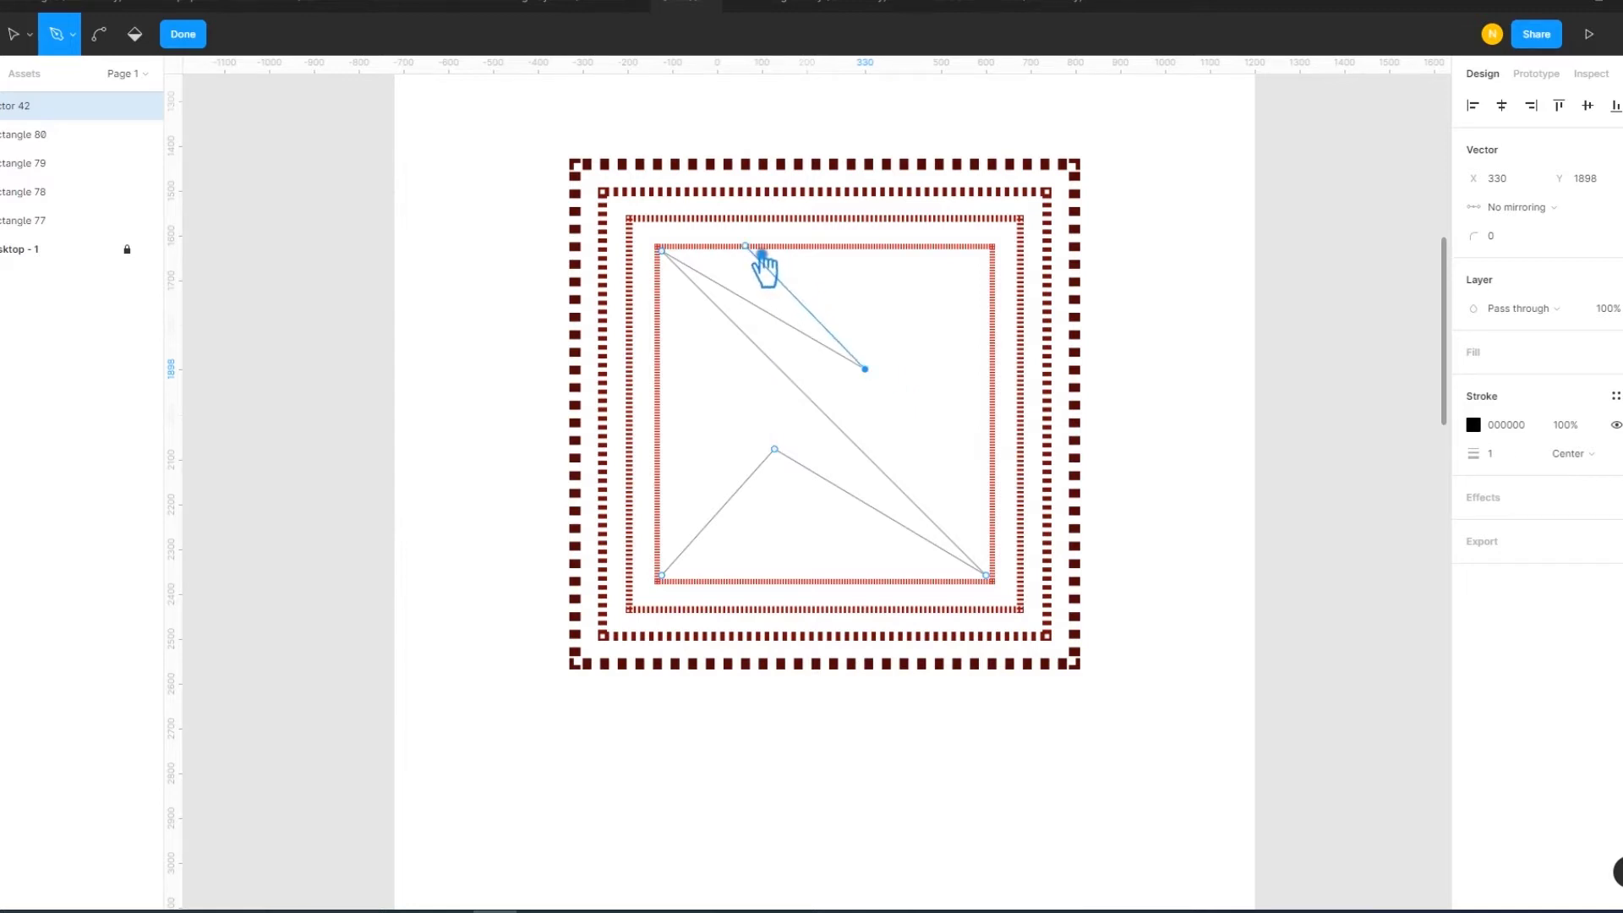
left_click(992, 247)
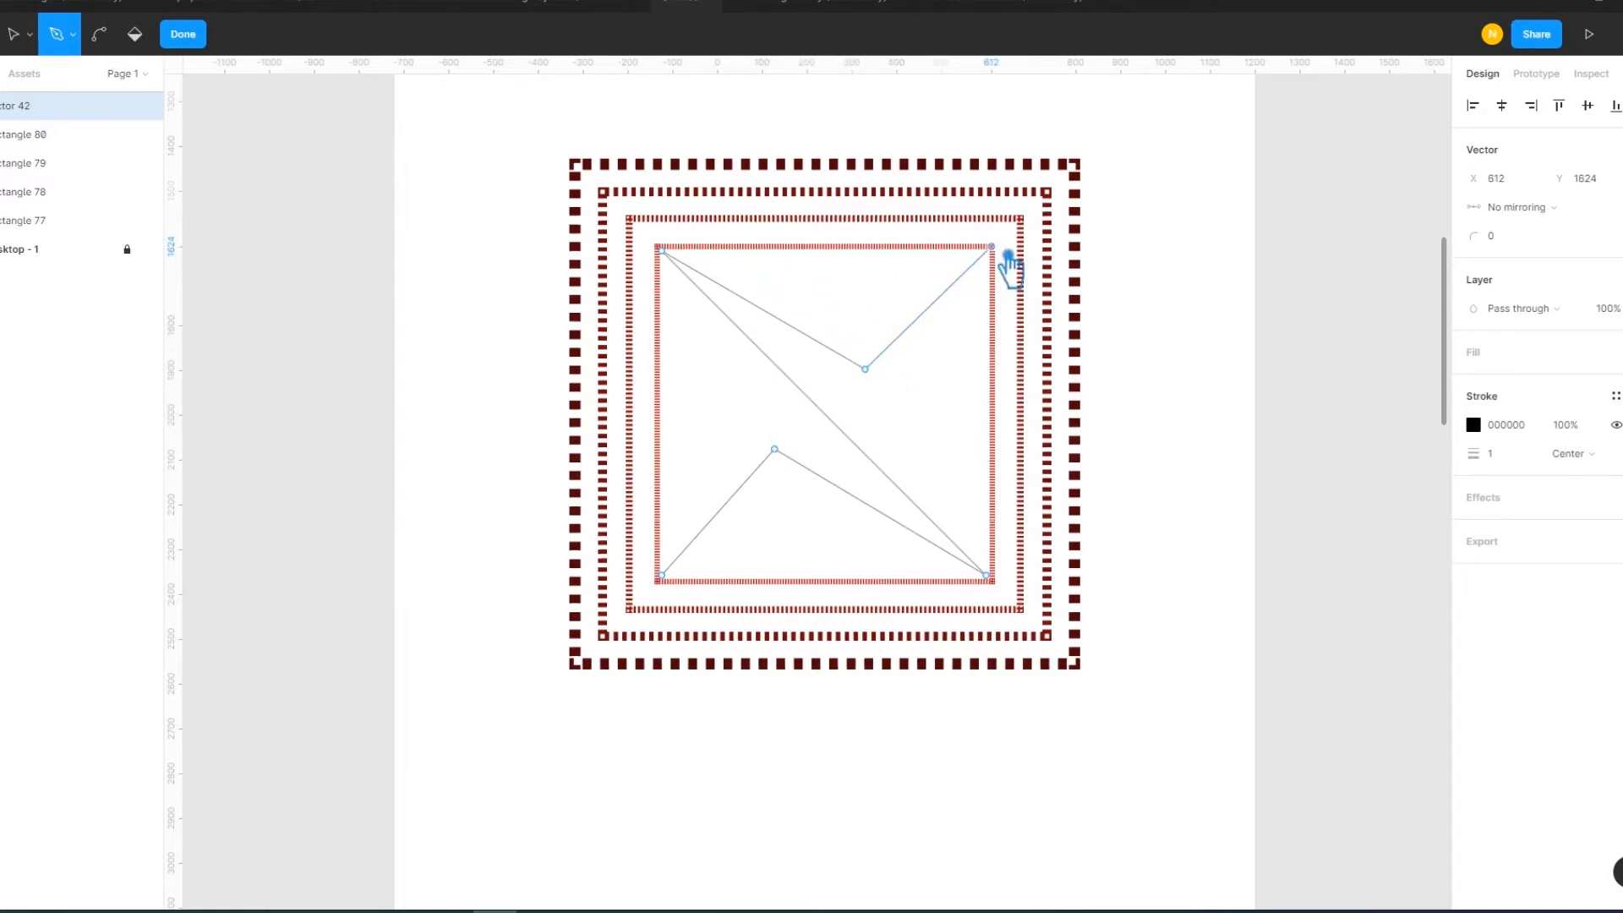
right_click(1223, 267)
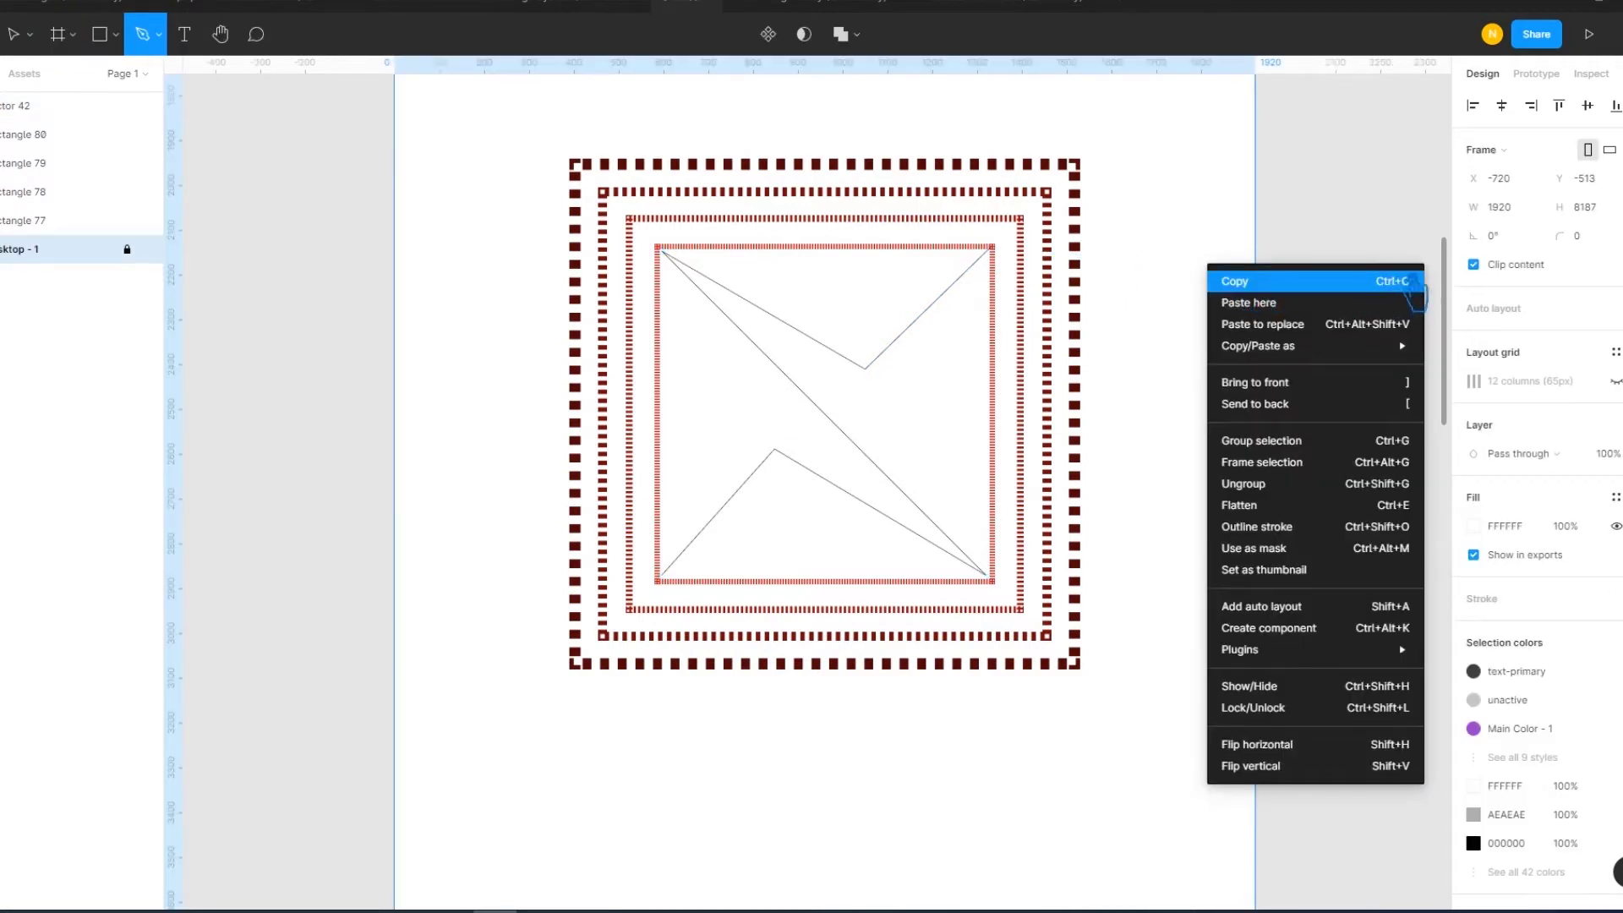
left_click(1393, 211)
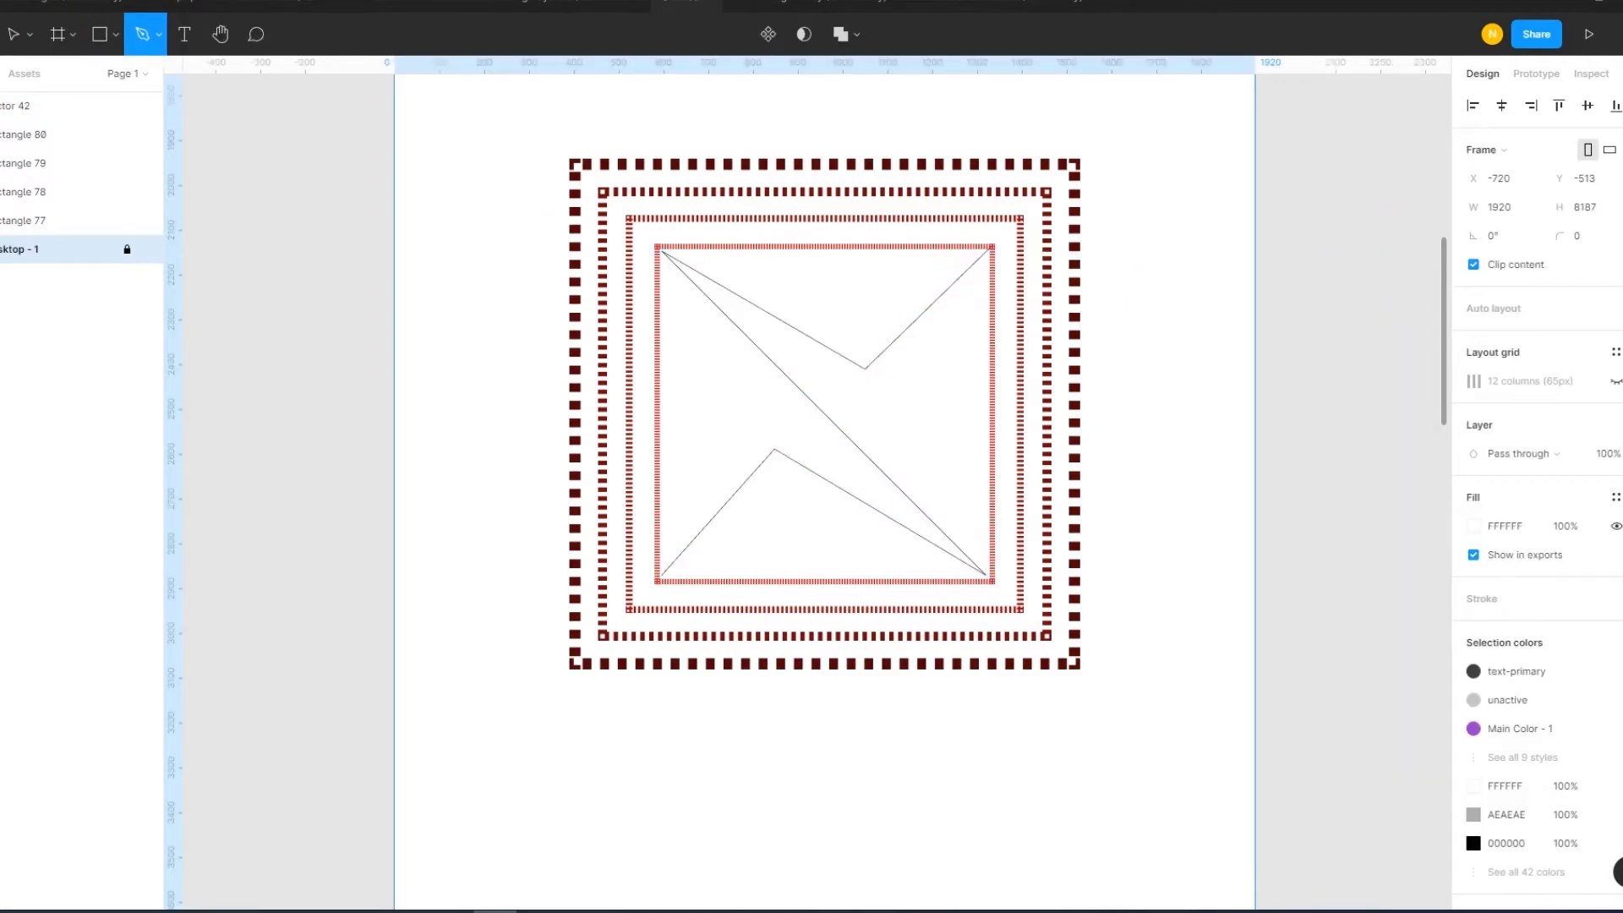
- Select the zigzag path and set its stroke weight to 10
left_click(13, 34)
left_click(868, 372)
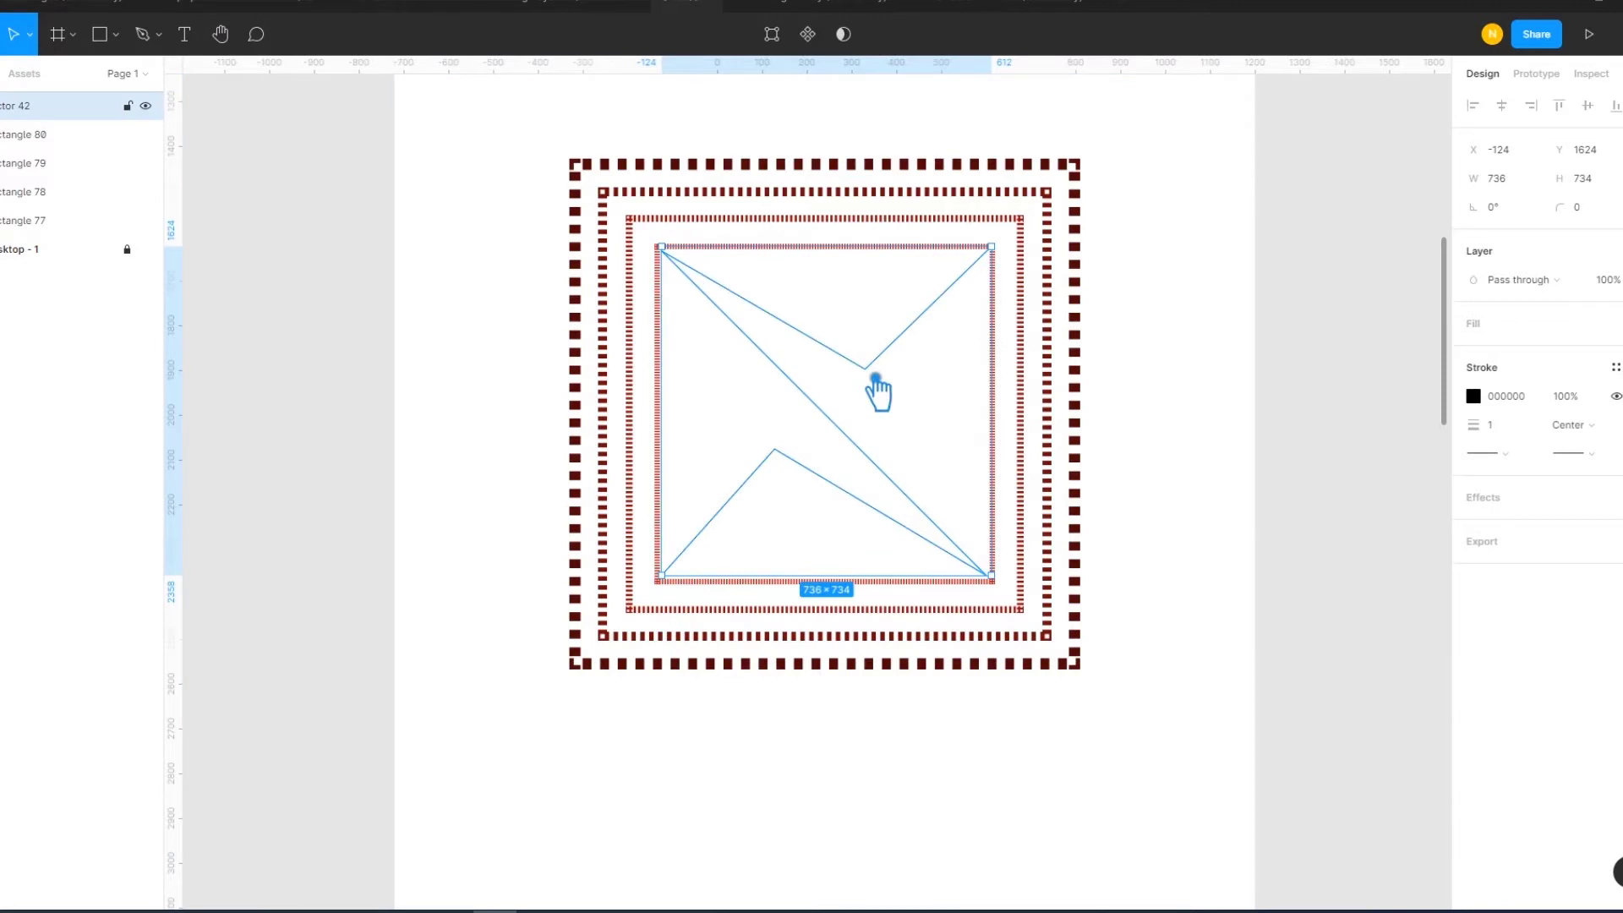
left_click(1535, 425)
type("10")
key("Return")
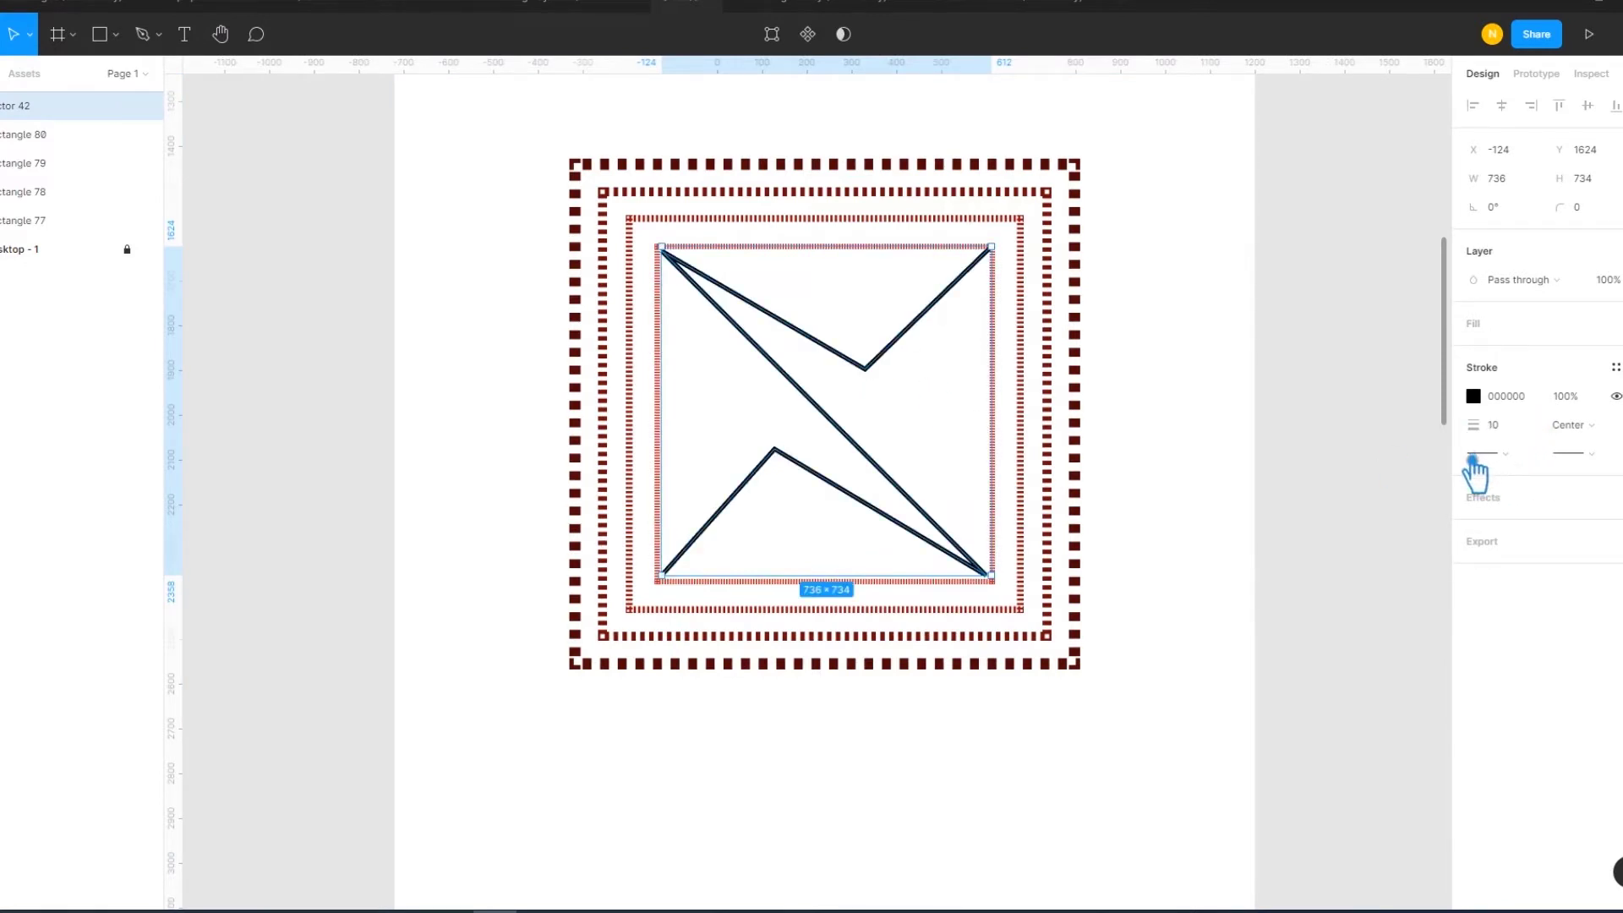
- Try Round caps on the zigzag path and a Line arrow at its start point
left_click(1608, 457)
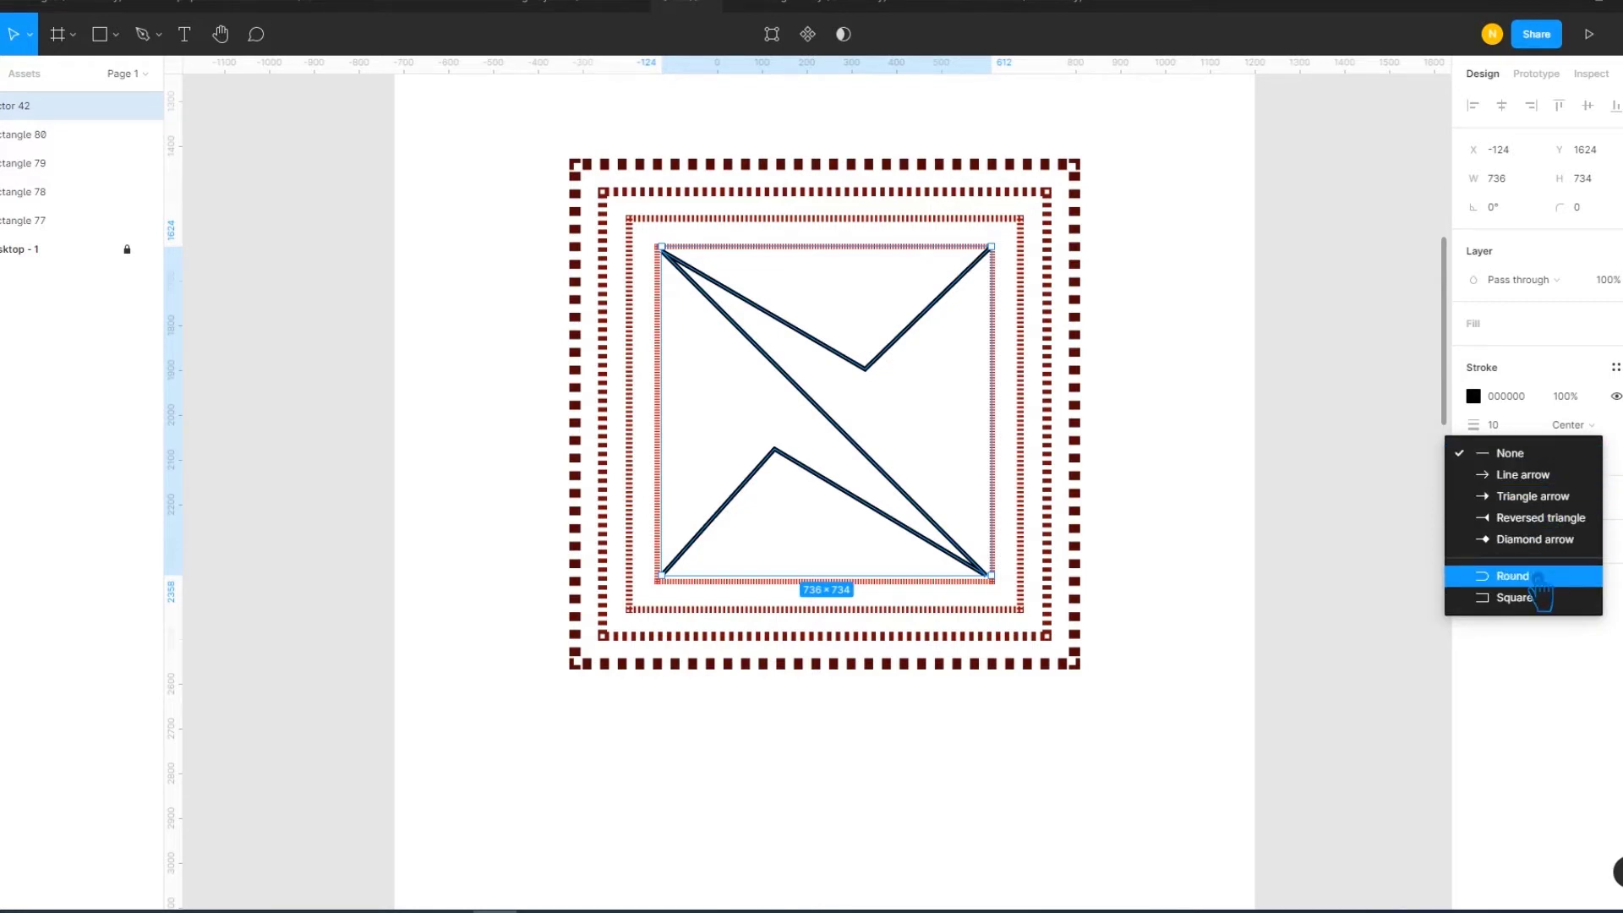
left_click(1545, 575)
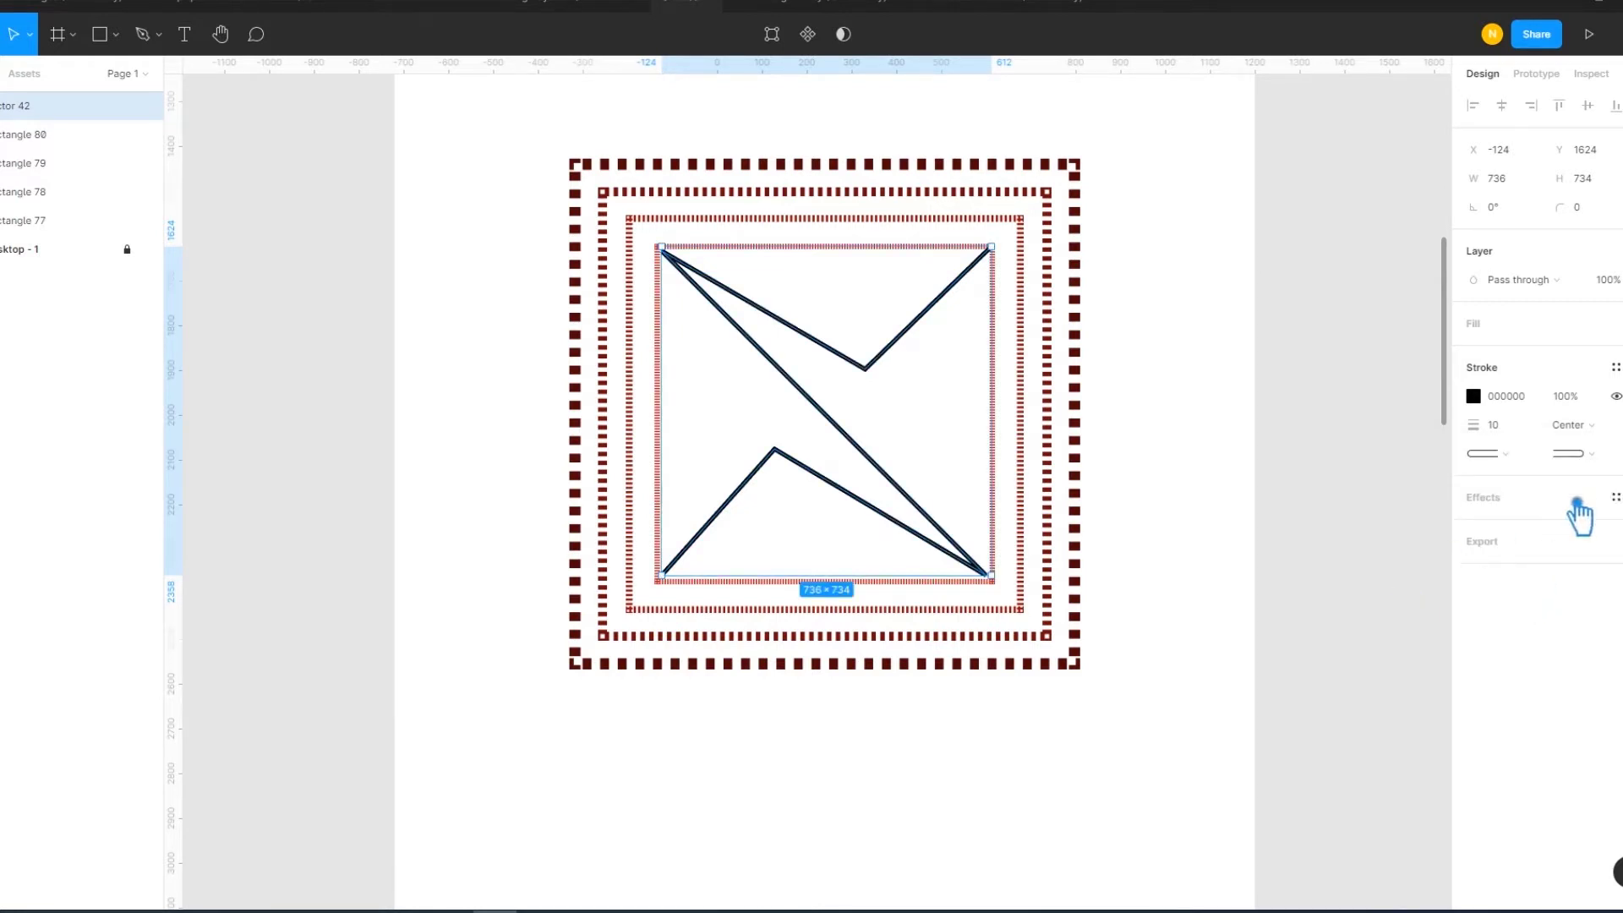
left_click(1530, 459)
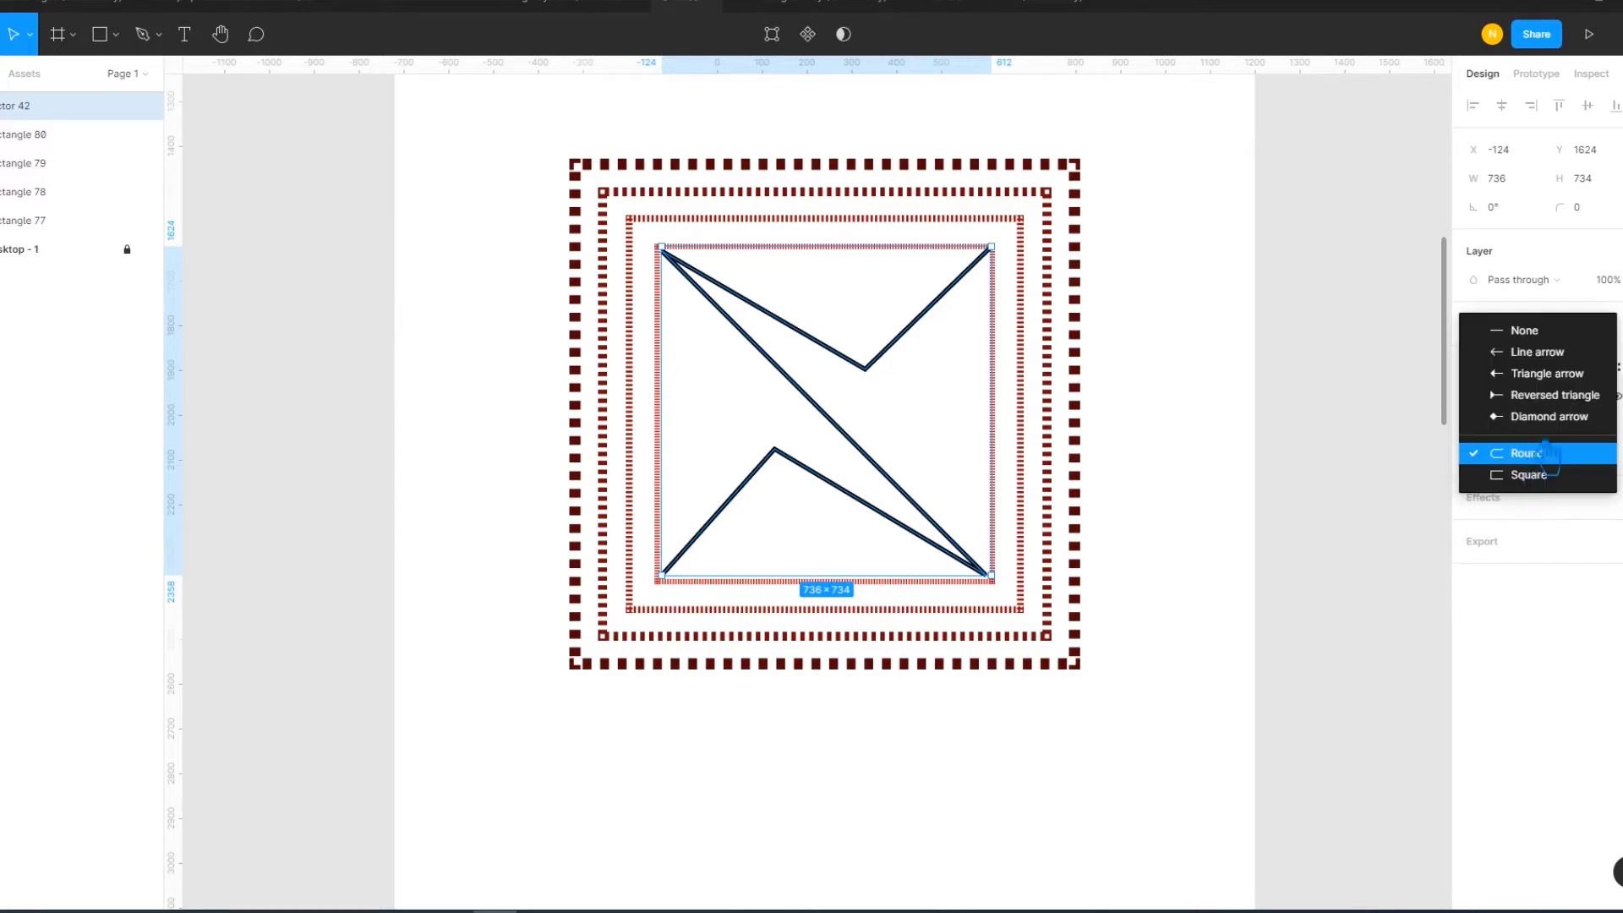
left_click(1533, 354)
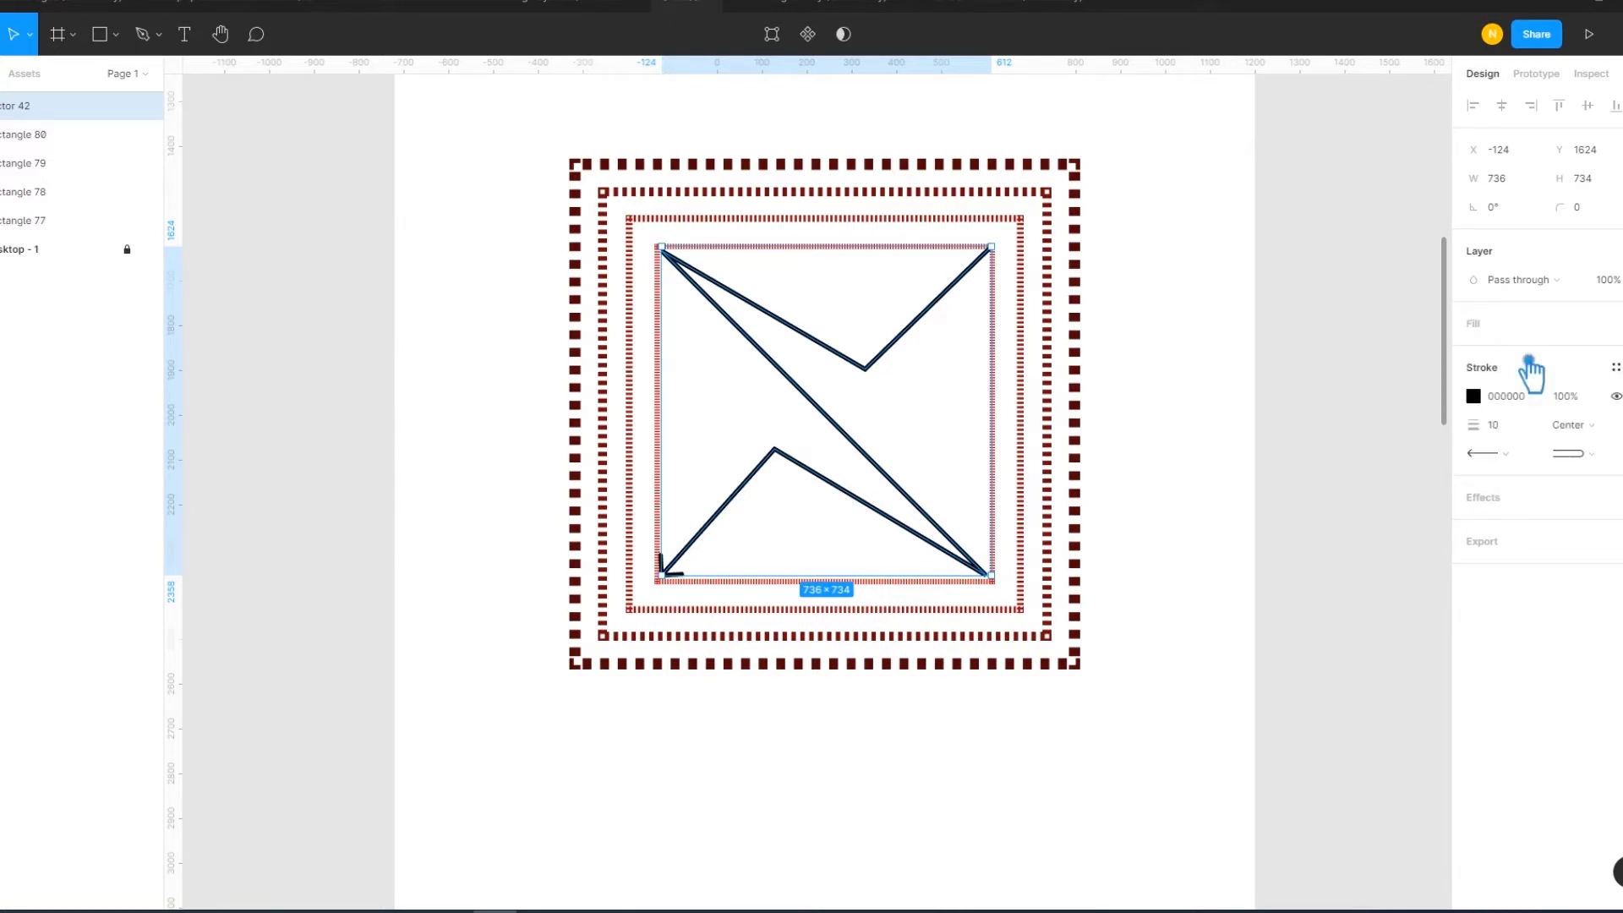
- Try the Reversed triangle cap on both the start and end points of the zigzag path
left_click(1522, 458)
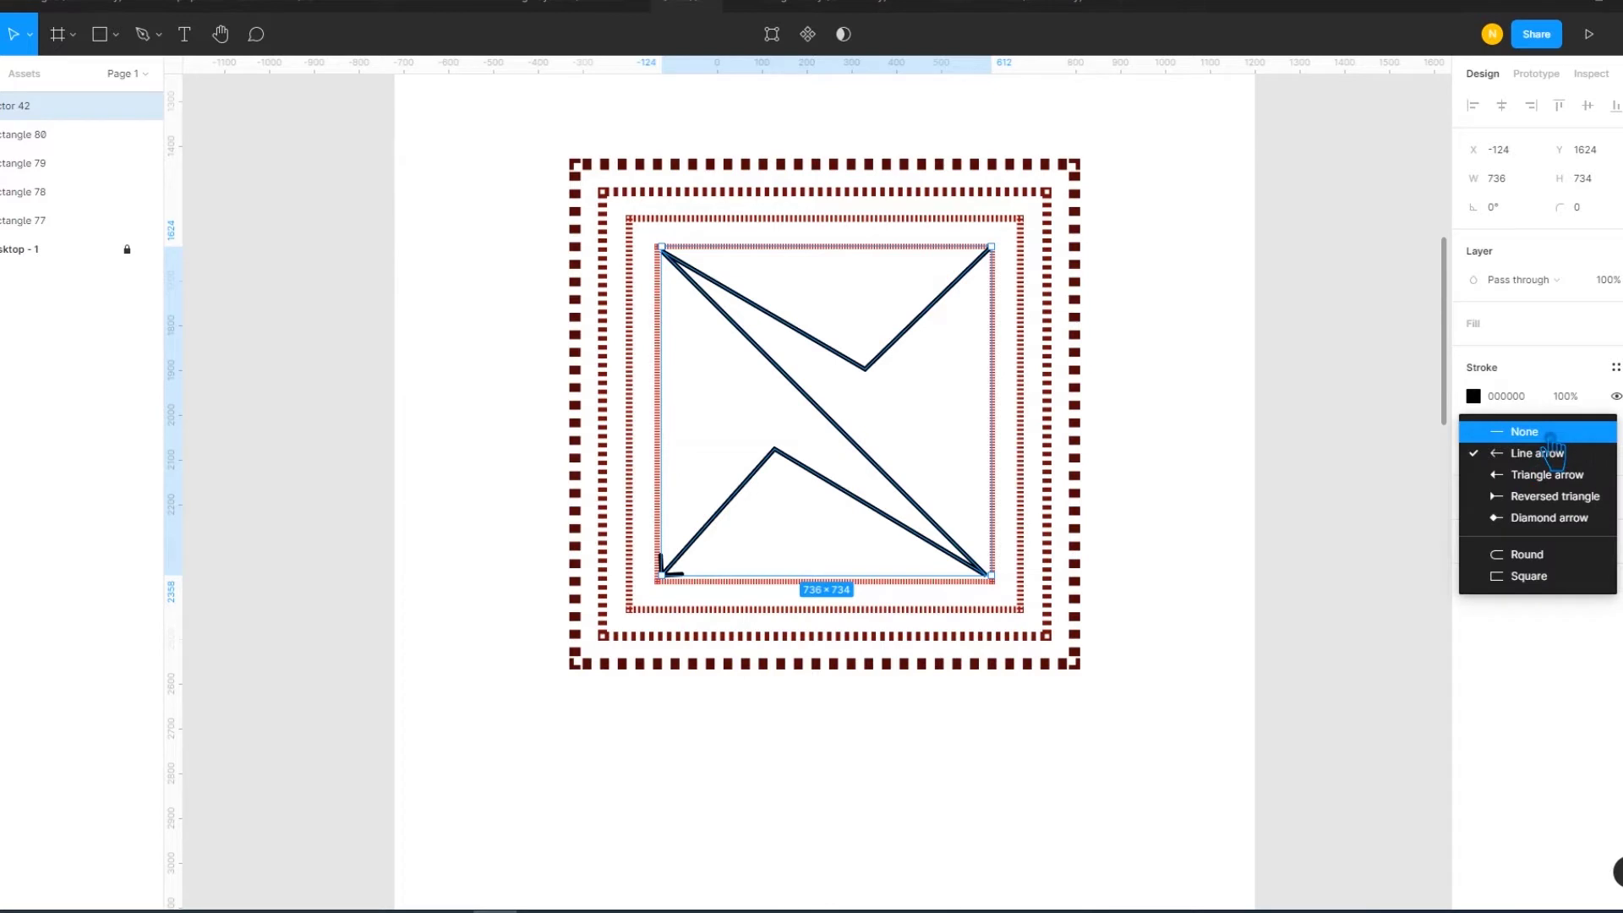
left_click(1548, 500)
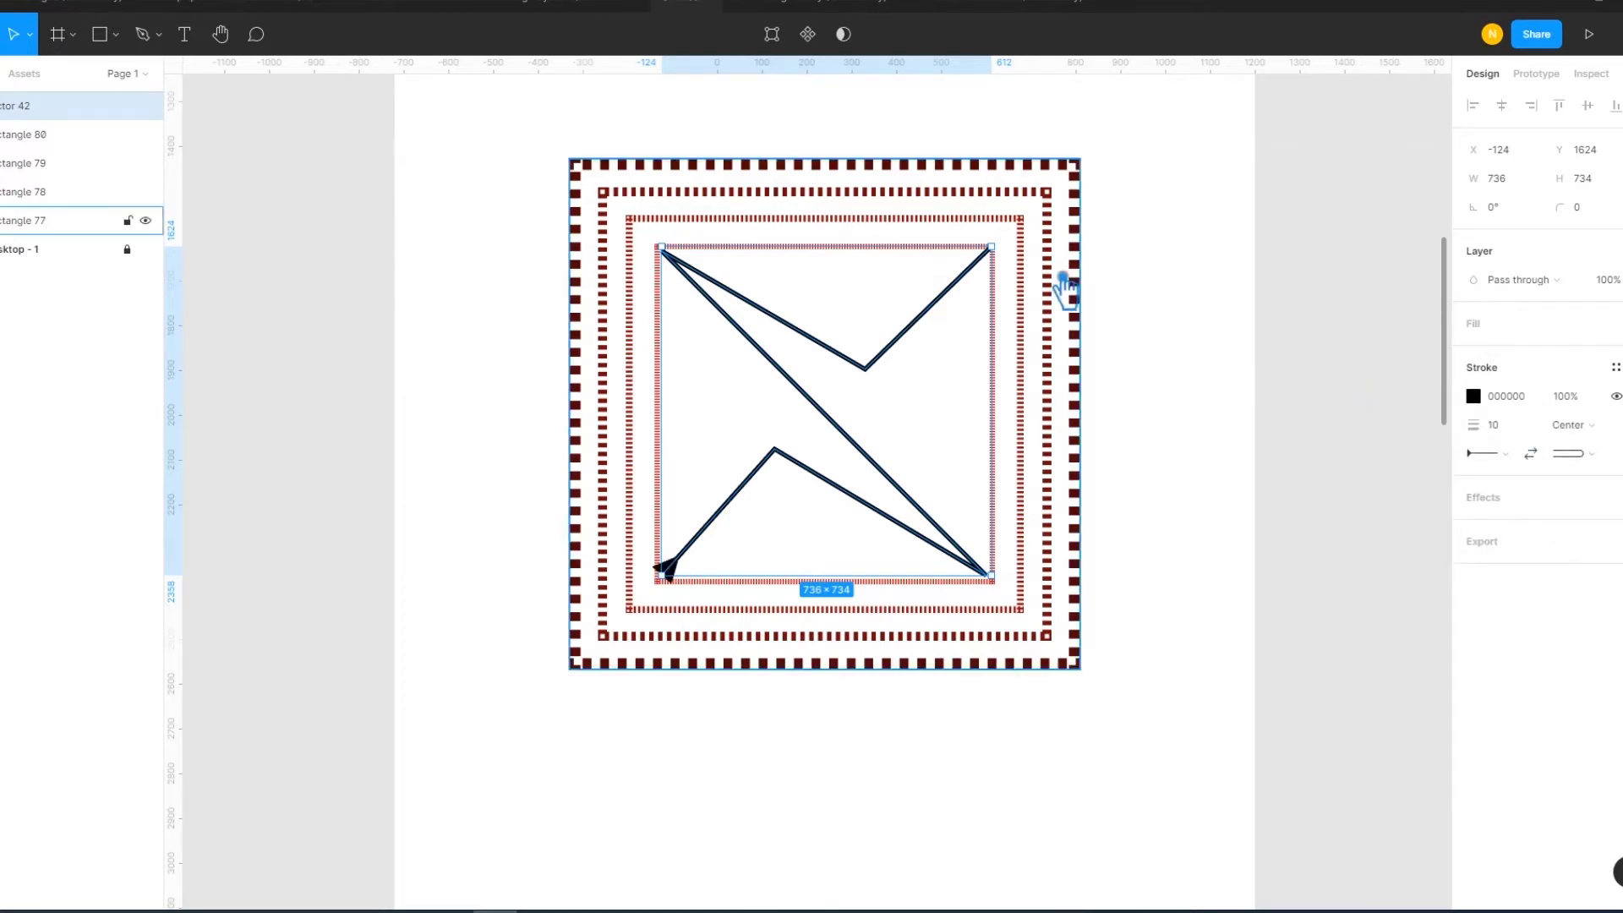
left_click(1612, 456)
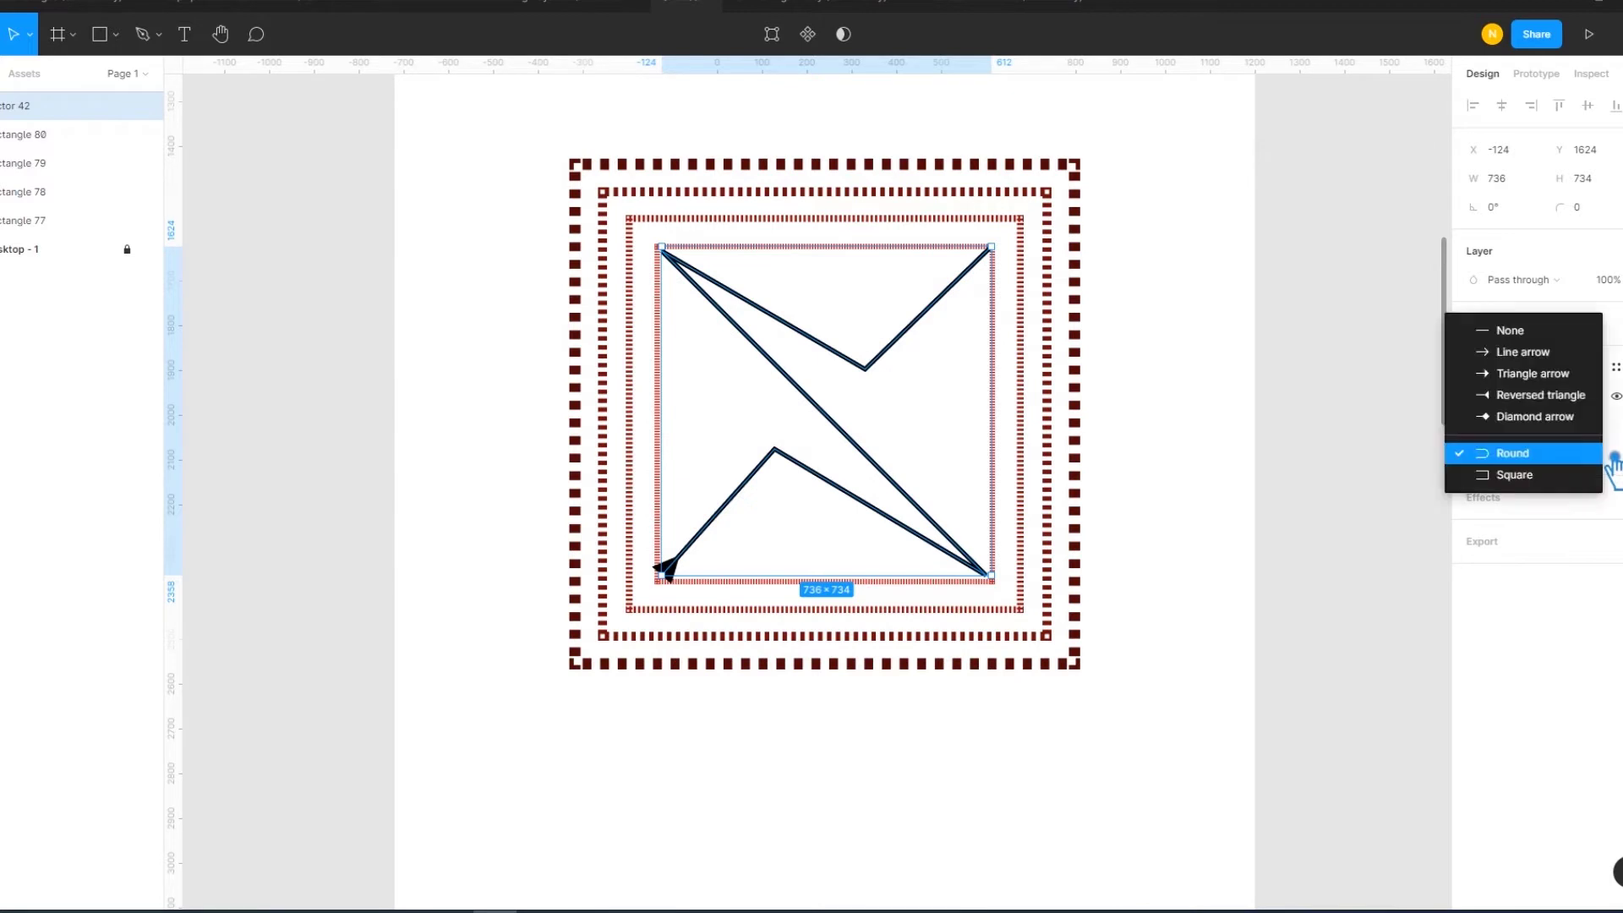
left_click(1559, 400)
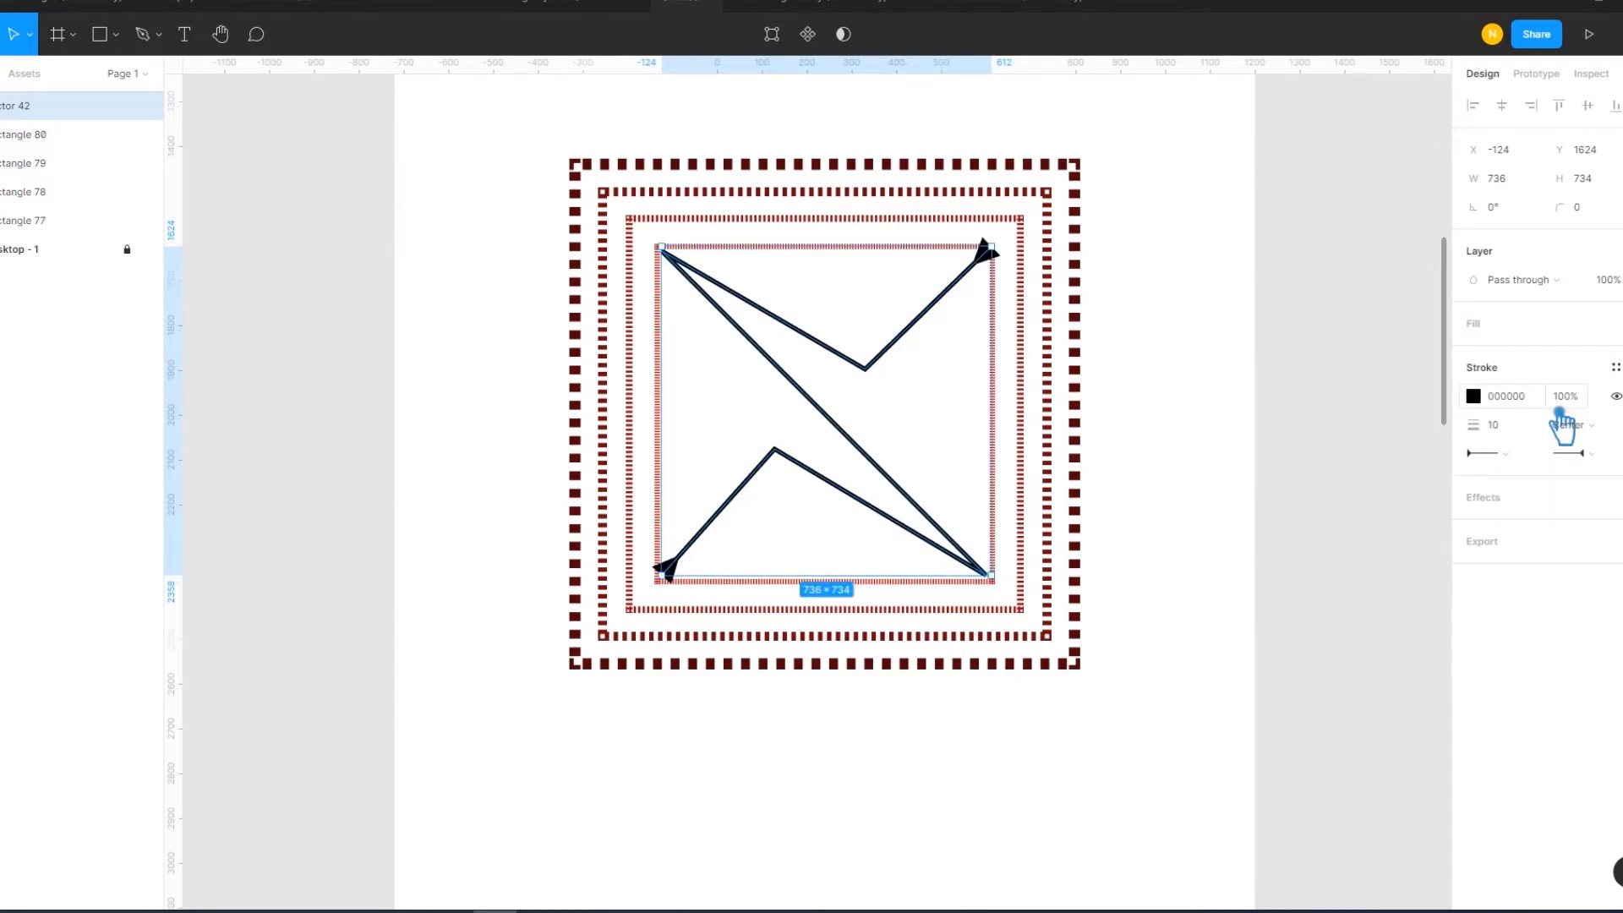
- Try a stroke weight of 20 on the zigzag path and set it back to 10
left_click(1525, 433)
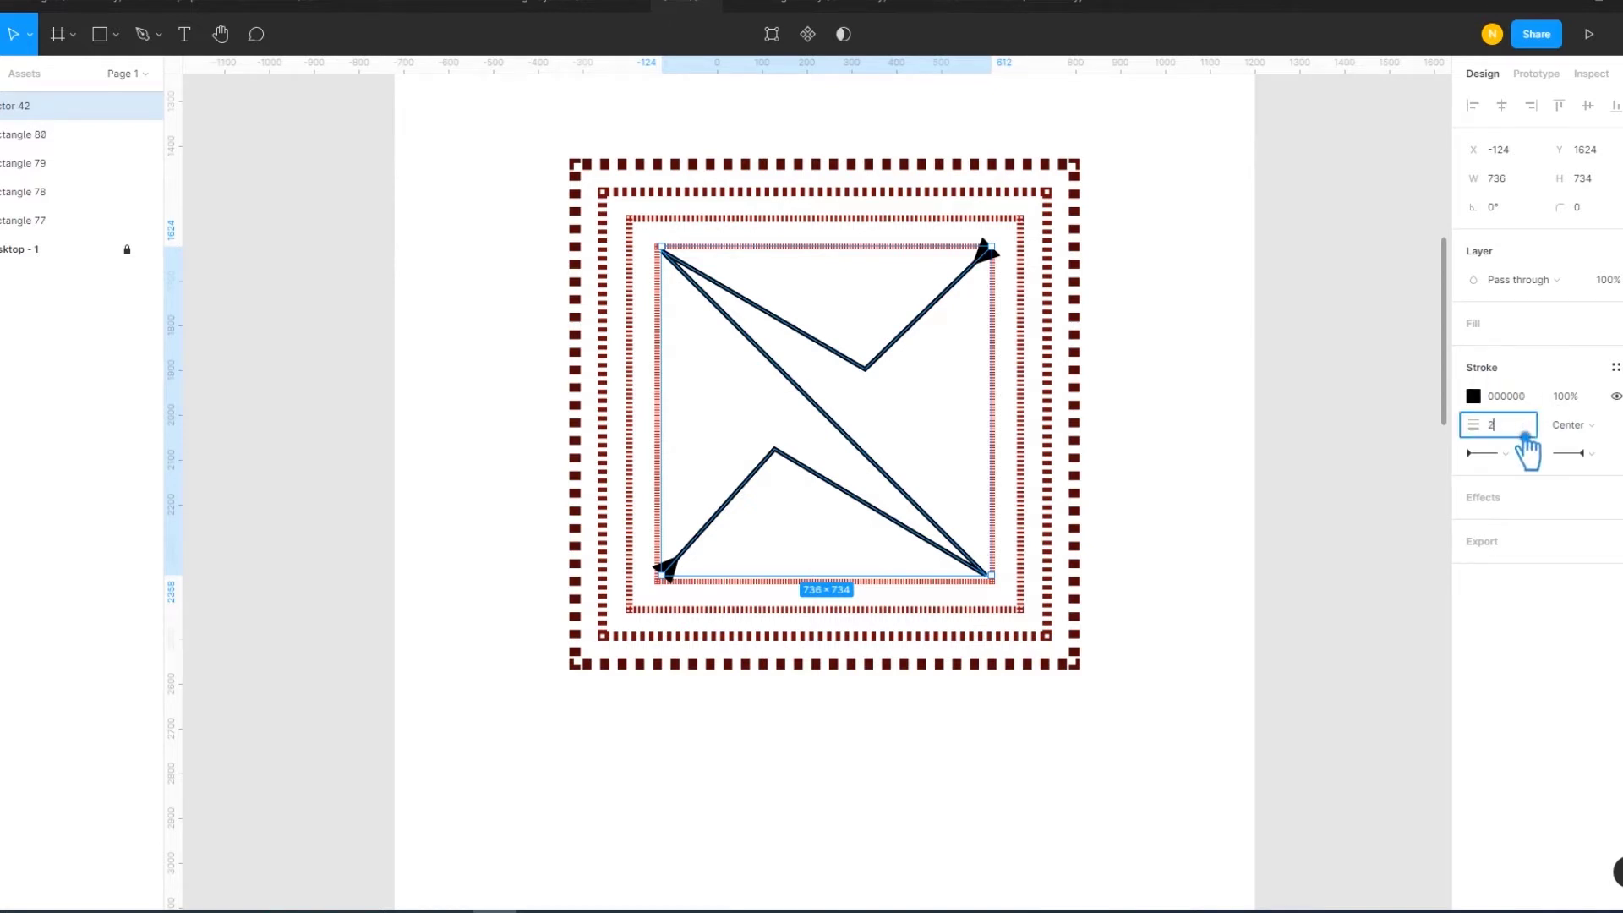
type("20")
key("Return")
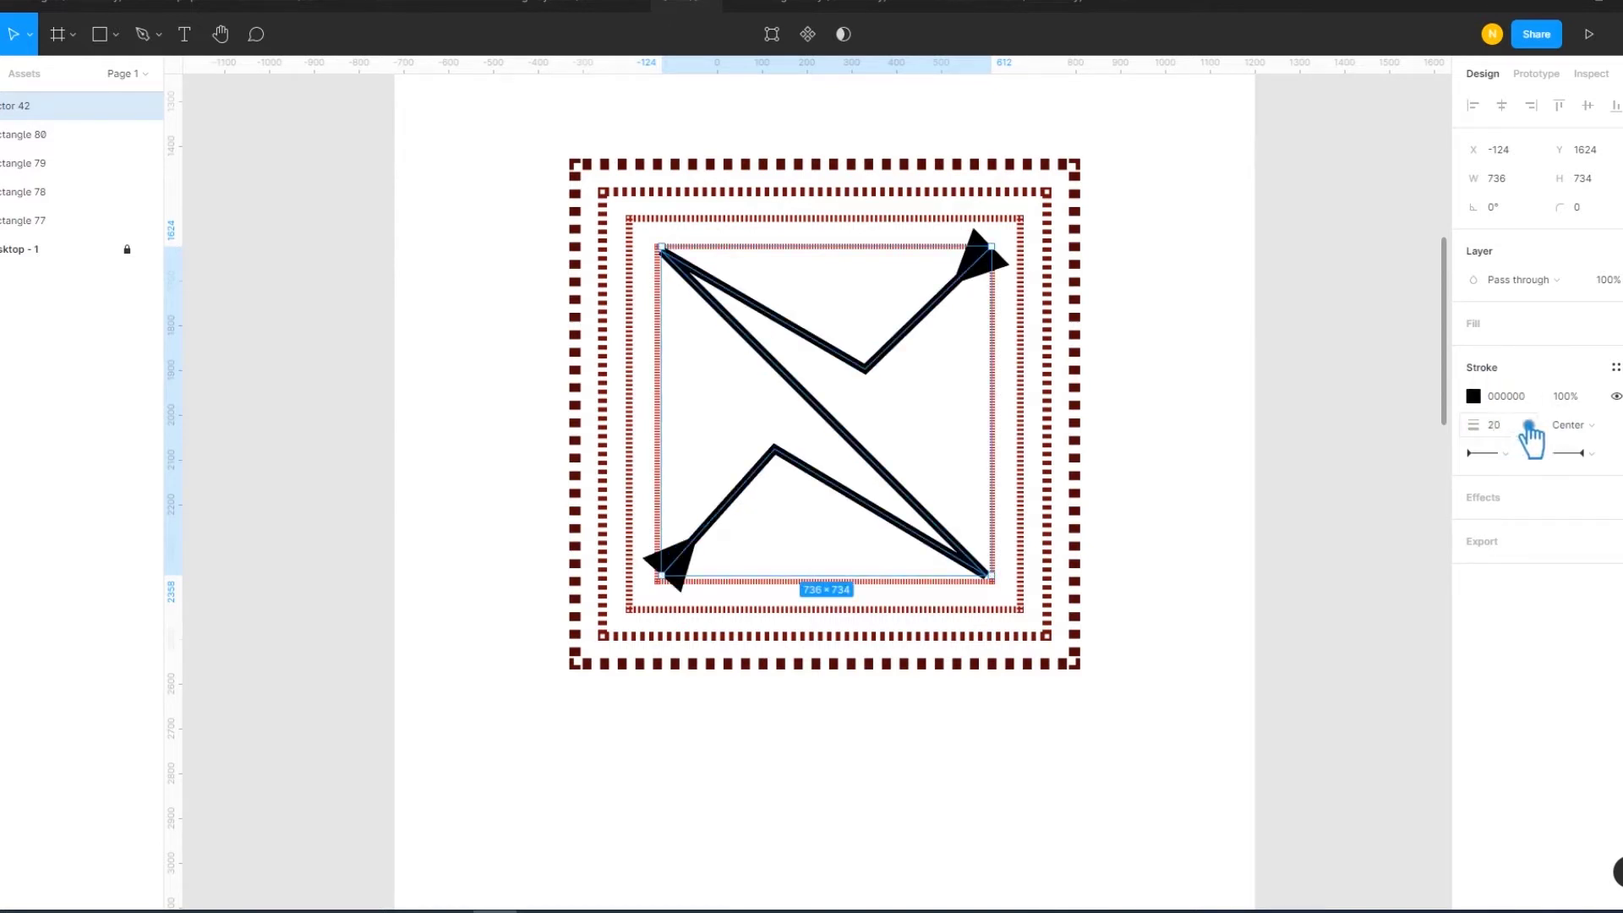
type("10")
key("Return")
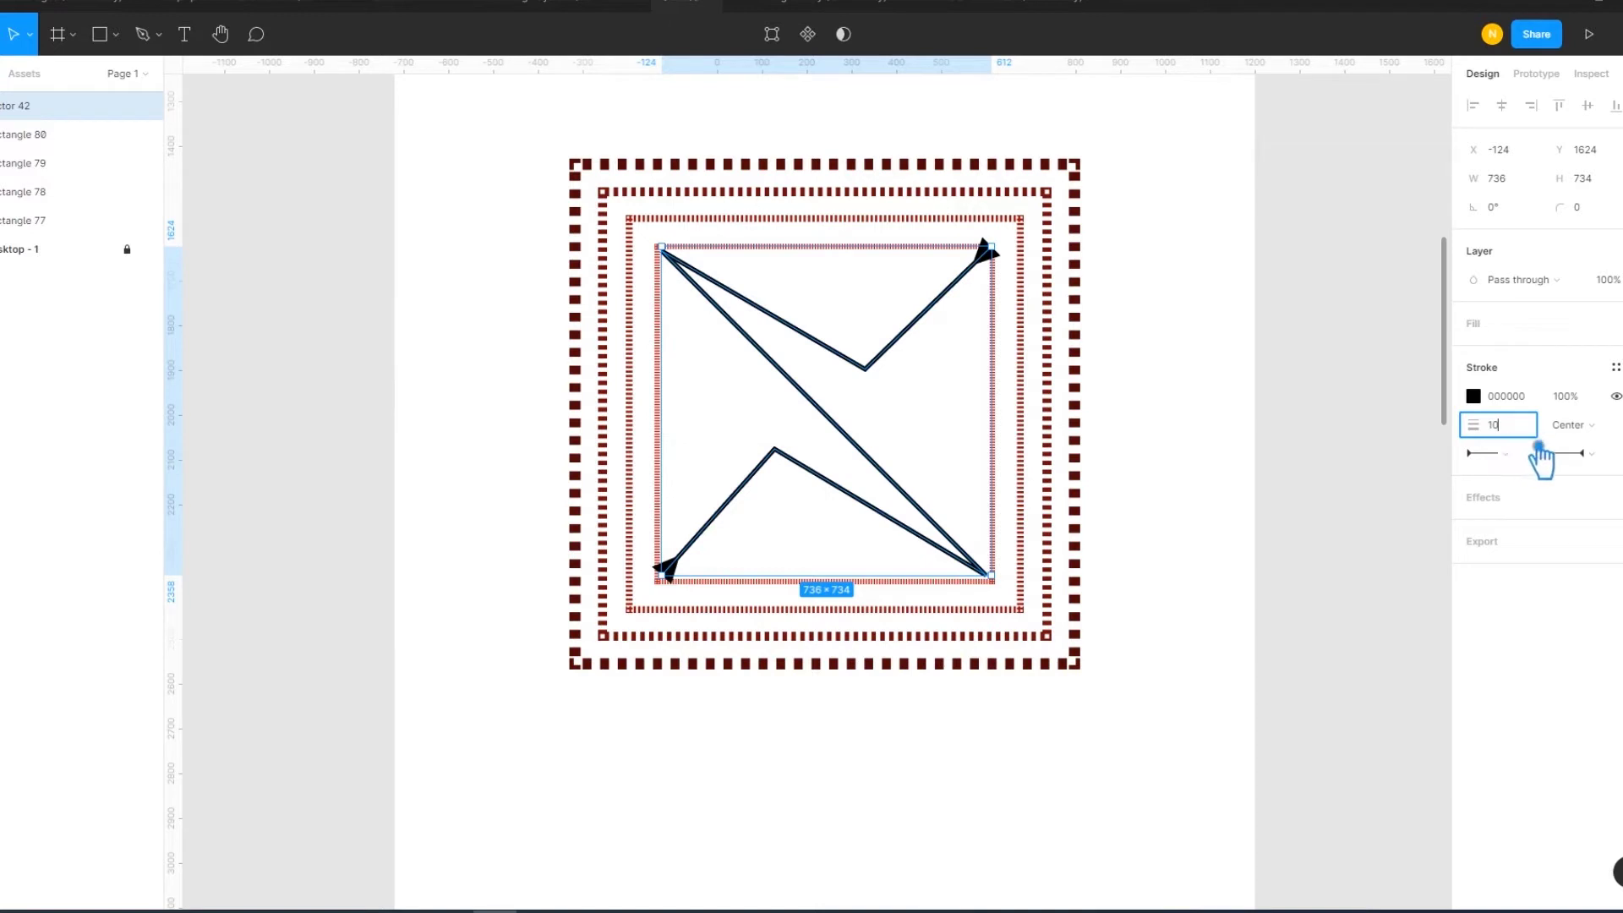
- Apply the Diamond arrow cap to both ends of the zigzag path and deselect it
left_click(1594, 456)
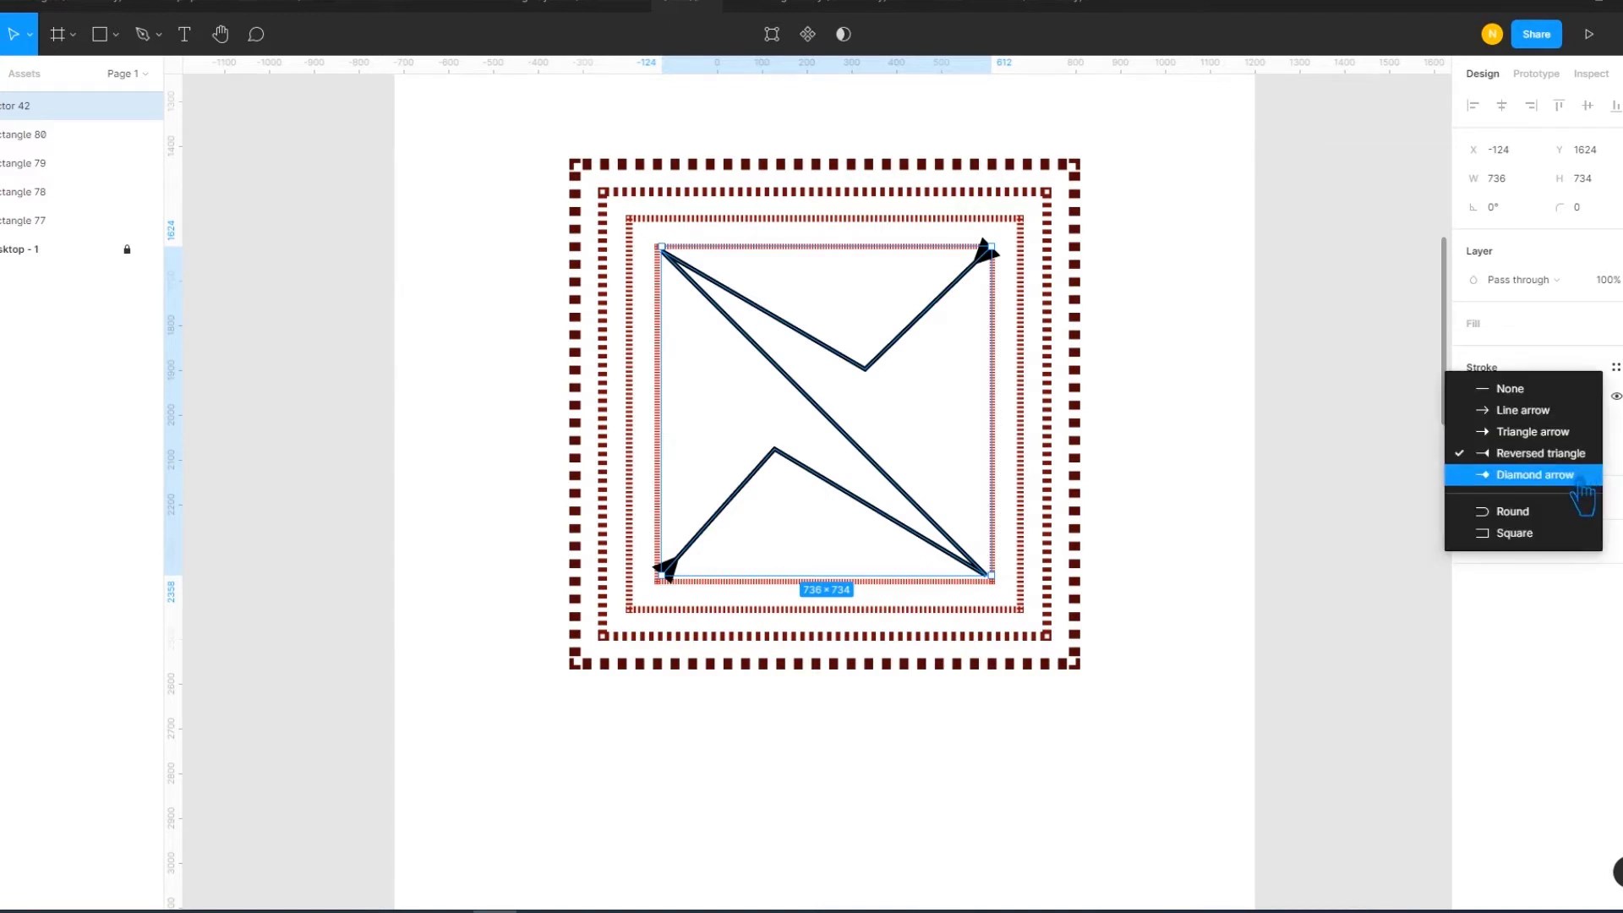
left_click(1589, 474)
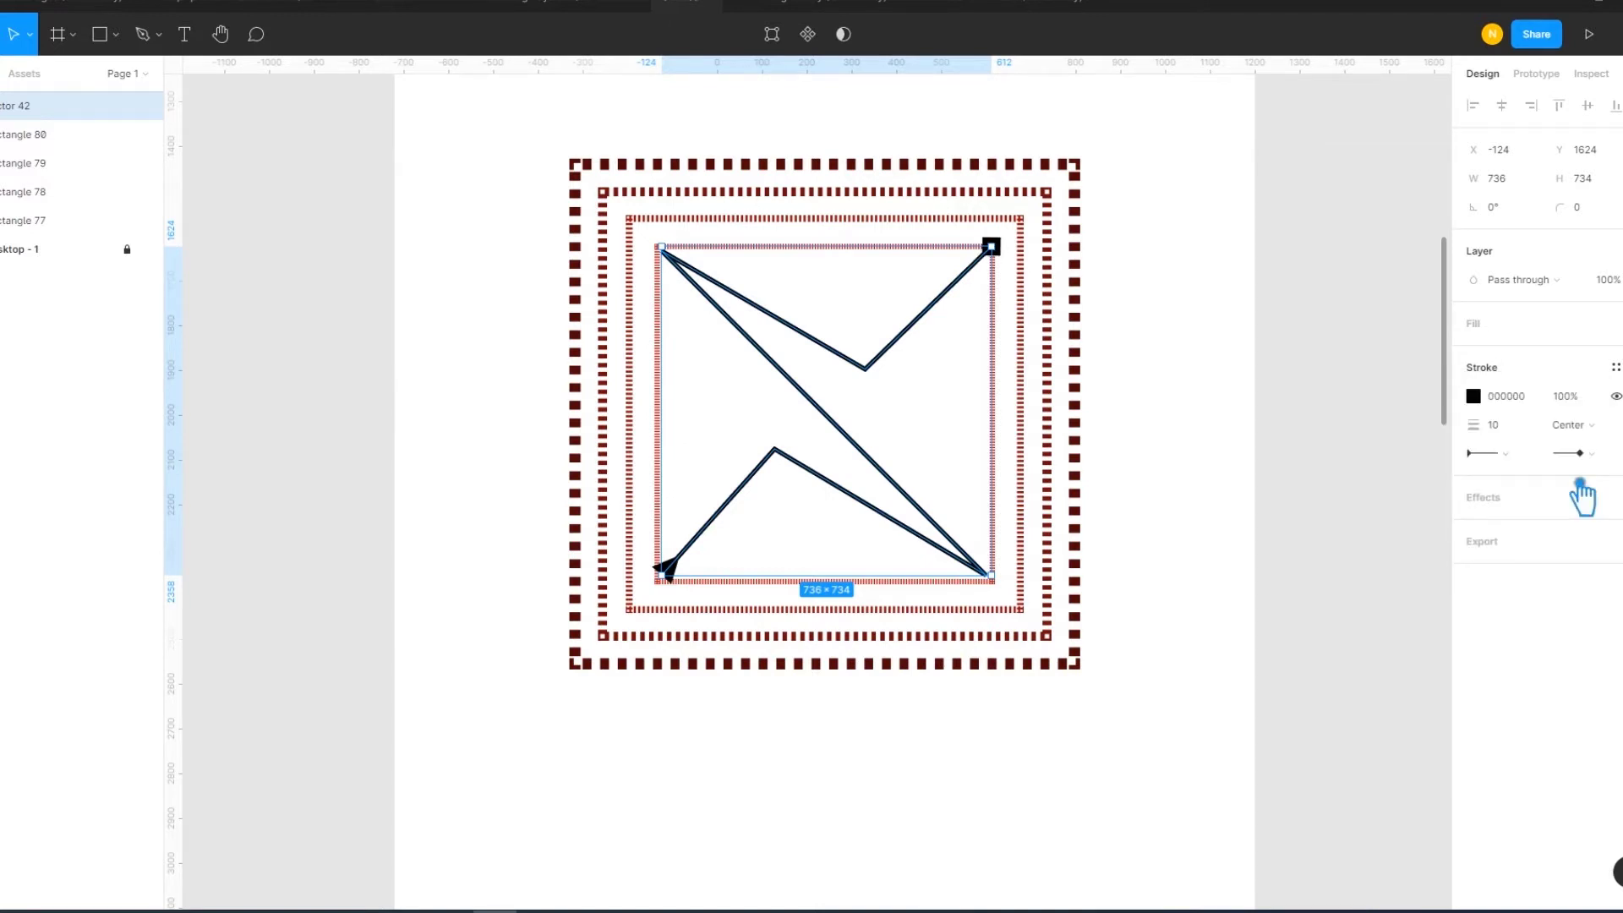
left_click(1505, 454)
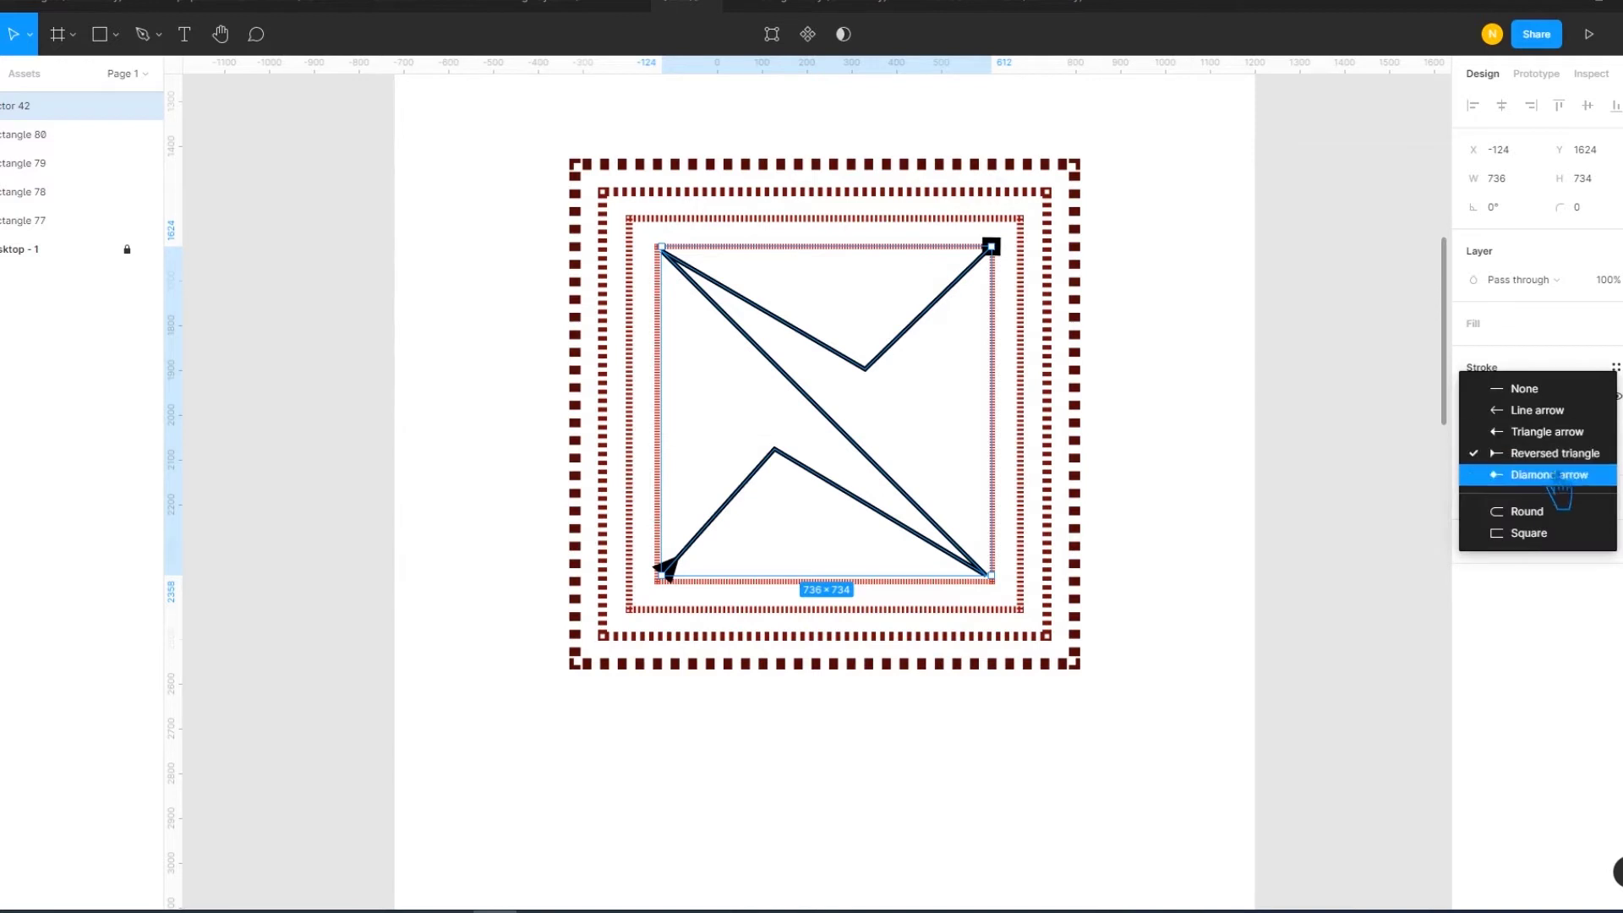
left_click(1562, 478)
left_click(1293, 471)
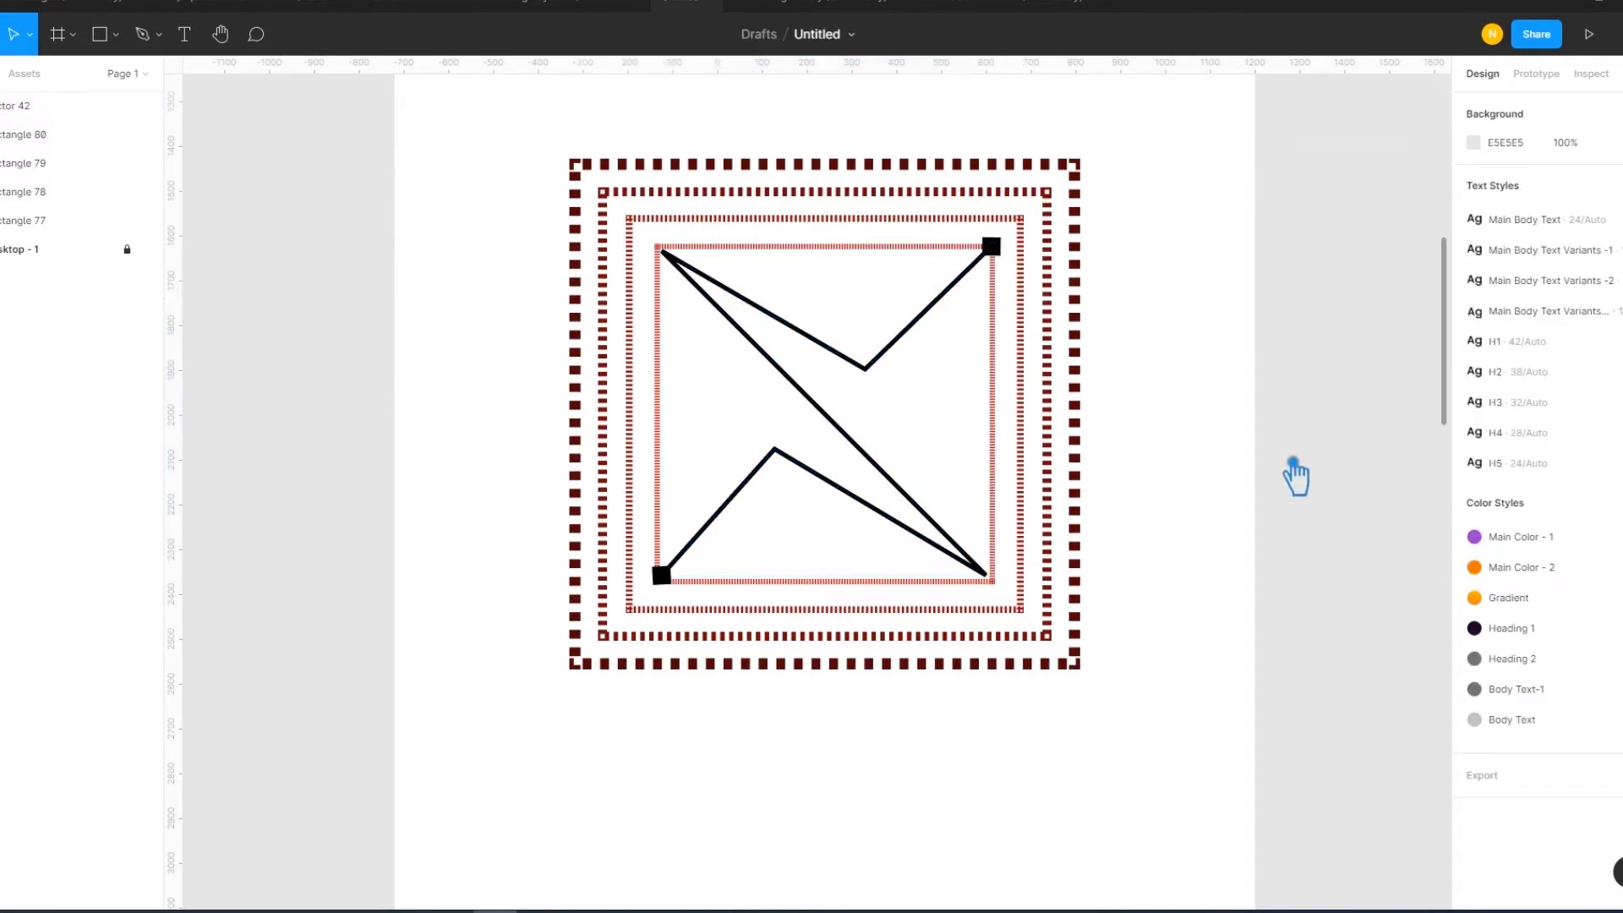
- Send the zigzag path behind all other layers and bring it back to the front
left_click(869, 372)
key("ctrl+shift+bracketleft")
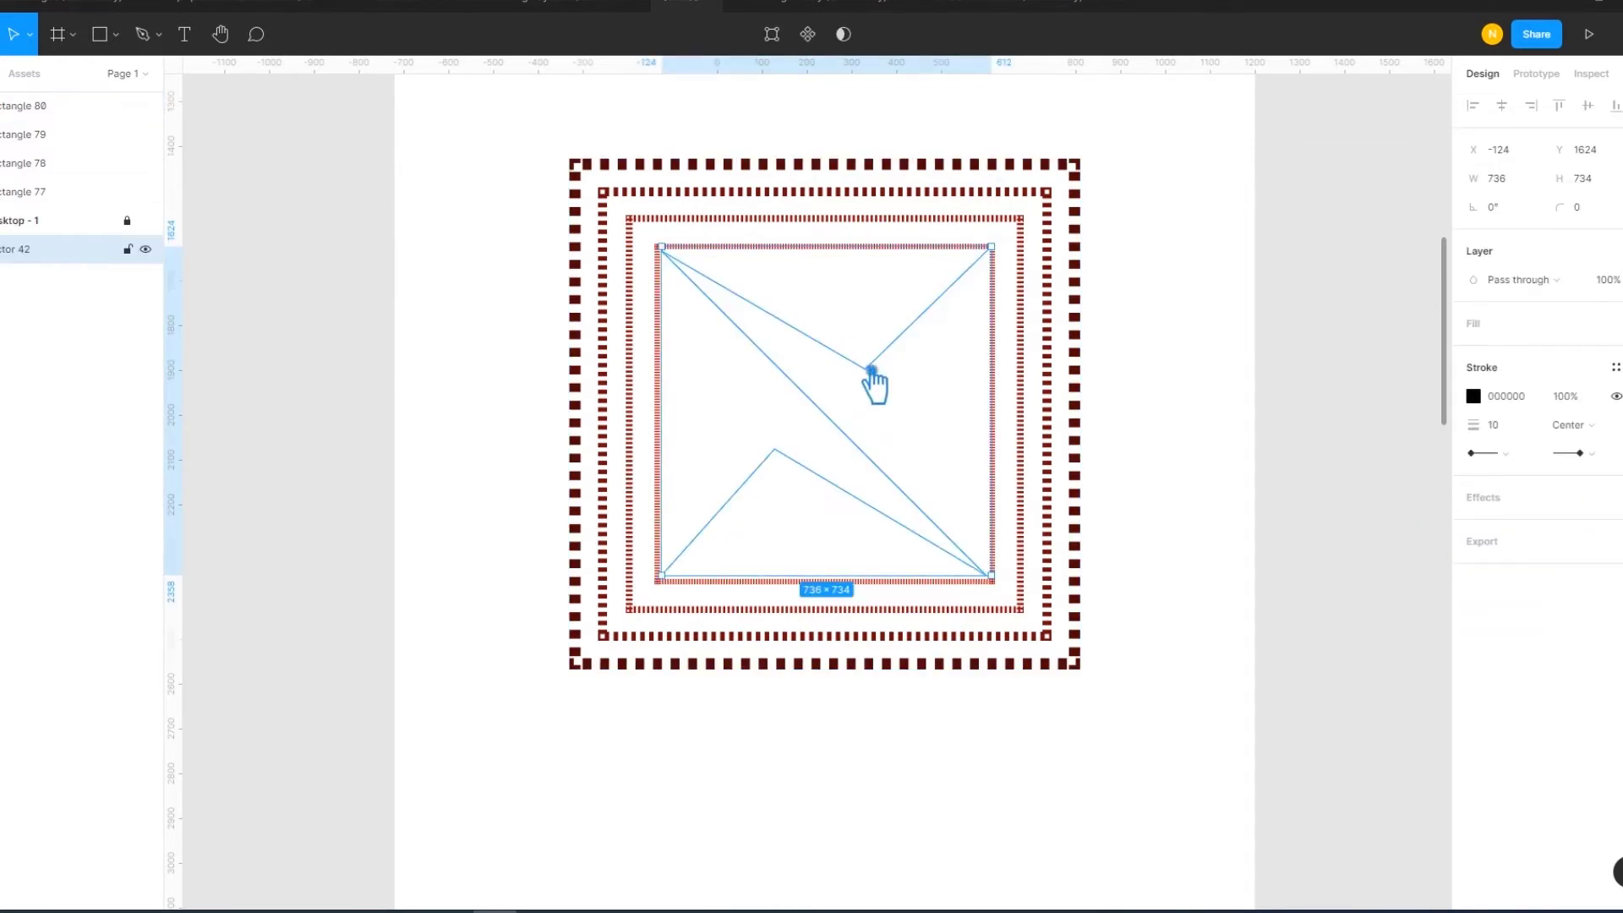
key("ctrl+shift+bracketright")
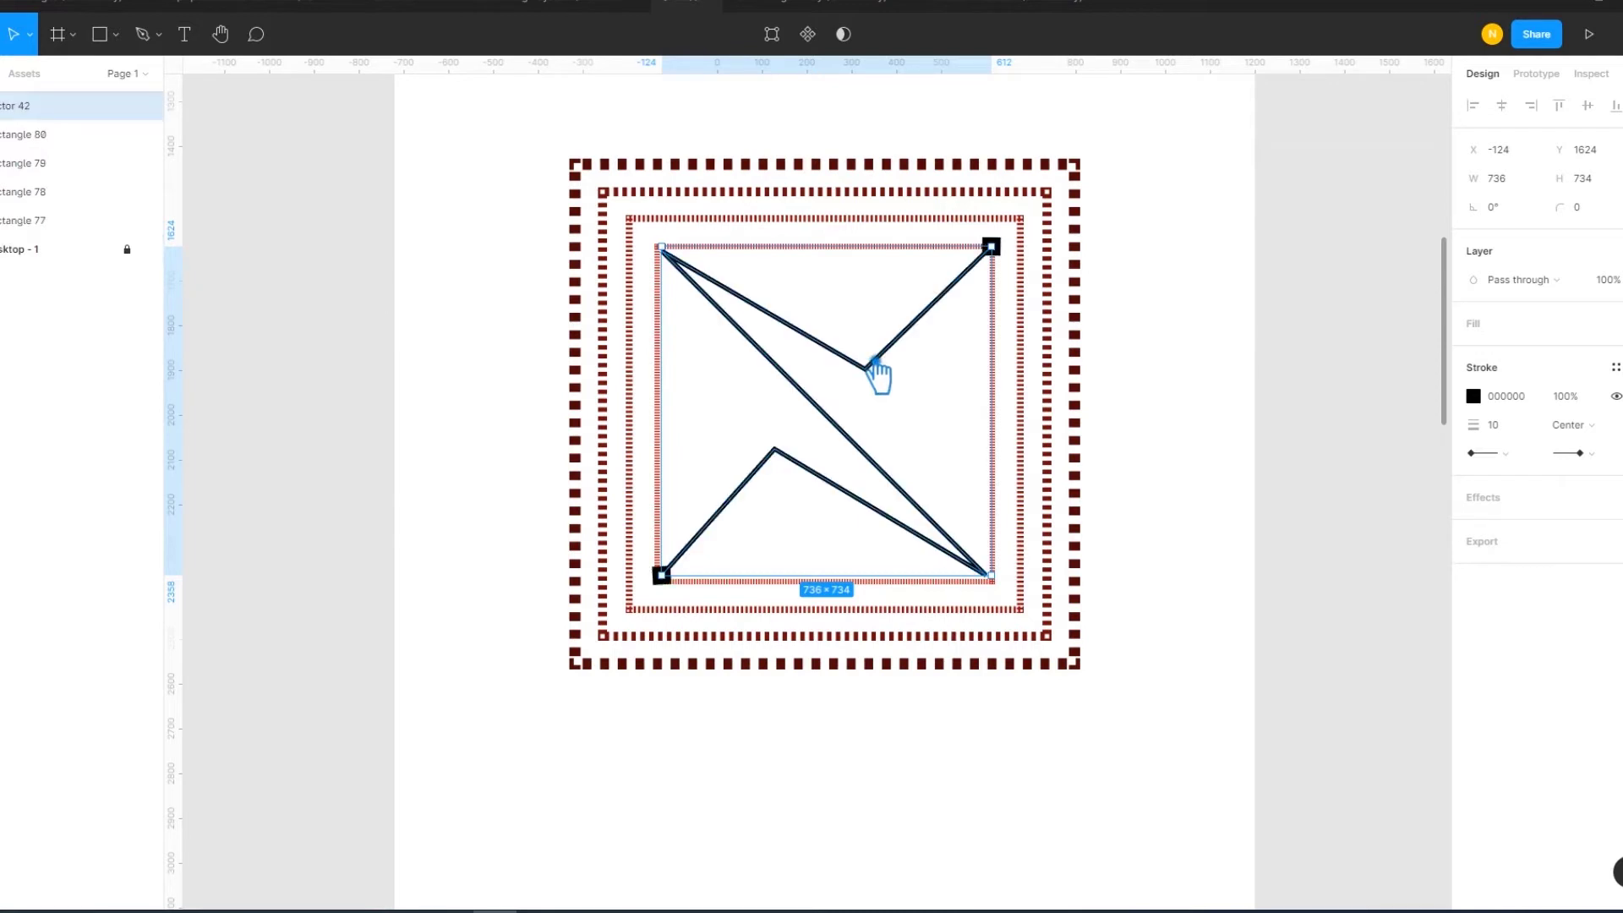
- Sample the red of the dashed square for the zigzag path's stroke and adjust it to EE3C3C
left_click(1488, 404)
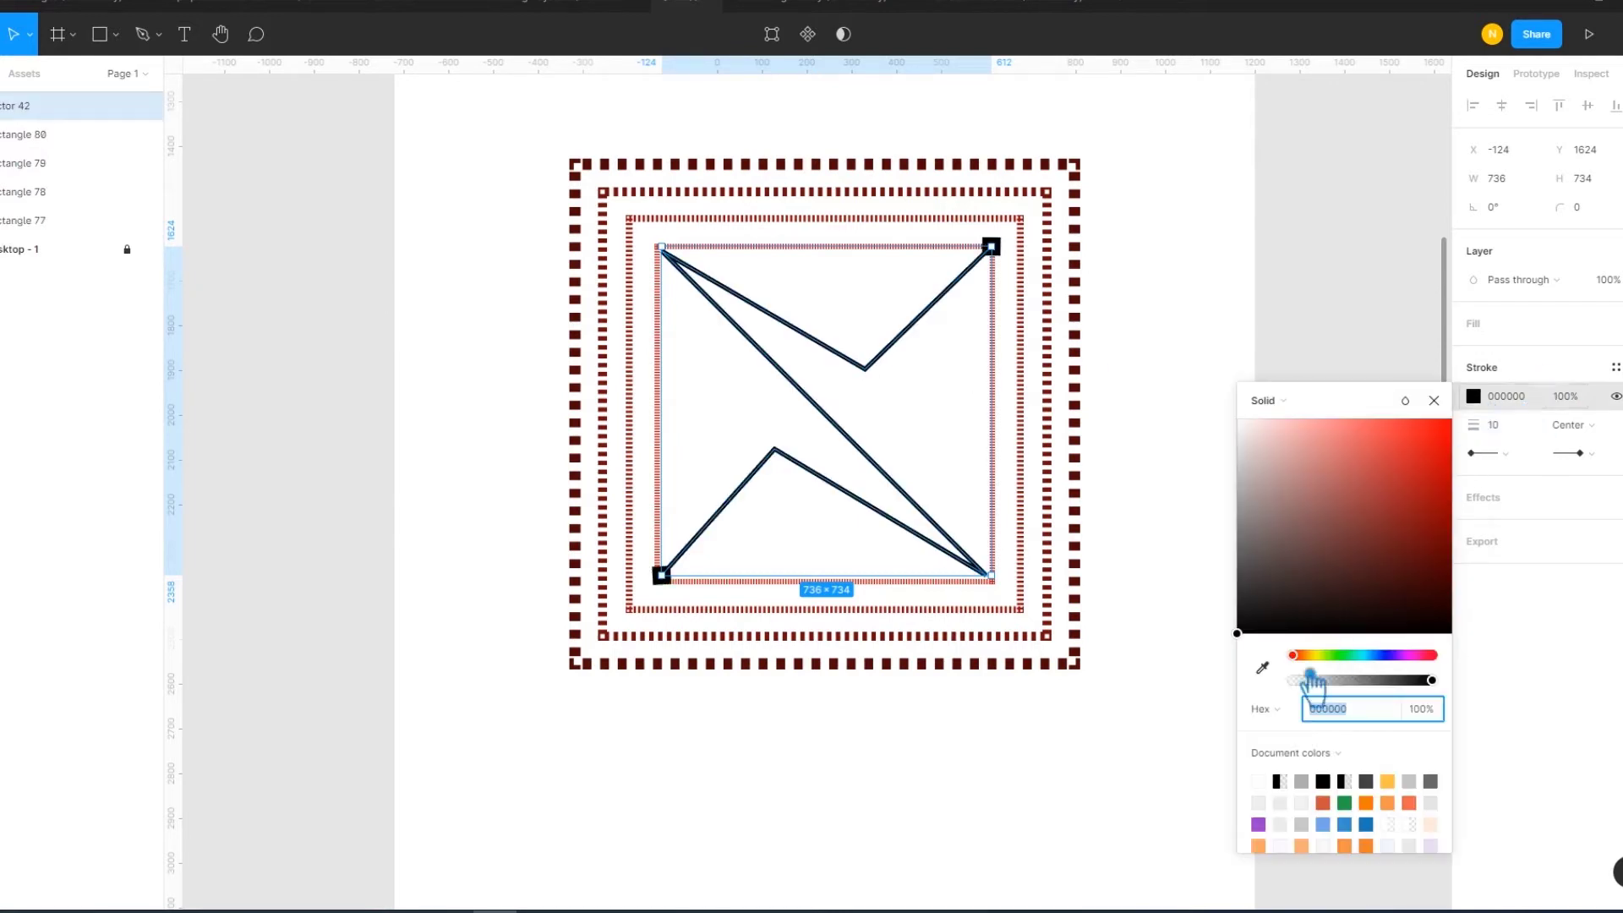
left_click(1262, 668)
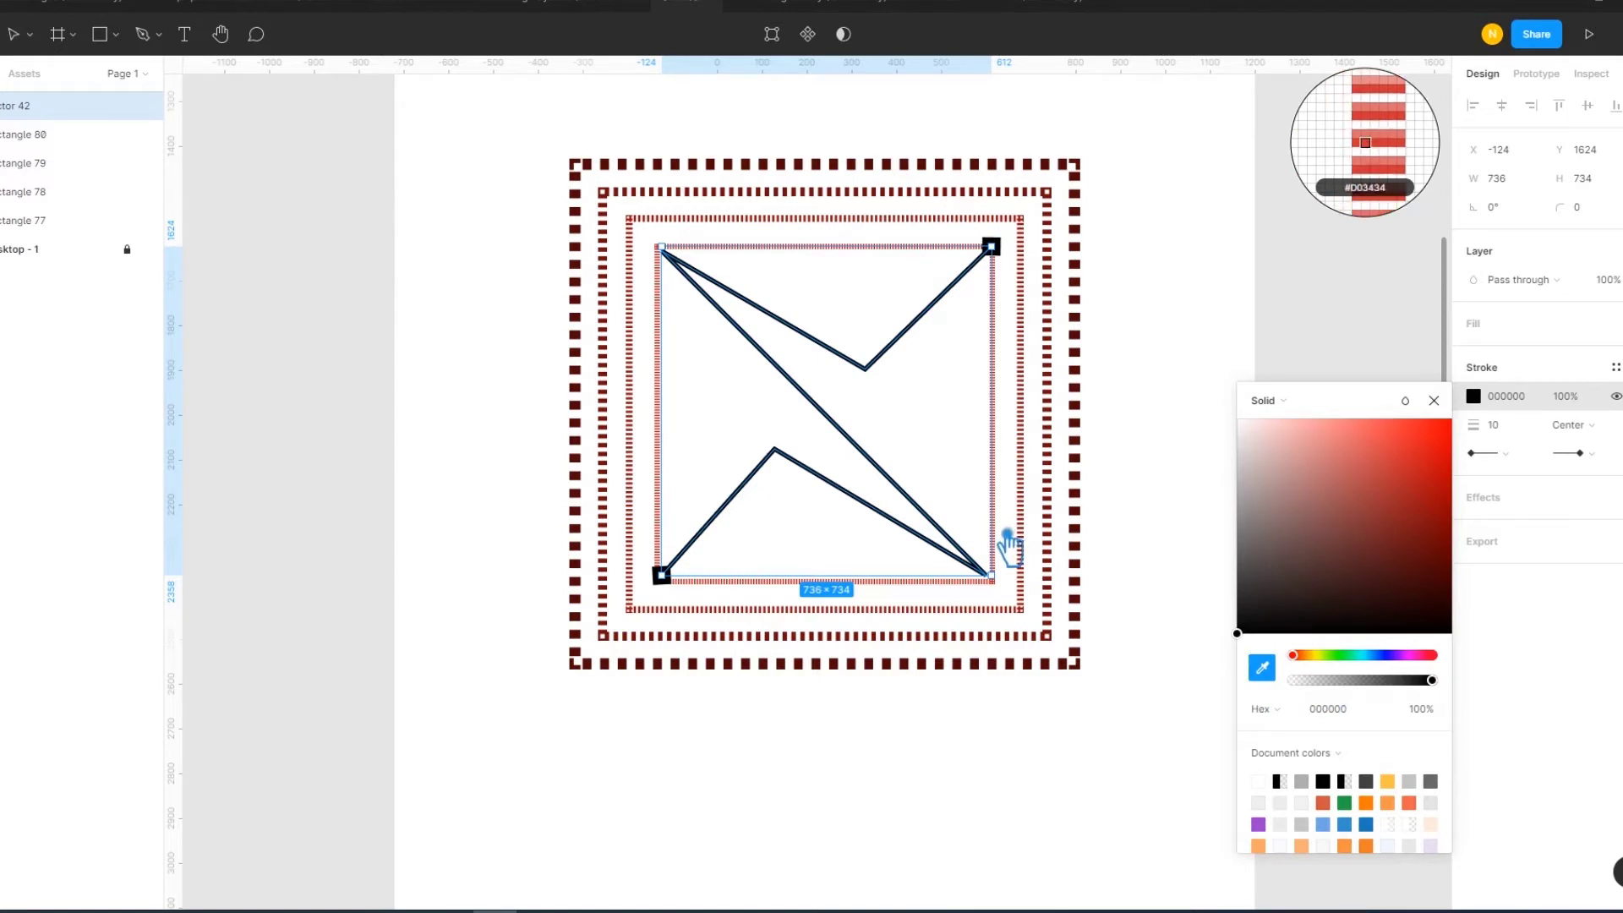
left_click(1006, 534)
left_click_drag(1409, 450, 1399, 437)
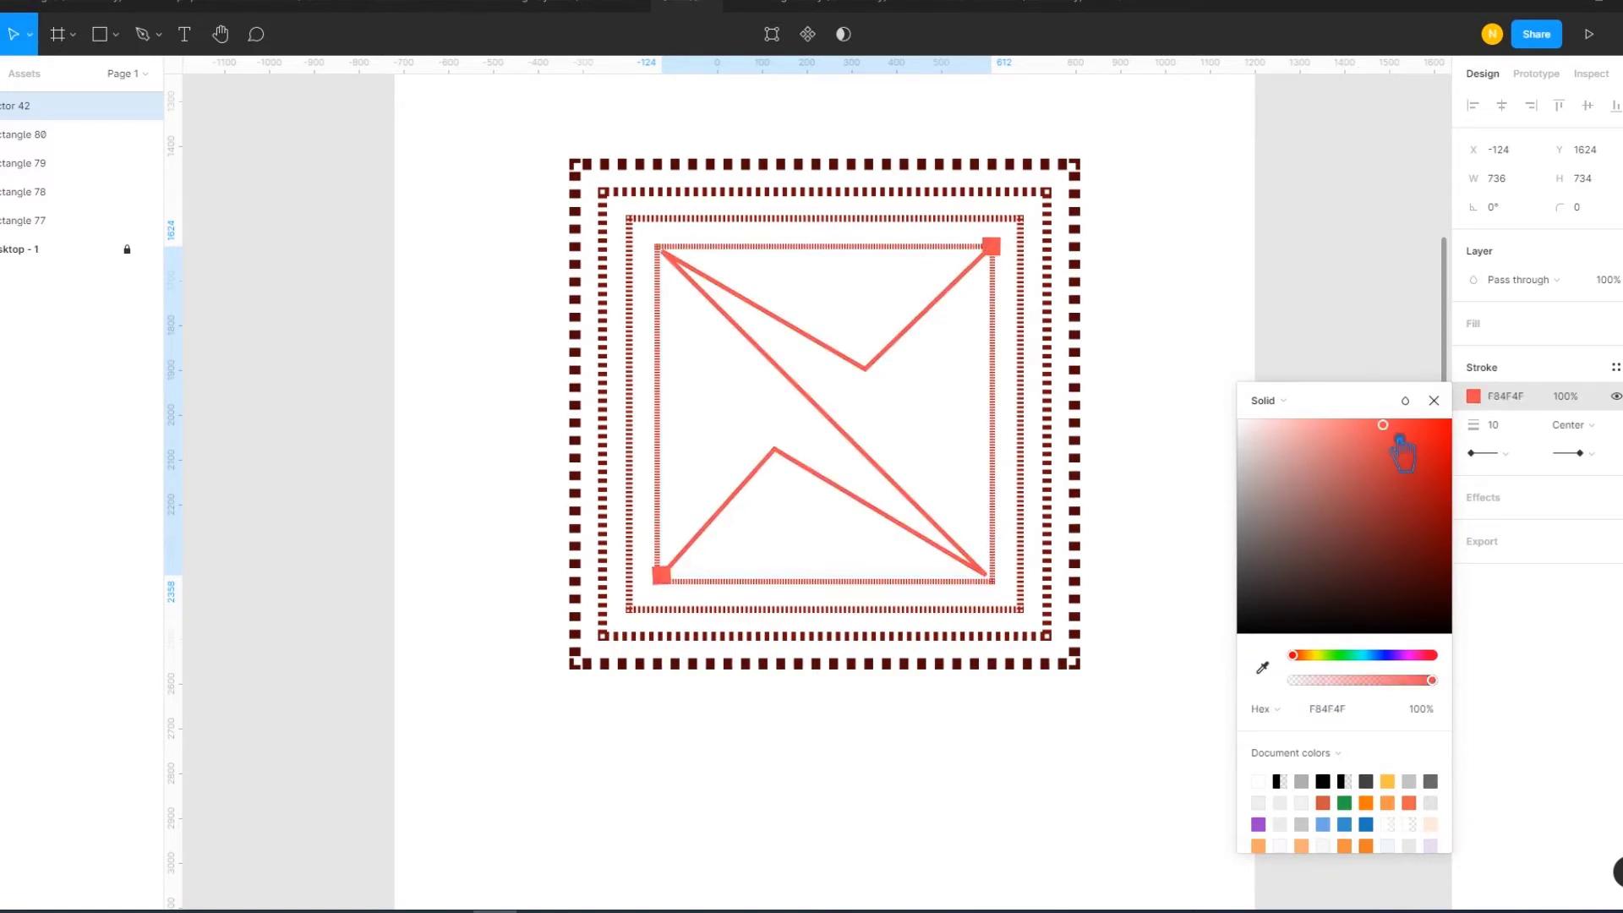
left_click(1397, 433)
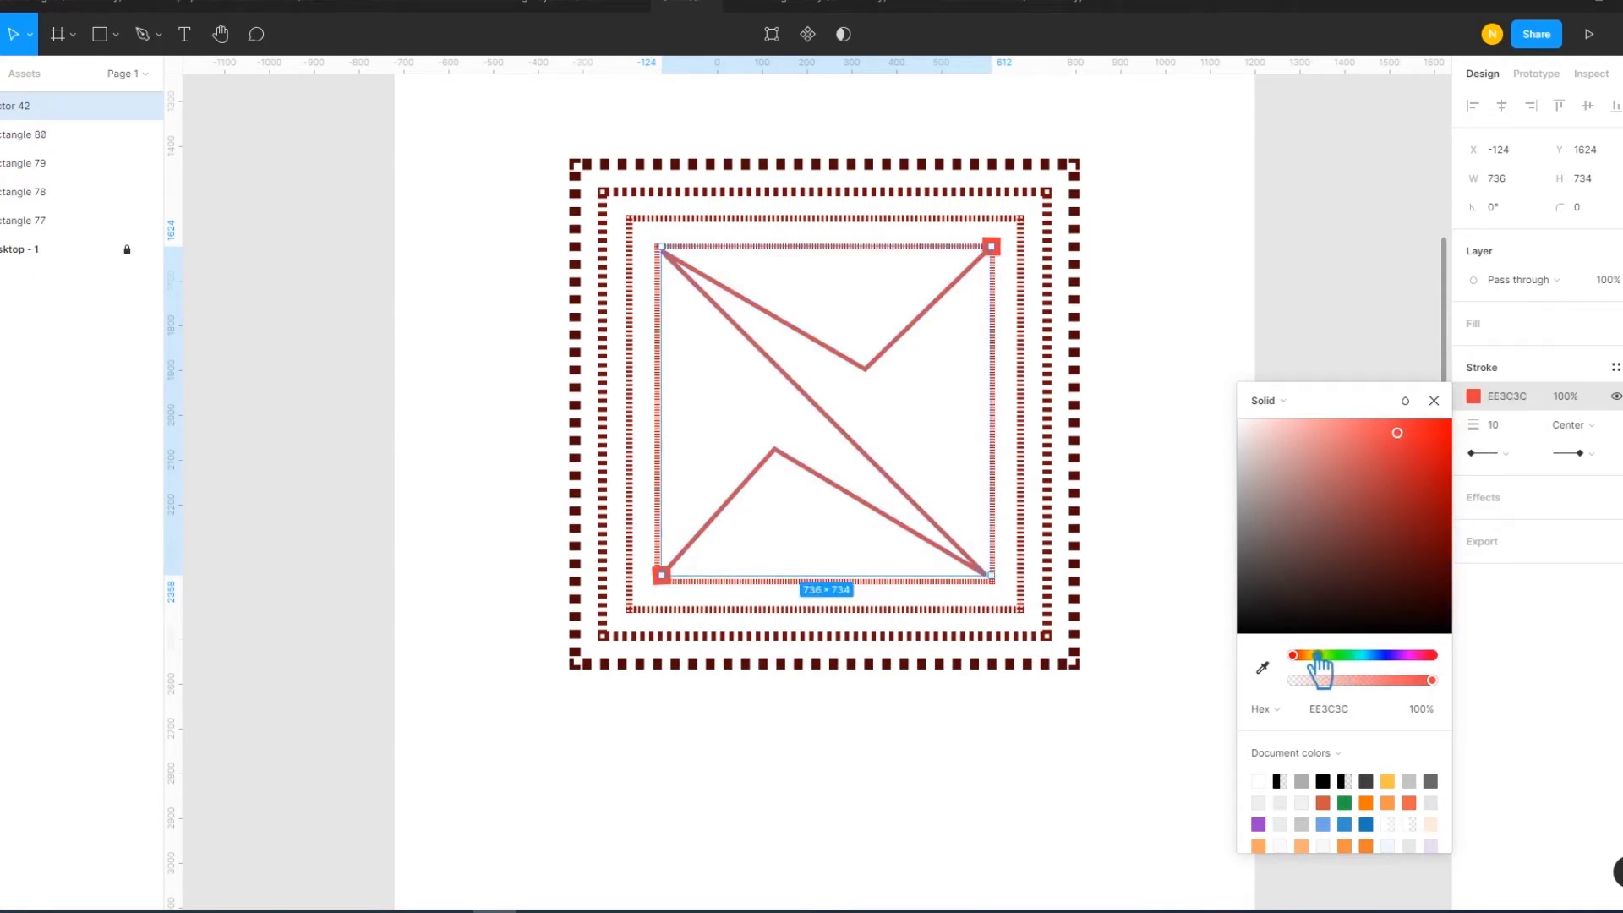
- Shift the zigzag path's stroke colour from red to a deep orange, EE6B0C
left_click_drag(1312, 665, 1317, 666)
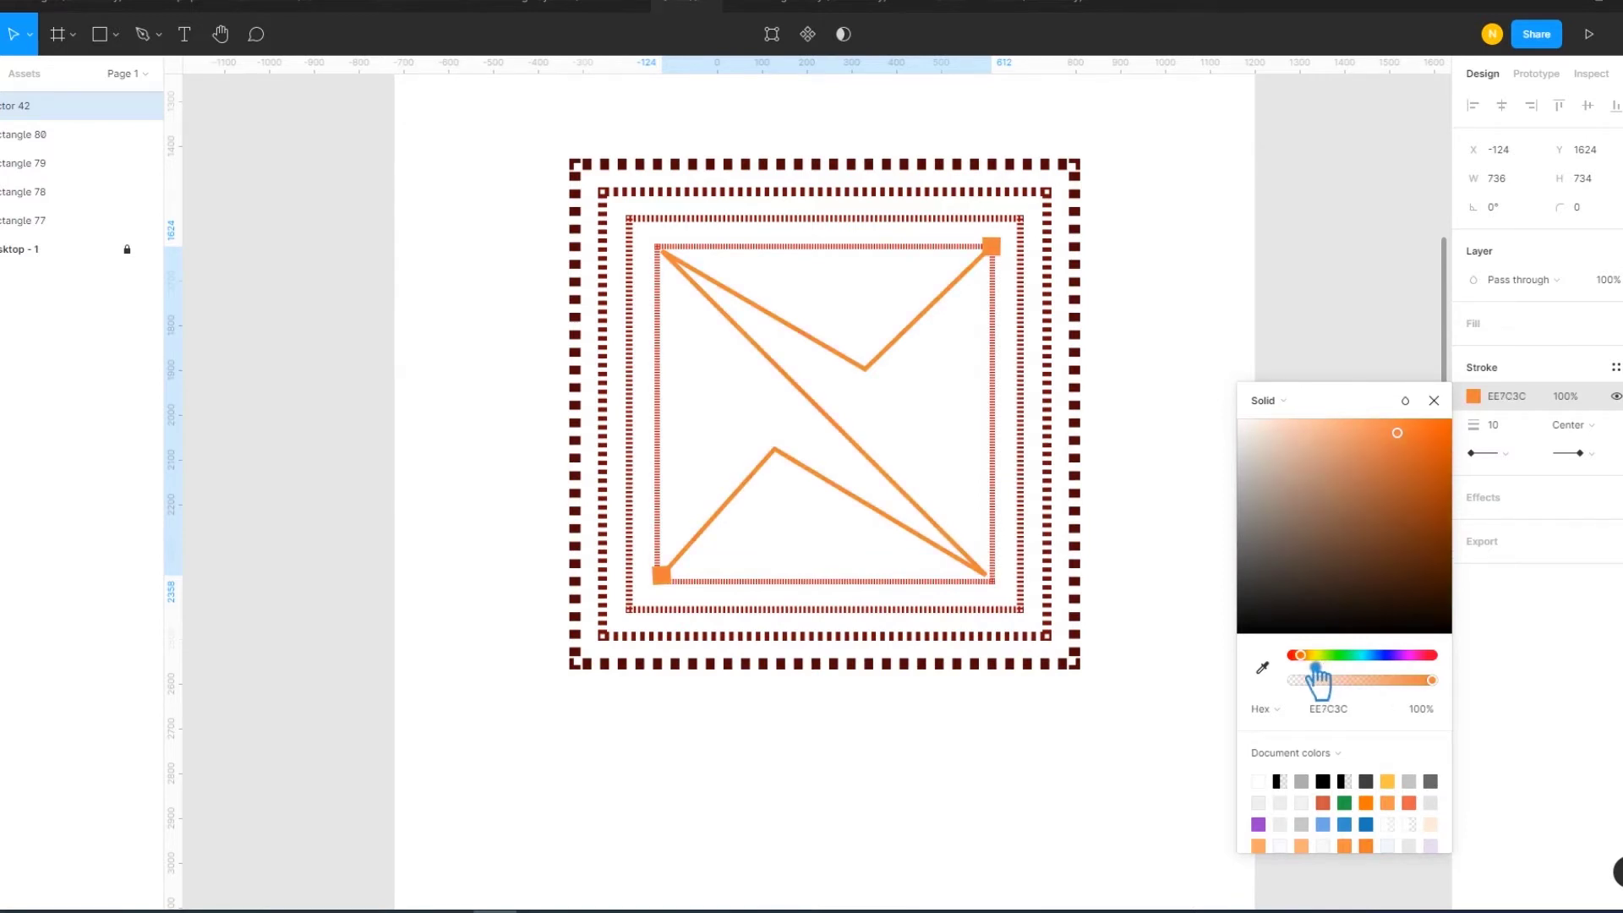
left_click_drag(1407, 434, 1526, 399)
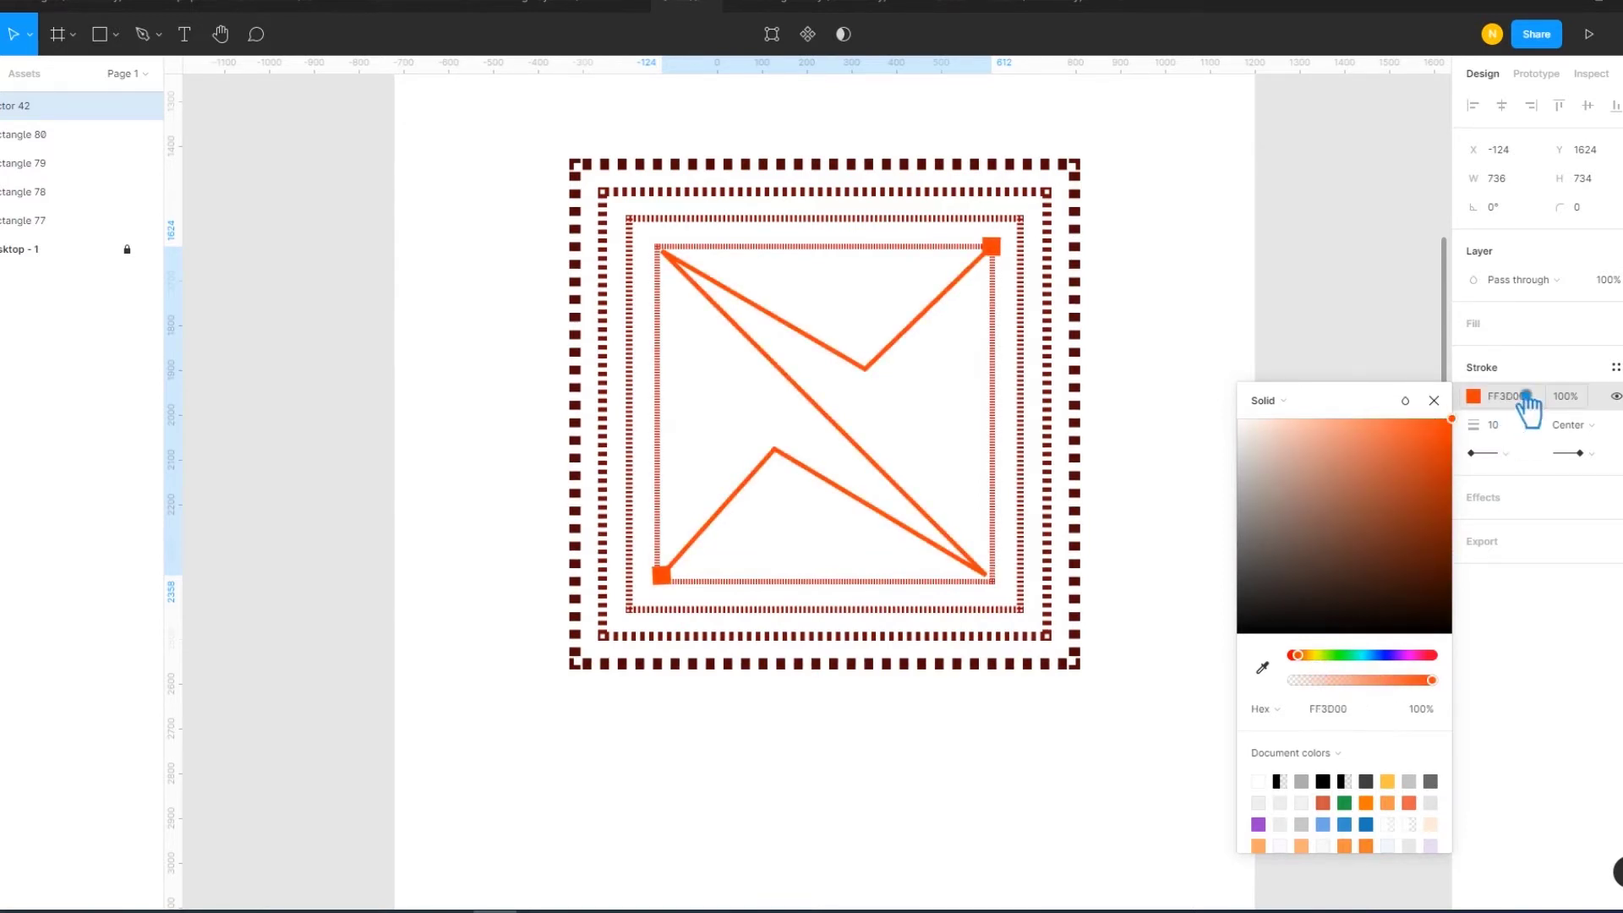
mouse_move(1307, 667)
left_mouse_down()
mouse_move(1322, 660)
mouse_move(1321, 676)
left_mouse_up()
left_click(1442, 433)
- Set the zigzag path's stroke weight to 12 and deselect it
left_click(1466, 422)
left_click(1529, 431)
type("12")
key("Return")
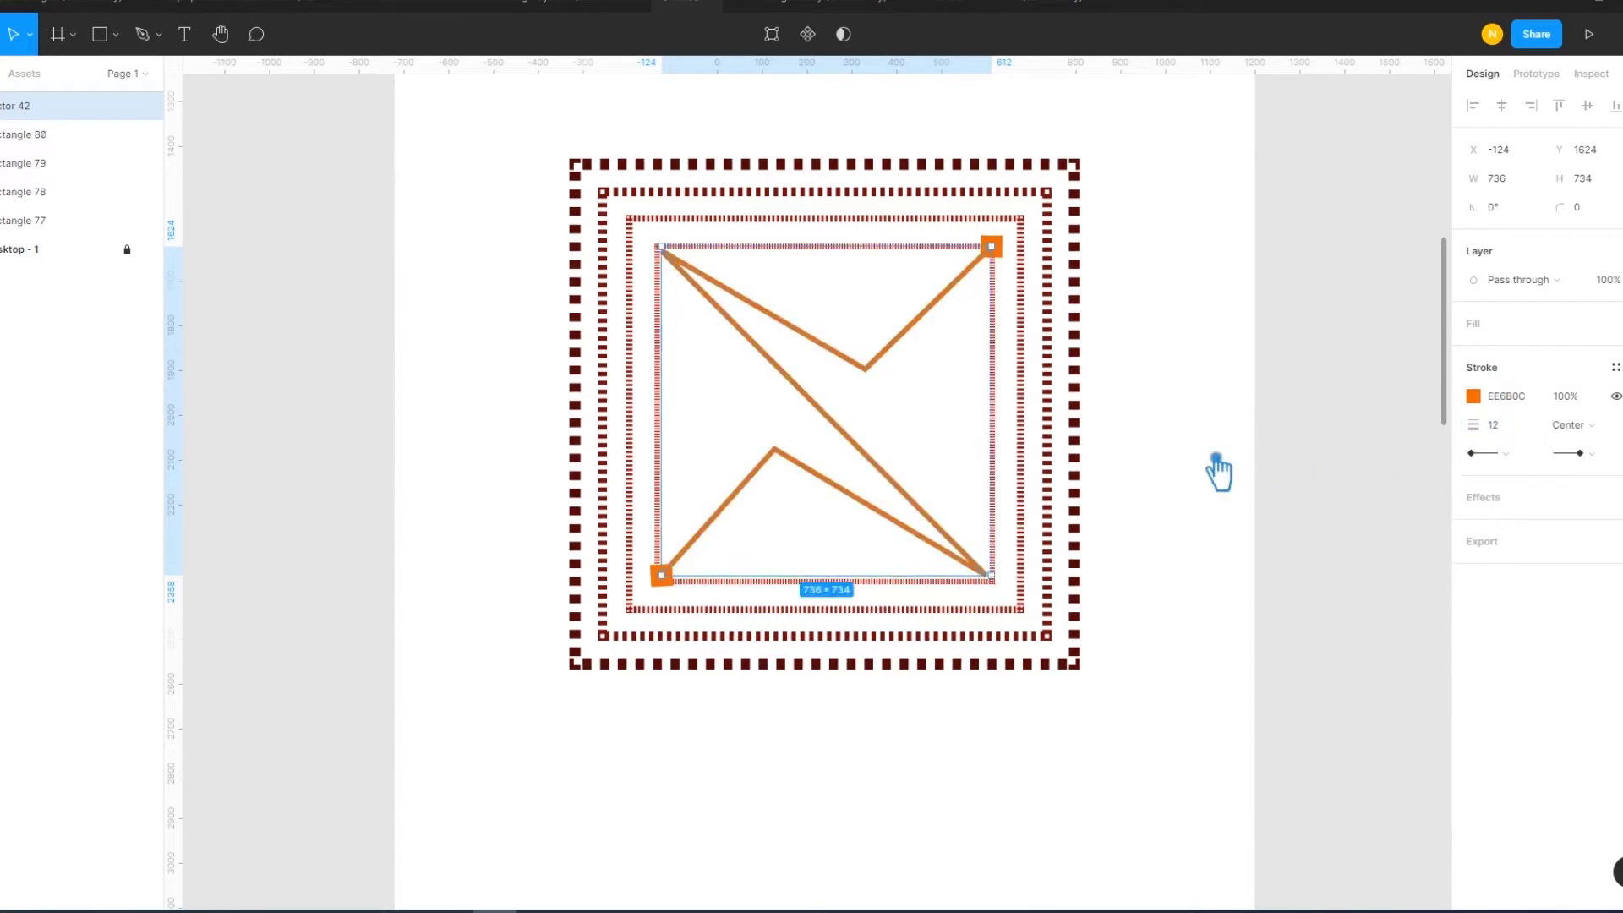
left_click(1192, 467)
- Change the zigzag path's stroke style to Dash with a dash length of 20
left_click(911, 358)
left_click(1615, 367)
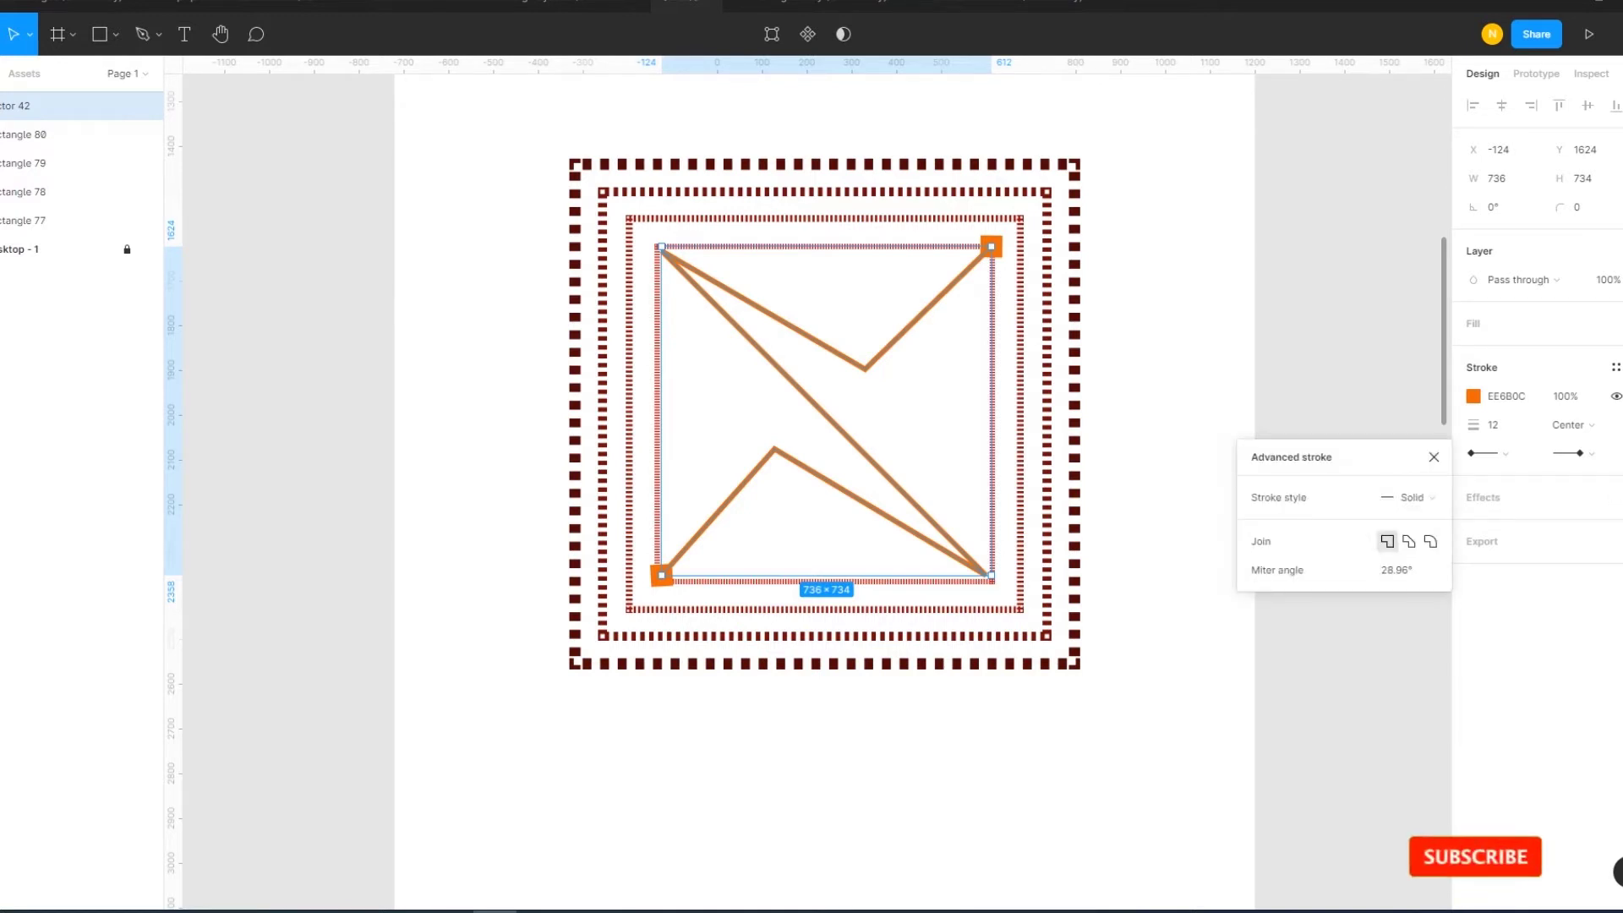
left_click(1429, 498)
left_click(1438, 523)
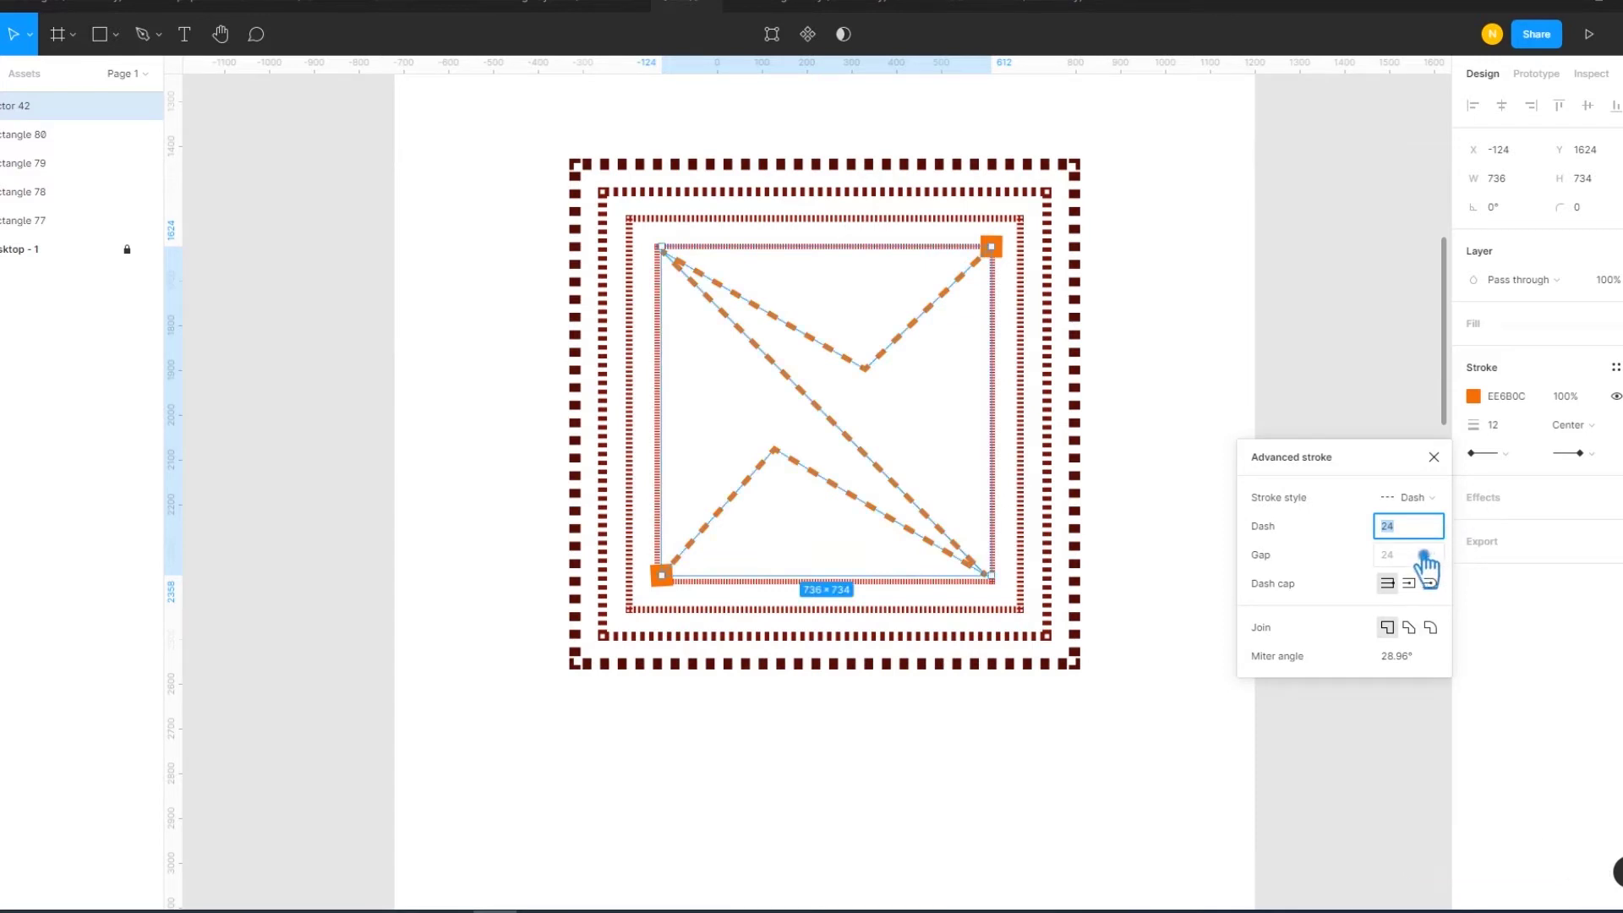
type("20")
key("Return")
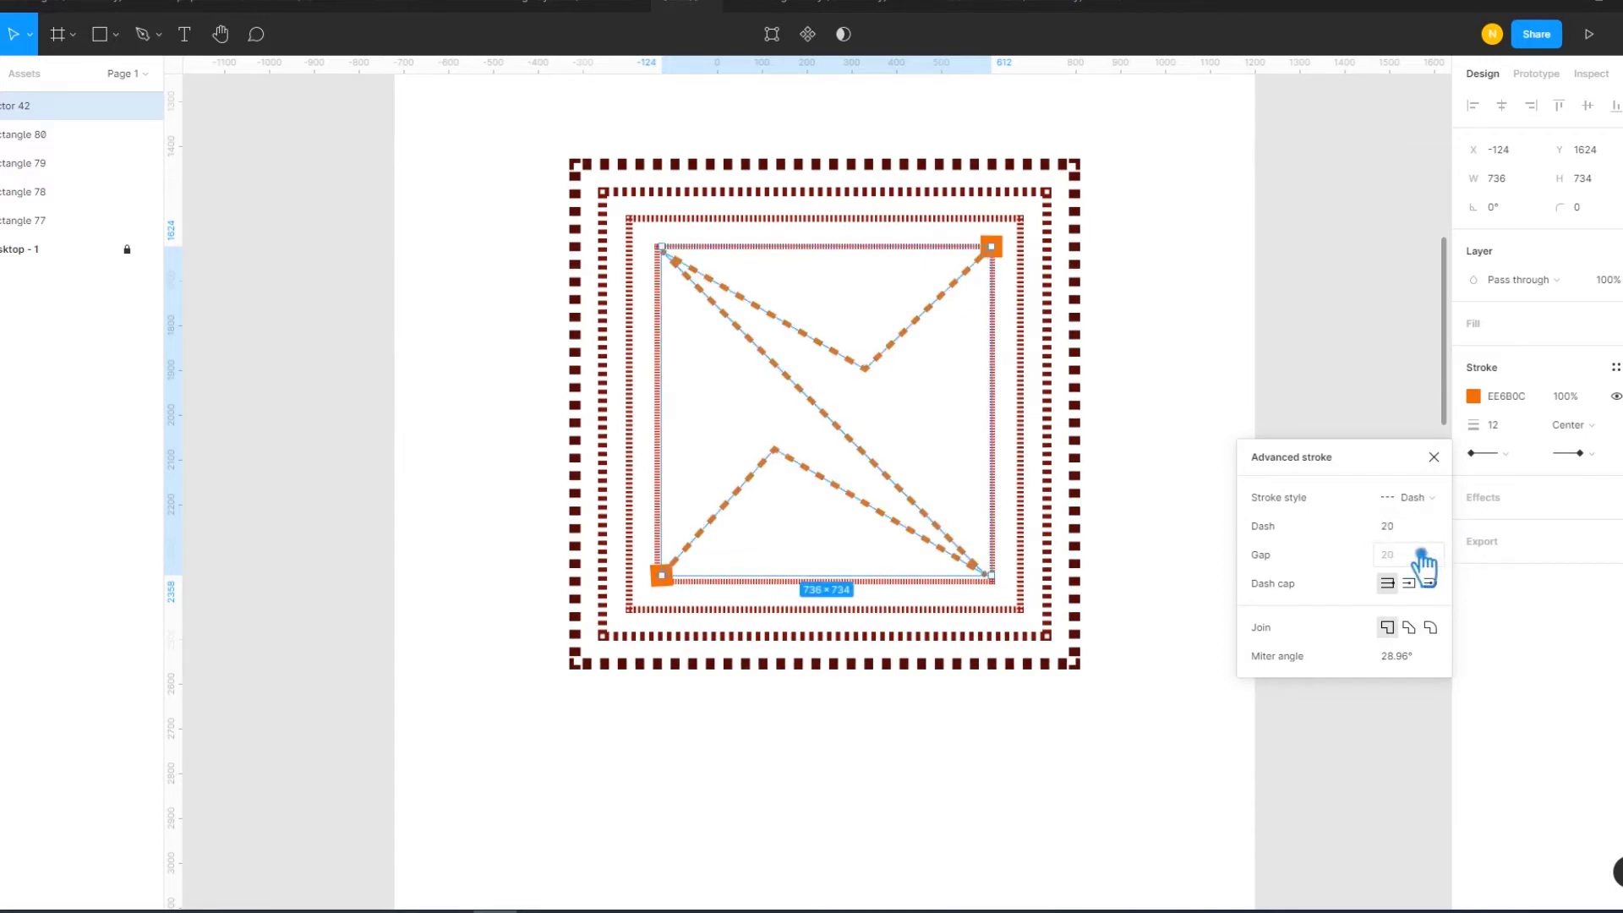
- Try dash lengths of 15 and 10 on the zigzag path's stroke
left_click(1412, 531)
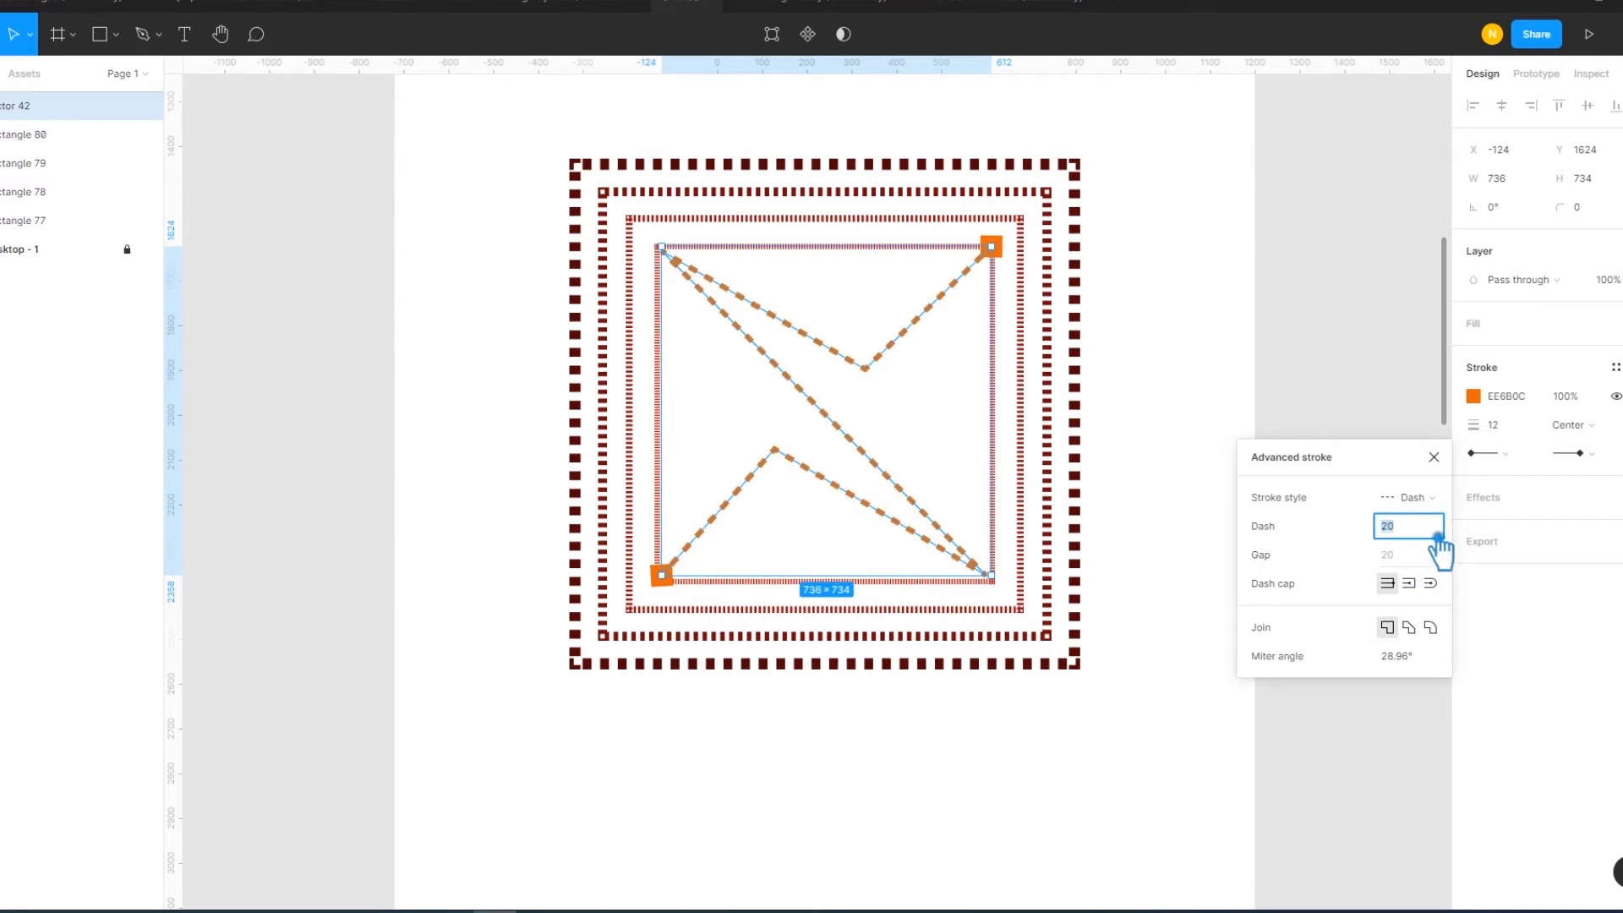
type("15")
key("Return")
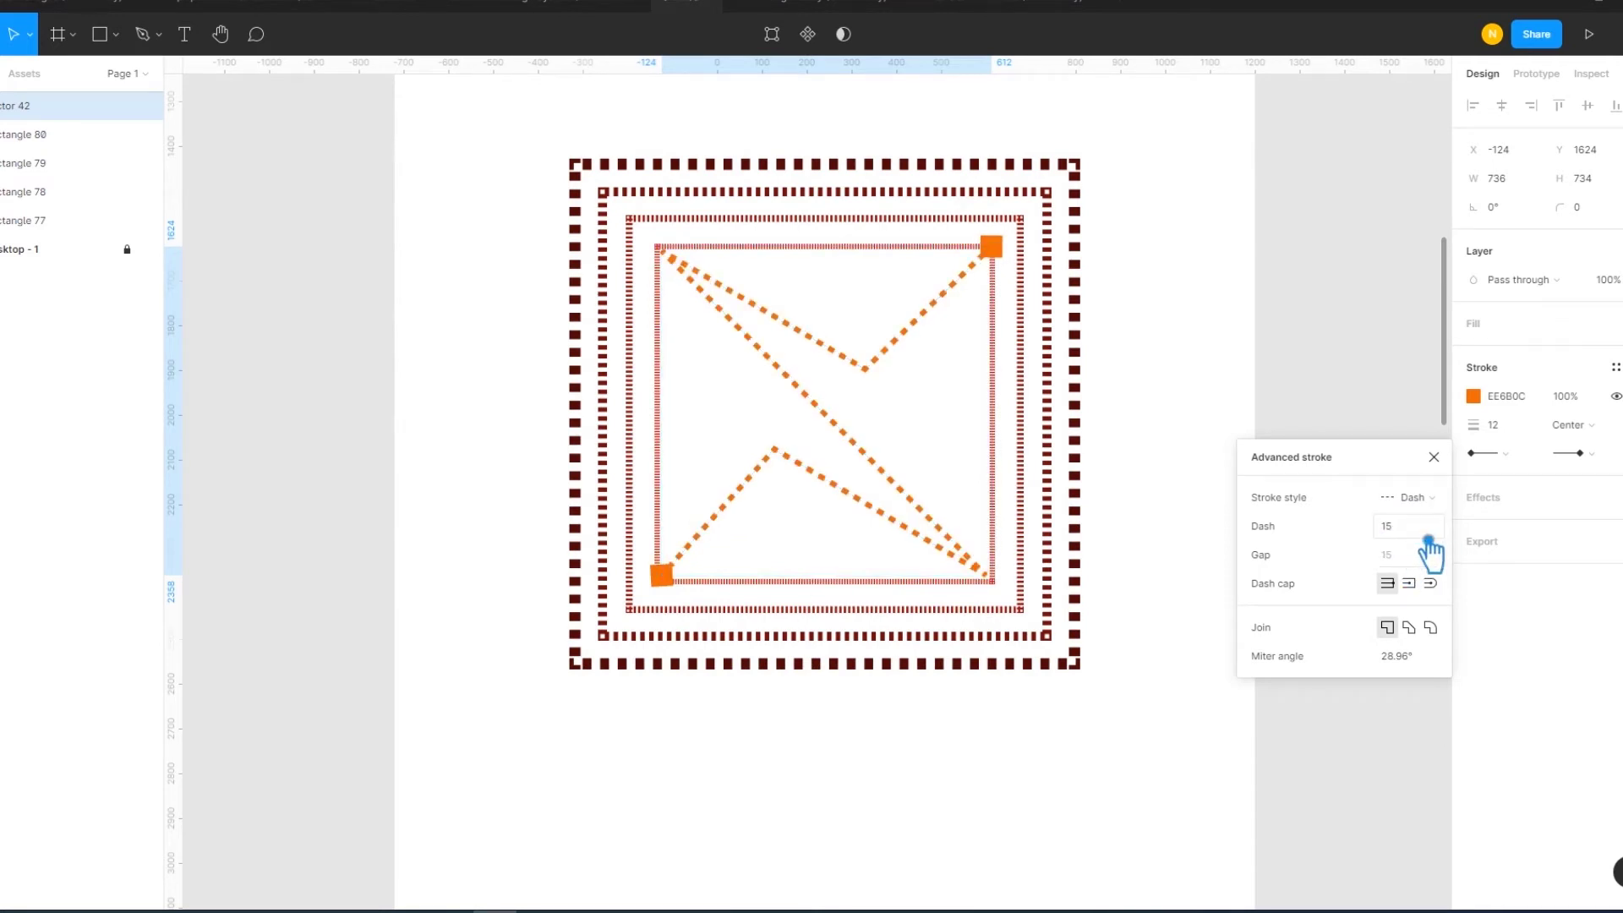
left_click(1418, 533)
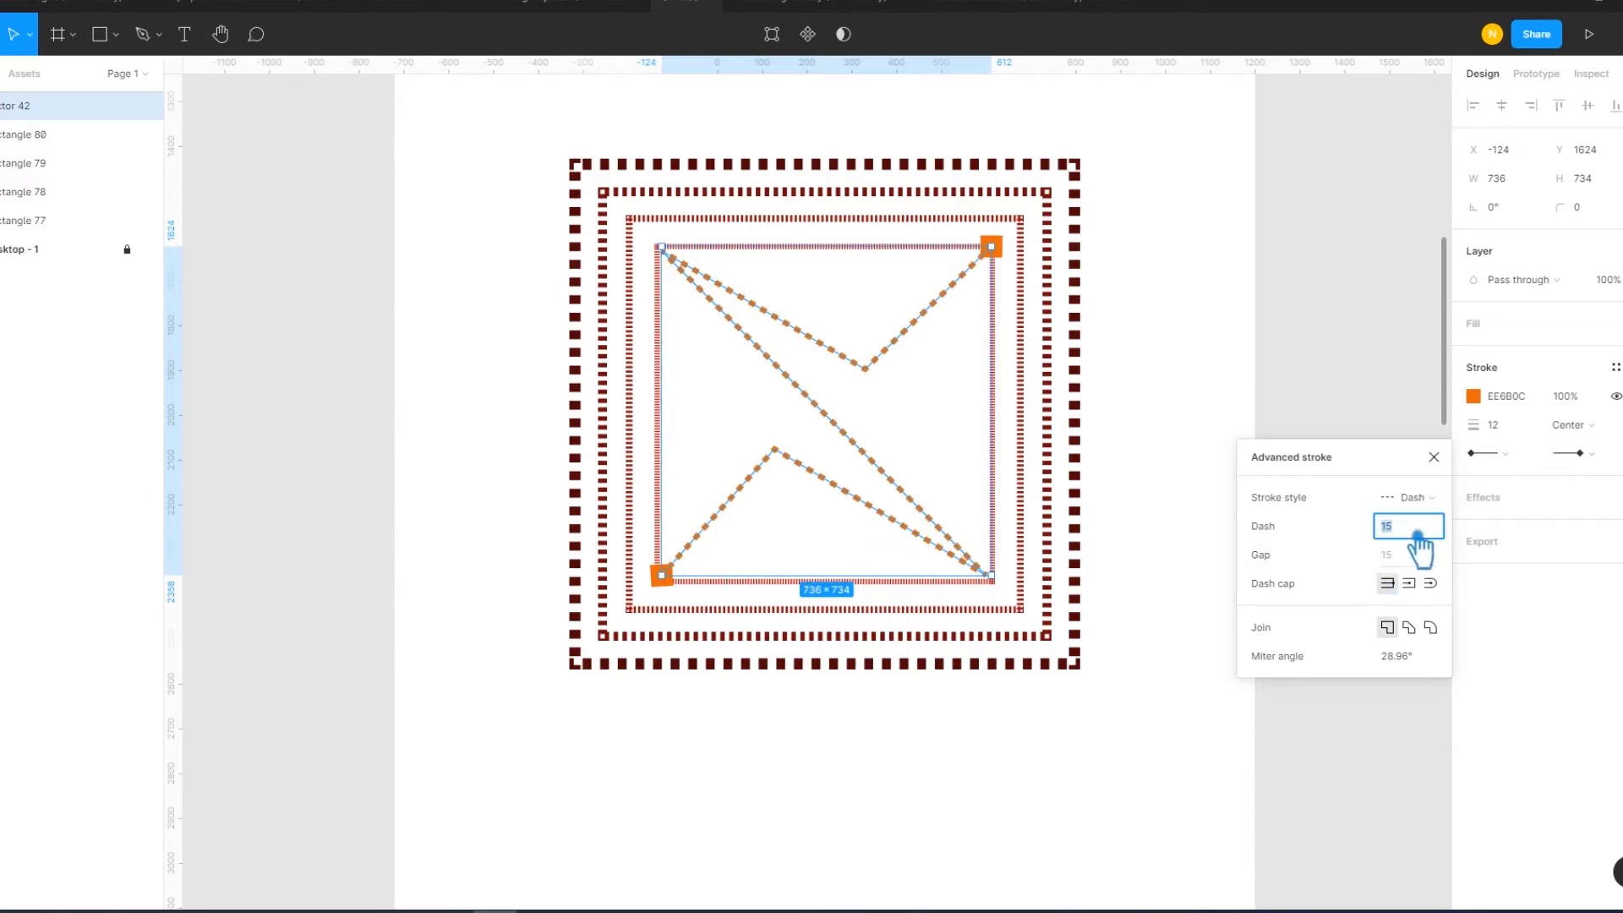
type("10")
key("Return")
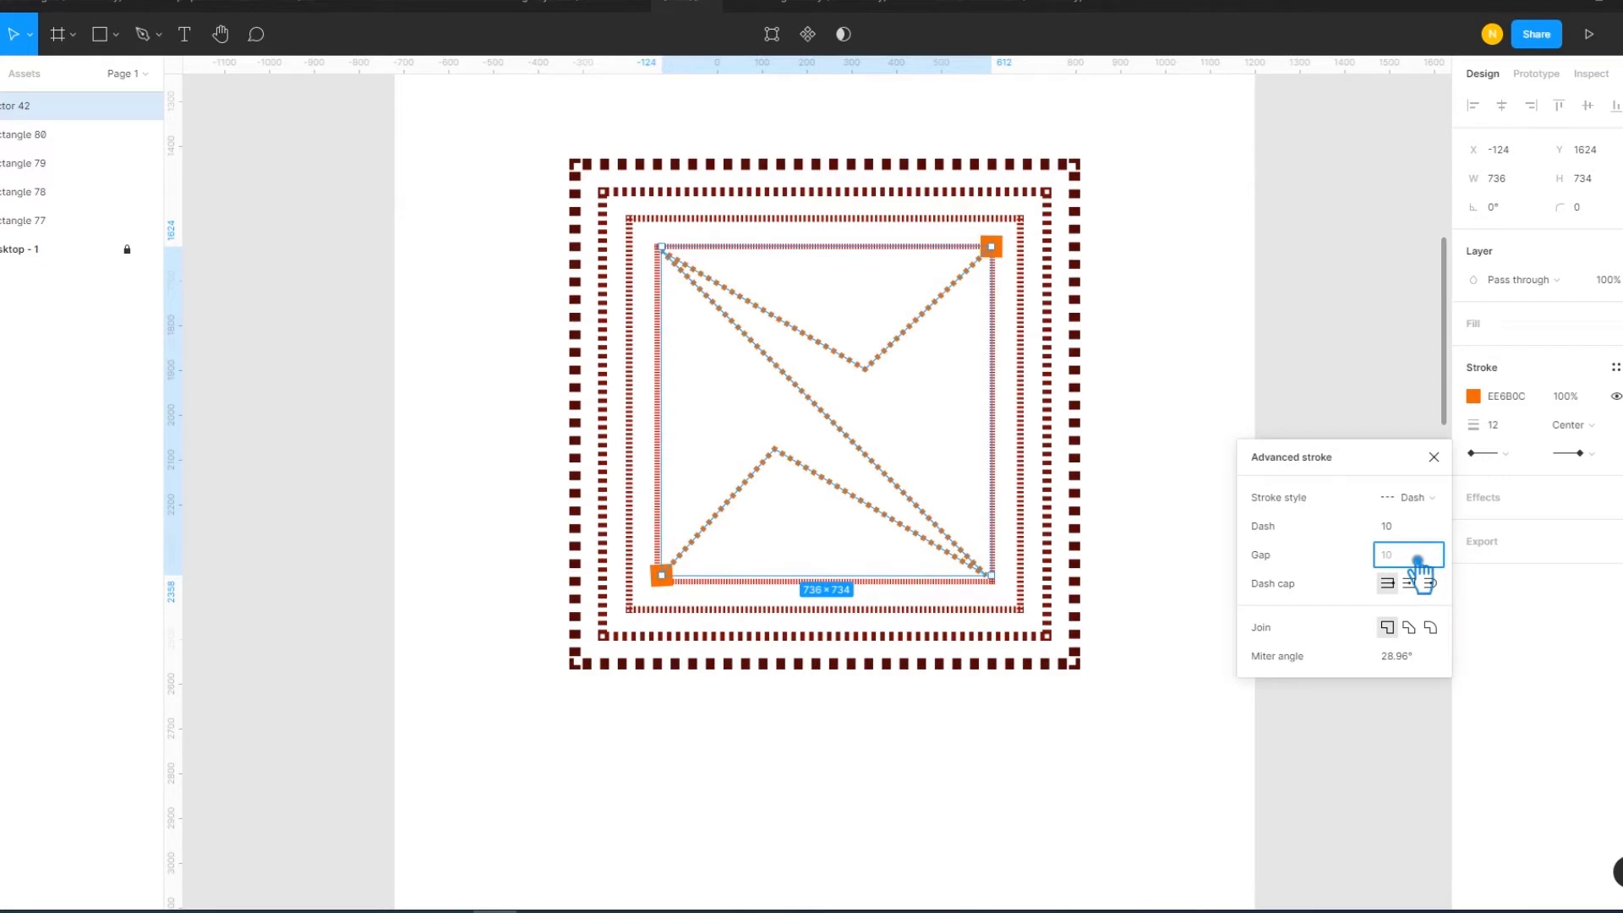
- Set the zigzag path's dash gap to 5 and dash length to 20, and deselect the path
left_click(1418, 556)
type("5")
key("Return")
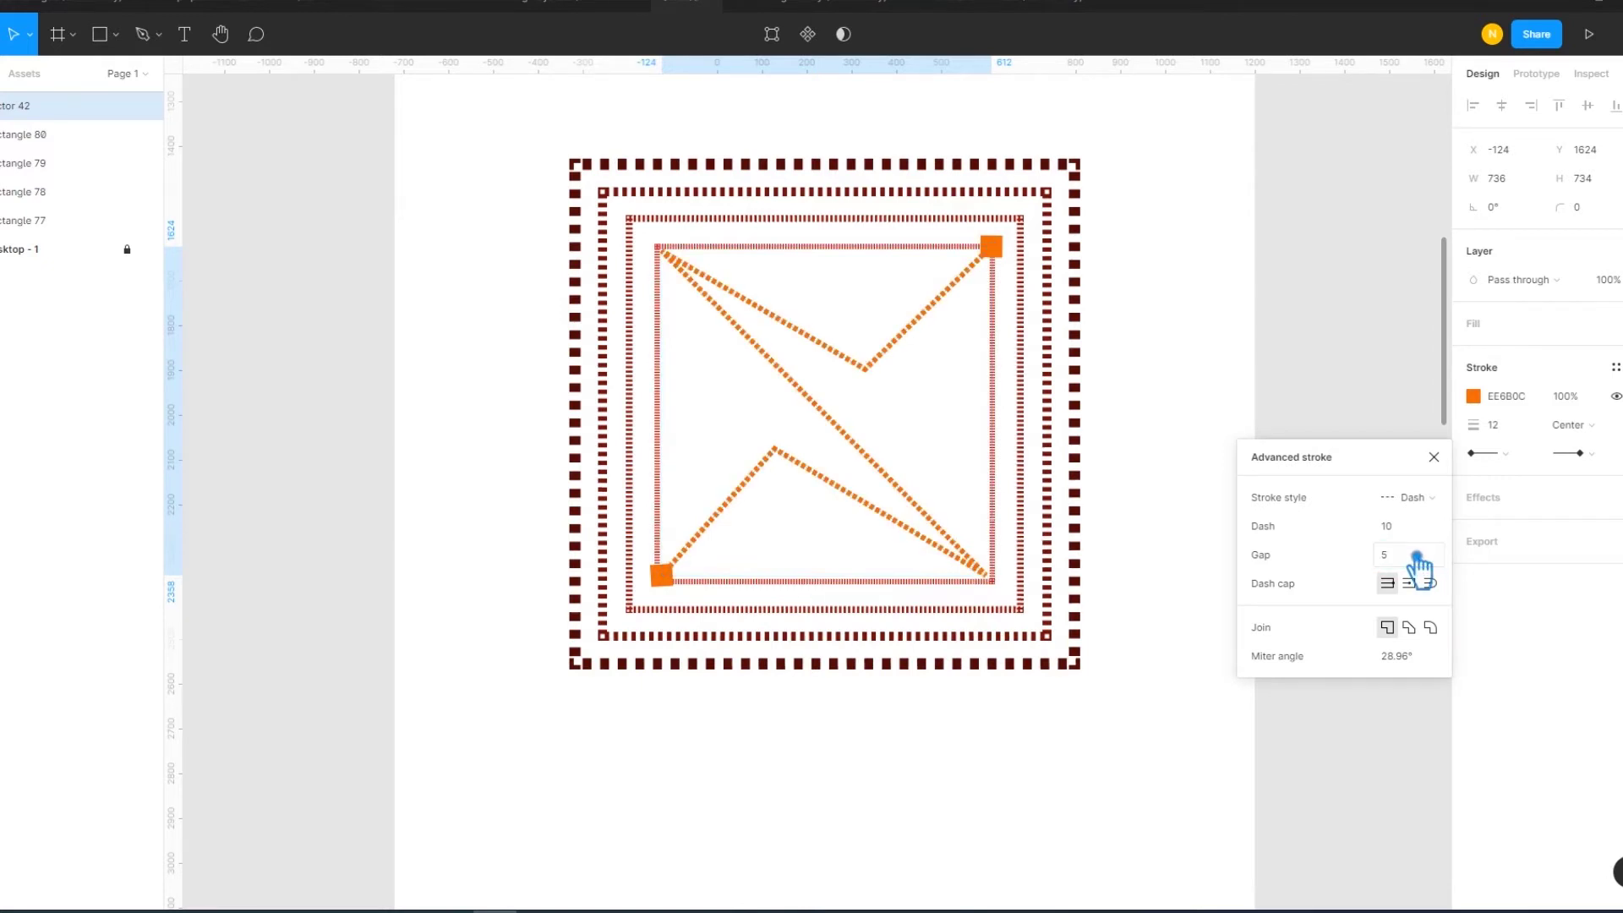
left_click(1413, 533)
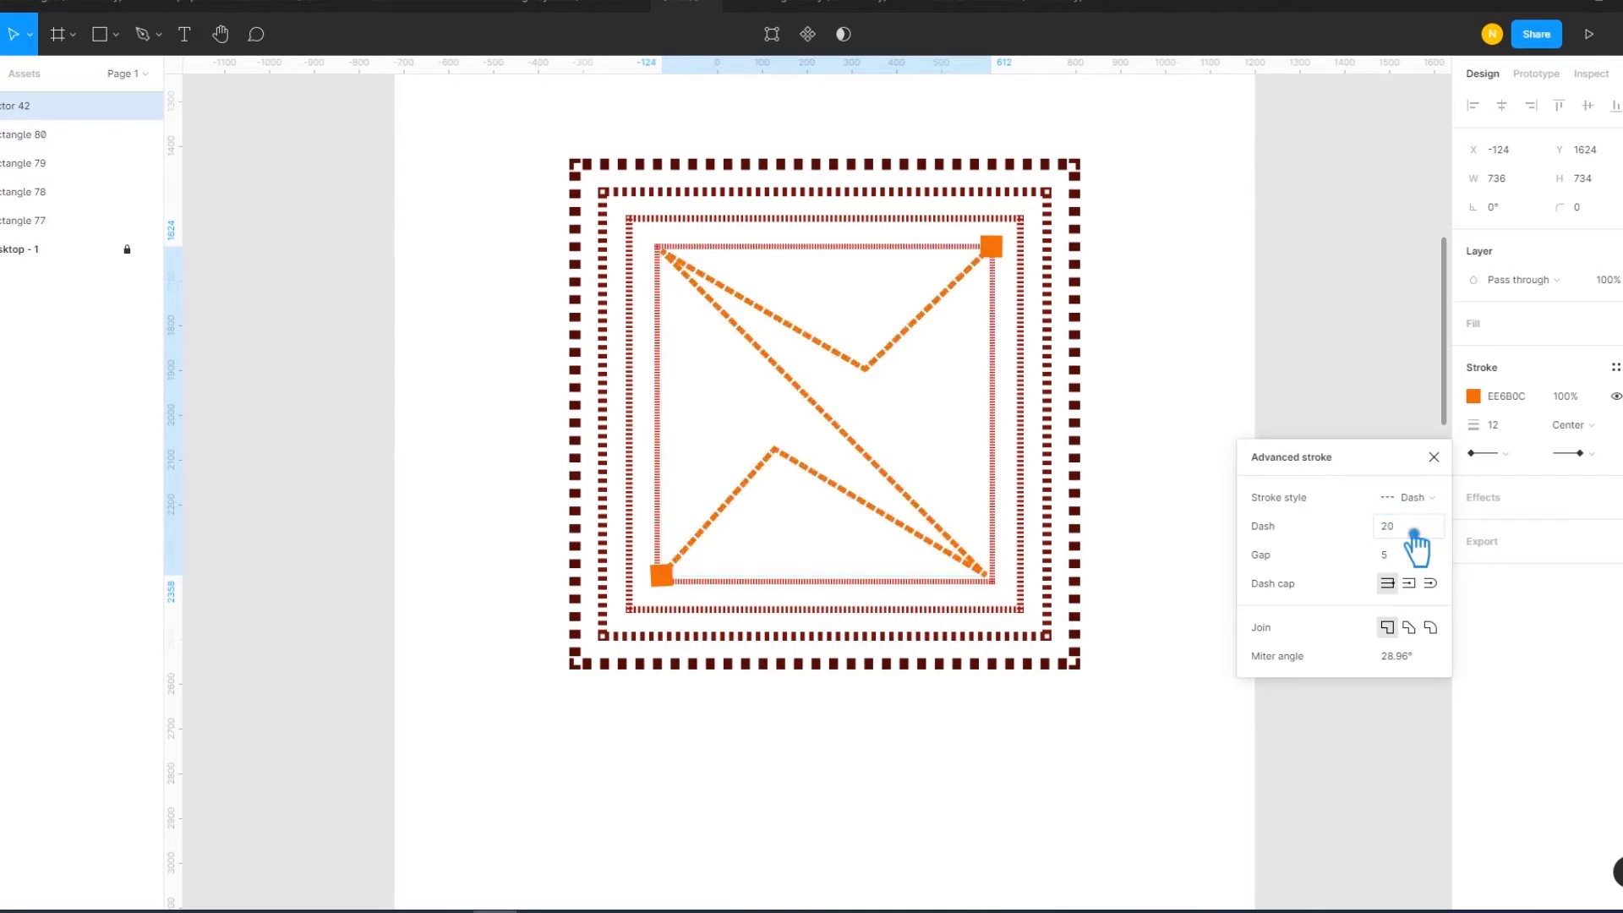
key("Return")
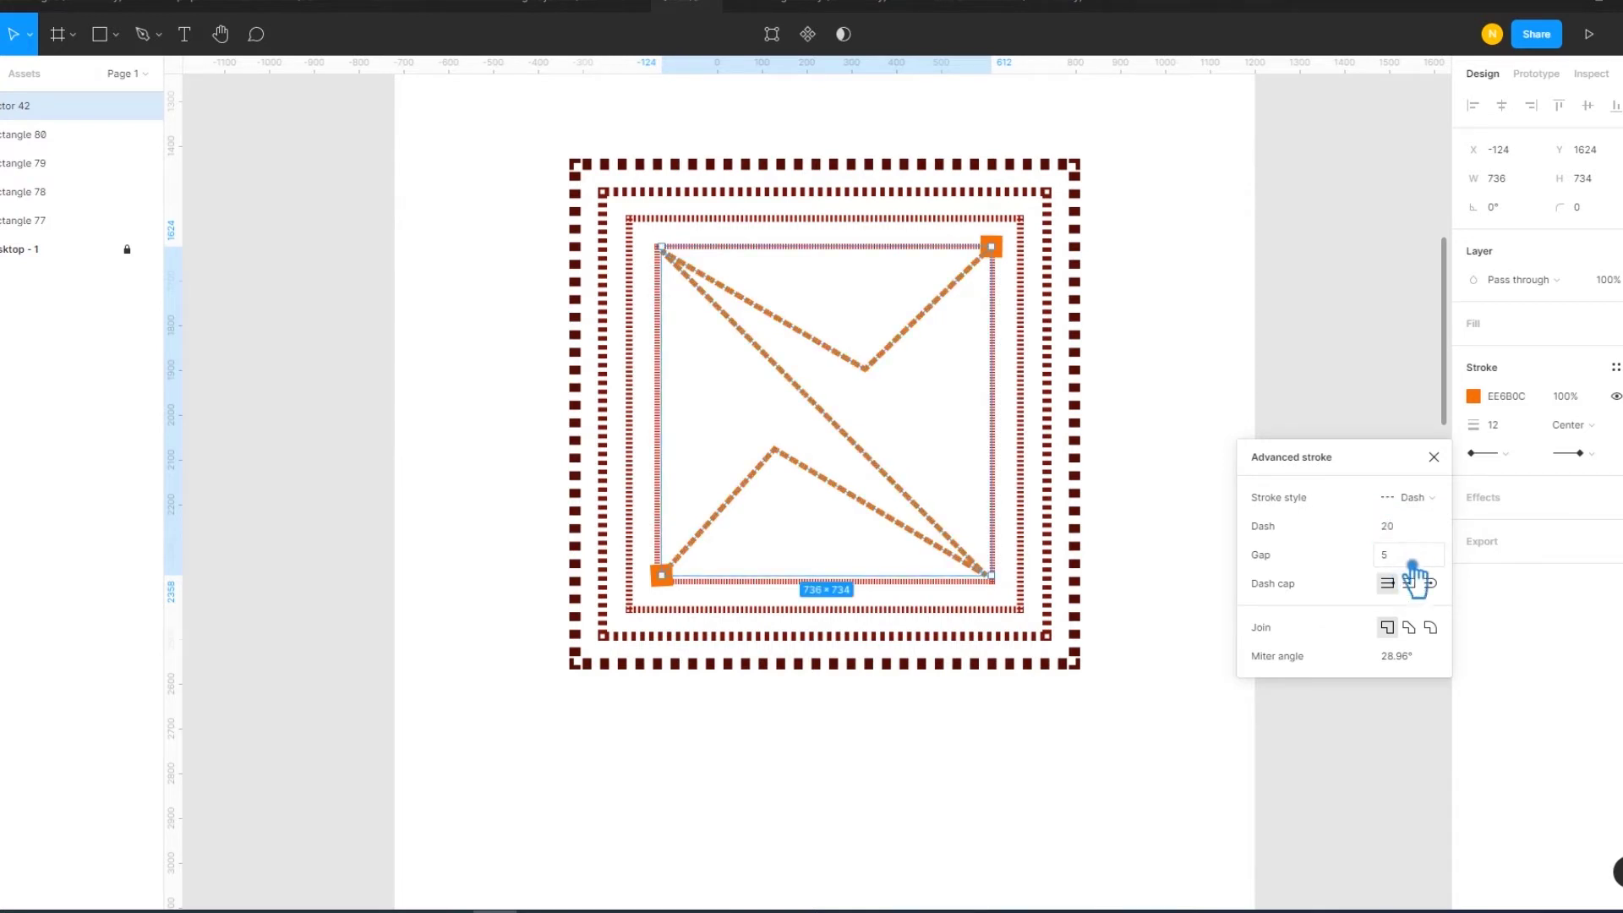
left_click(1233, 517)
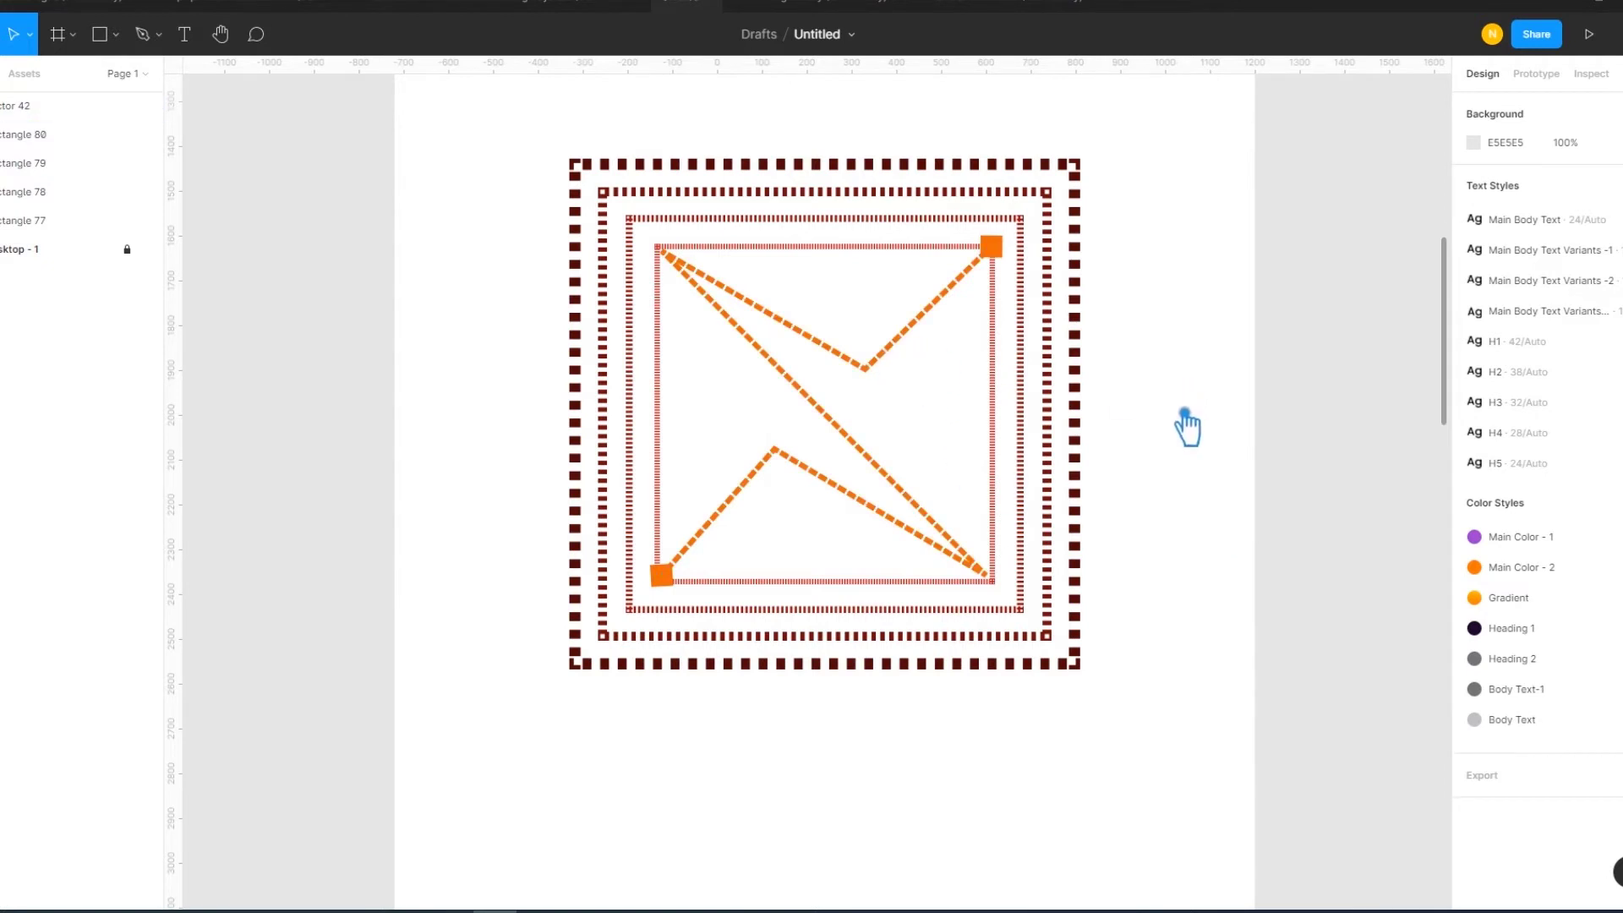
- Bring the innermost dashed square one layer forward, above the zigzag path, and deselect it
left_click(1006, 326)
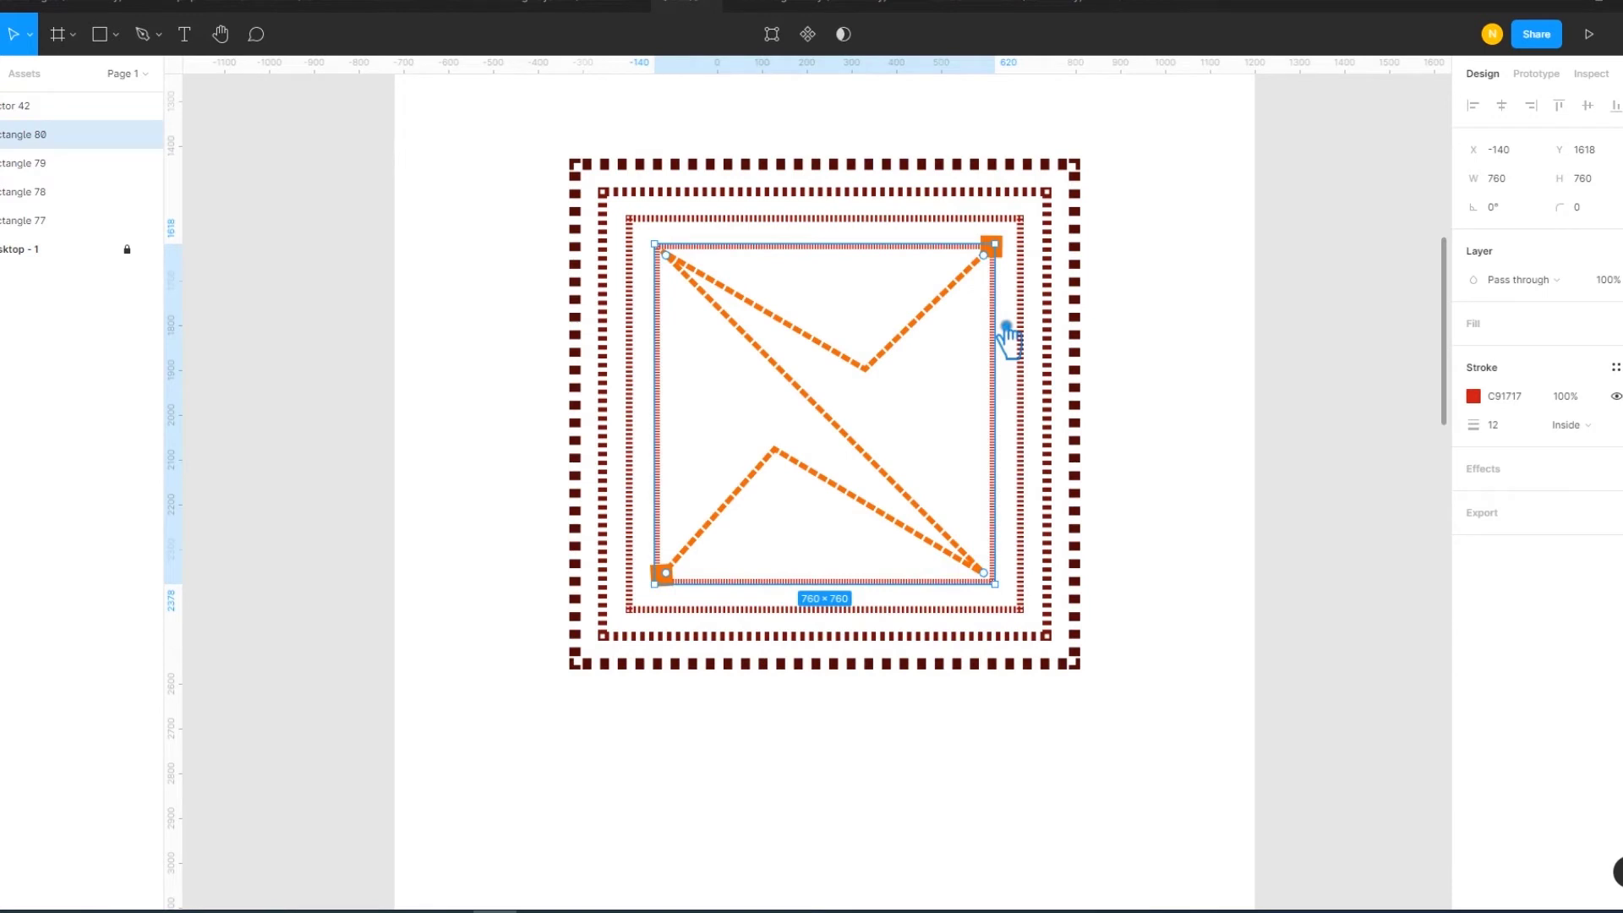
key("ctrl+]")
left_click(1134, 333)
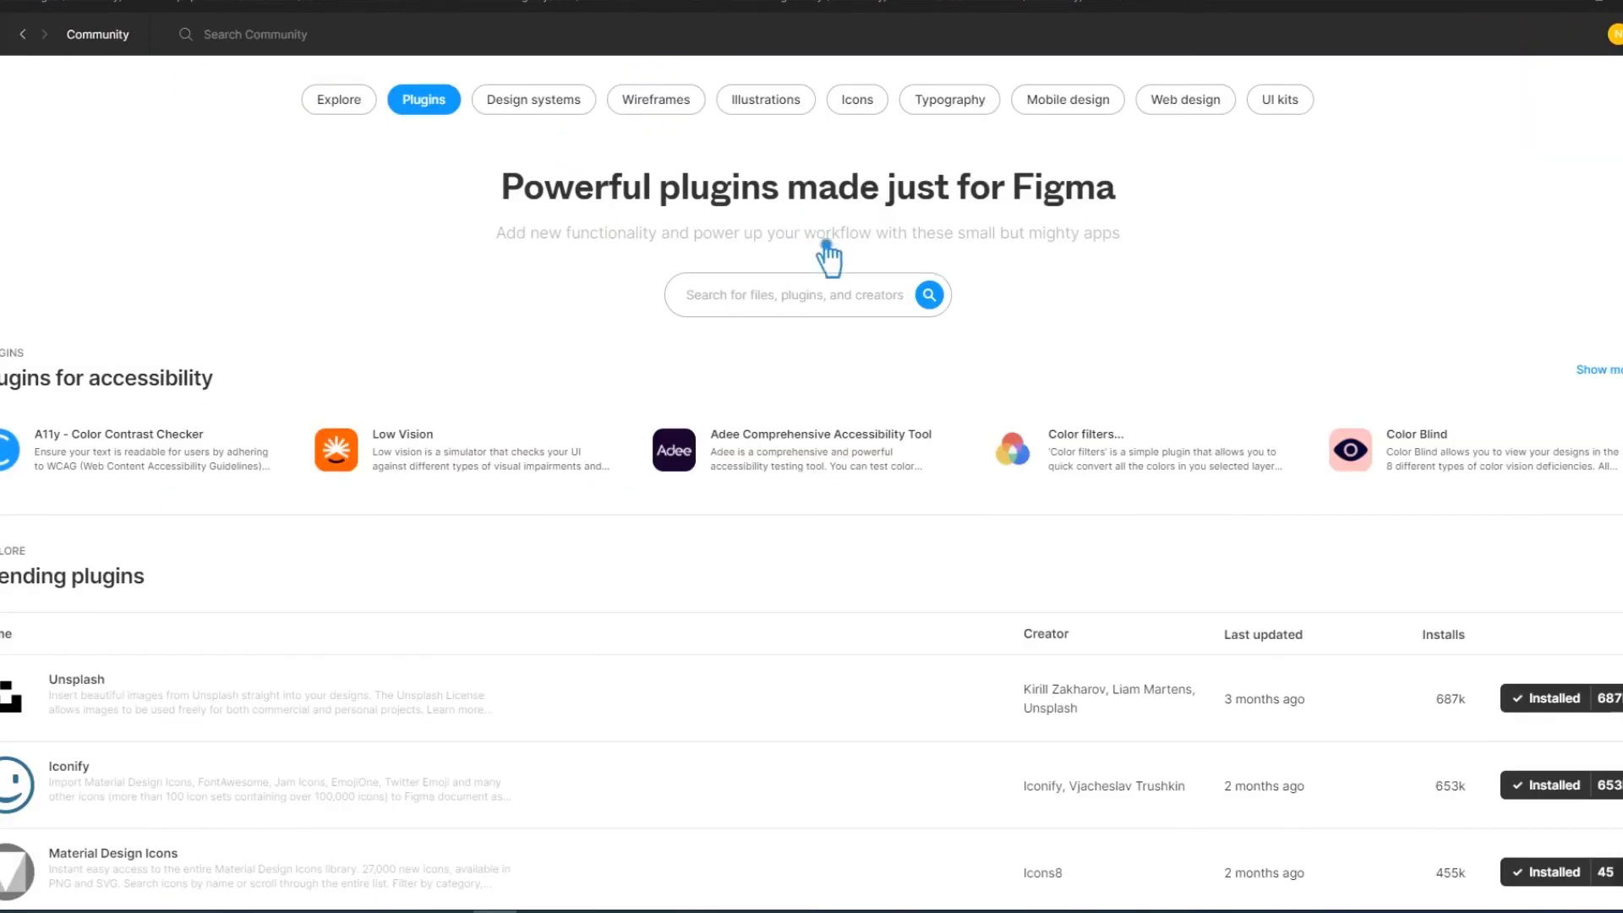
- Search the Figma Community plugins for "pattern"
left_click(775, 302)
type("pattern")
key("Return")
double_click(300, 44)
type("patter")
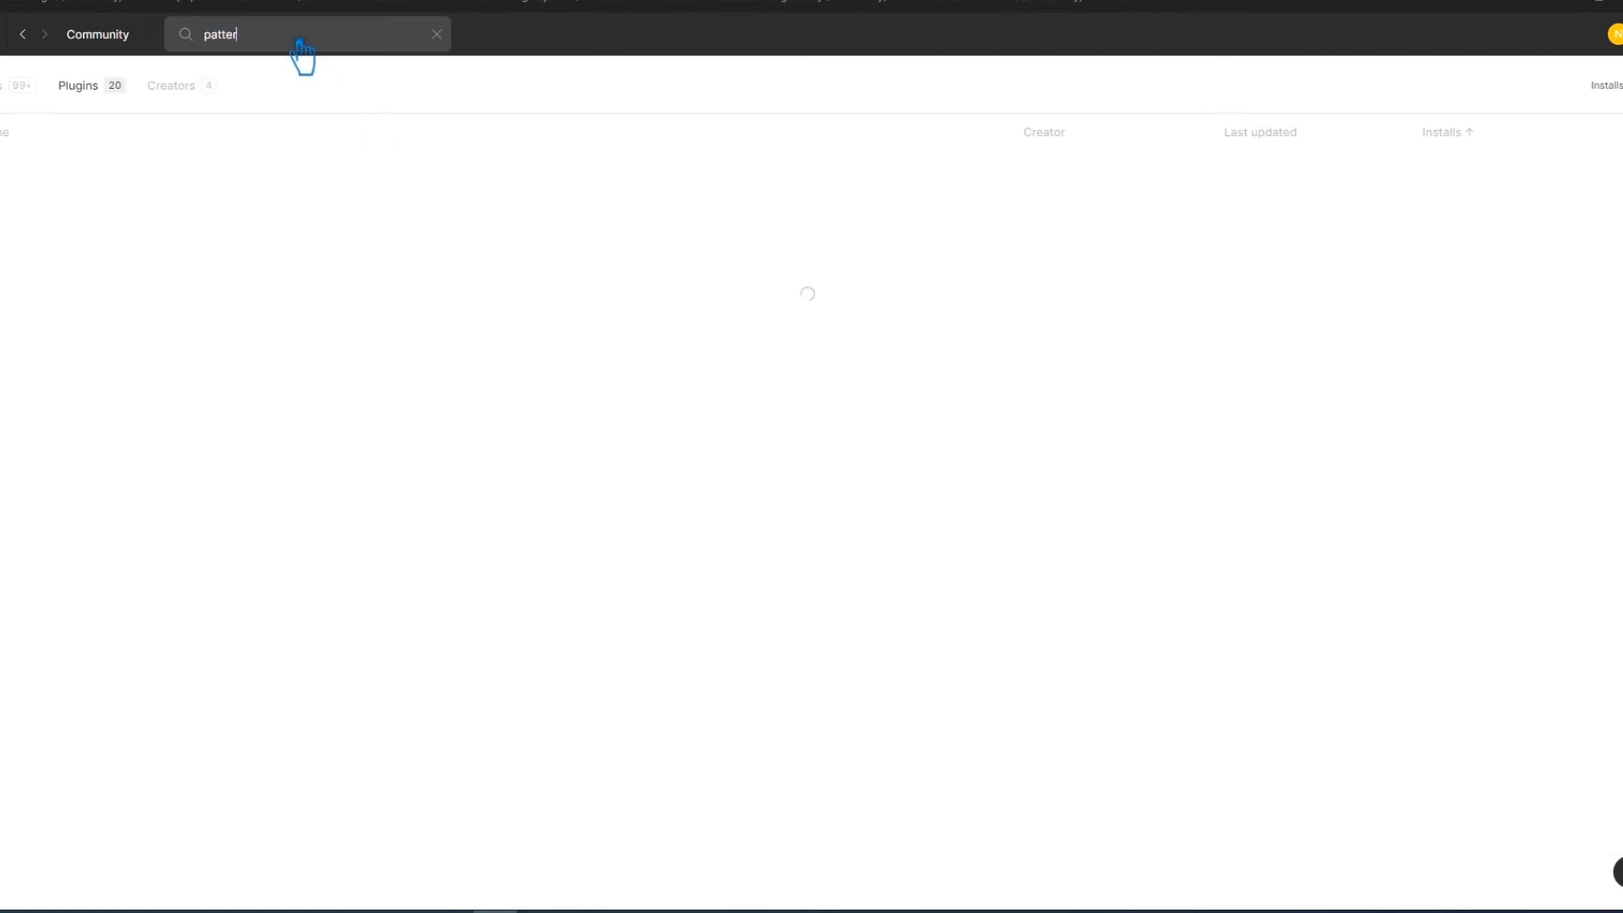
type("n")
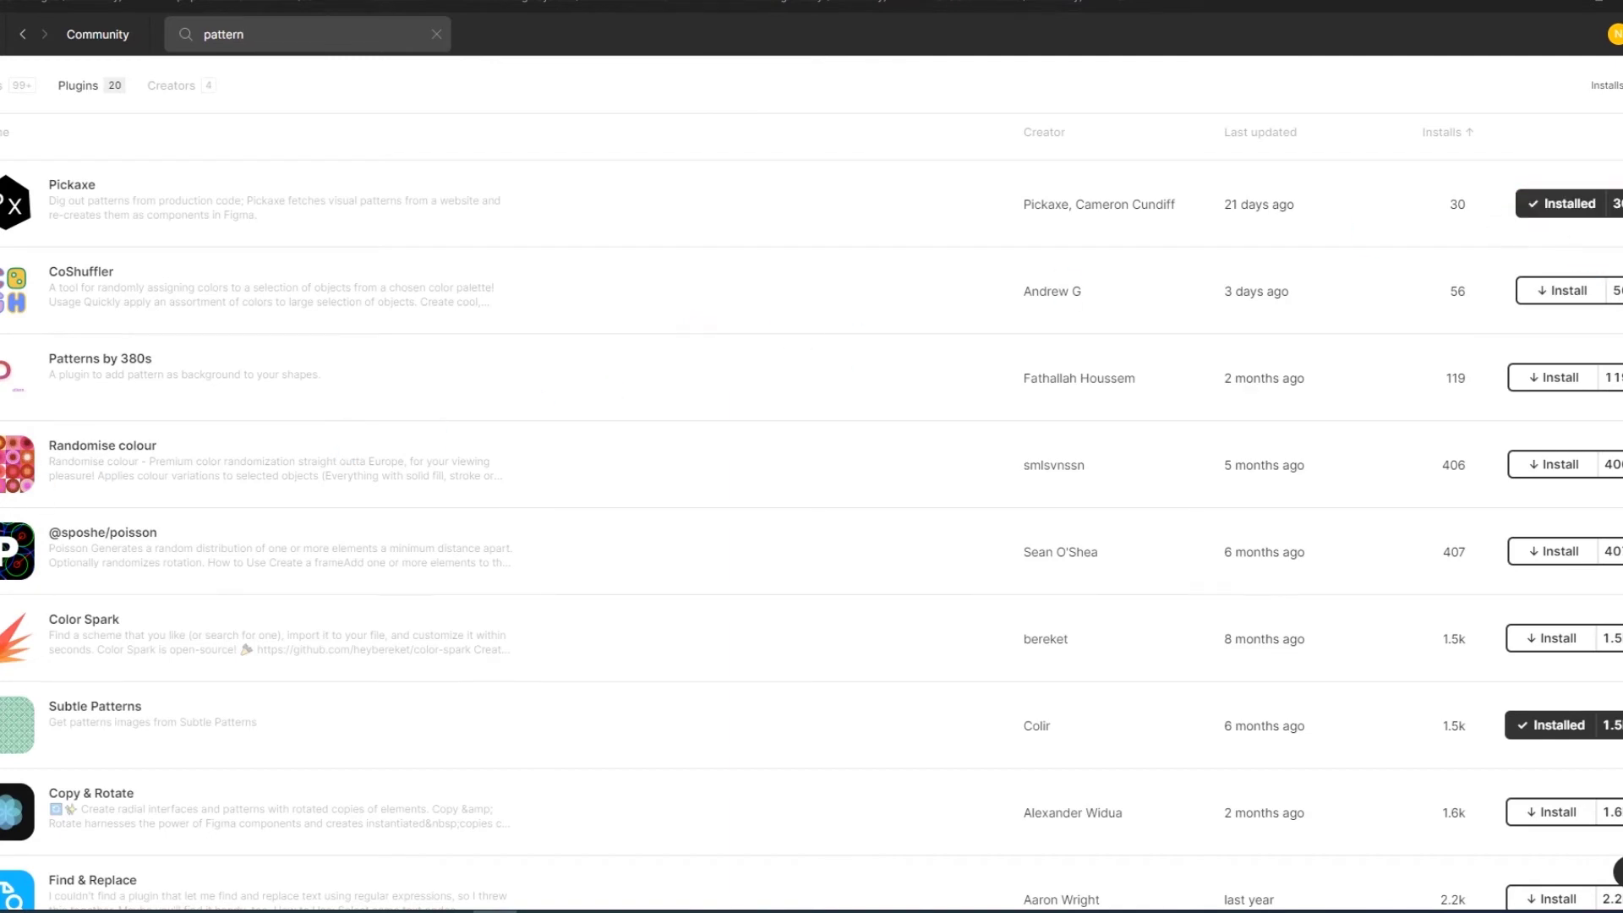
- Browse the pattern plugin results and install the Geometric plugin
scroll(1099, 589, "down", 3)
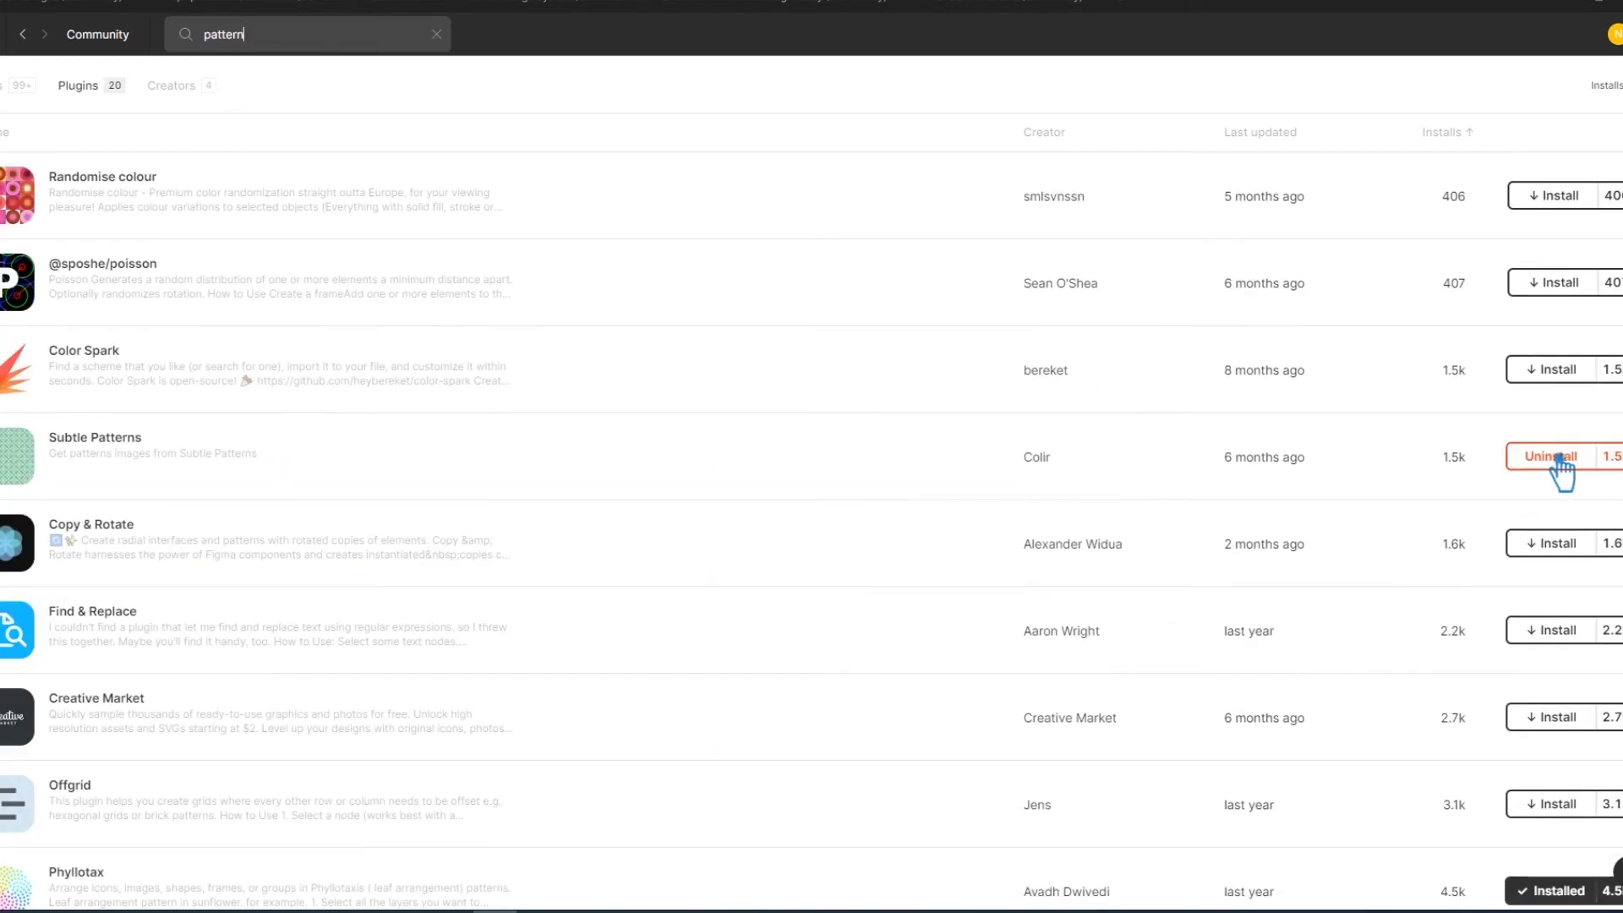
scroll(1054, 569, "down", 4)
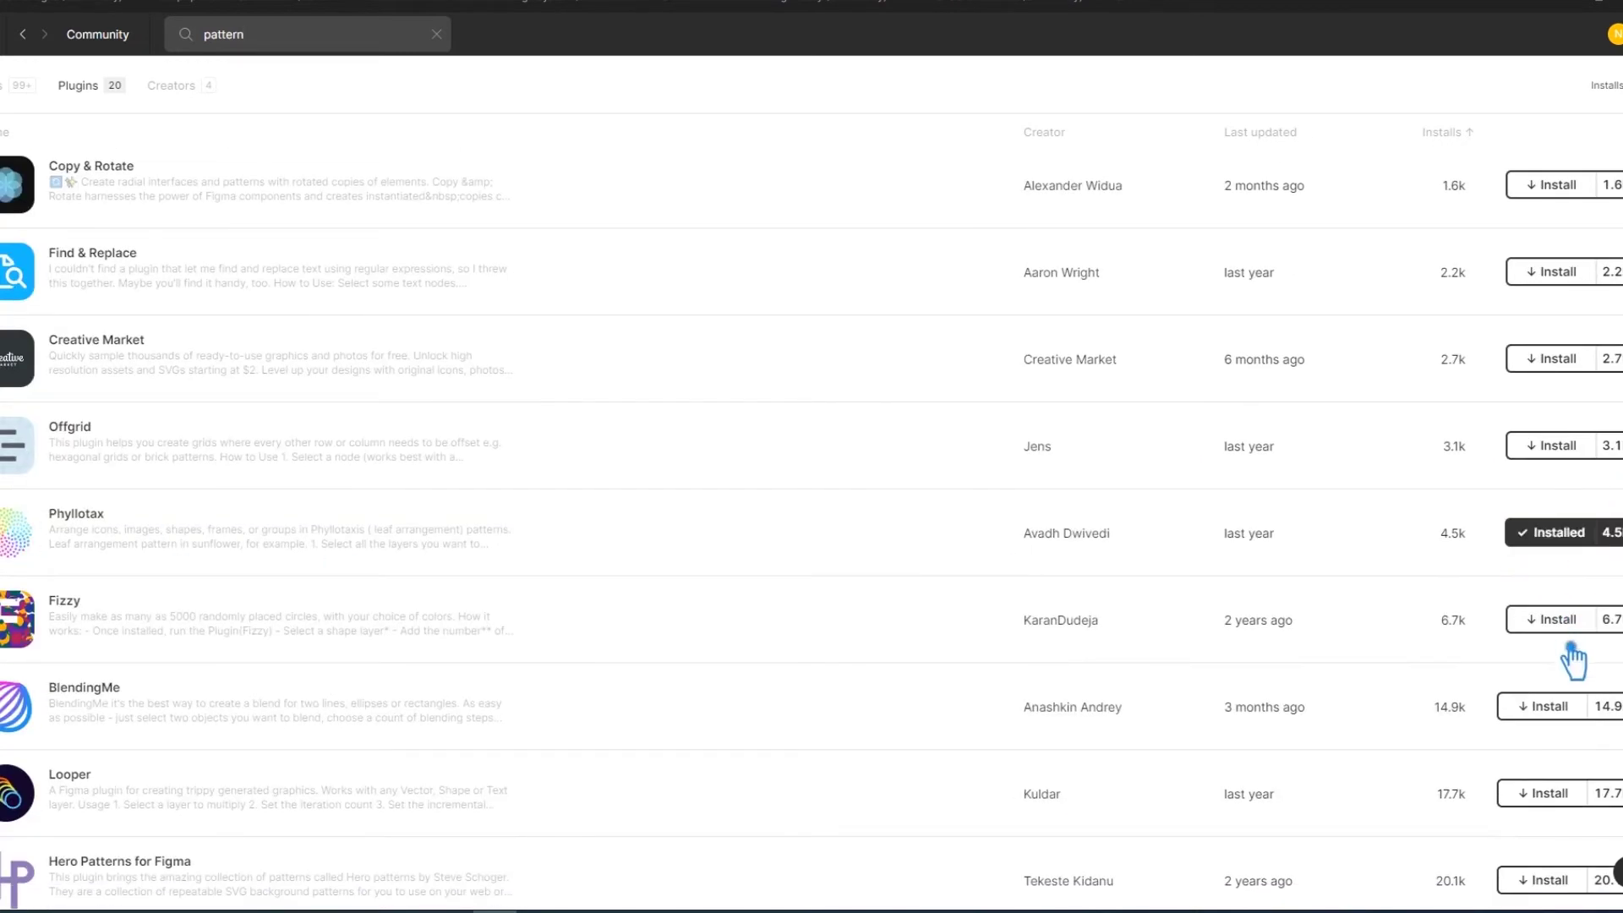
scroll(1124, 795, "down", 4)
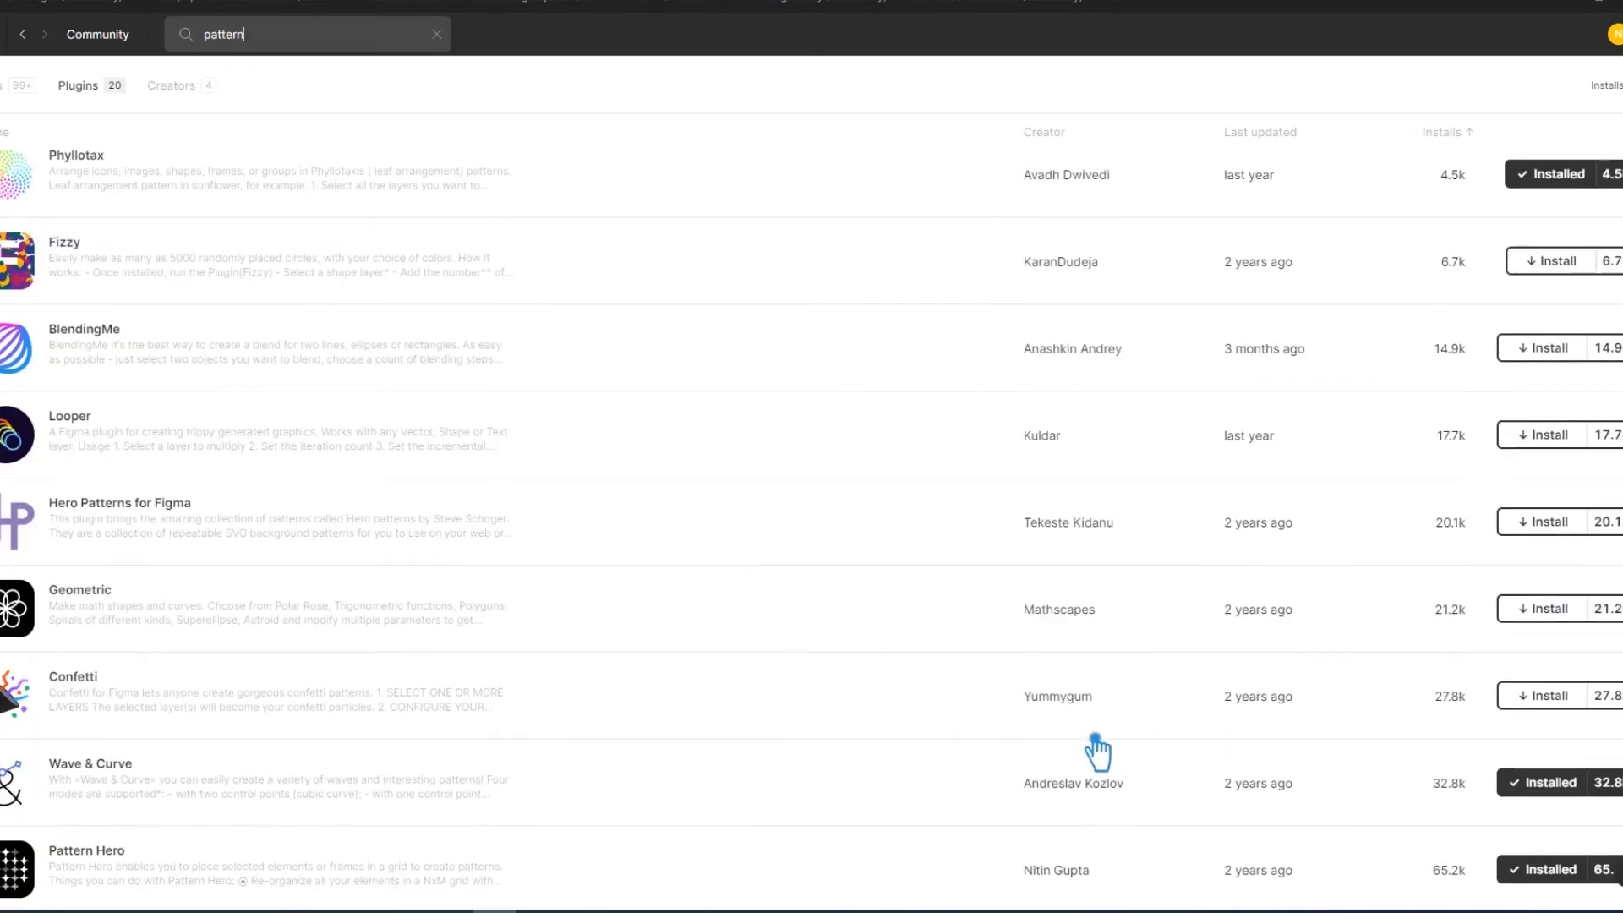
scroll(903, 742, "down", 1)
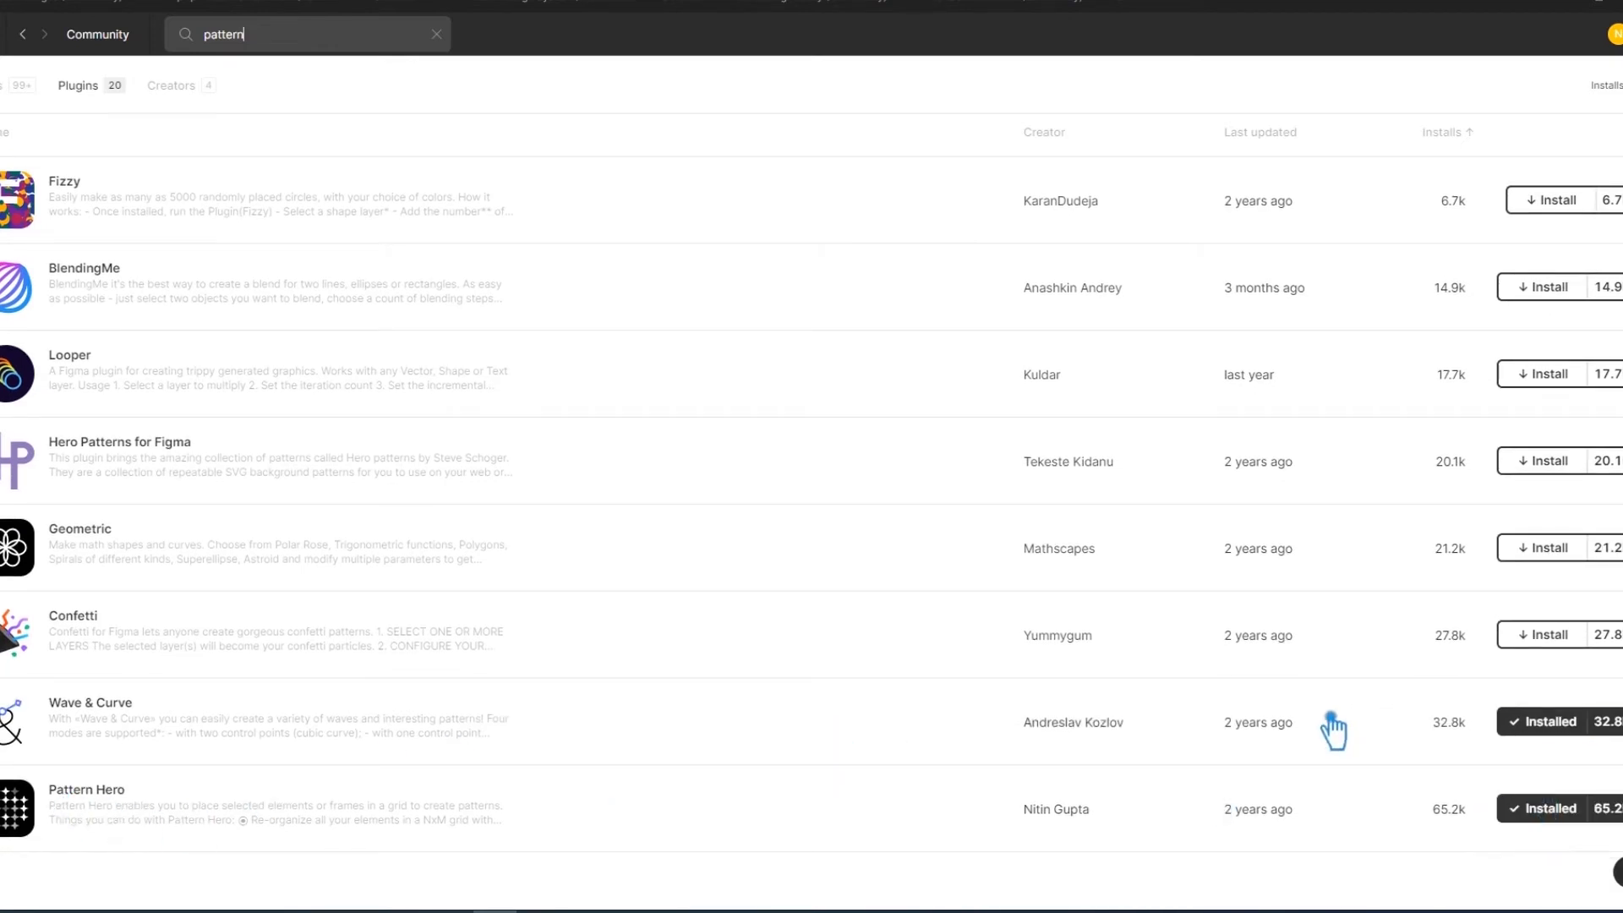
scroll(1333, 731, "up", 2)
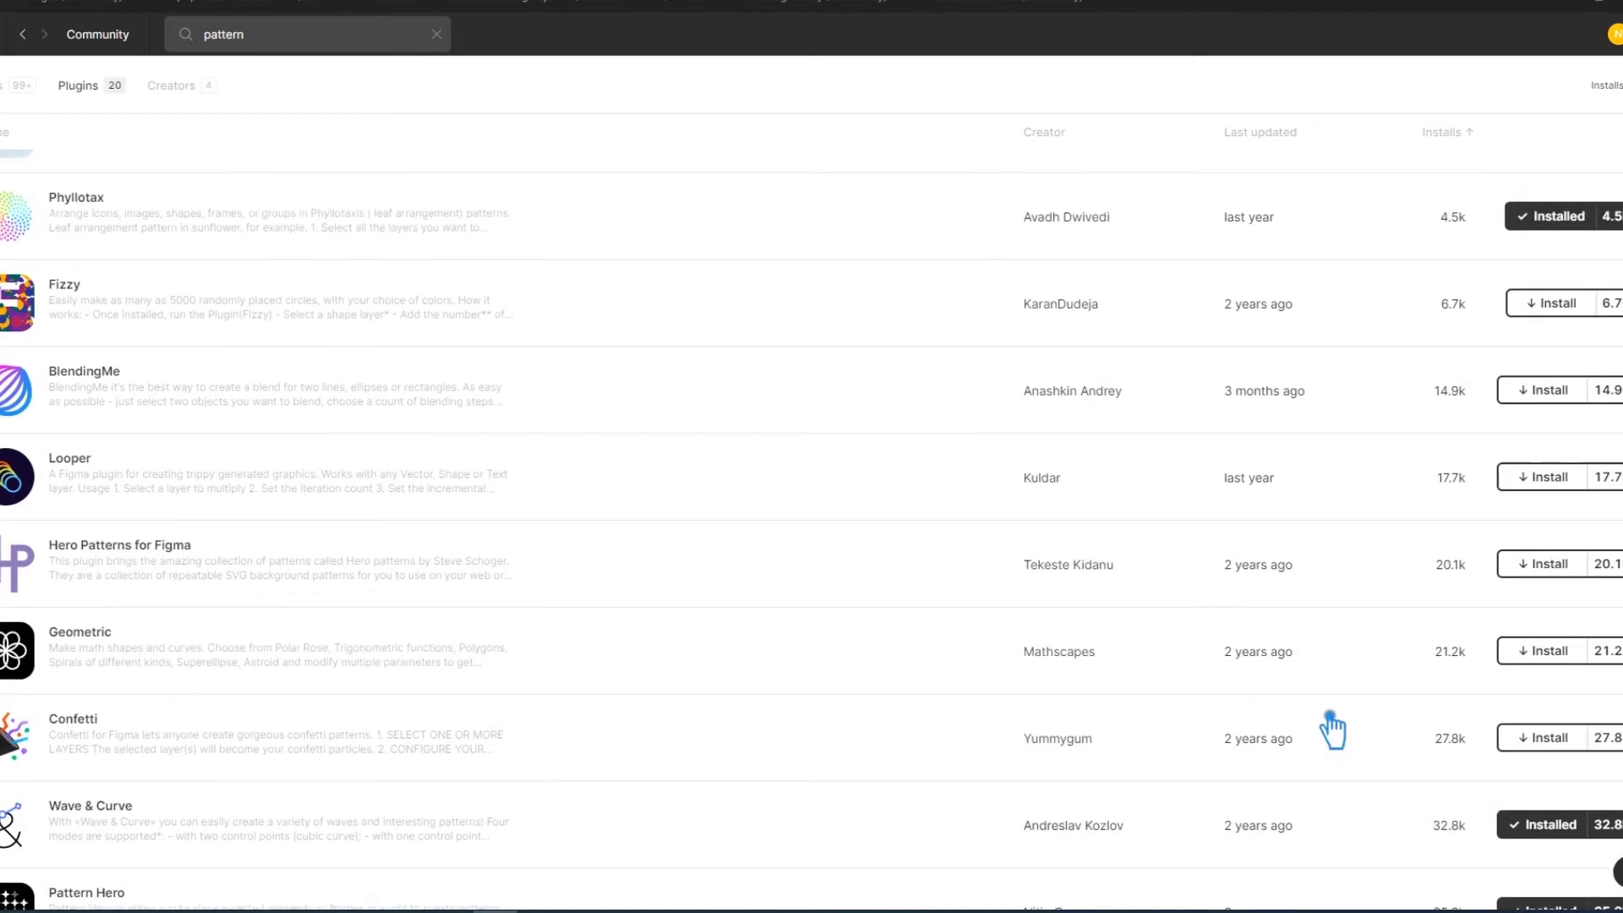
left_click(1583, 735)
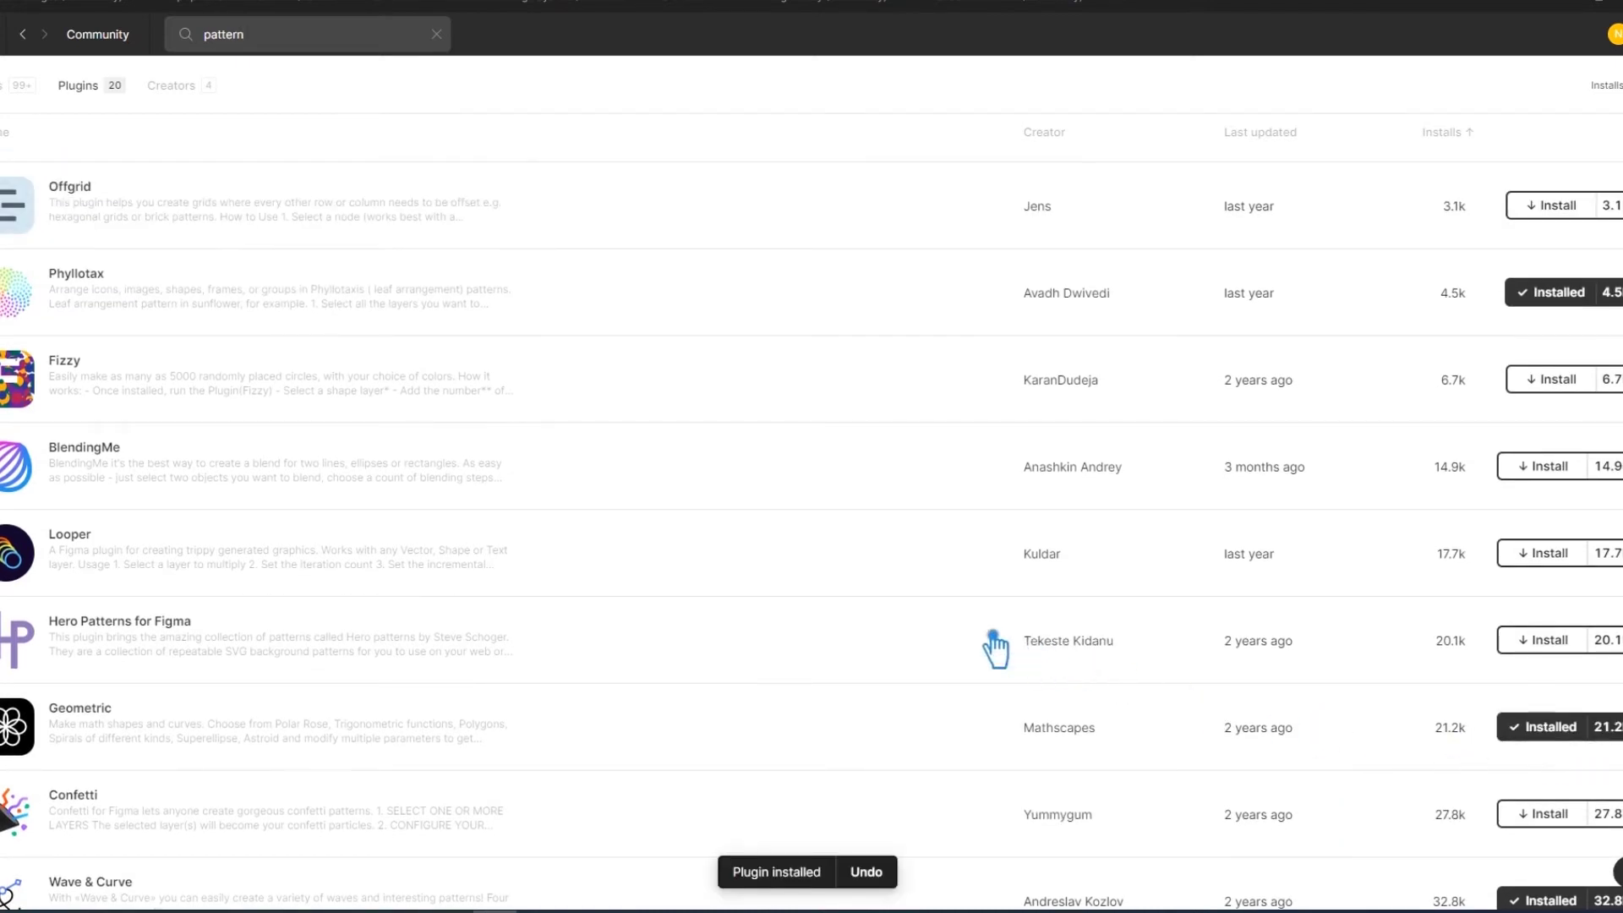
scroll(995, 644, "up", 10)
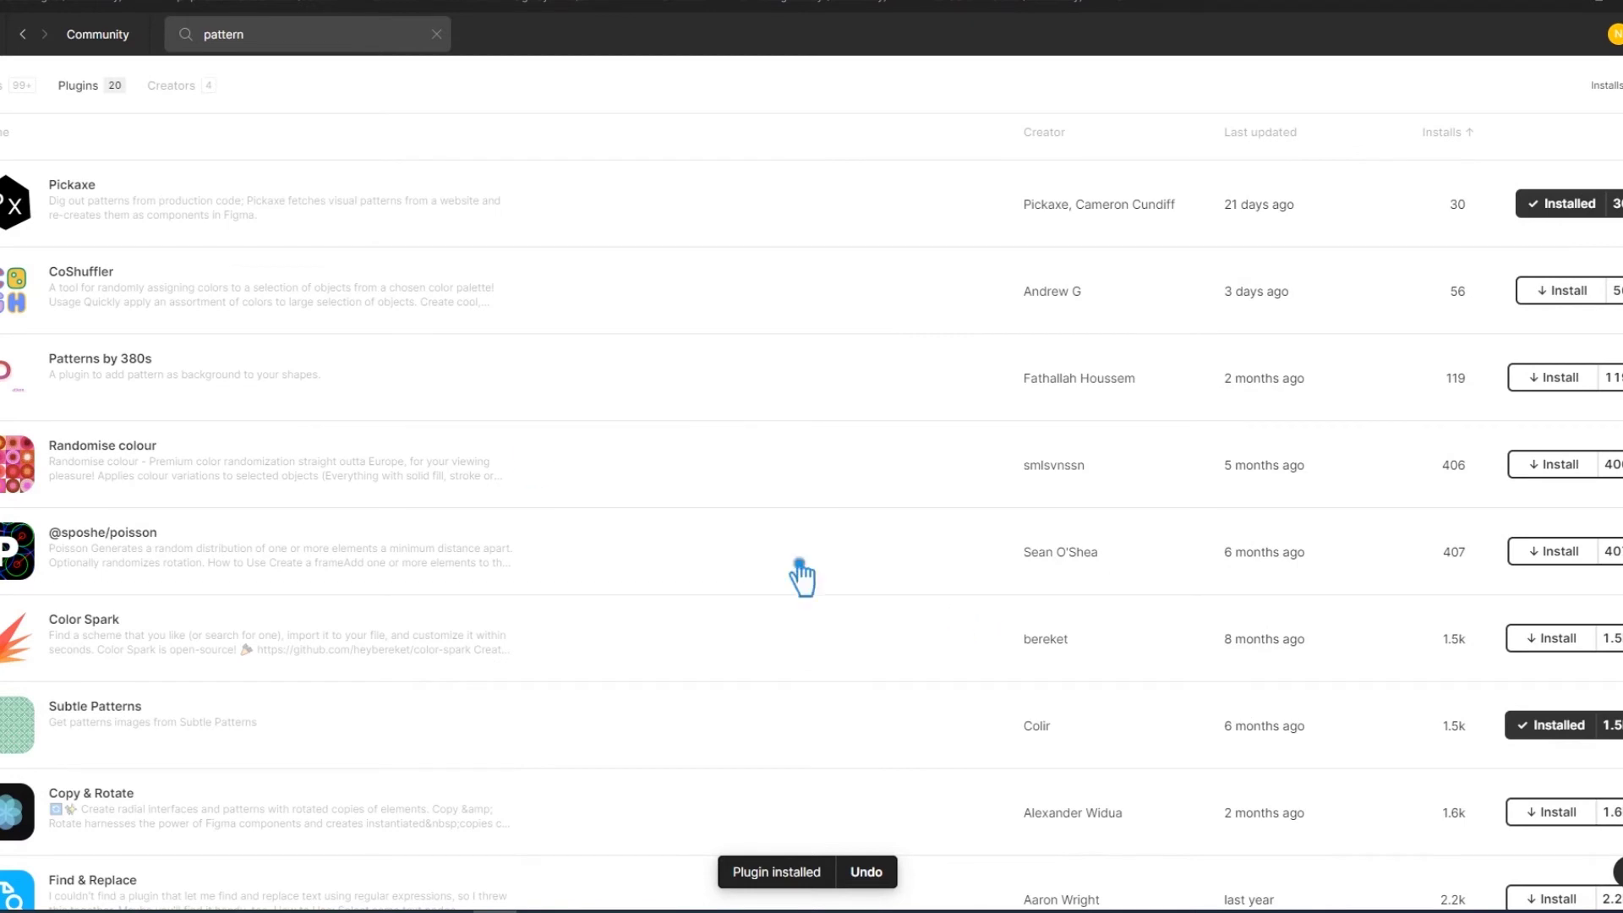
- Return to the design file, run the Dot Grid plugin on the page frame and move its dialog beside the empty area
left_click(699, 7)
scroll(1273, 664, "down", 5)
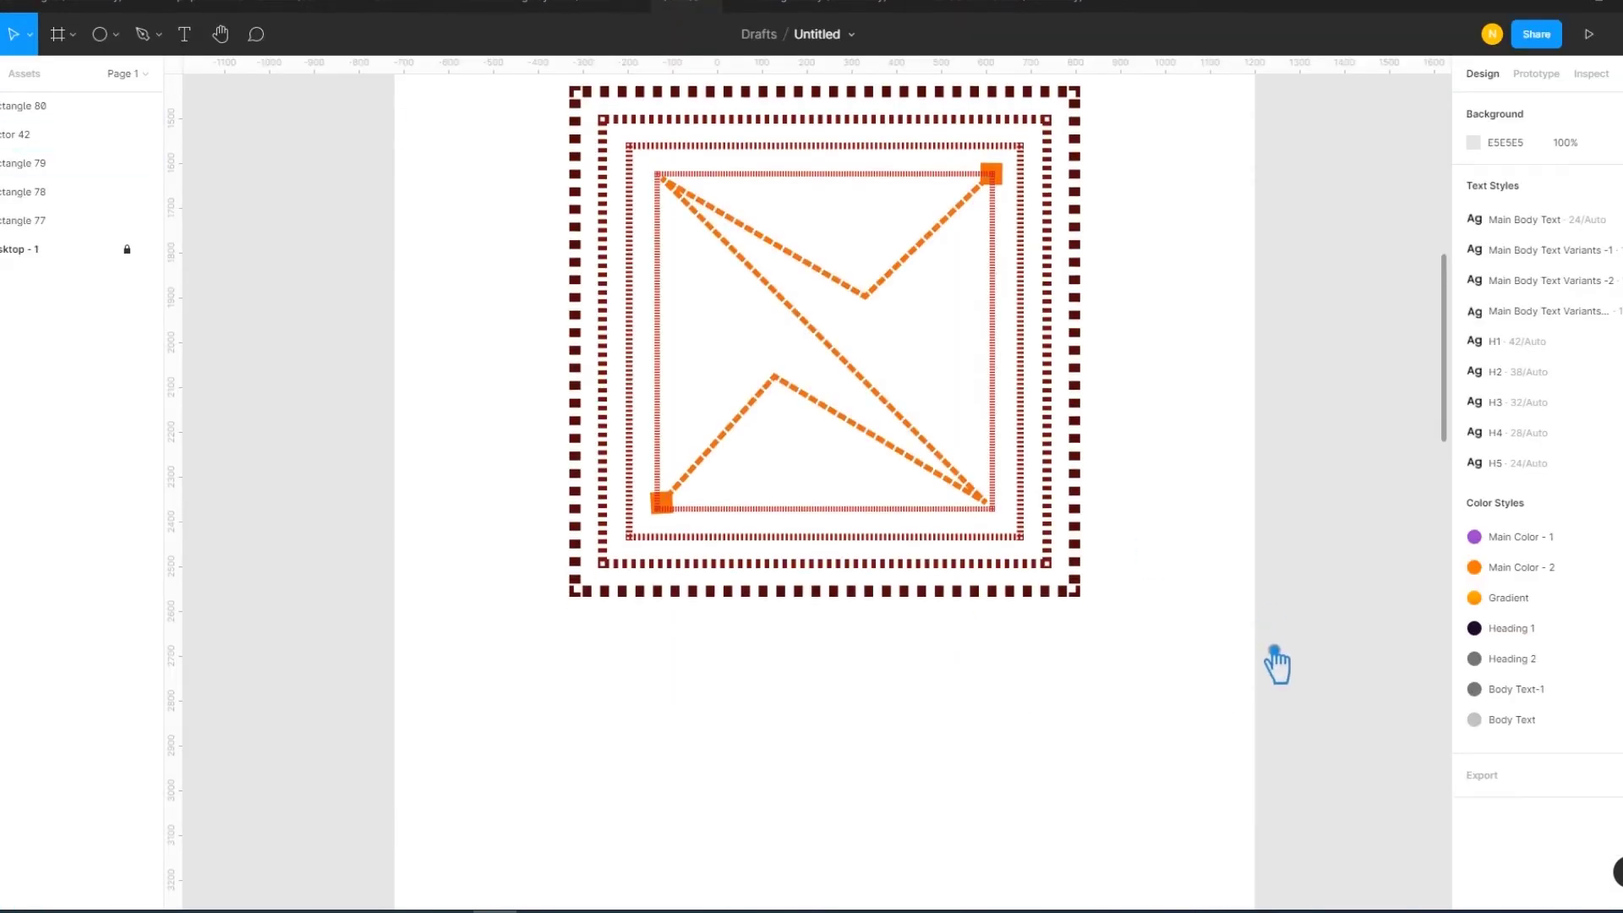
right_click(652, 499)
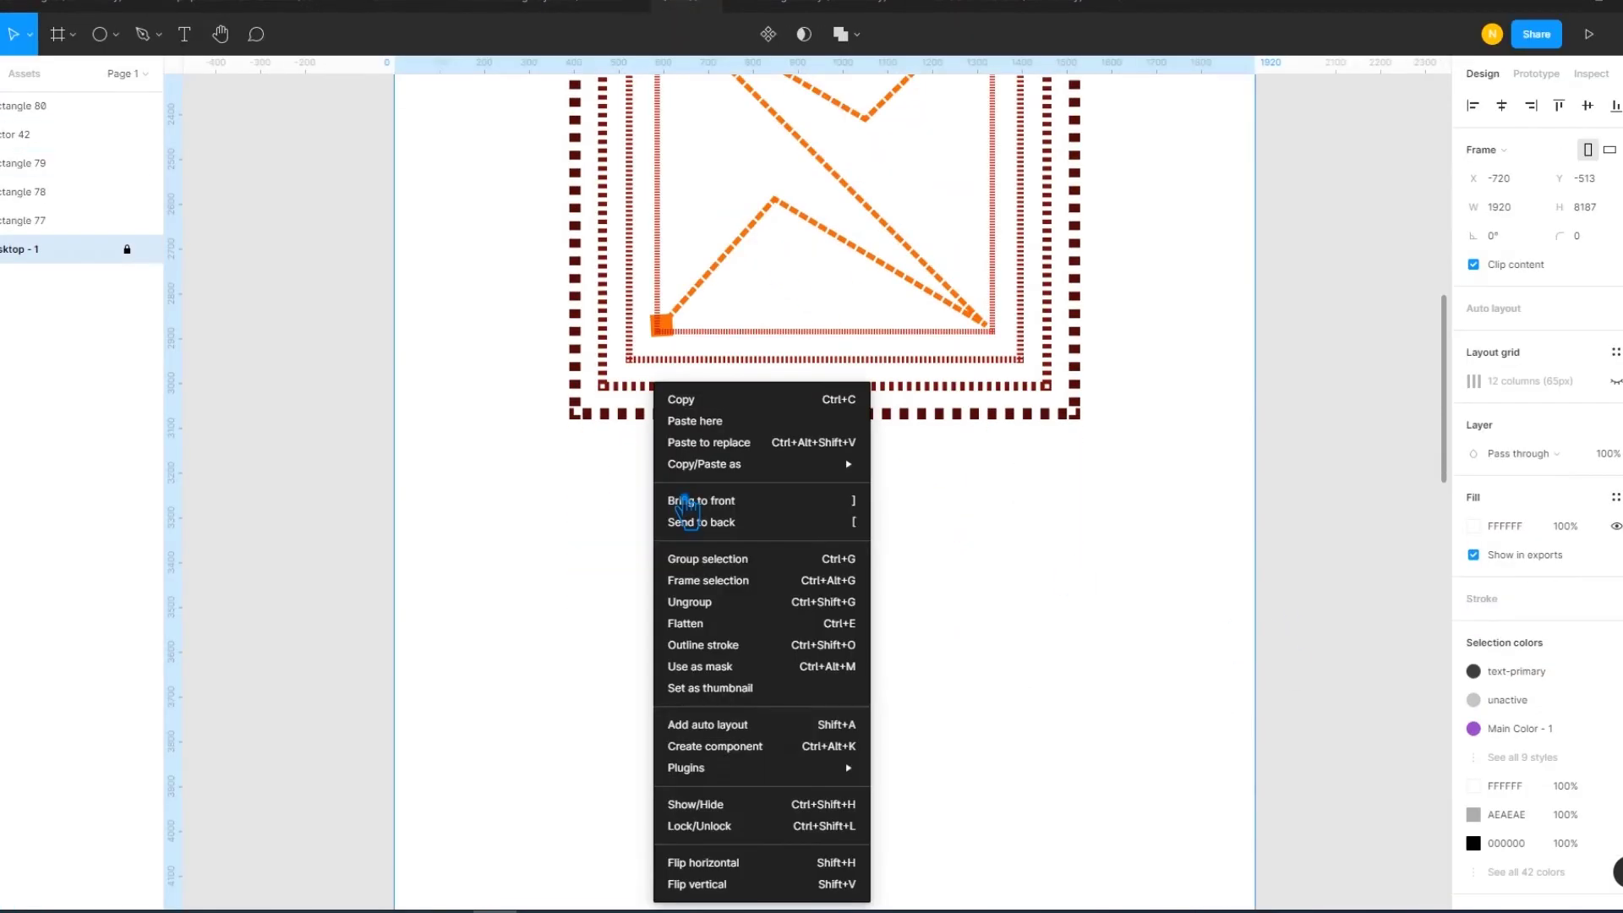
mouse_move(732, 769)
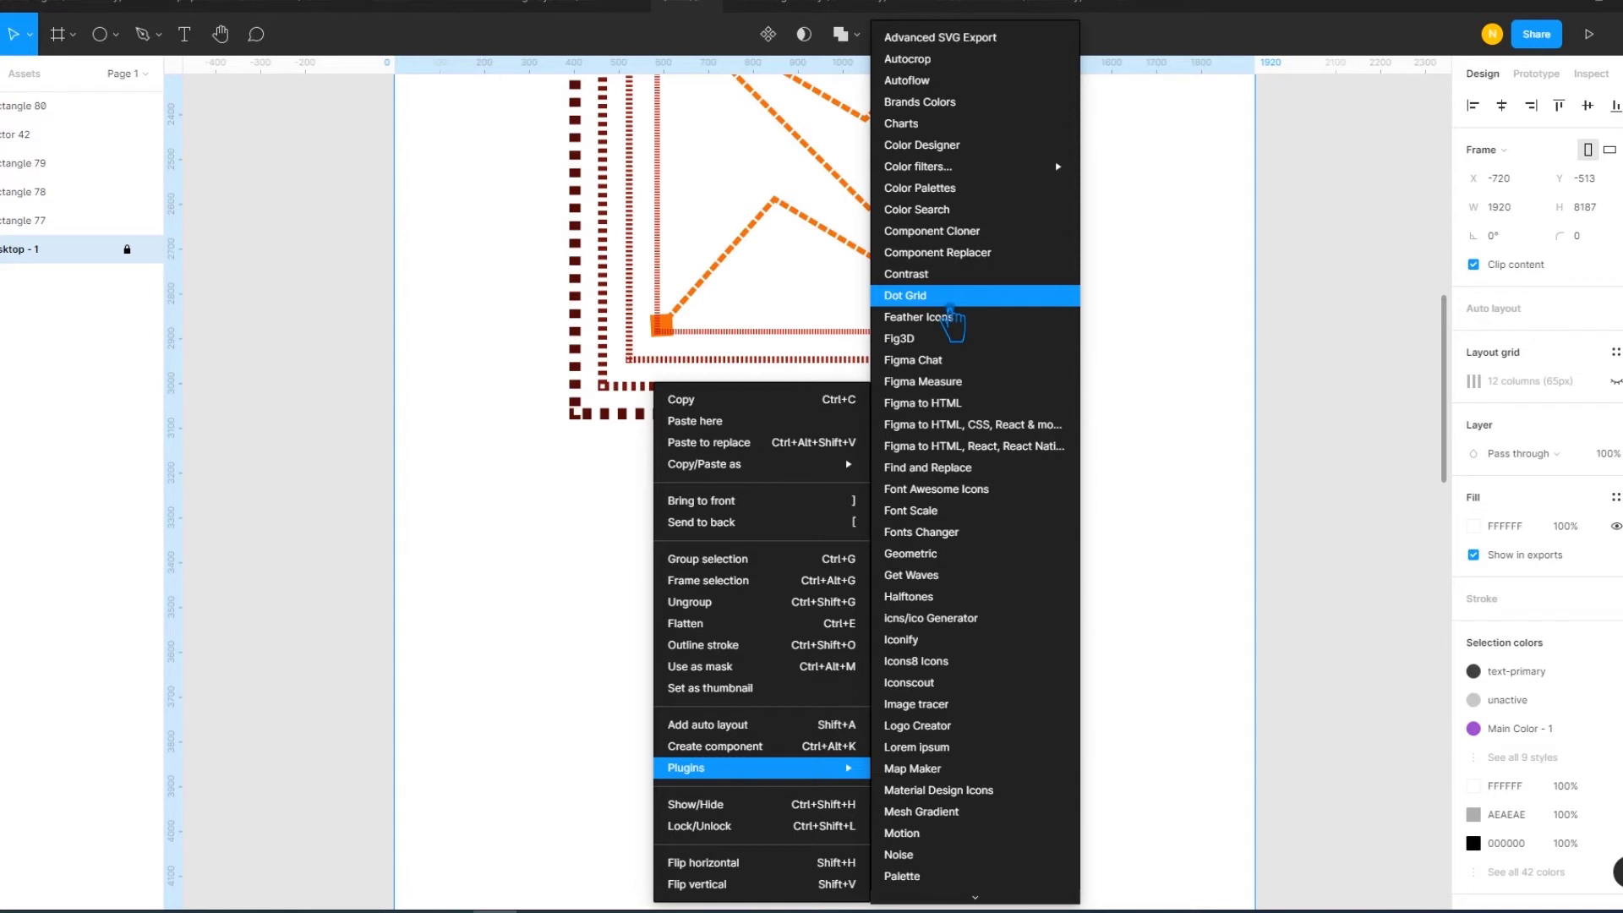
left_click(950, 302)
left_click_drag(1266, 397, 1332, 450)
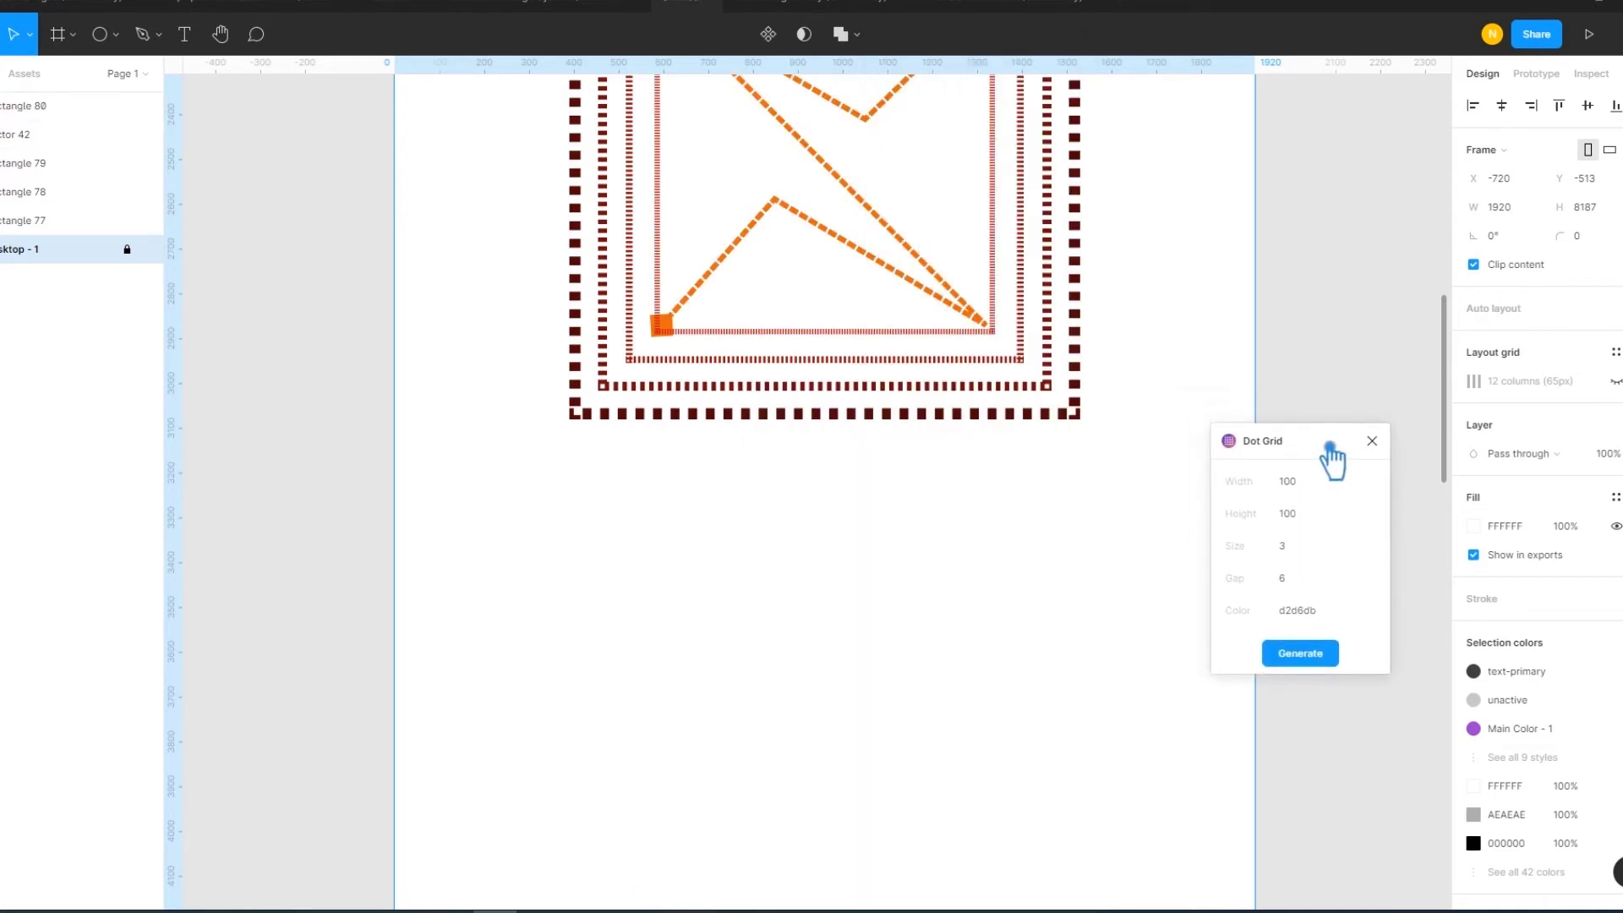
- Try generating a dot grid on the page frame with a dot size of 10 and a gap of 20
left_click(1315, 558)
left_click_drag(1317, 559, 1210, 559)
type("1")
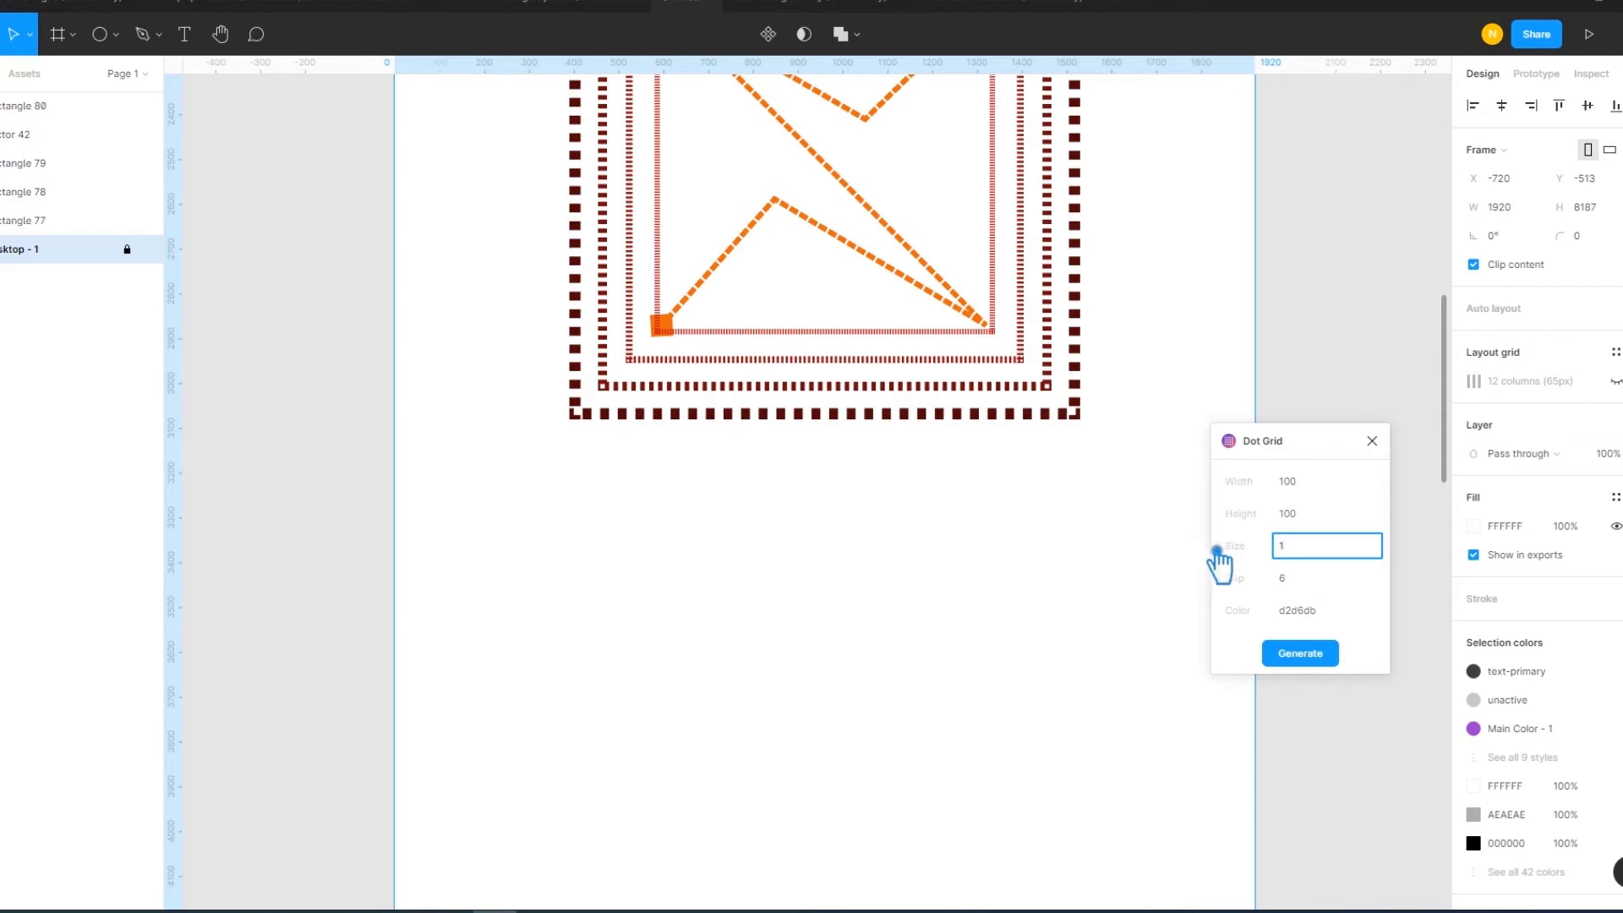
type("0")
key("Tab")
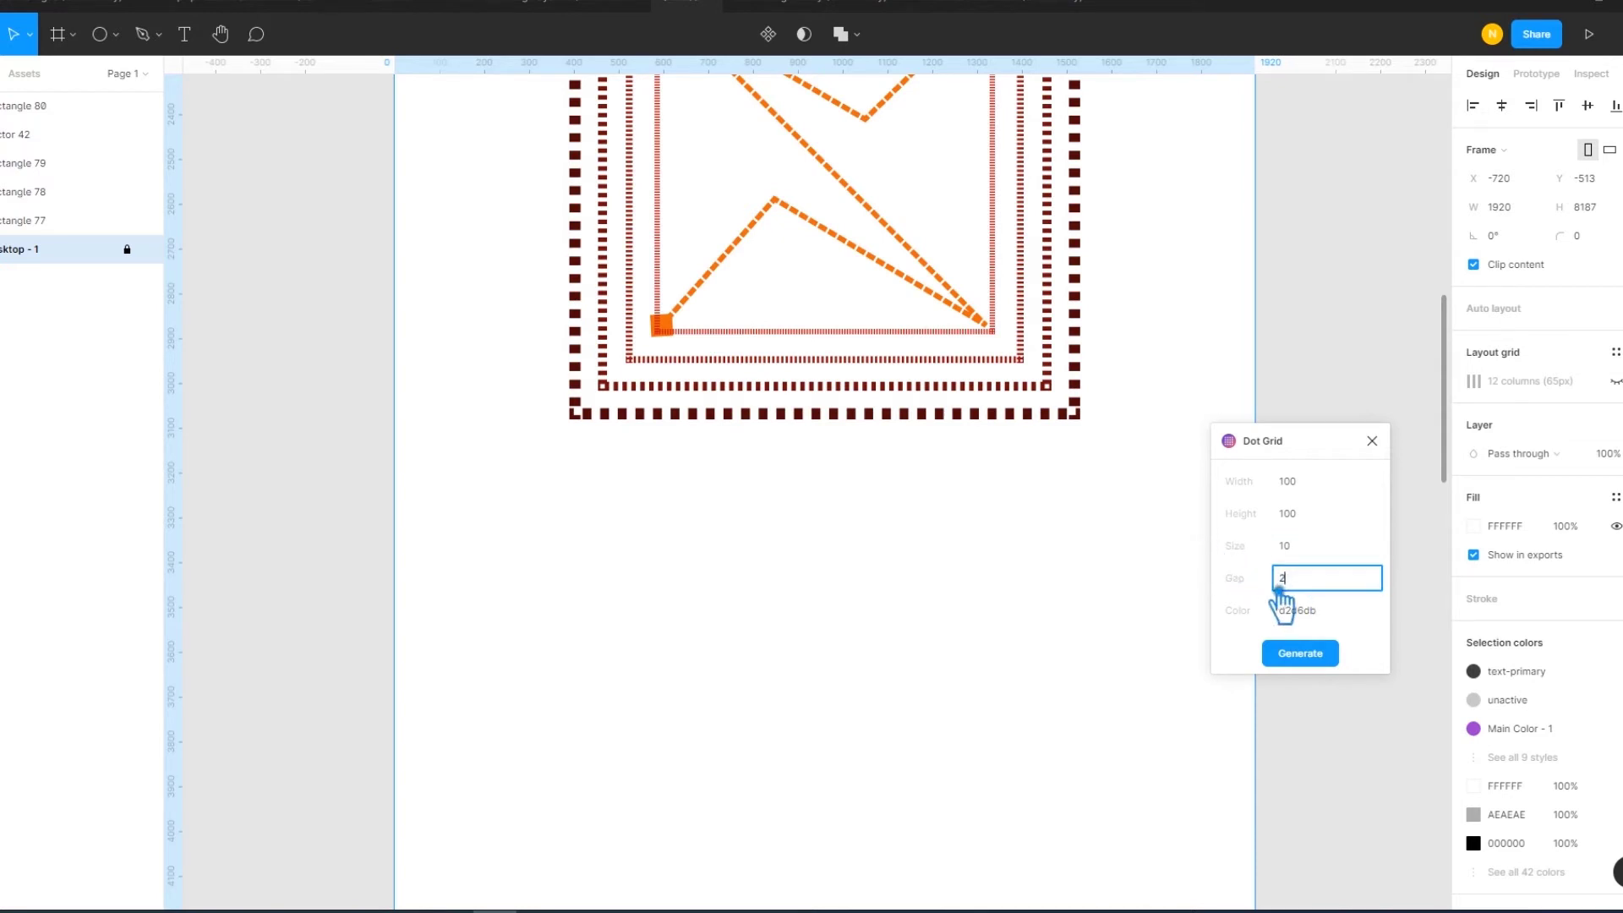
left_click(1334, 522)
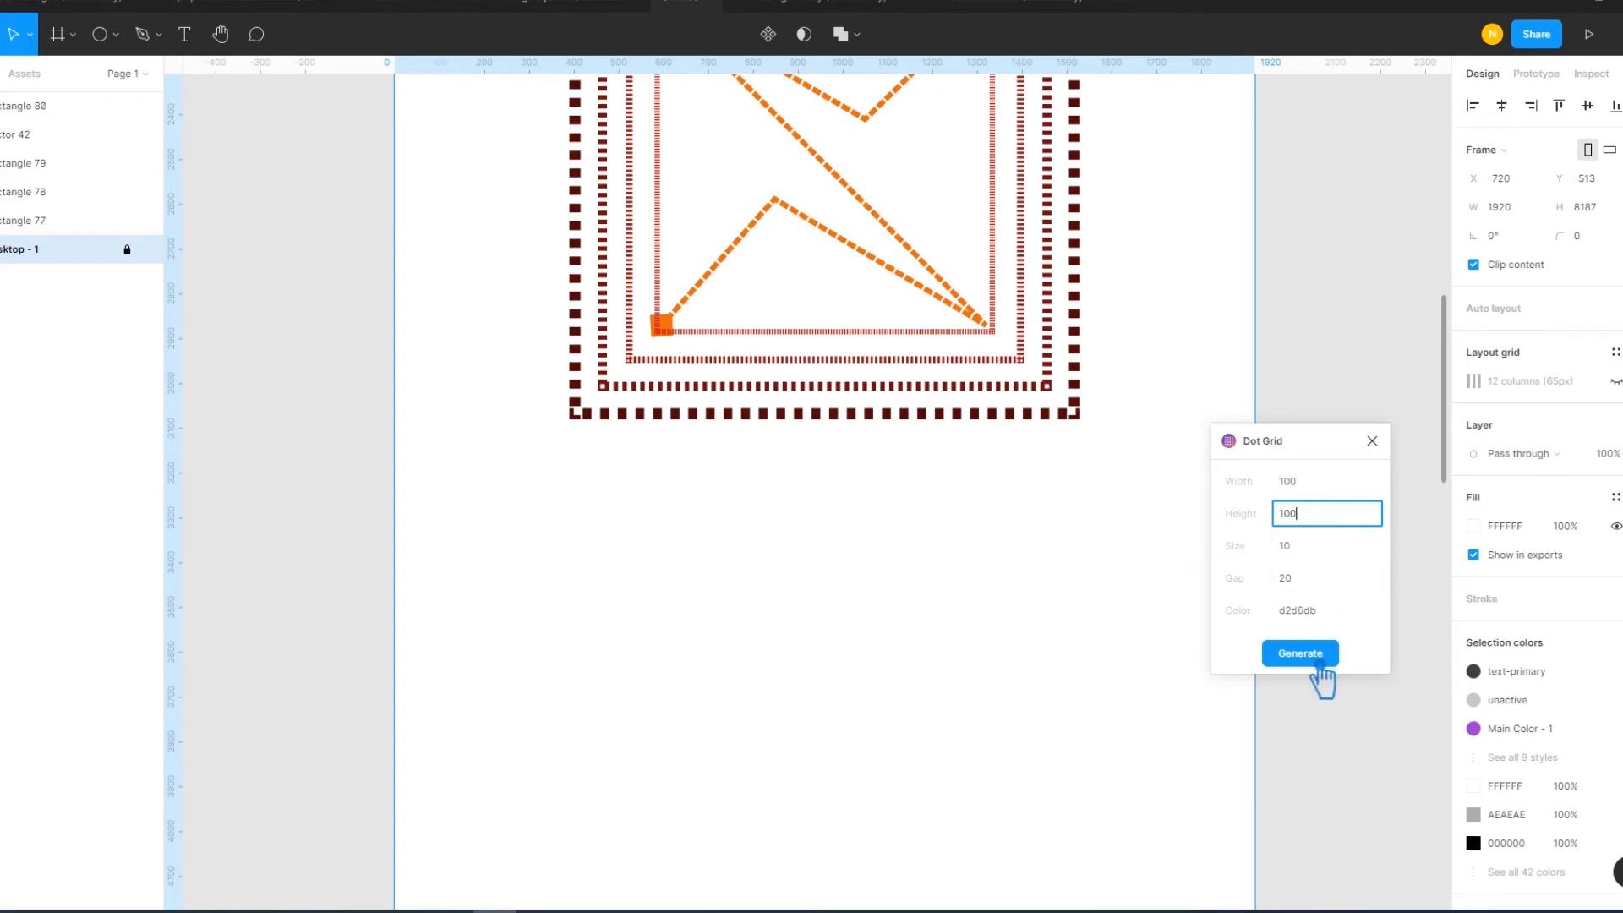
left_click(1317, 659)
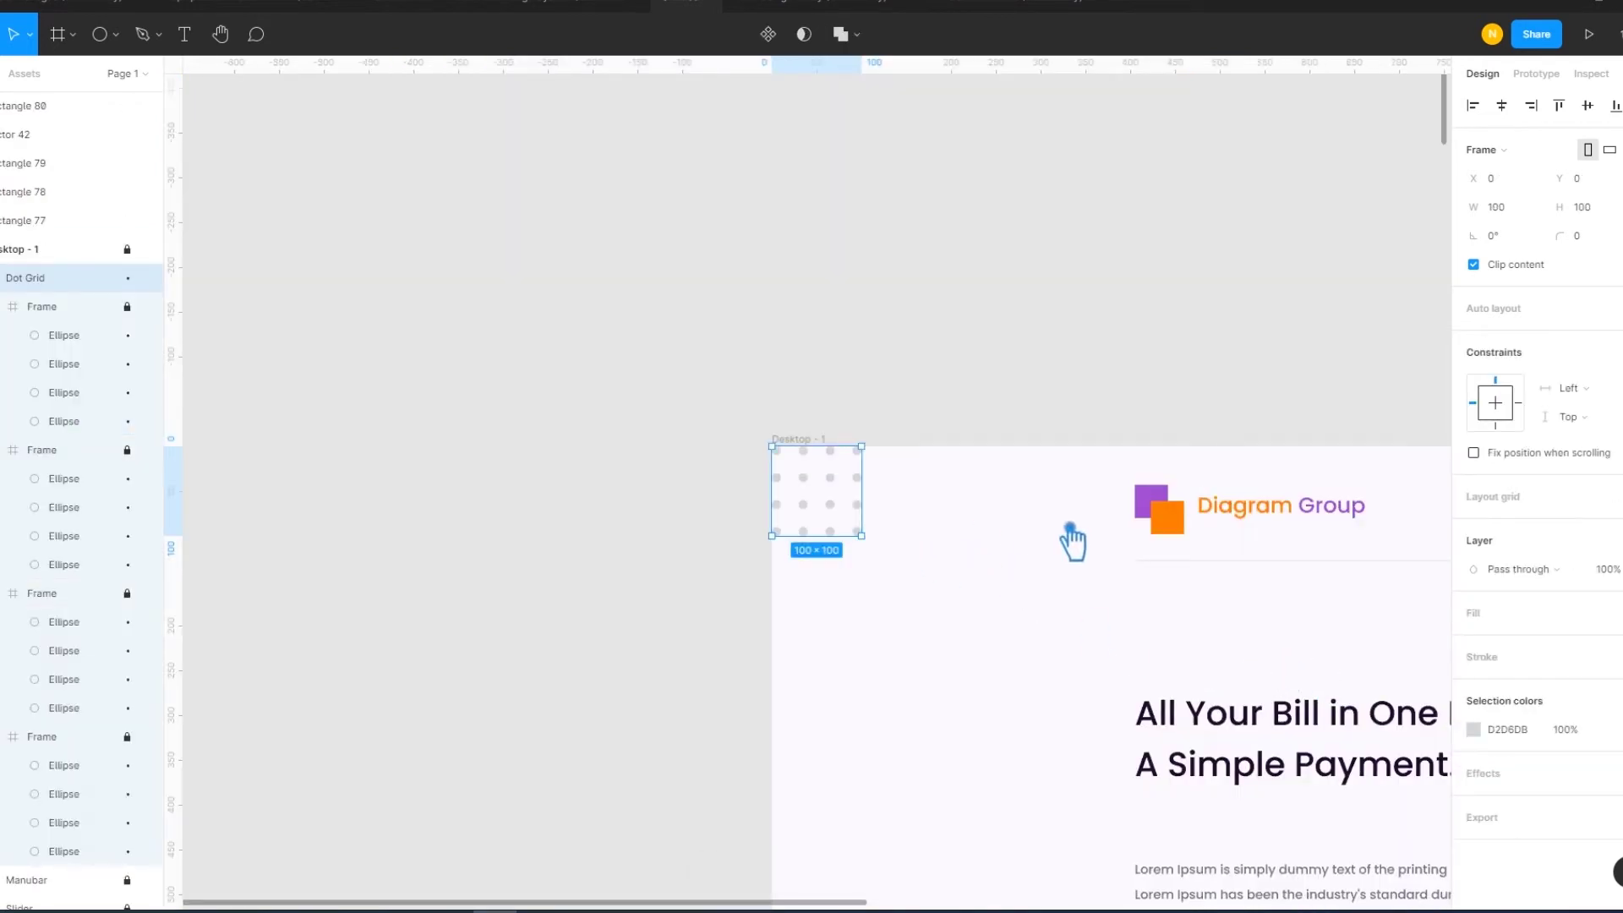
left_click(1065, 541)
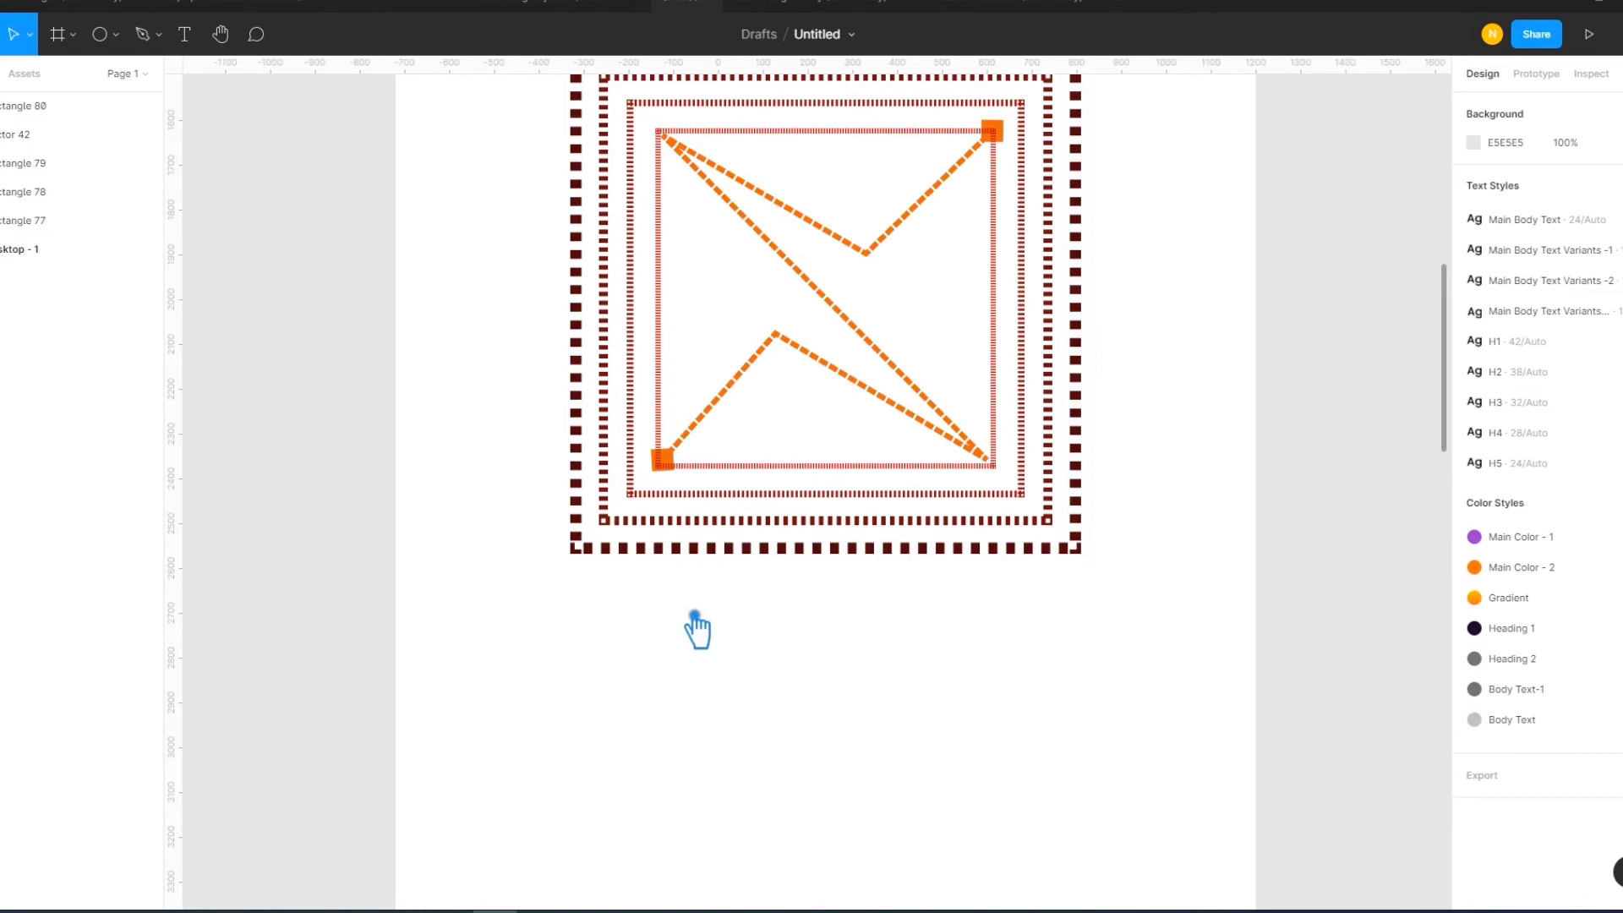
- Run the Dot Grid plugin again on the page frame
right_click(676, 630)
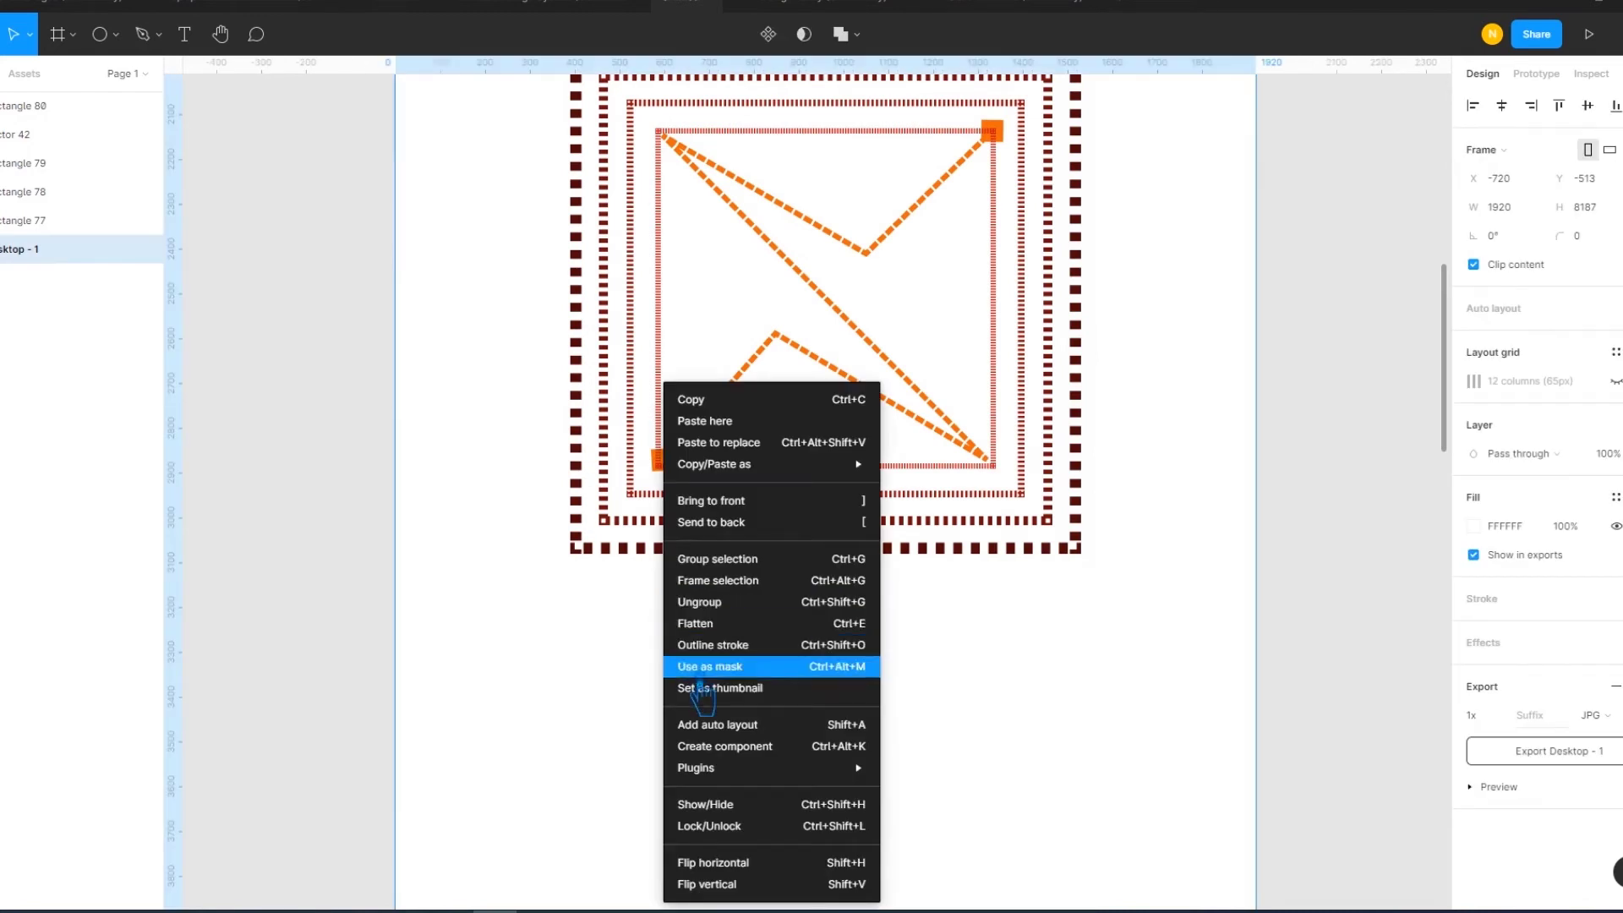
mouse_move(724, 769)
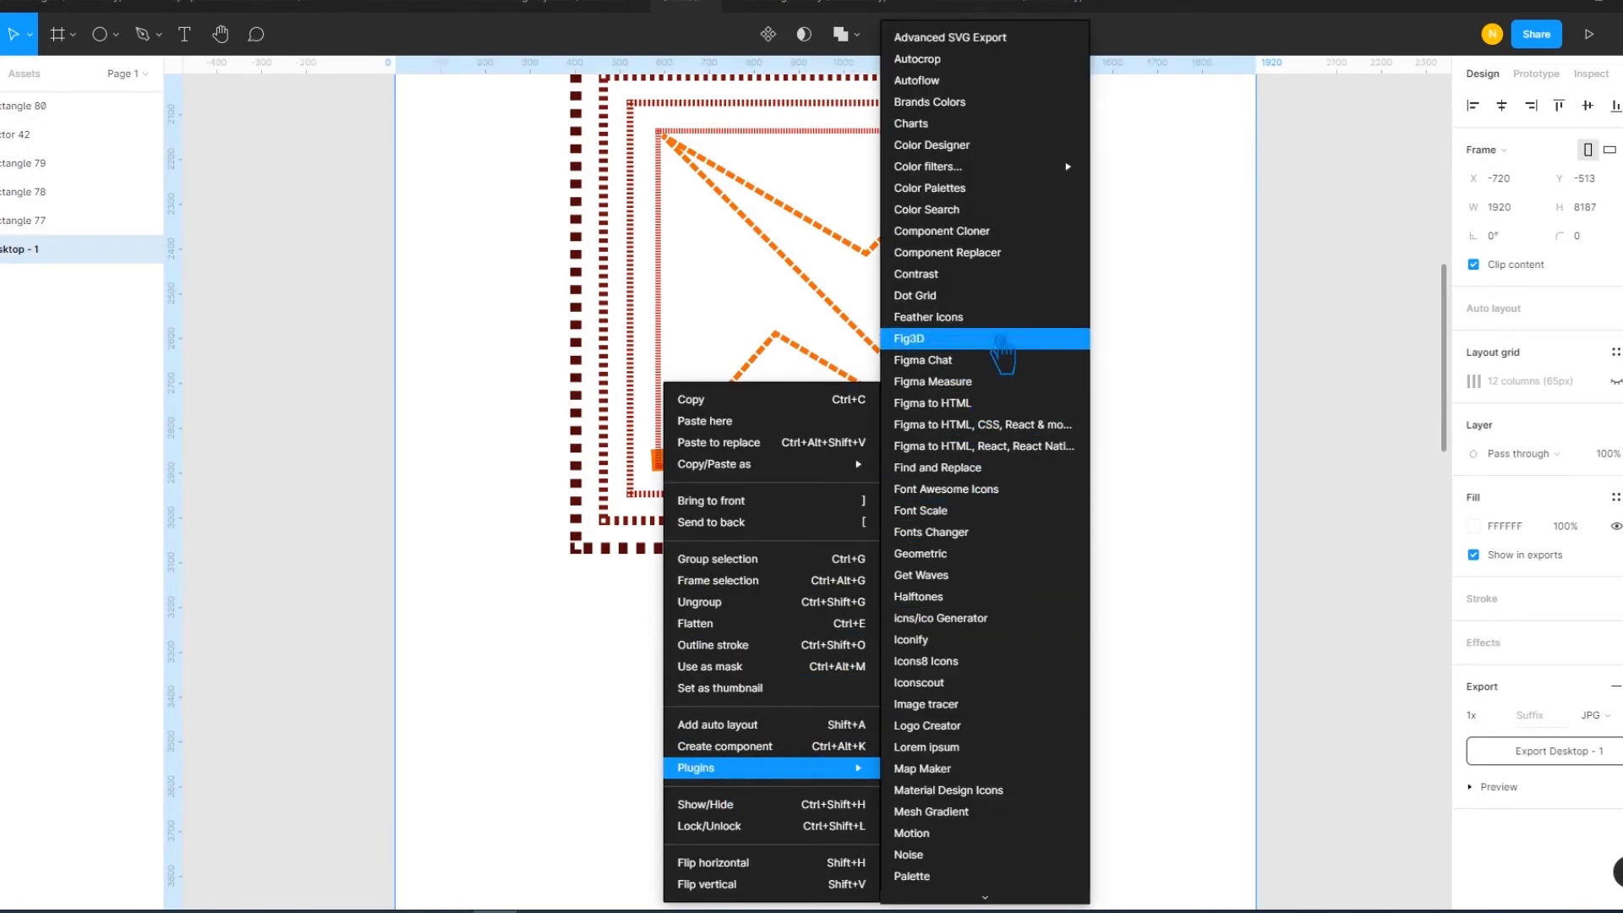
scroll(1006, 714, "down", 4)
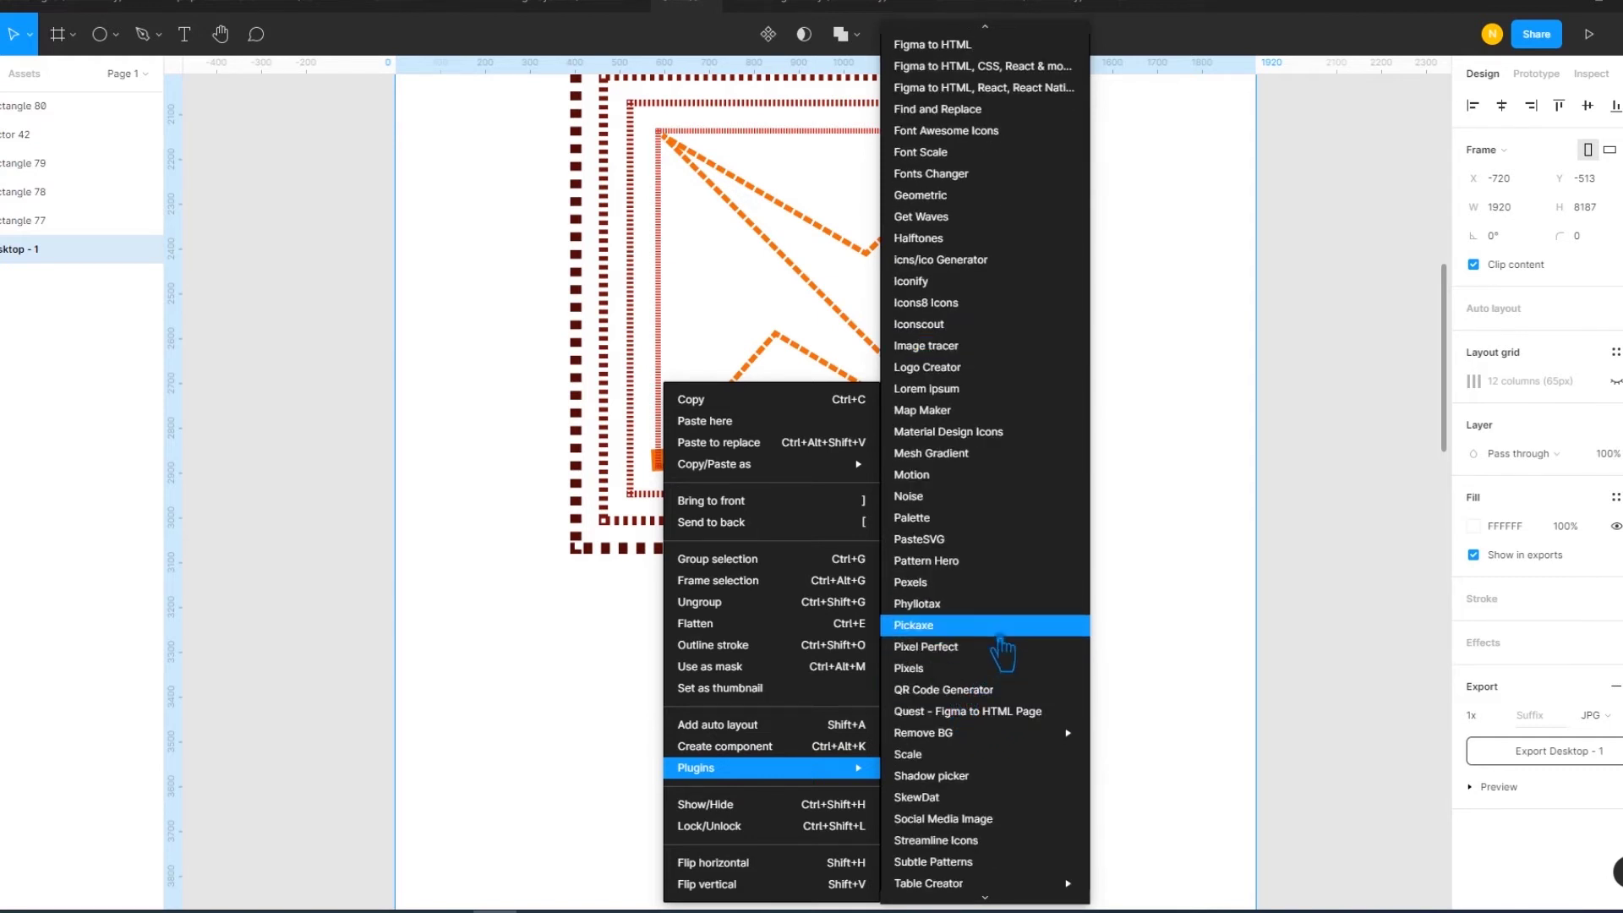
scroll(1012, 630, "up", 2)
scroll(1018, 627, "up", 2)
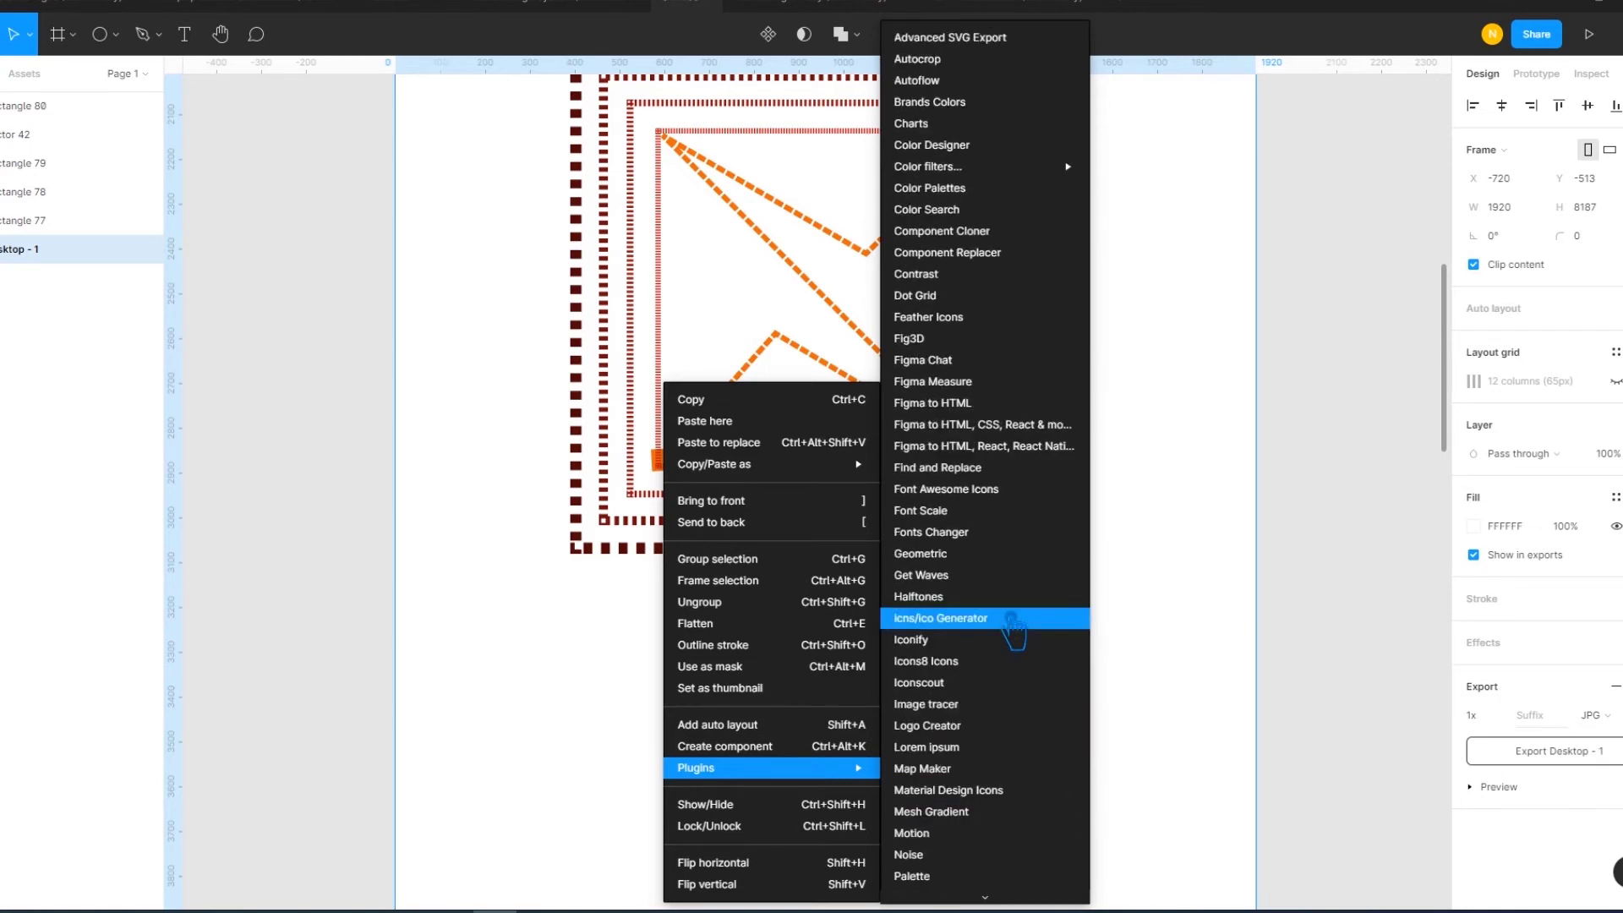
left_click(955, 295)
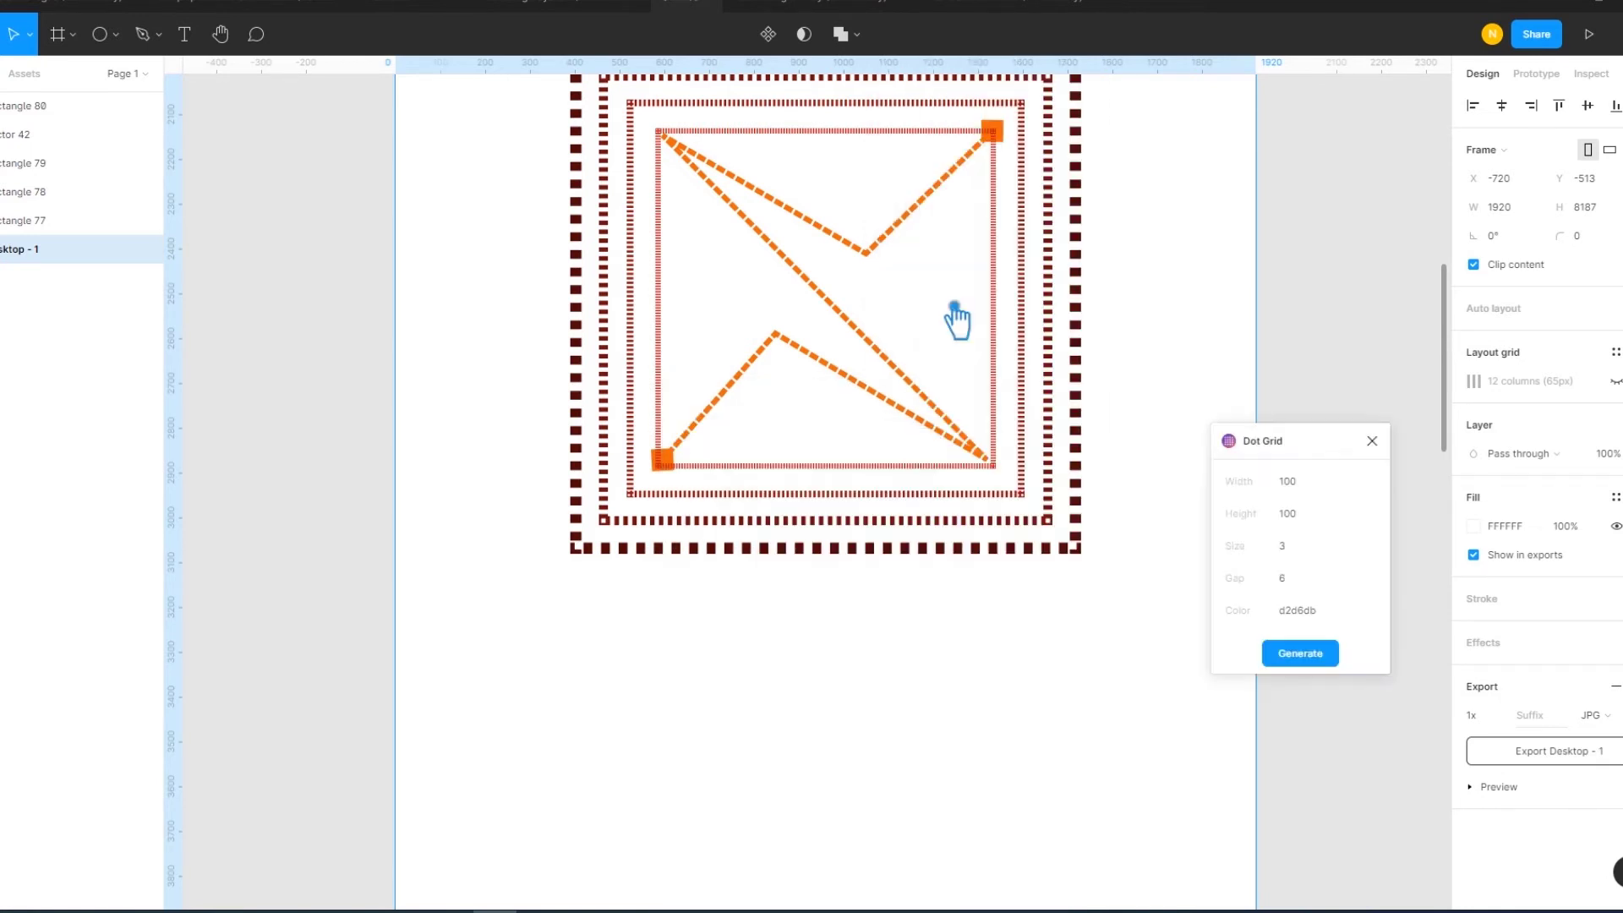
- Set the dot grid's gap to 3 and generate the pattern
left_click(1327, 583)
left_click_drag(1325, 586, 1205, 583)
left_click(1335, 522)
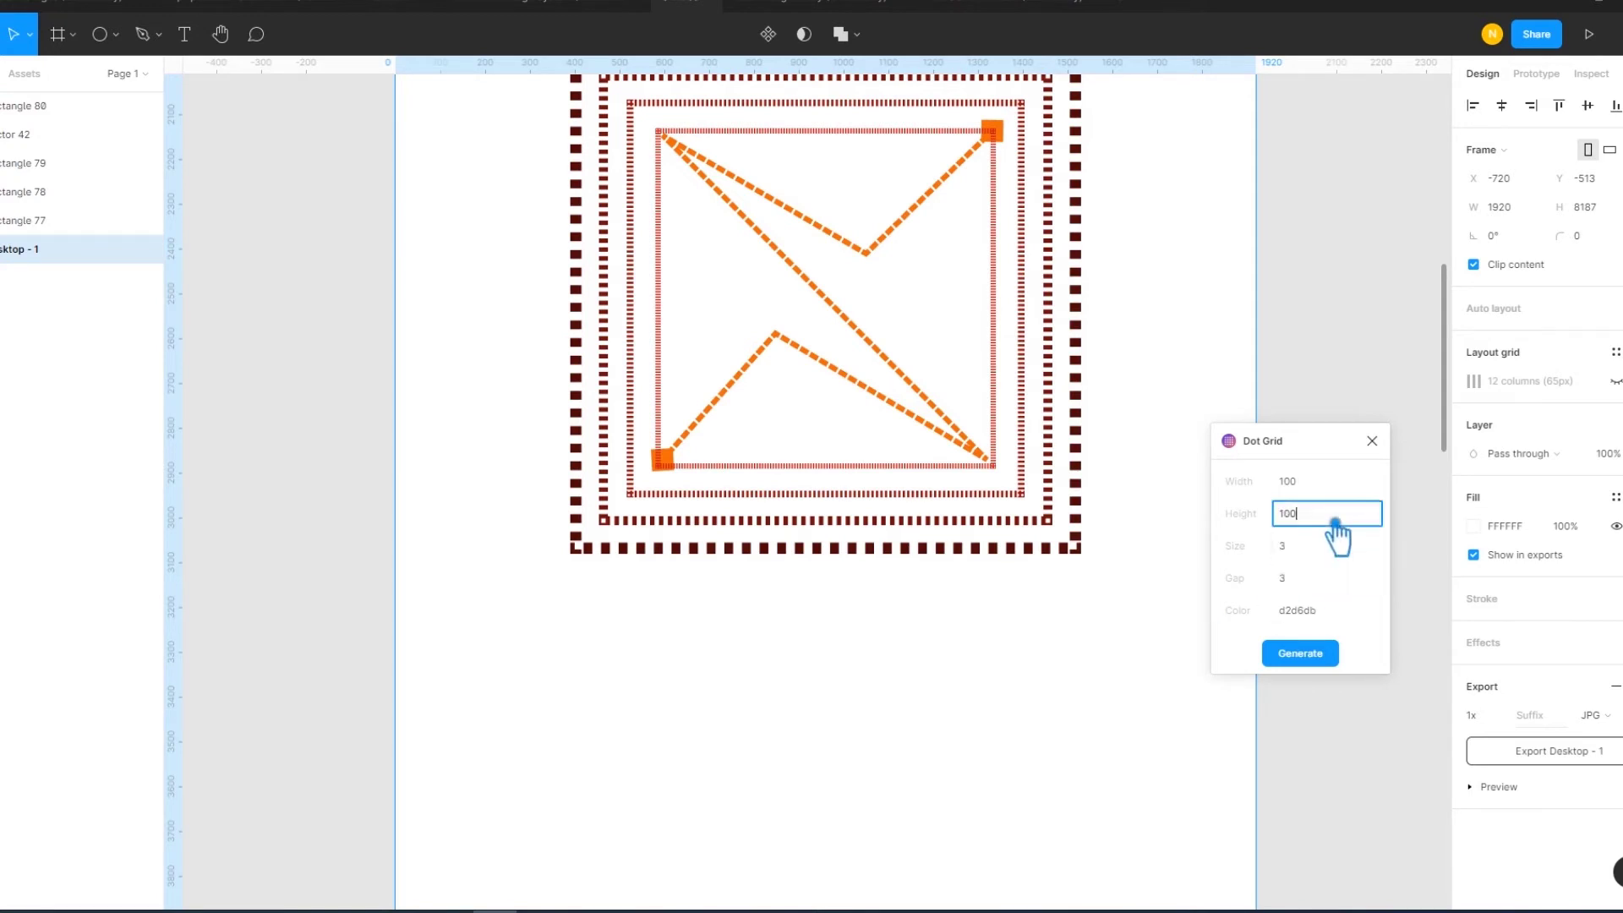
left_click(1320, 659)
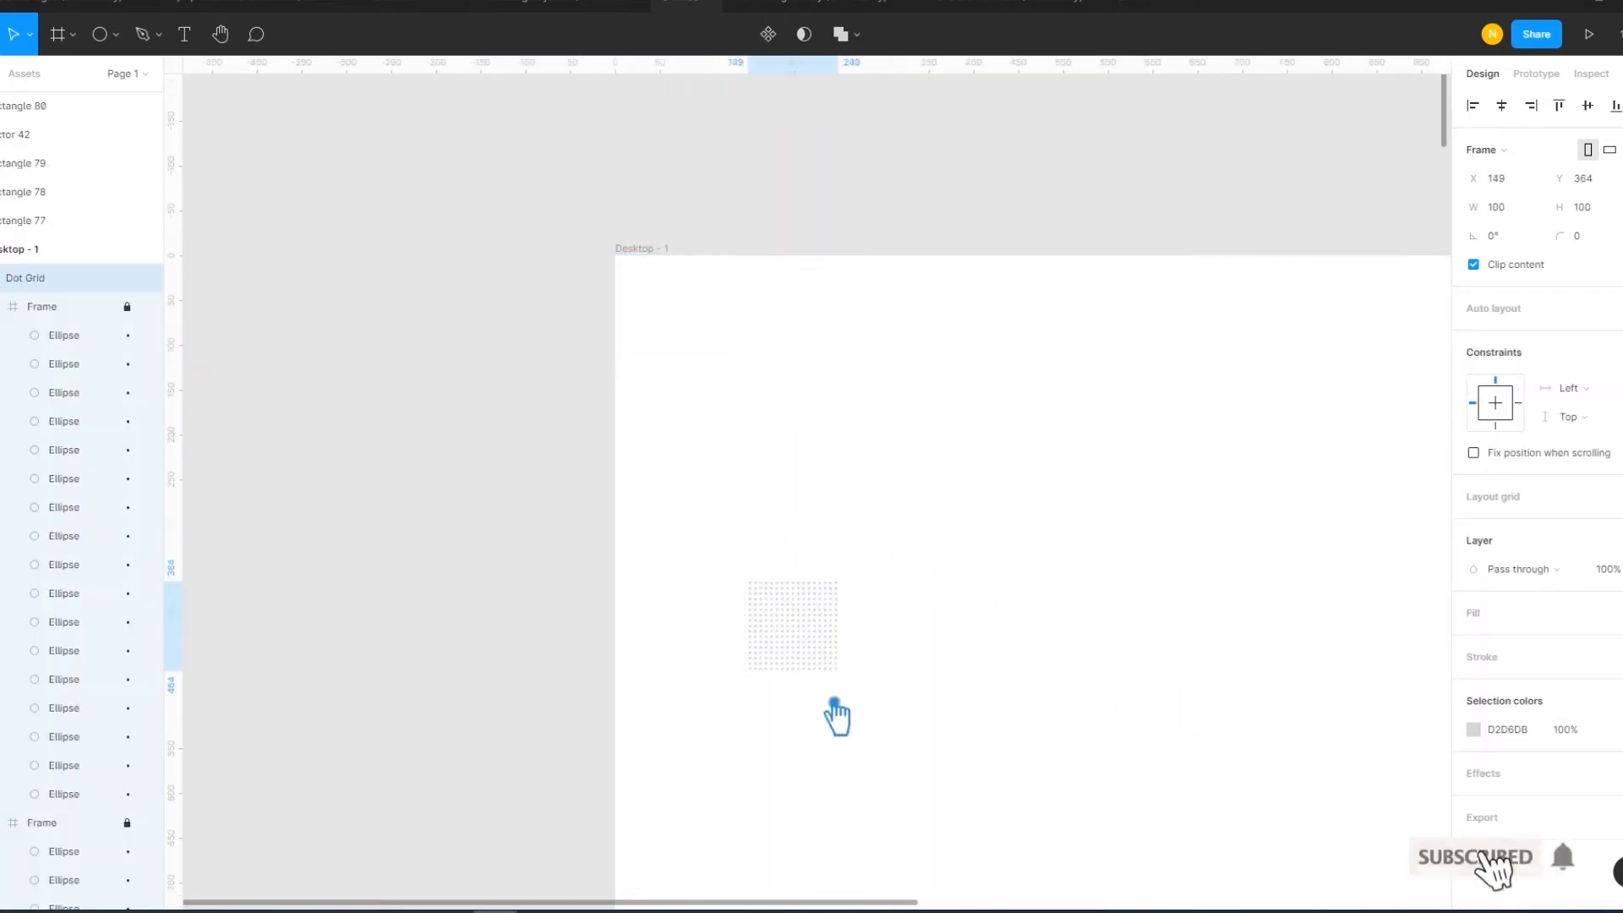
- Move the dot grid frame to the empty area below the dashed squares, try enlarging the frame to 268 × 268 and undo that resize
left_click_drag(594, 106, 836, 798)
left_click_drag(1020, 828, 823, 149)
left_click_drag(642, 125, 489, 665)
left_click_drag(759, 742, 870, 214)
left_click_drag(568, 117, 483, 776)
left_click_drag(772, 822, 670, 345)
left_click_drag(402, 325, 420, 805)
left_click_drag(483, 791, 454, 460)
left_click_drag(392, 417, 482, 490)
left_click_drag(511, 543, 601, 624)
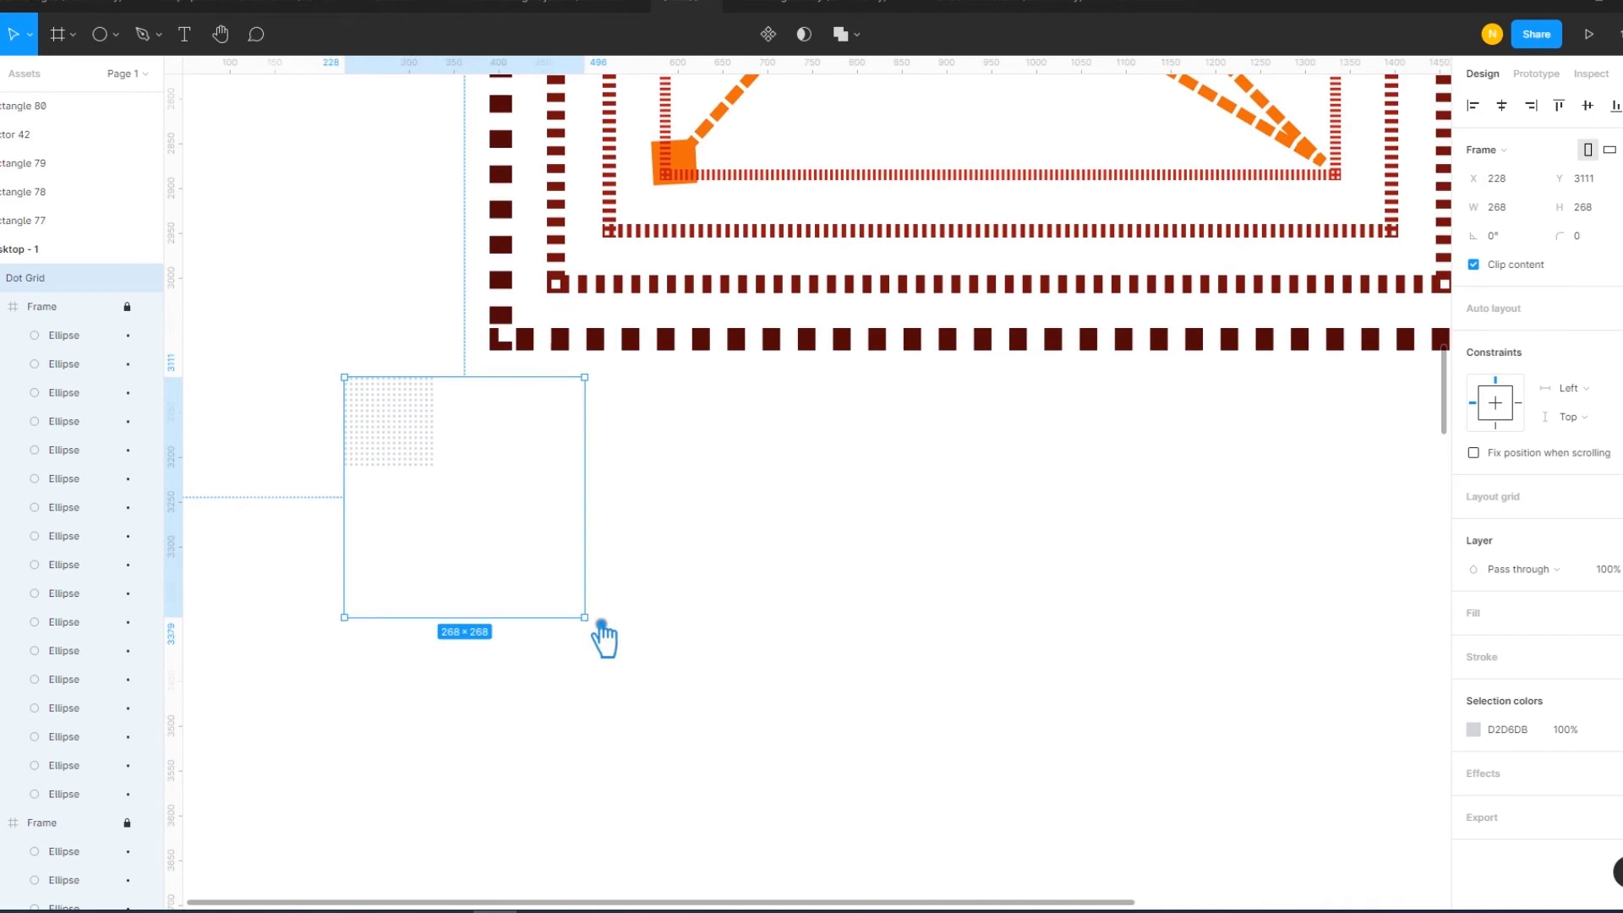
key("ctrl+z")
- Ungroup the dot grid and its row frames into separate dots and scale them up together to about 460 × 460
right_click(462, 507)
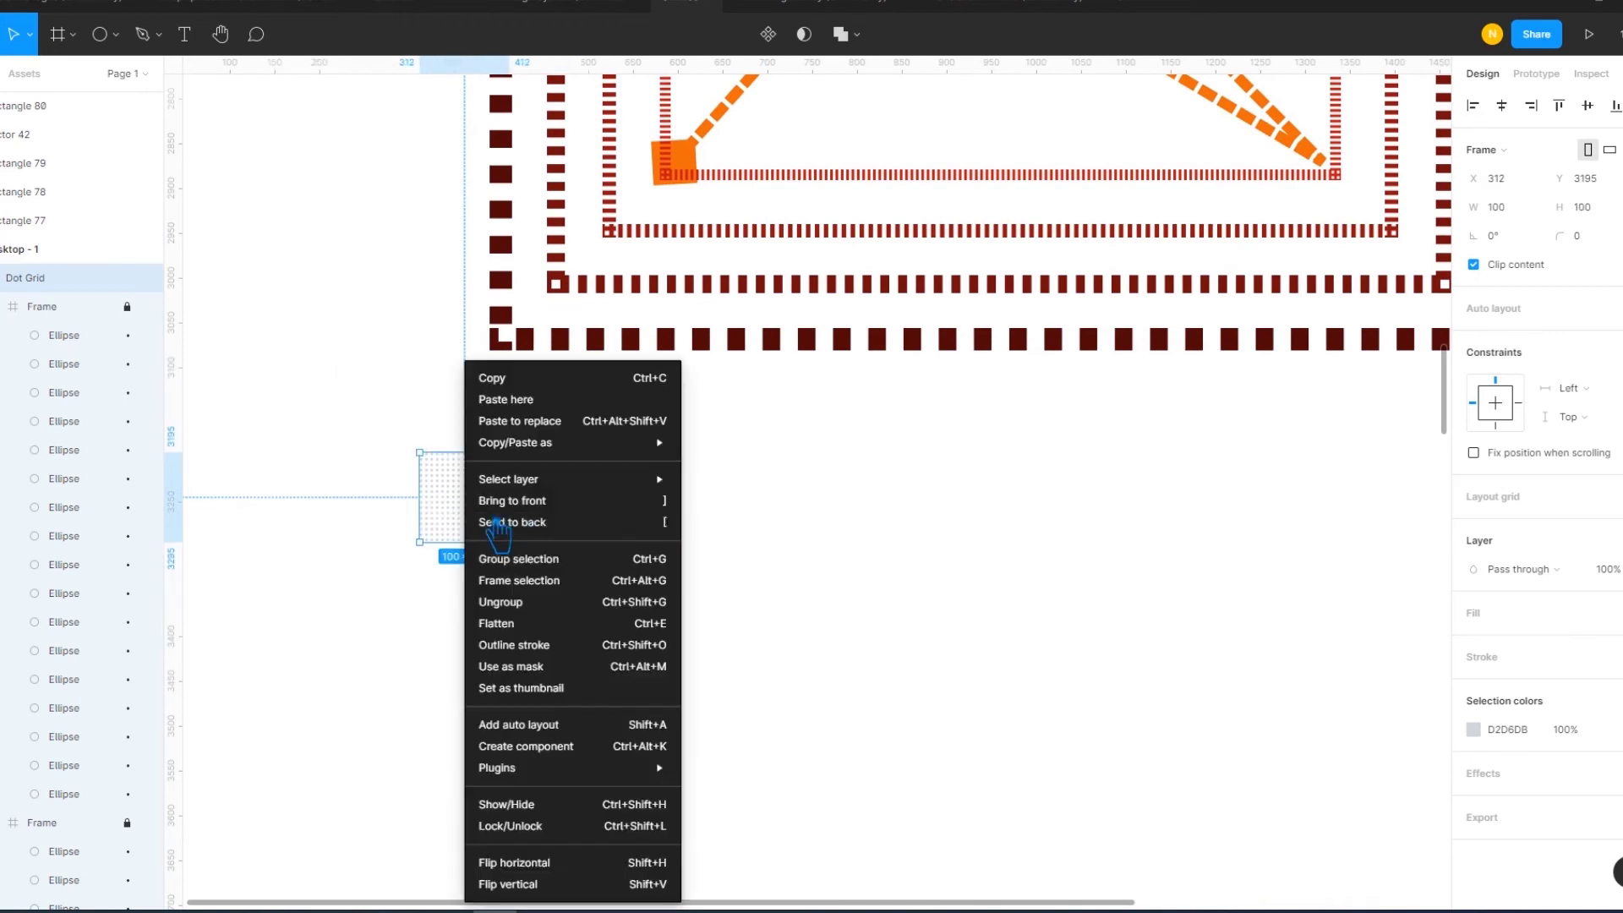
left_click(535, 622)
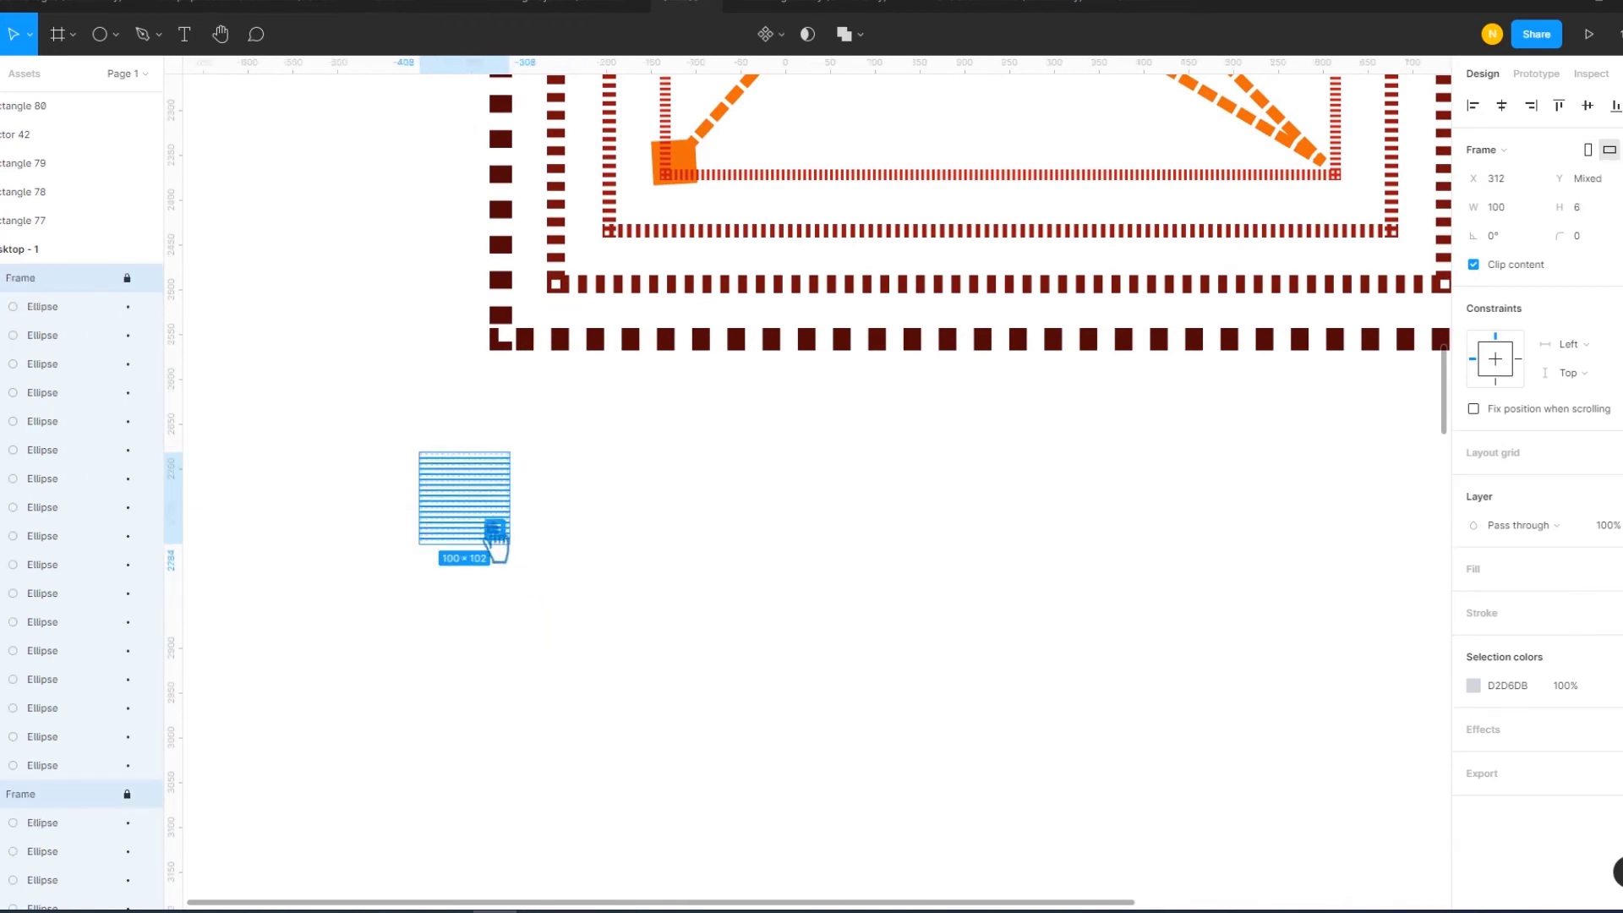
right_click(457, 507)
left_click(522, 629)
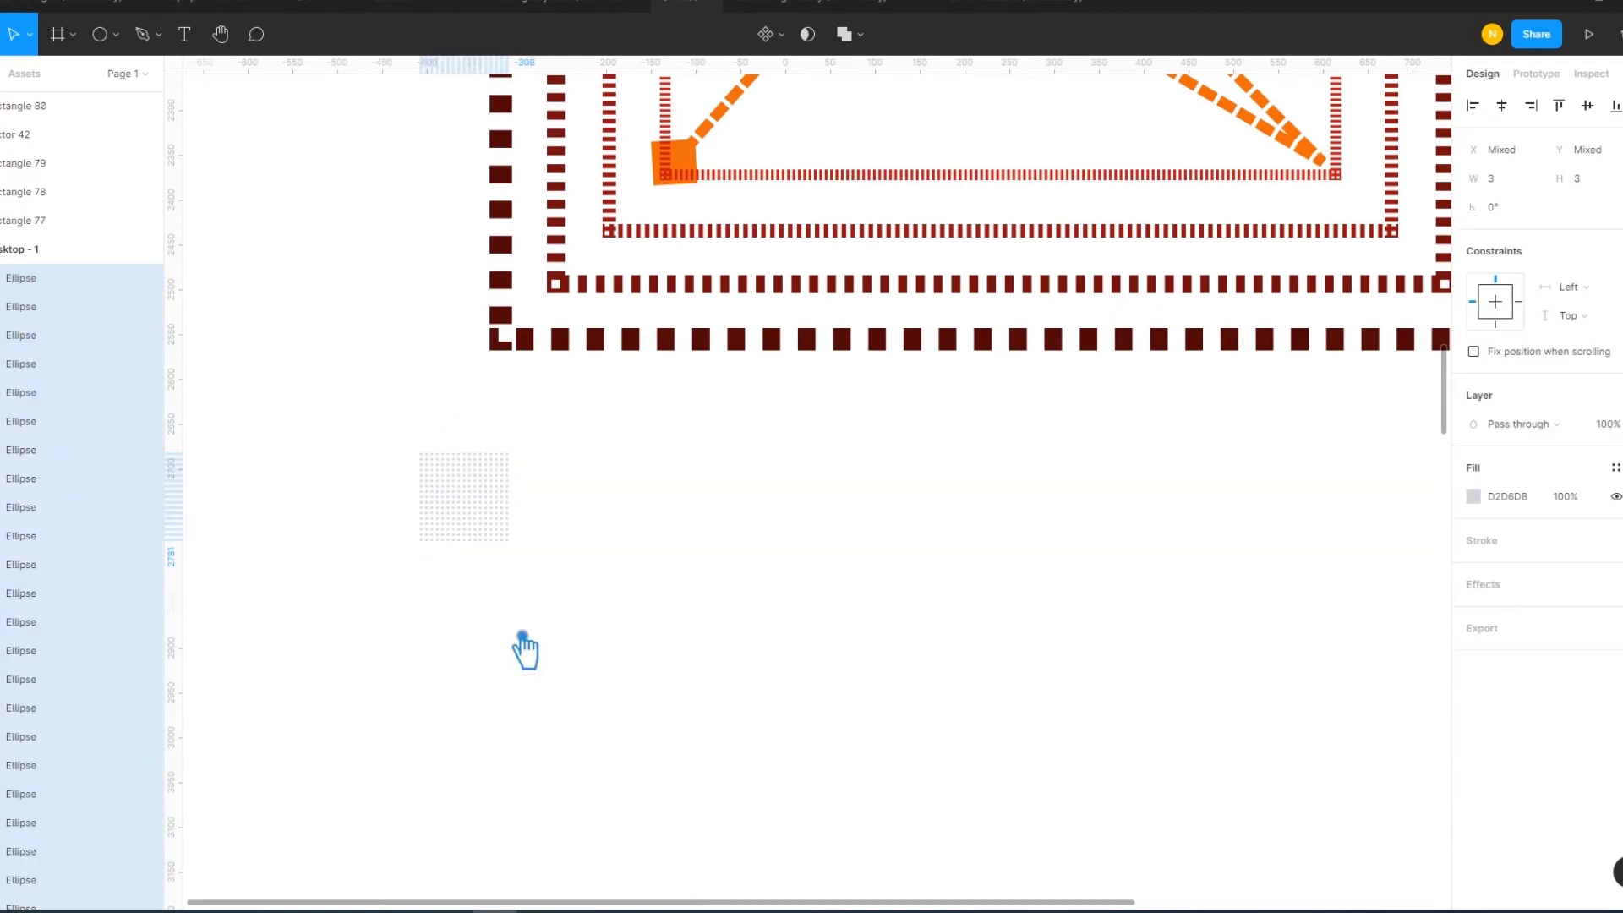
left_click_drag(524, 567, 849, 845)
left_click(918, 622)
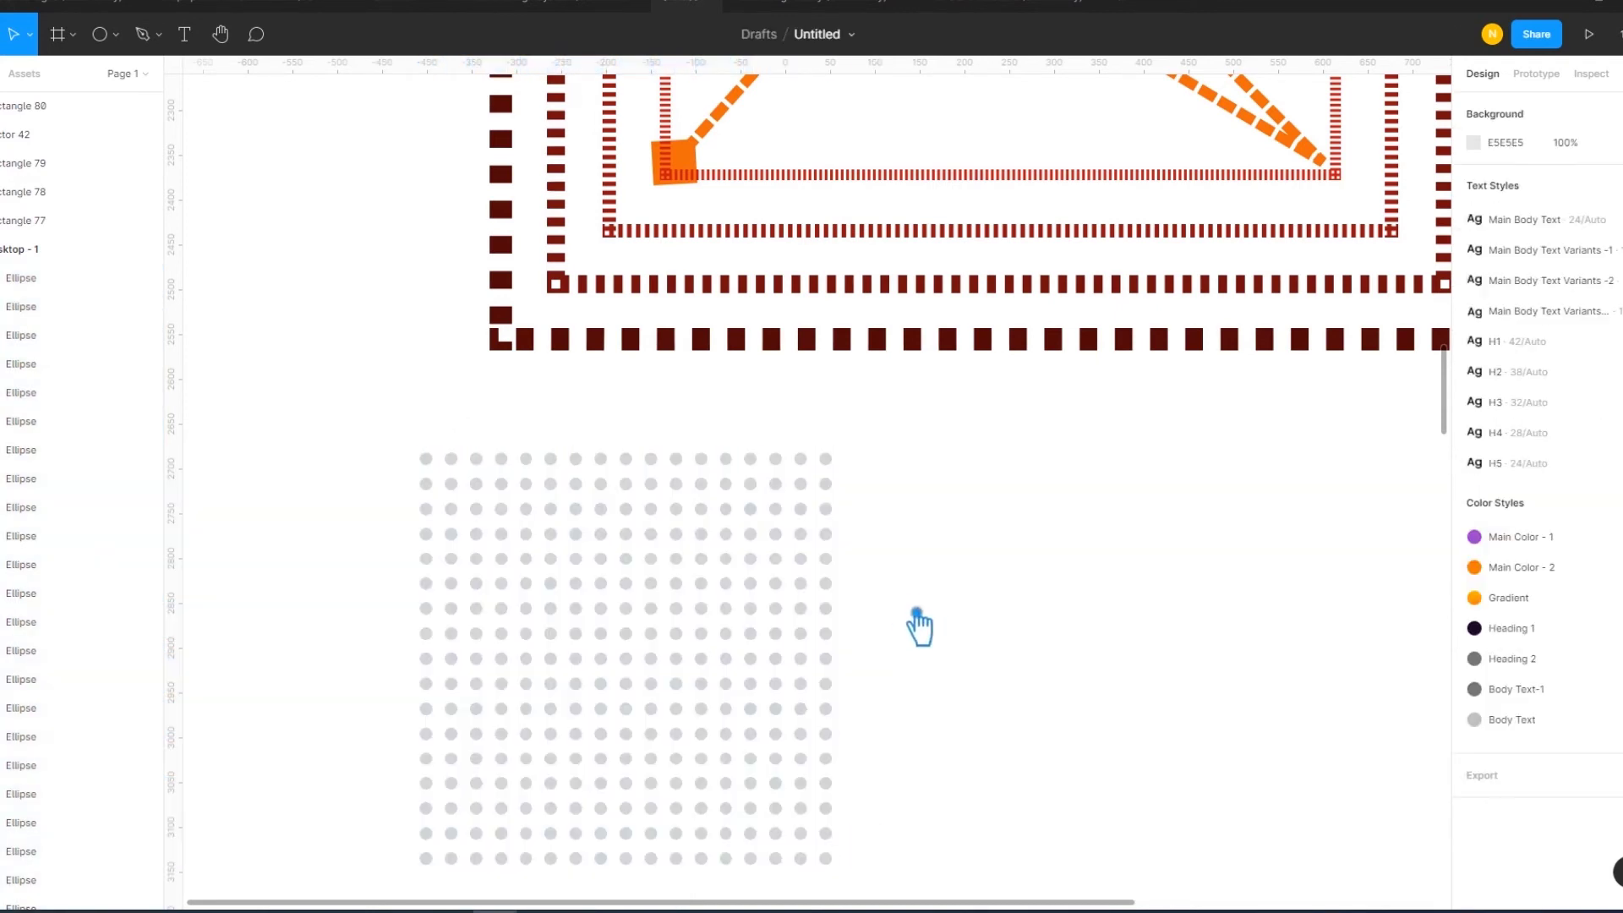
- Group the nine rightmost columns of dots
scroll(971, 591, "down", 2)
scroll(972, 591, "right", 1)
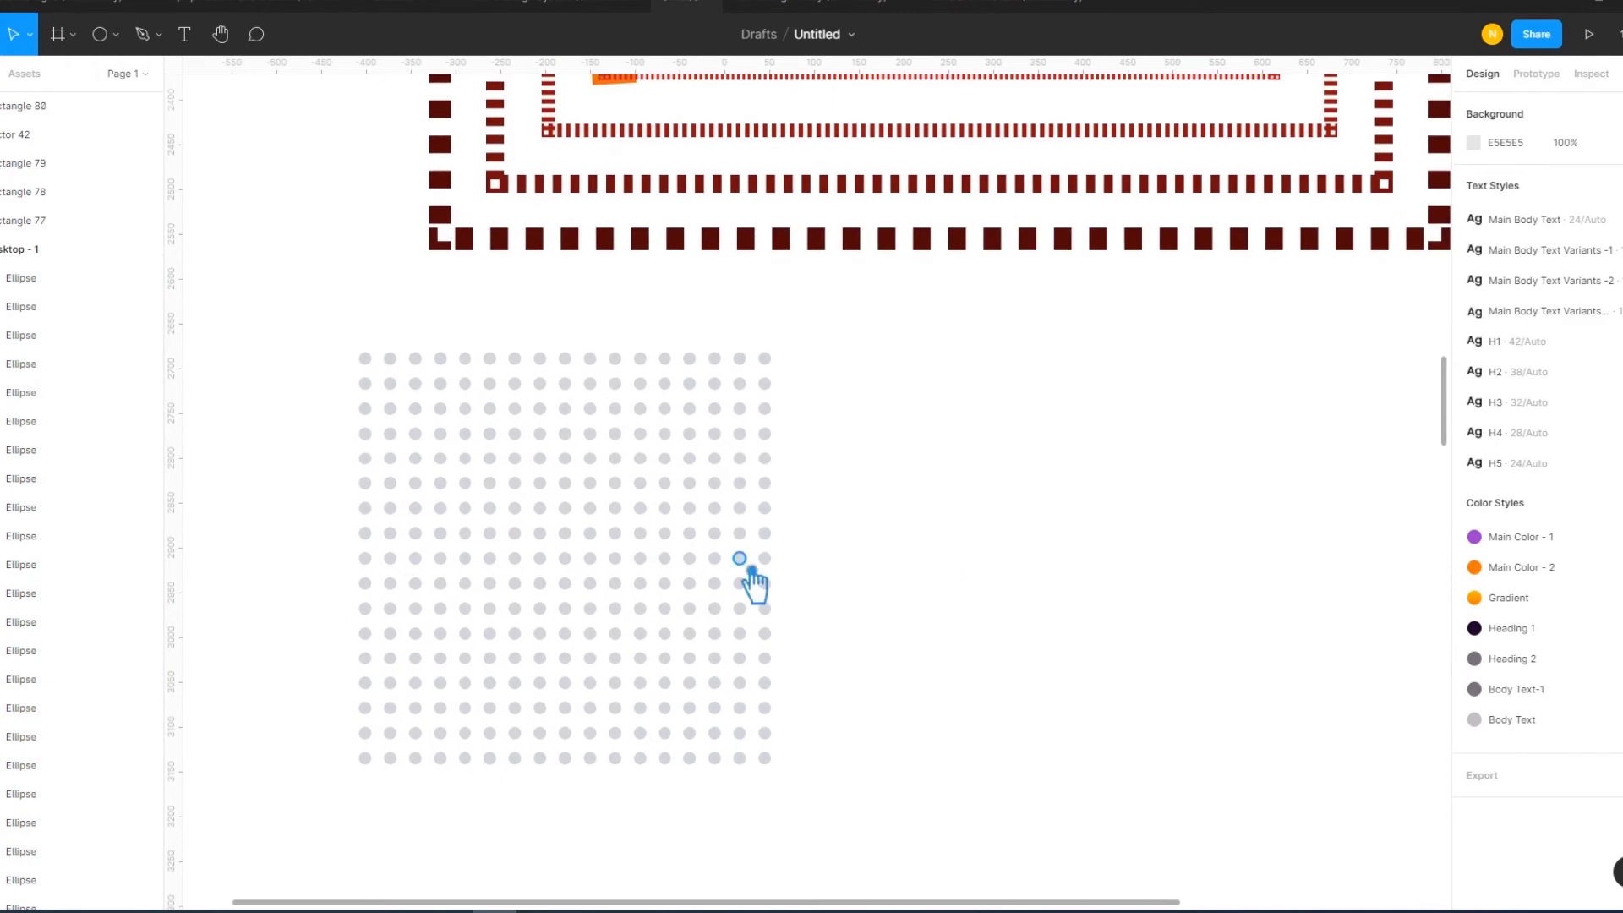
left_click(739, 559)
left_click(858, 605)
left_click_drag(840, 798, 569, 337)
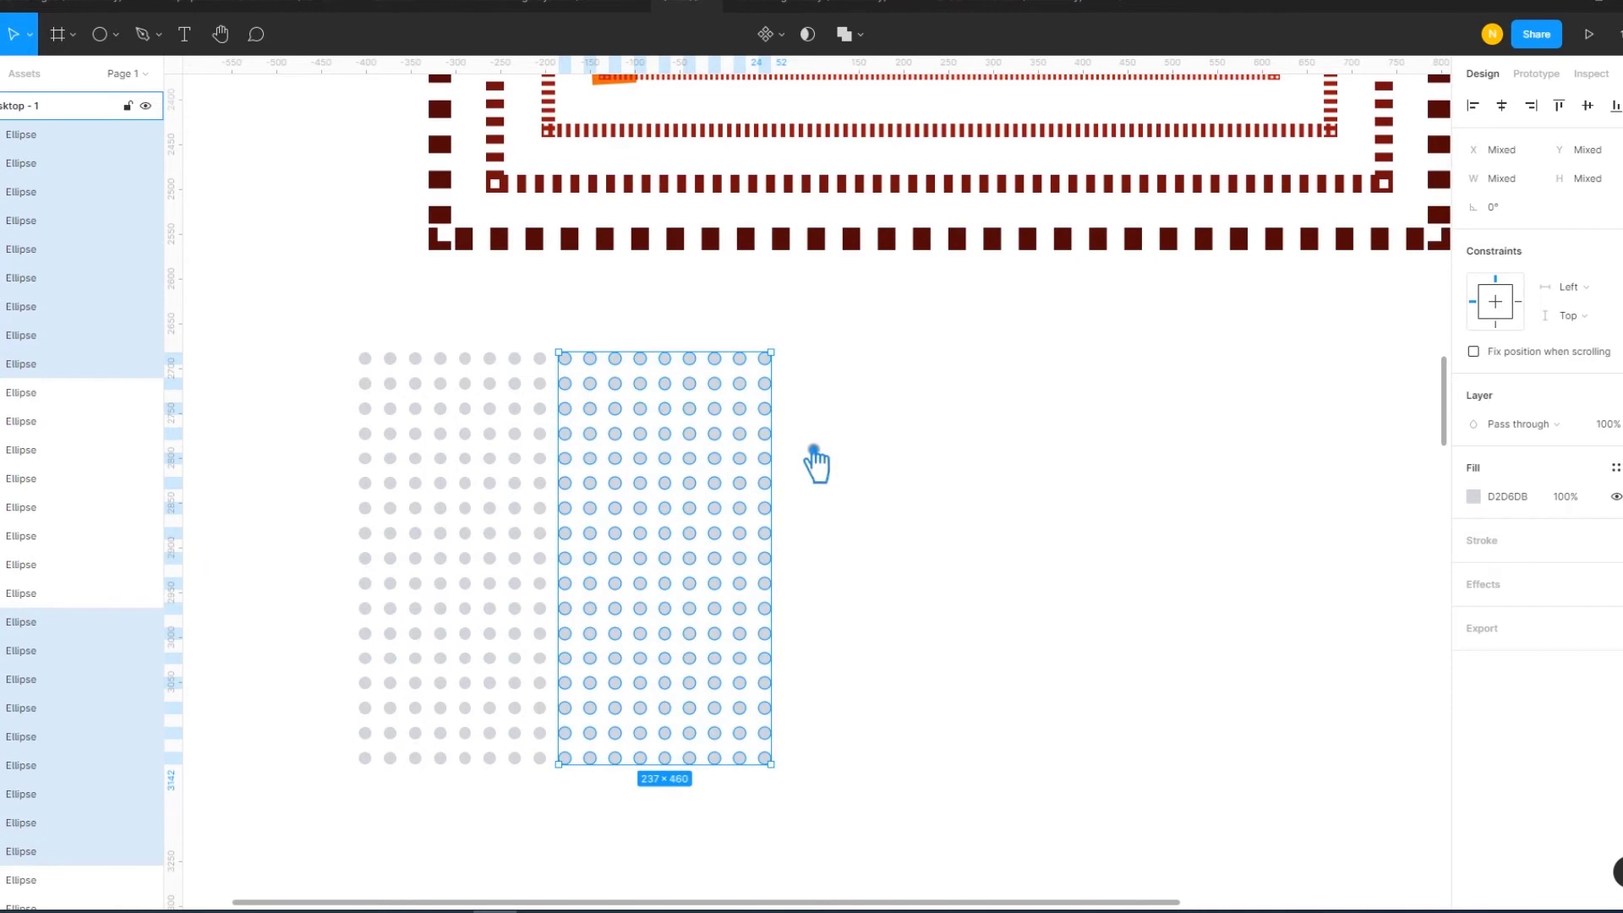
key("ctrl+g")
- Group the four leftmost dot columns, and group the remaining four columns in the middle separately
left_click_drag(310, 288, 482, 770)
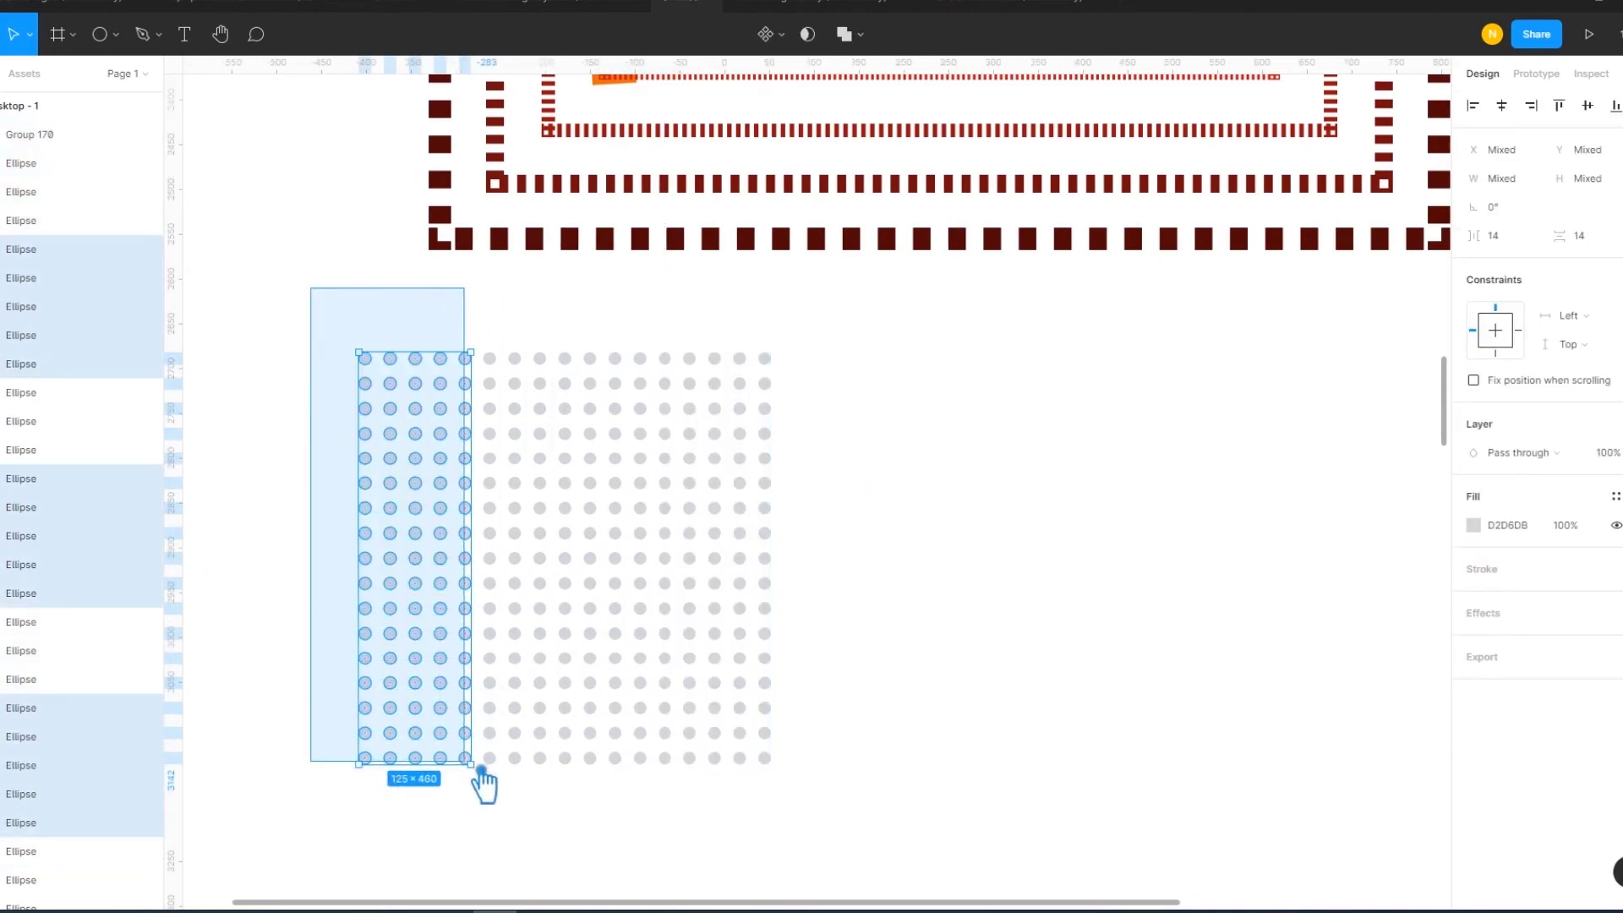
left_click_drag(482, 771, 482, 772)
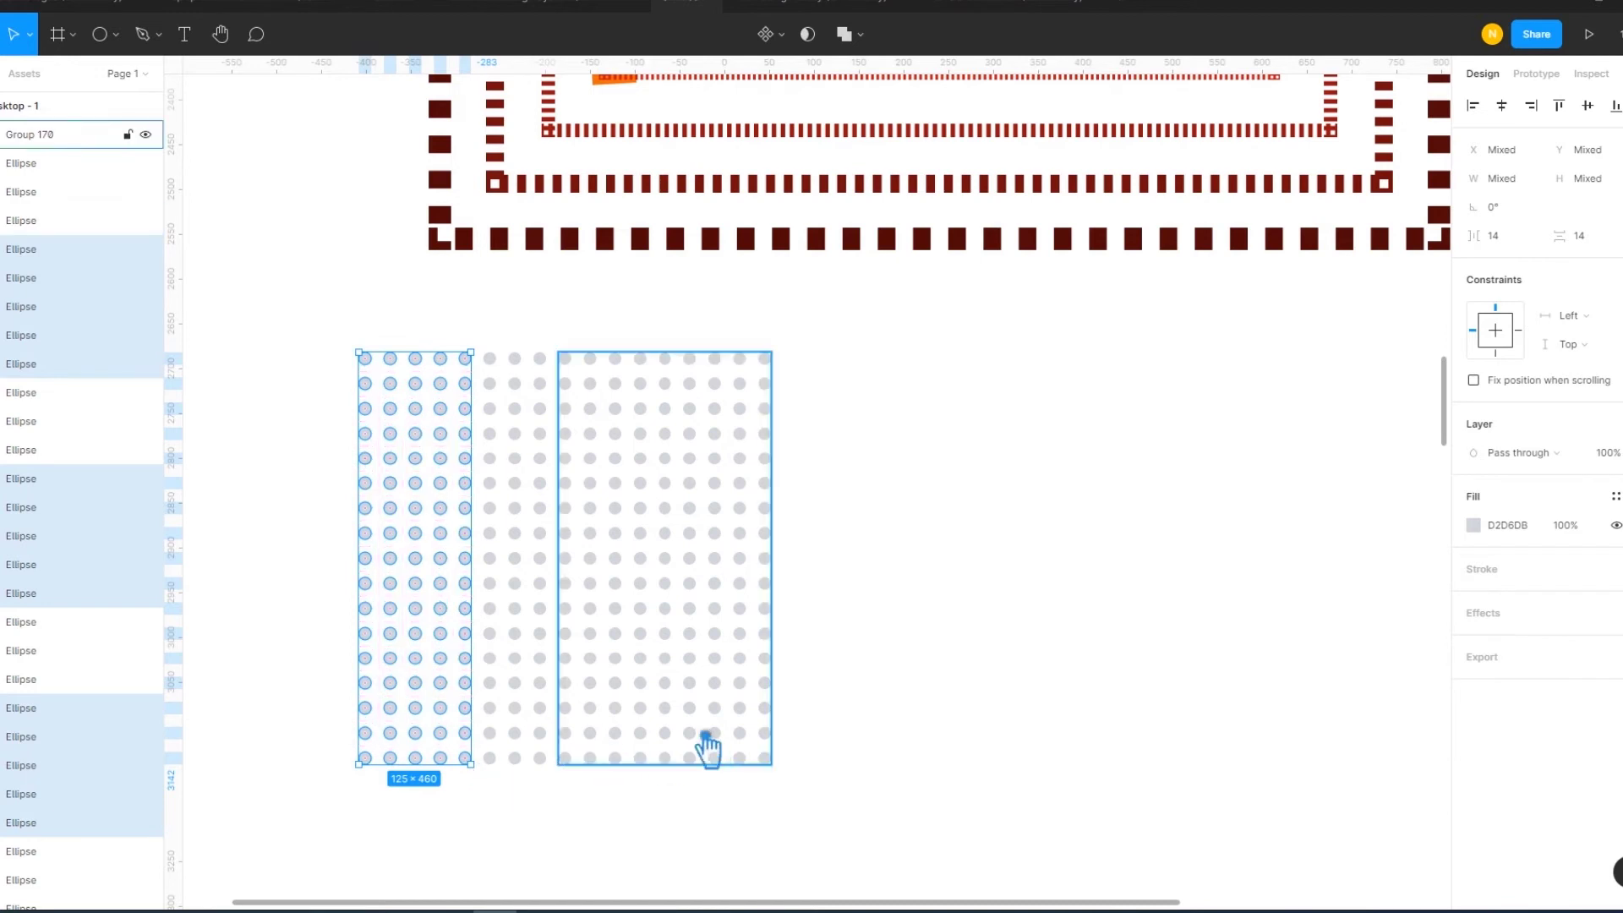
left_click_drag(312, 312, 471, 344)
key("ctrl+g")
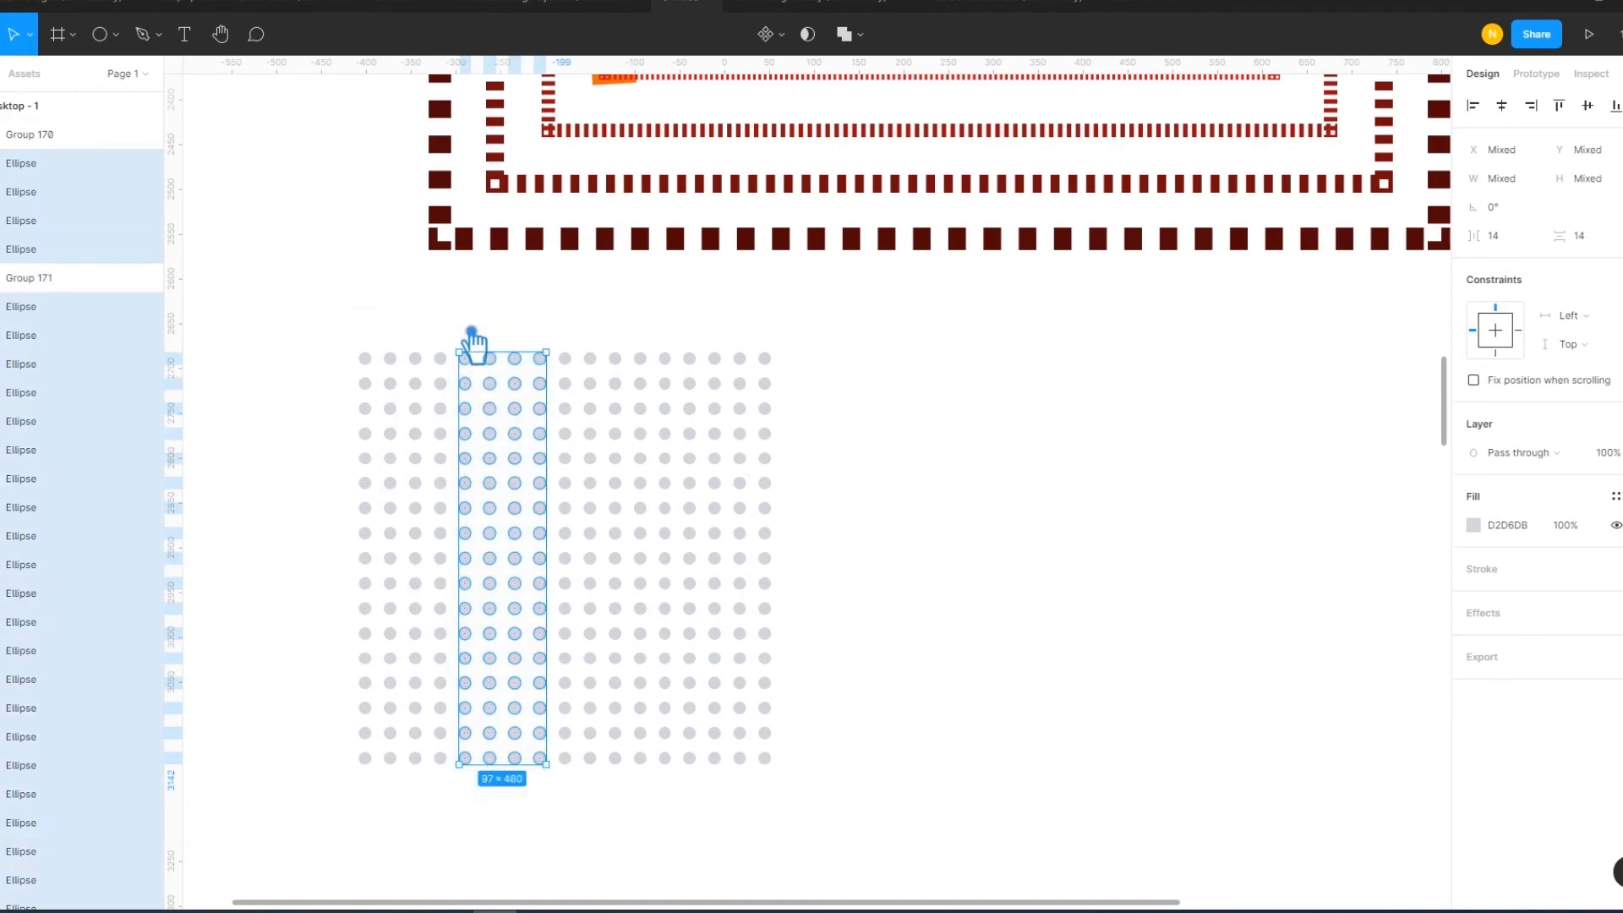
key("ctrl+g")
- Move the middle four-column dot group to the right side of the outermost dashed square, near its top edge
left_click_drag(505, 558, 1123, 585)
left_click(693, 667)
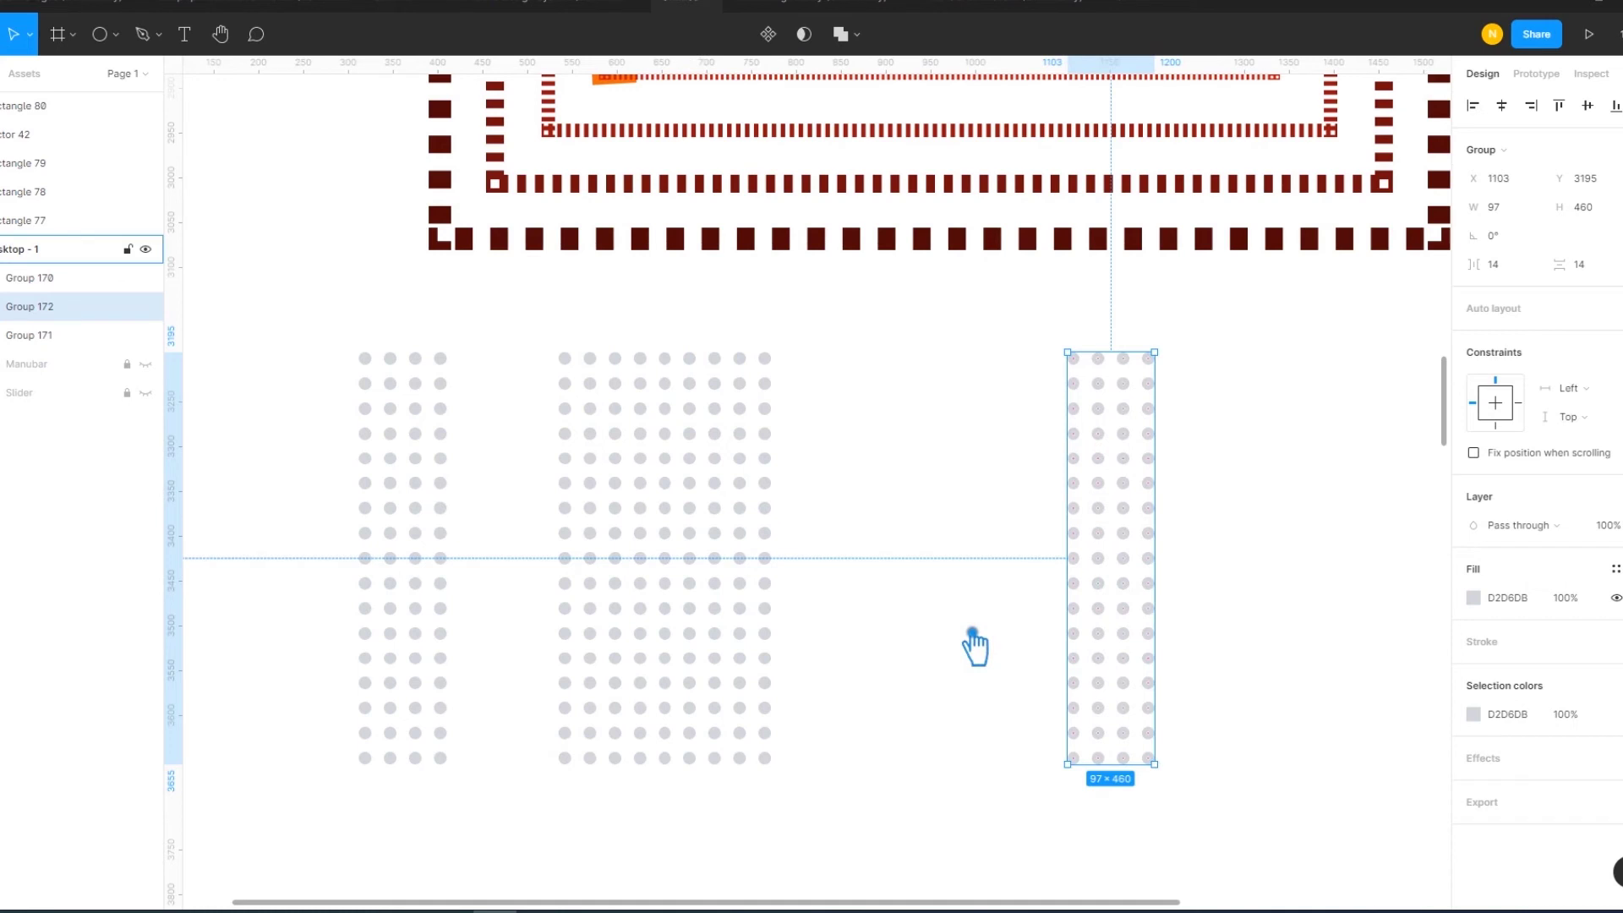
key("minus")
left_click(926, 495)
left_click_drag(951, 499, 1192, 194)
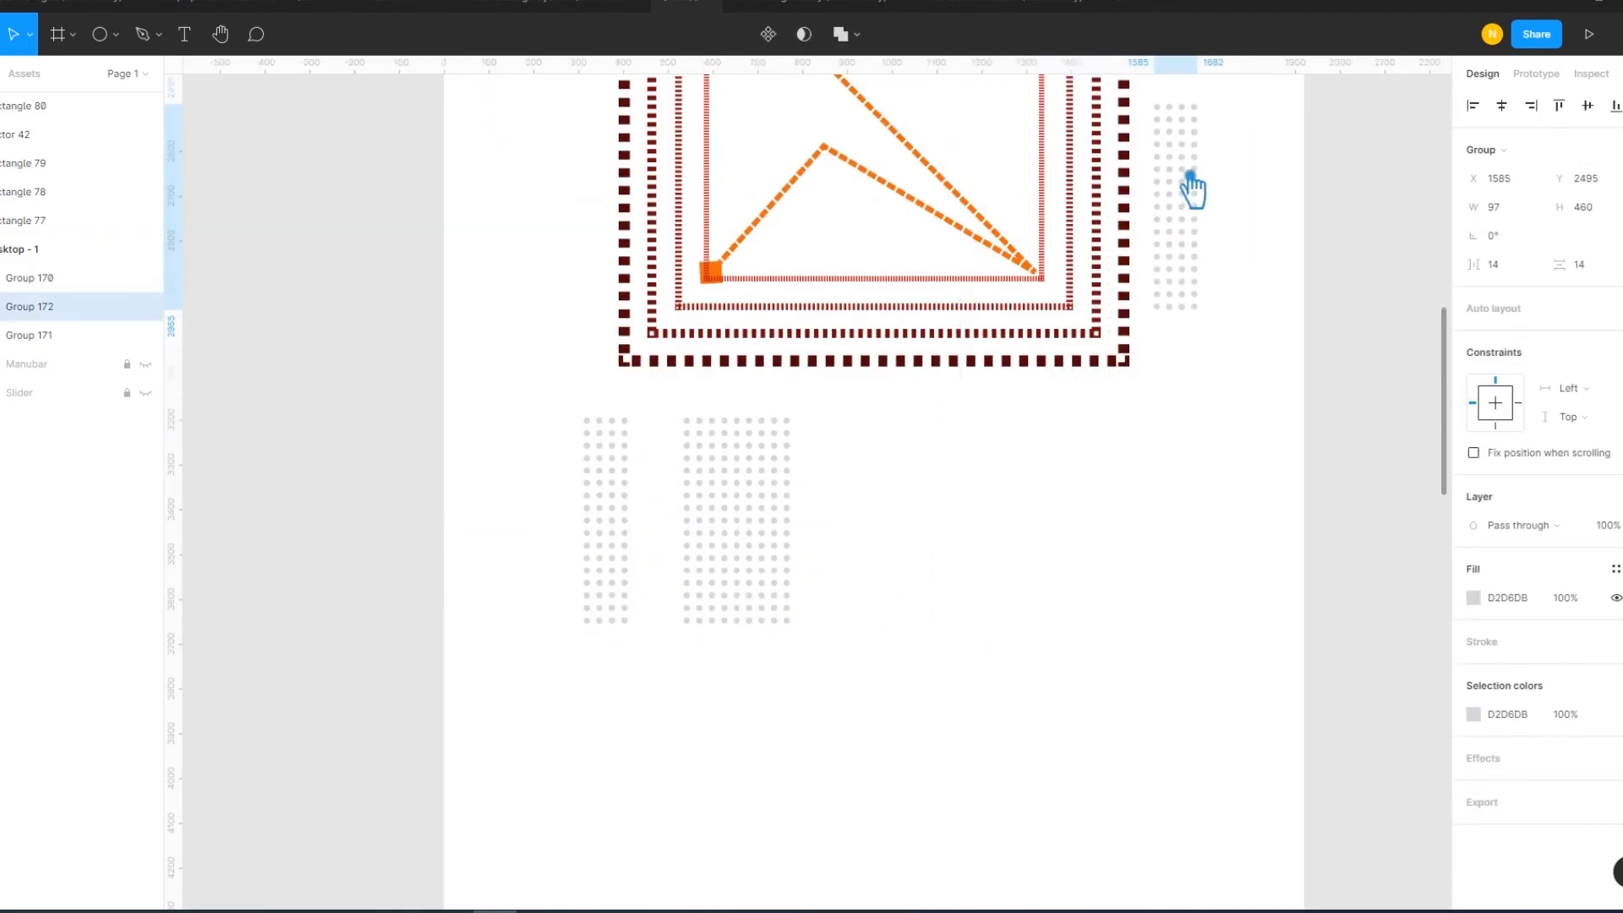
scroll(1098, 544, "up", 5)
left_click_drag(1195, 423, 1184, 188)
- Add a horizontal guide along the outermost square's top edge and scale the four-column dot group beside it to about 239 × 1133
left_click_drag(1026, 66, 1025, 127)
left_click(1175, 304)
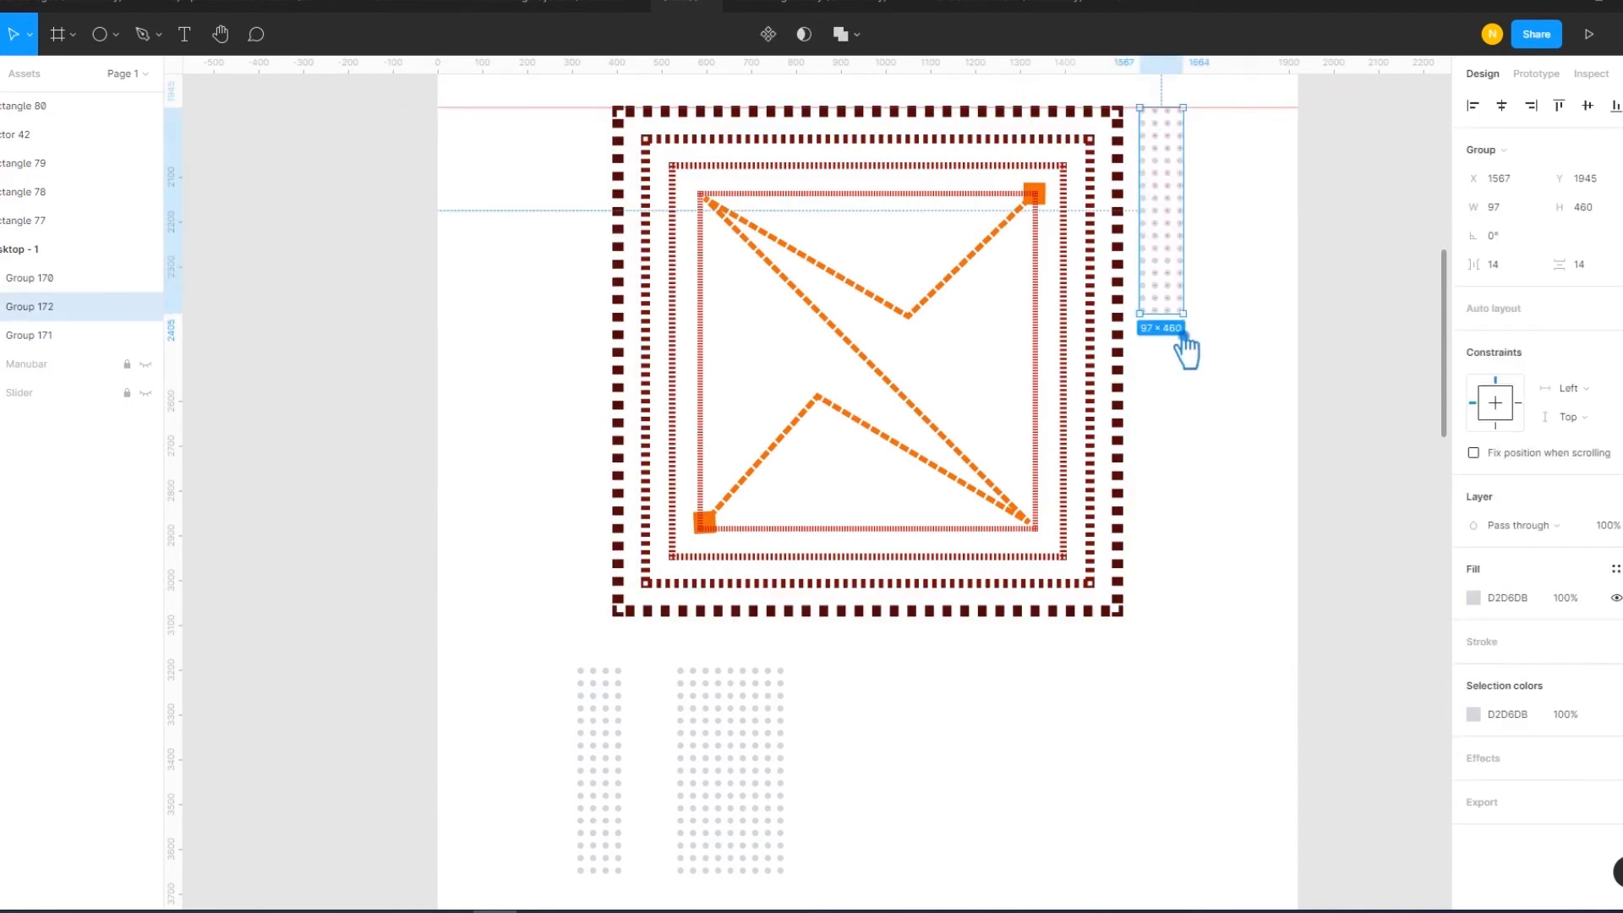
left_click_drag(1185, 337, 1263, 610)
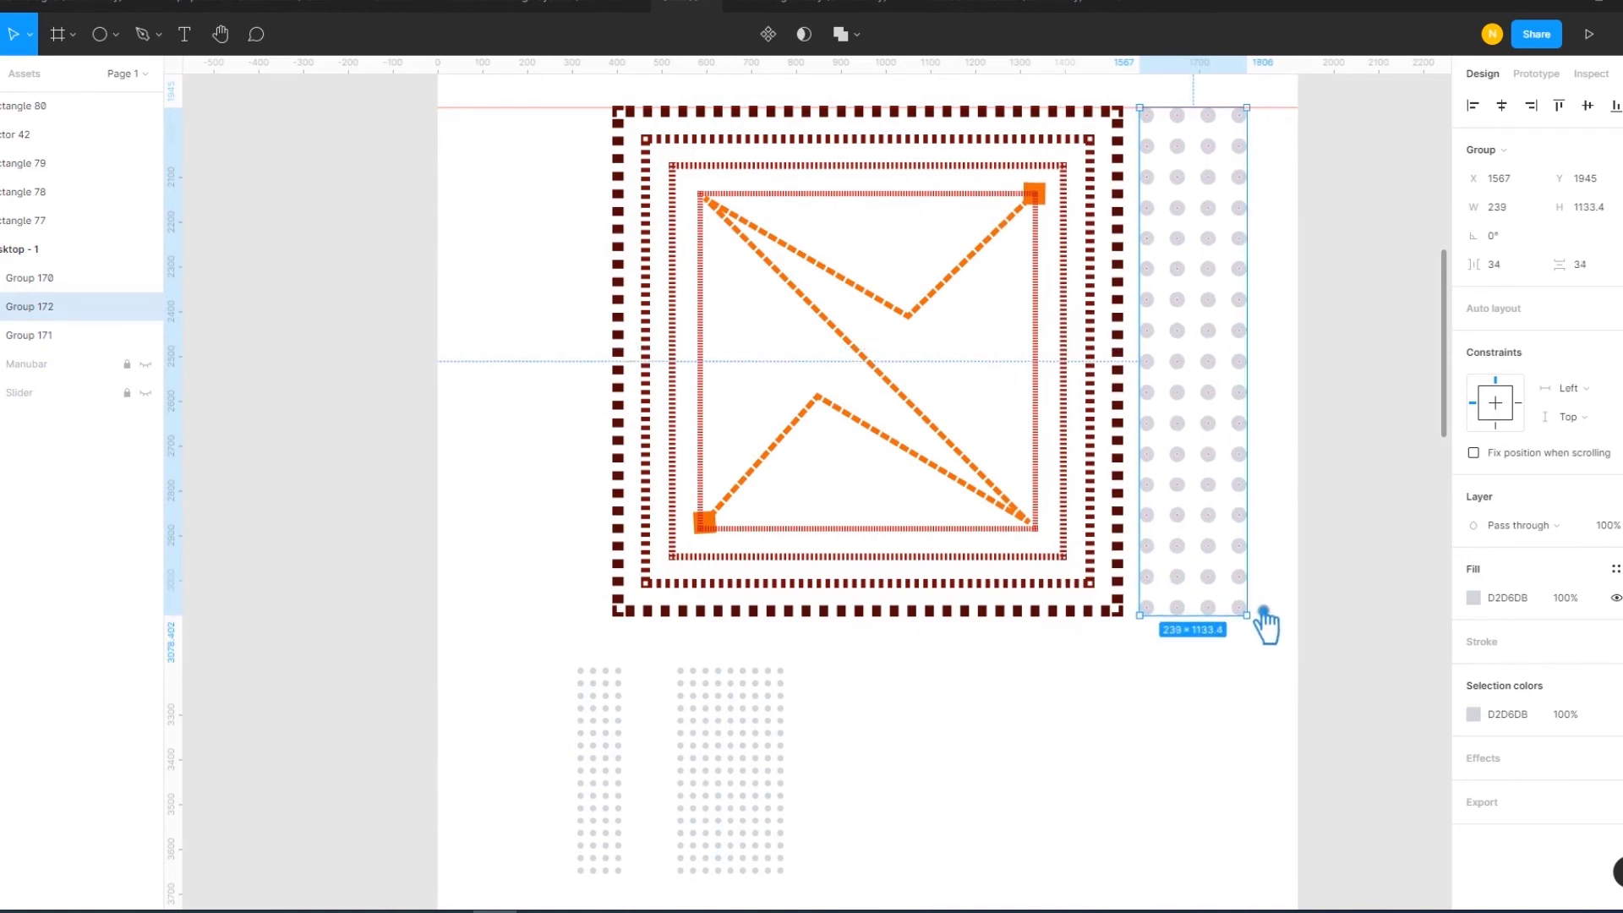
- Add a horizontal guide along the outermost square's bottom edge and resize the enlarged dot group to about 240 × 1137 between the guides
left_click(1204, 715)
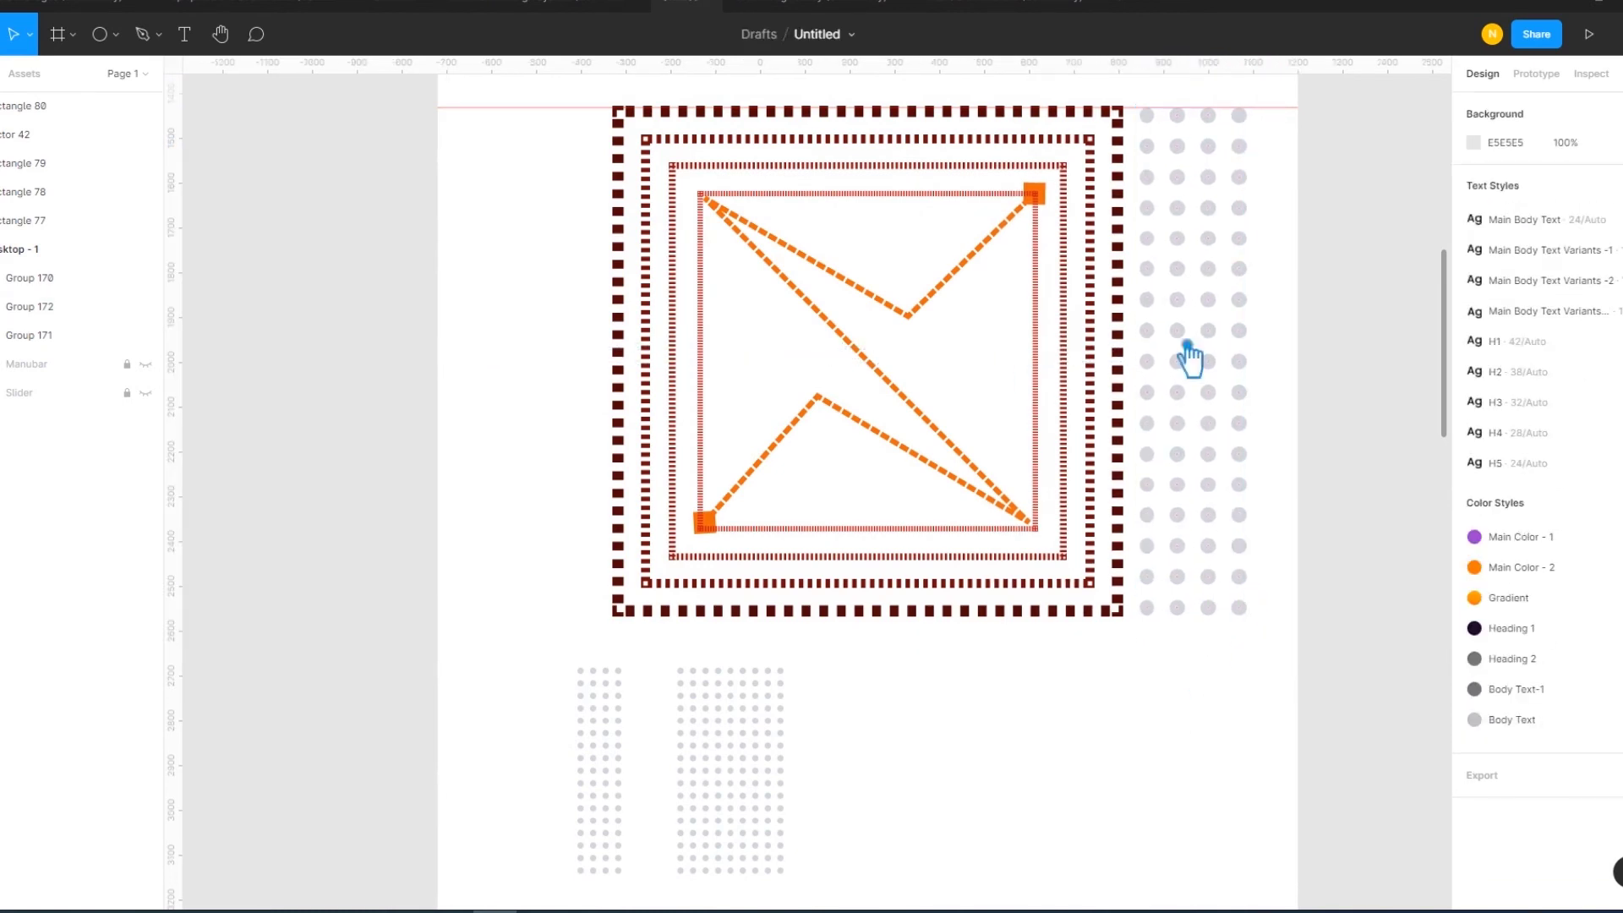
left_click_drag(969, 84, 1000, 645)
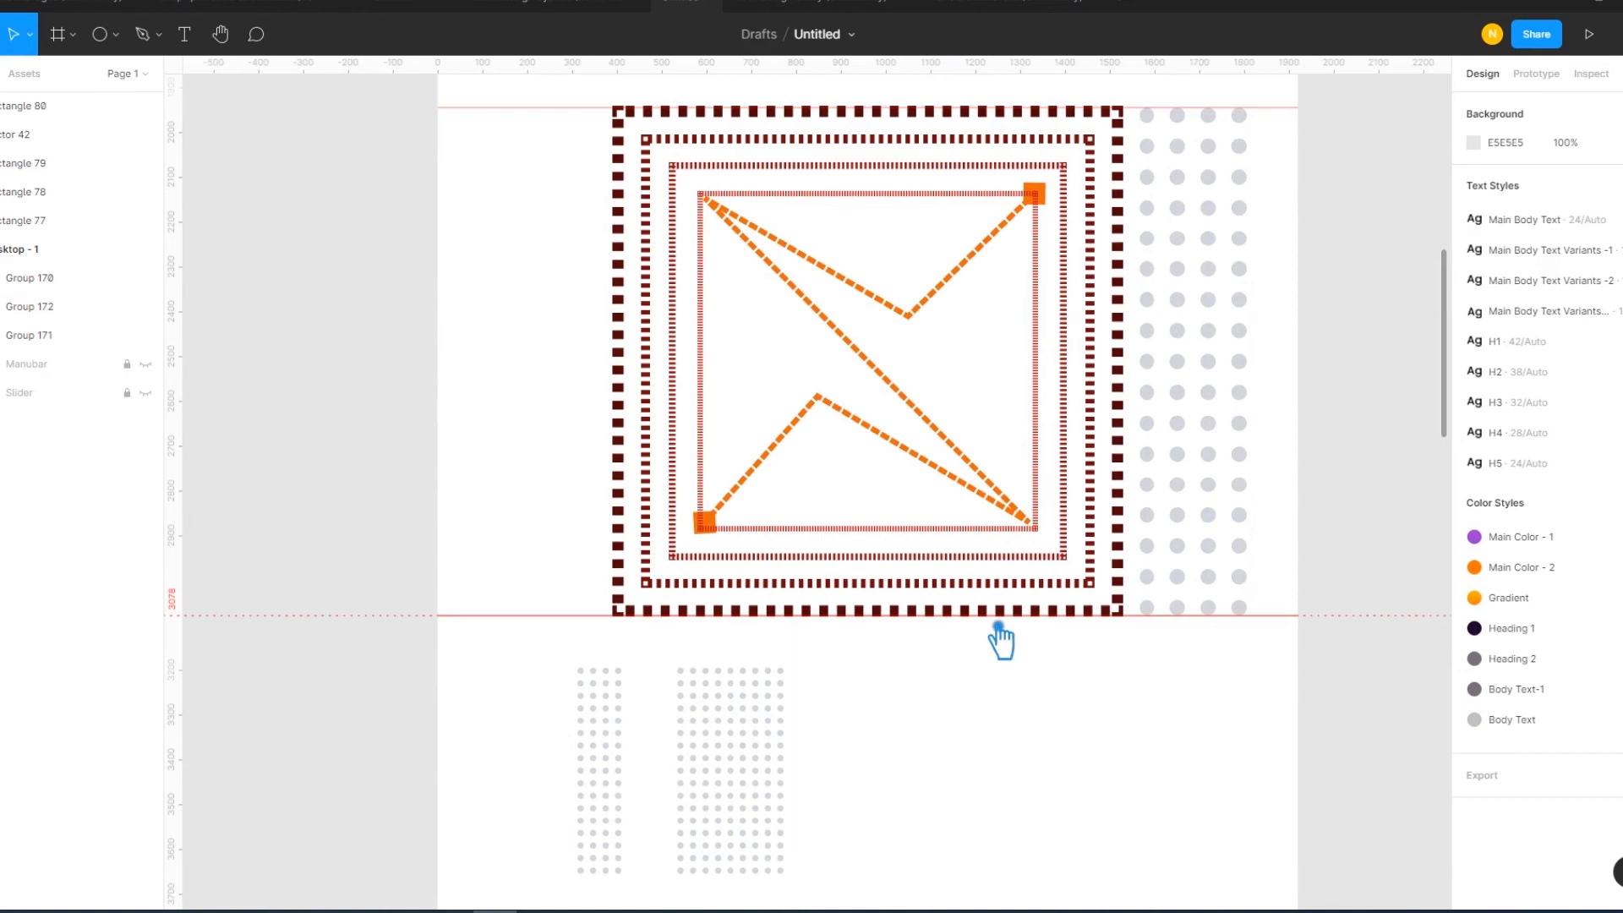
left_click(1196, 145)
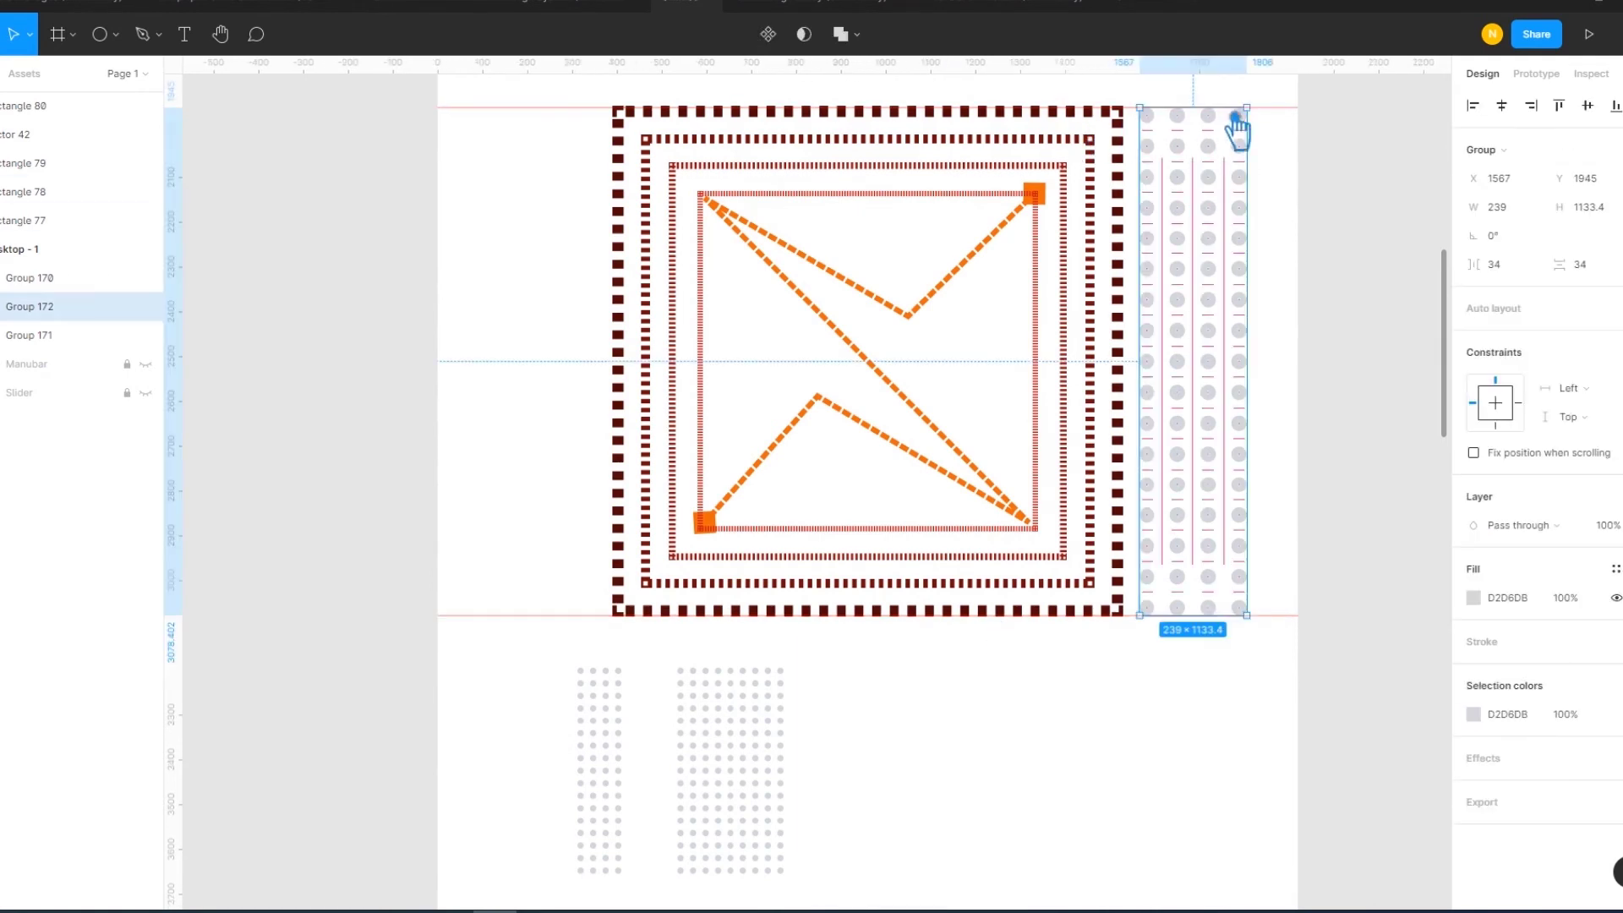
left_click_drag(1258, 120, 1199, 118)
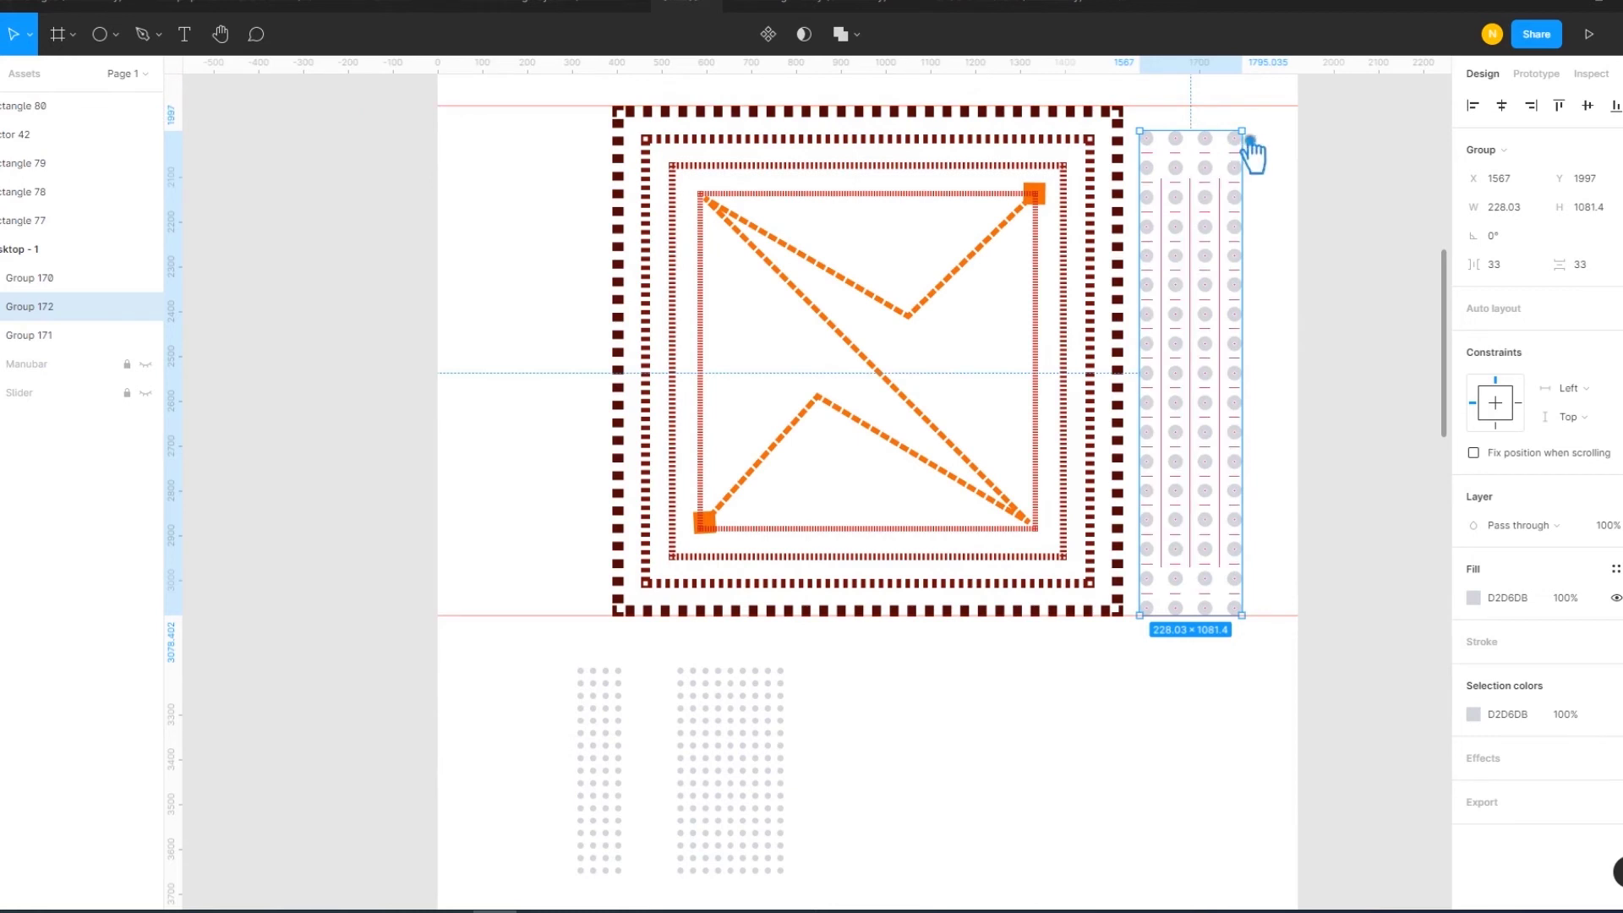
- Delete the nine-column dot group below the dashed squares
left_click(613, 769)
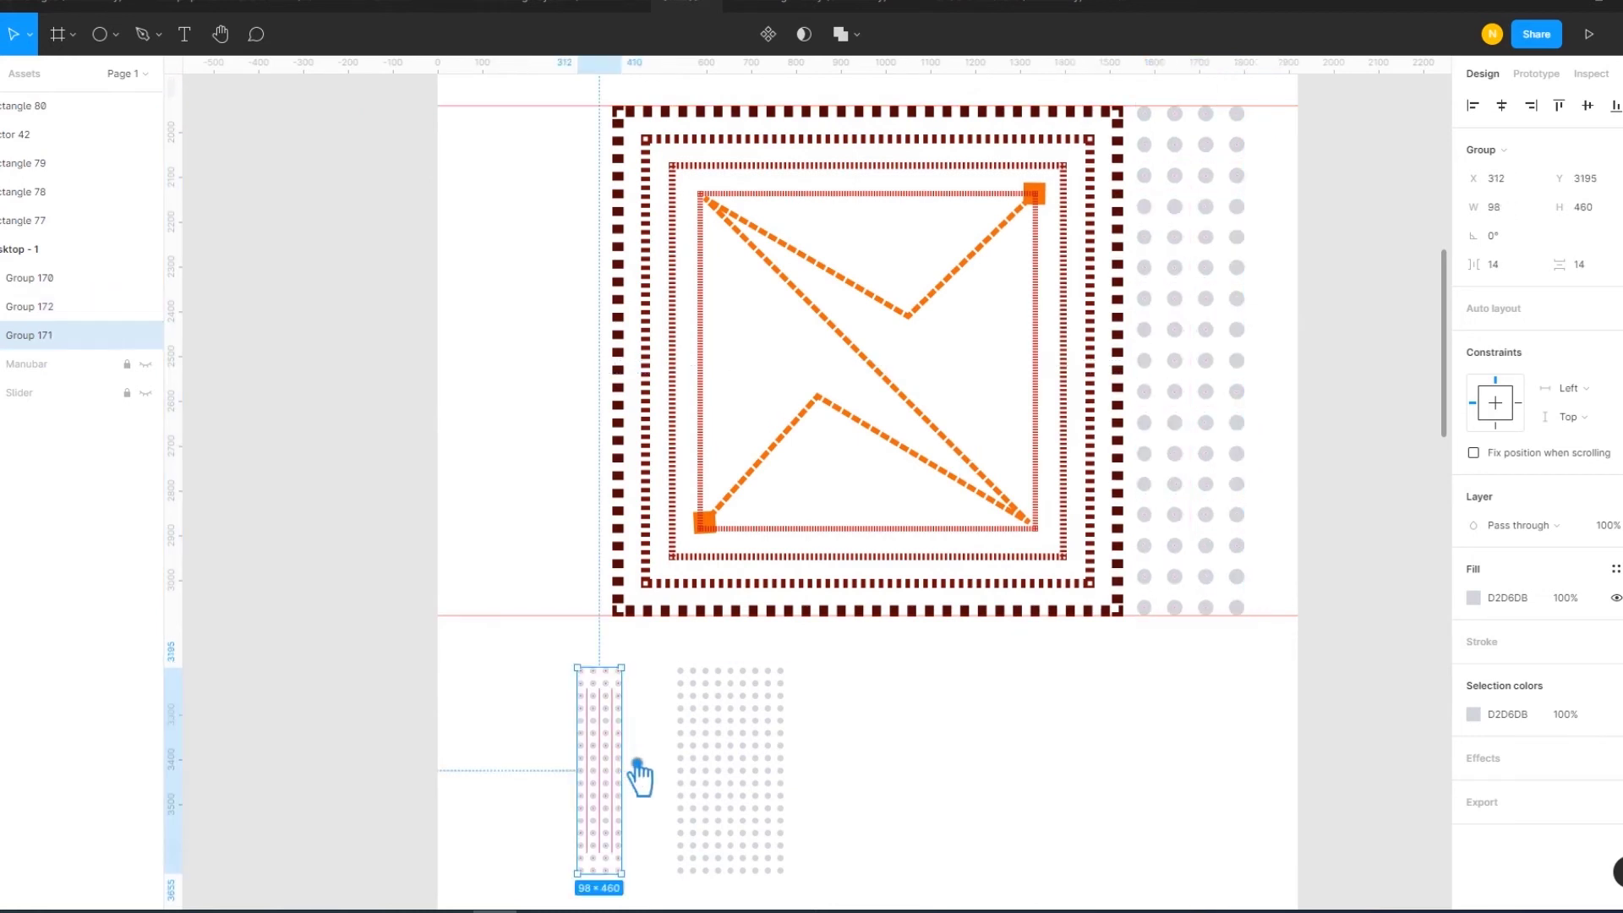
left_click(935, 828)
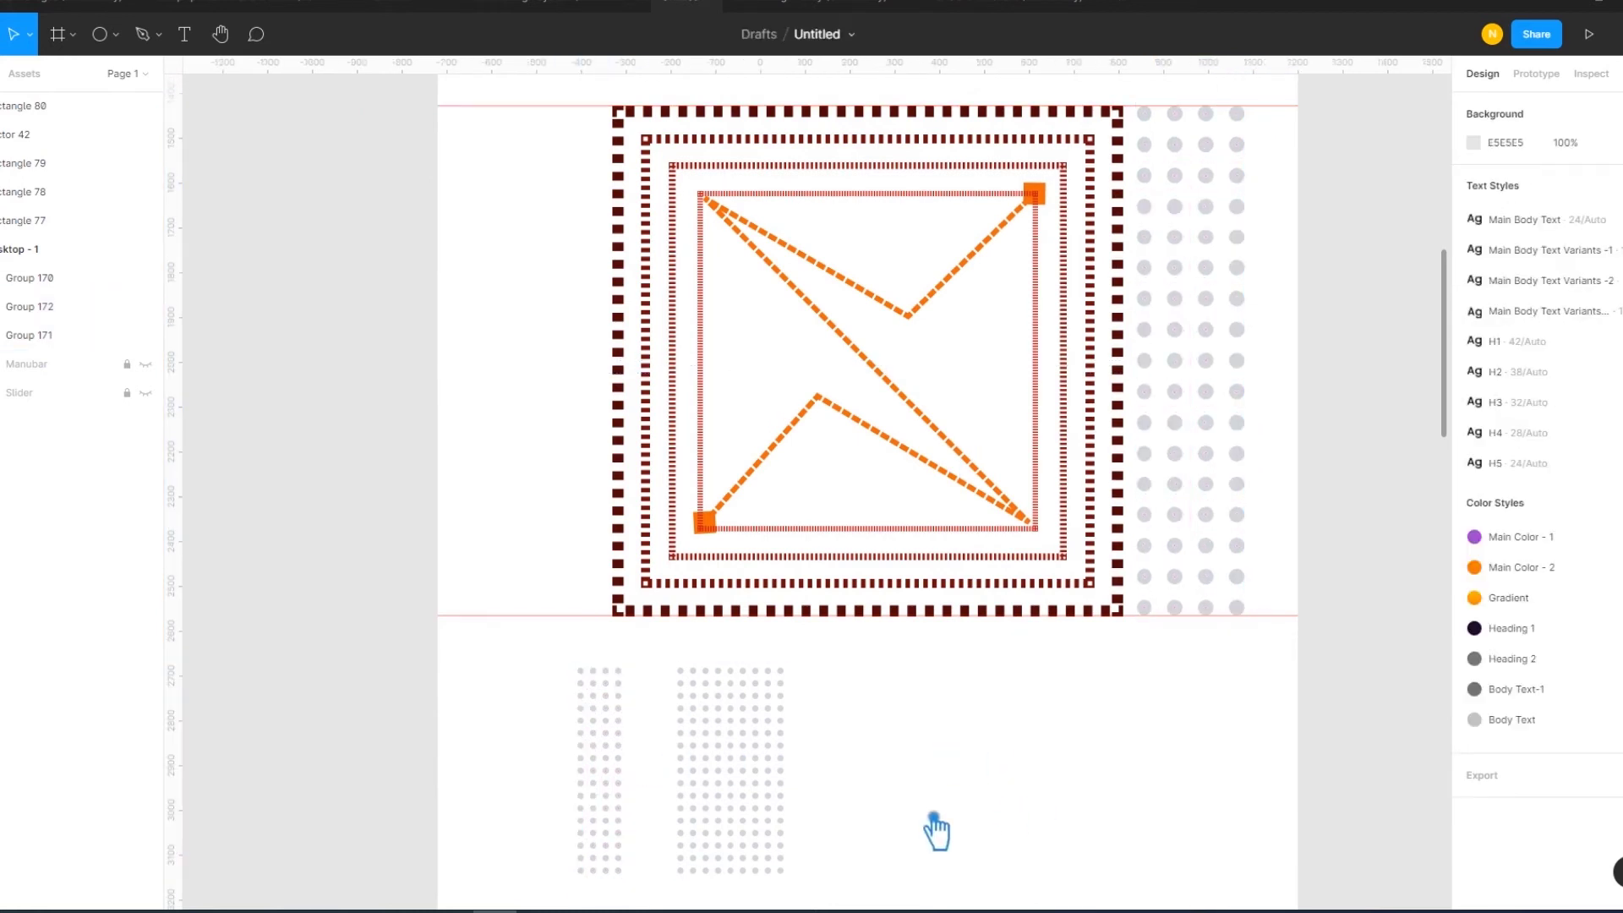
left_click(753, 803)
key("Delete")
- Duplicate the enlarged dot group and place the copy level with it on the left side of the dashed squares
left_click(1178, 498)
key("ctrl+d")
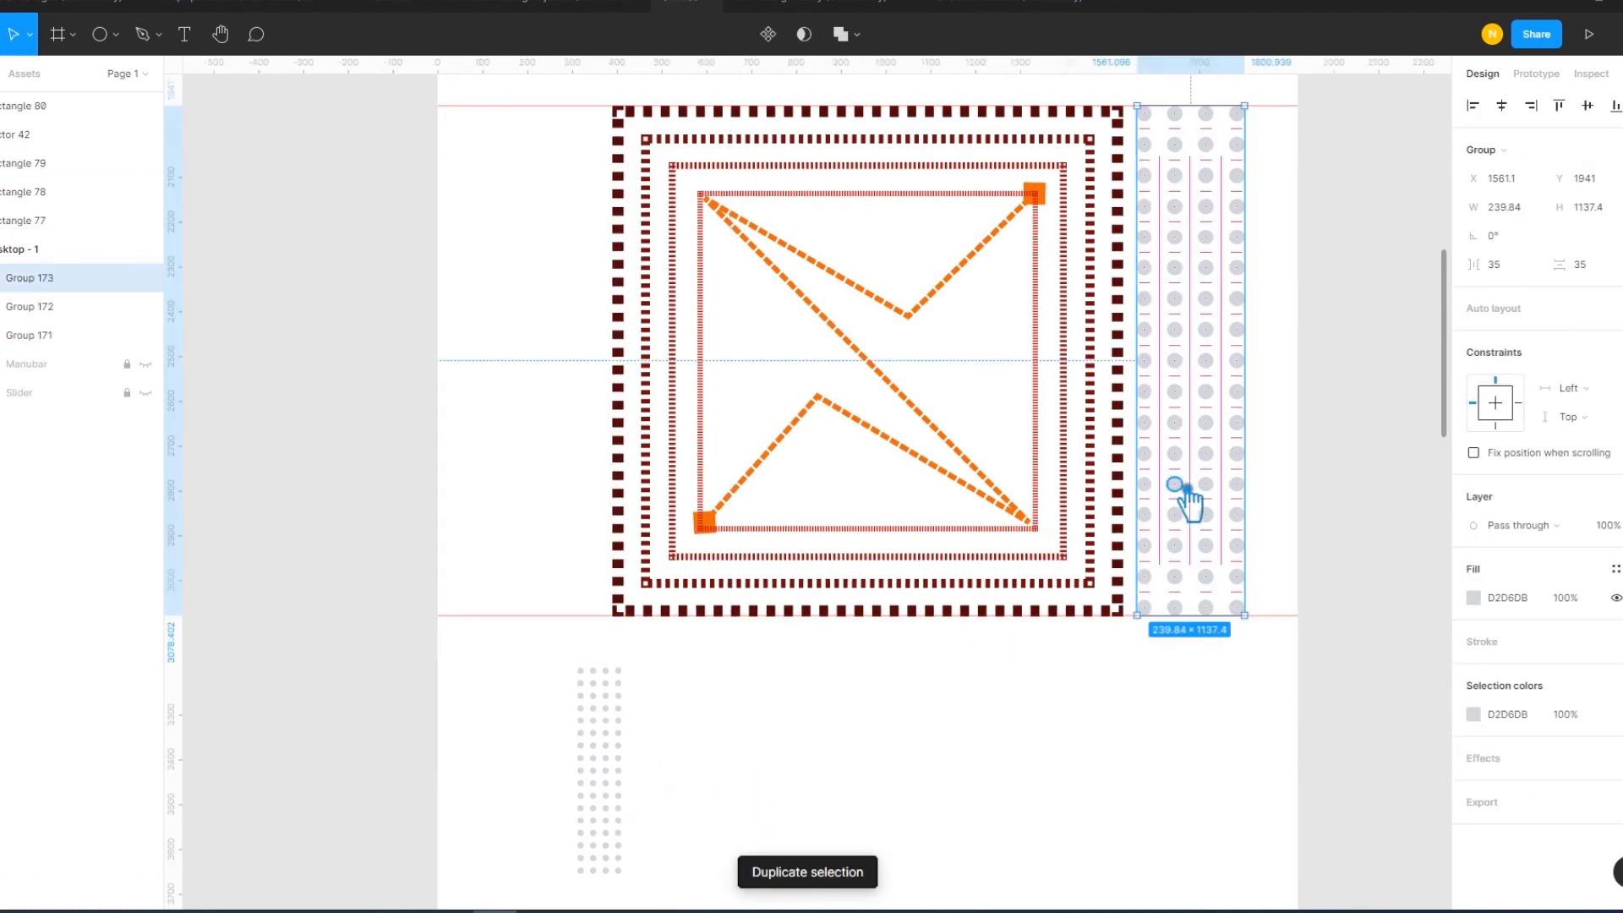
left_click(1225, 732)
left_click_drag(1188, 507, 536, 460)
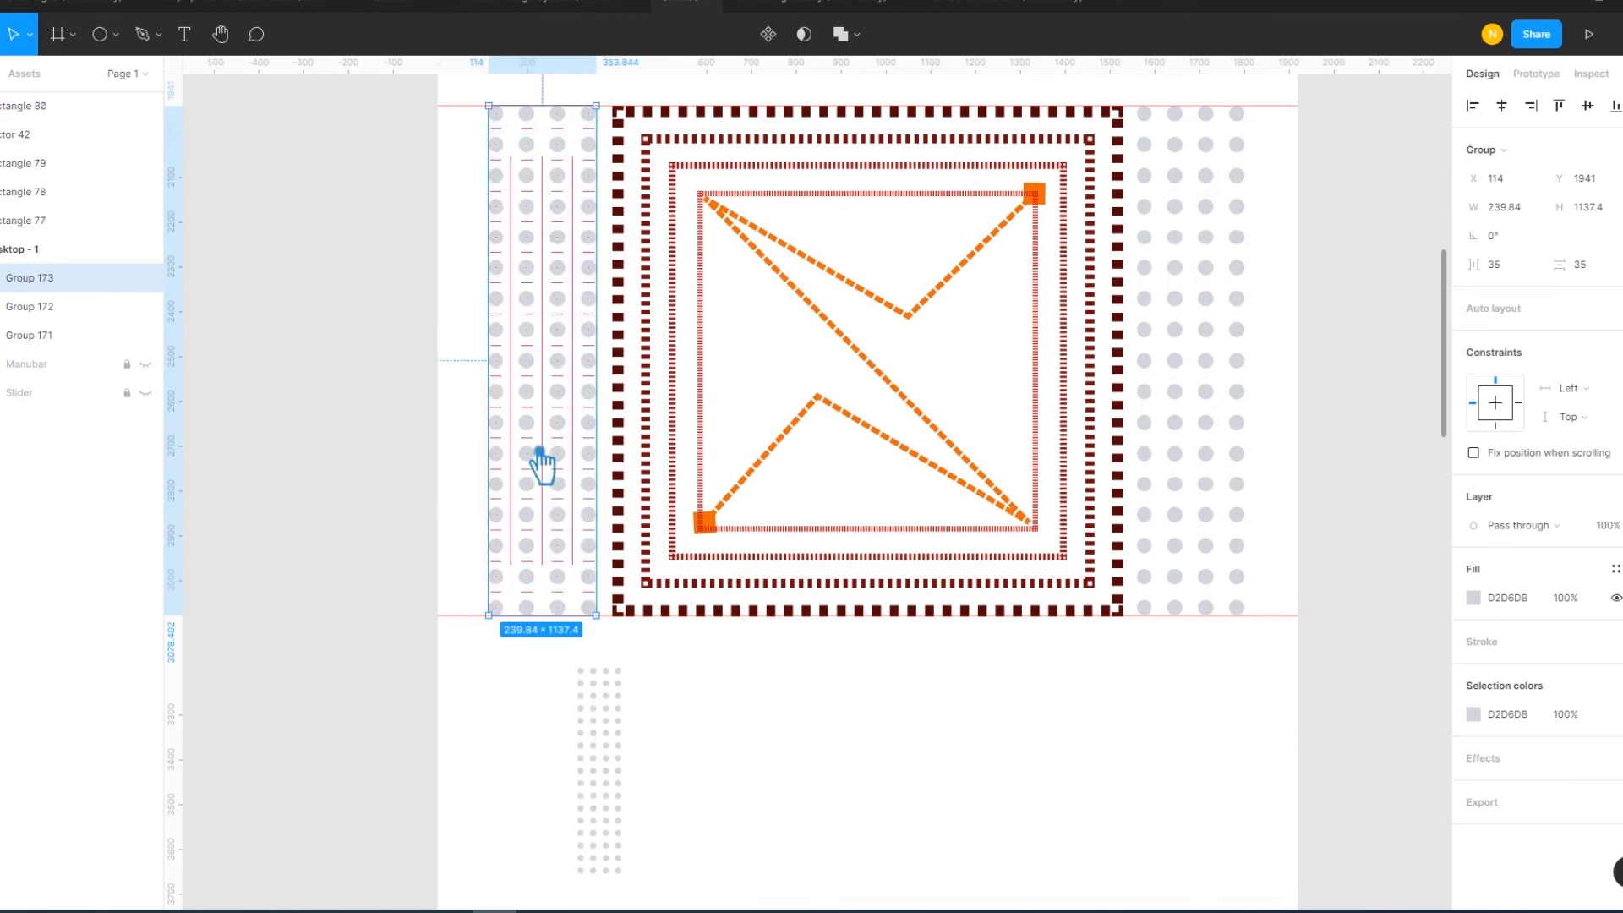
- Group the four dashed squares together with the zigzag path and its square ends
left_click(1162, 414)
left_click(930, 283)
left_click_drag(895, 241, 1128, 489)
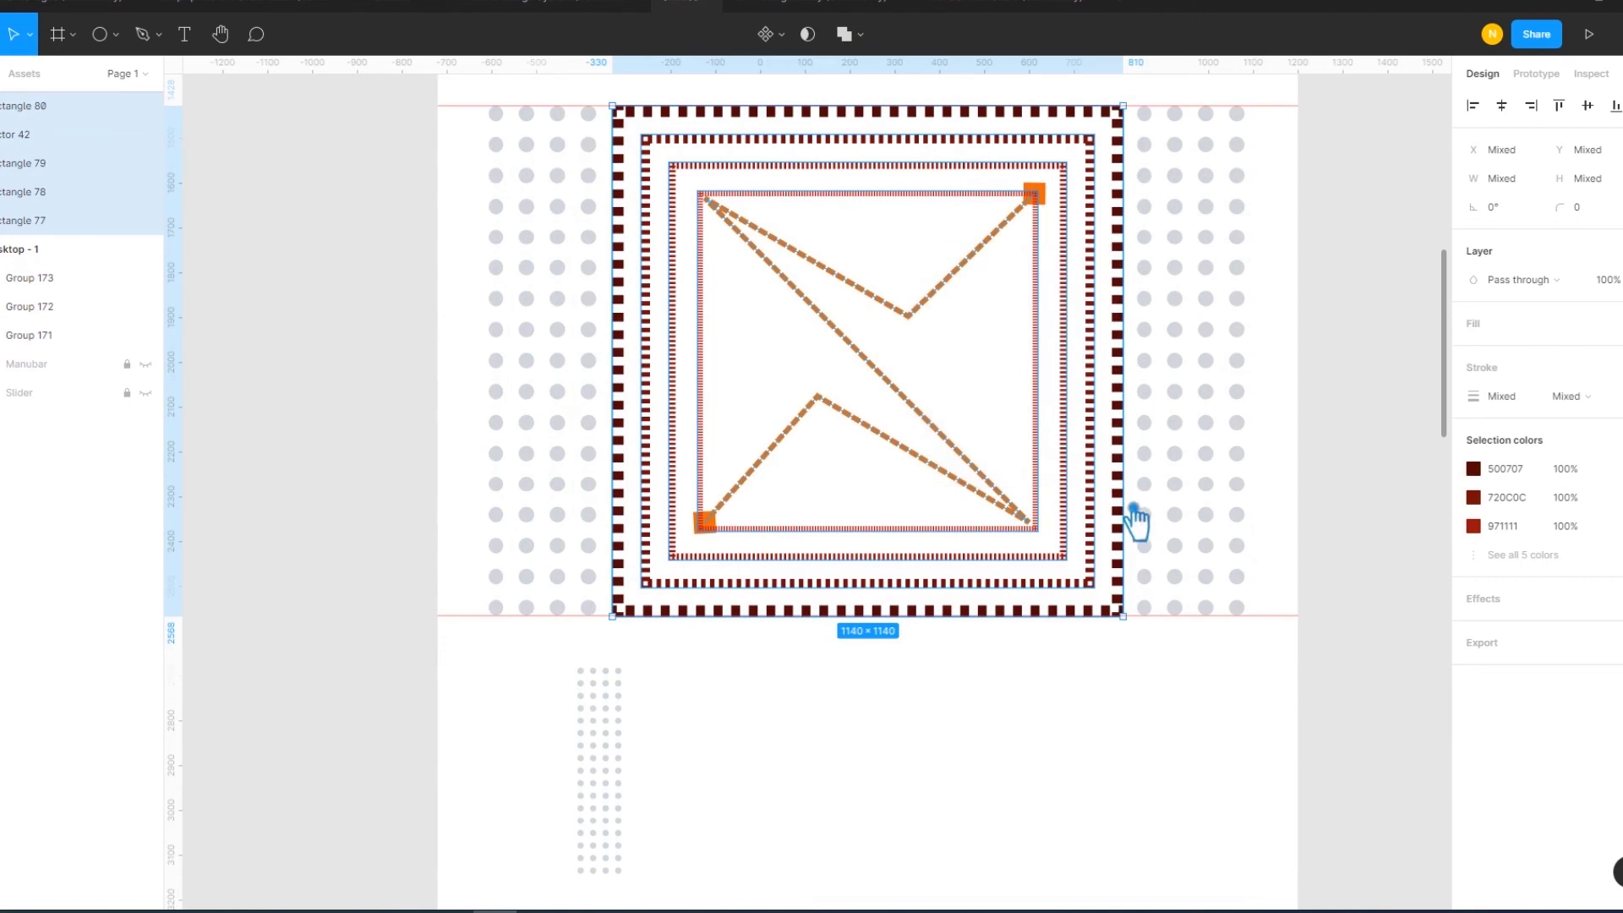
key("ctrl+g")
- Distribute the dashed-square group and the two side dot groups with equal horizontal spacing
left_click(569, 417, "shift")
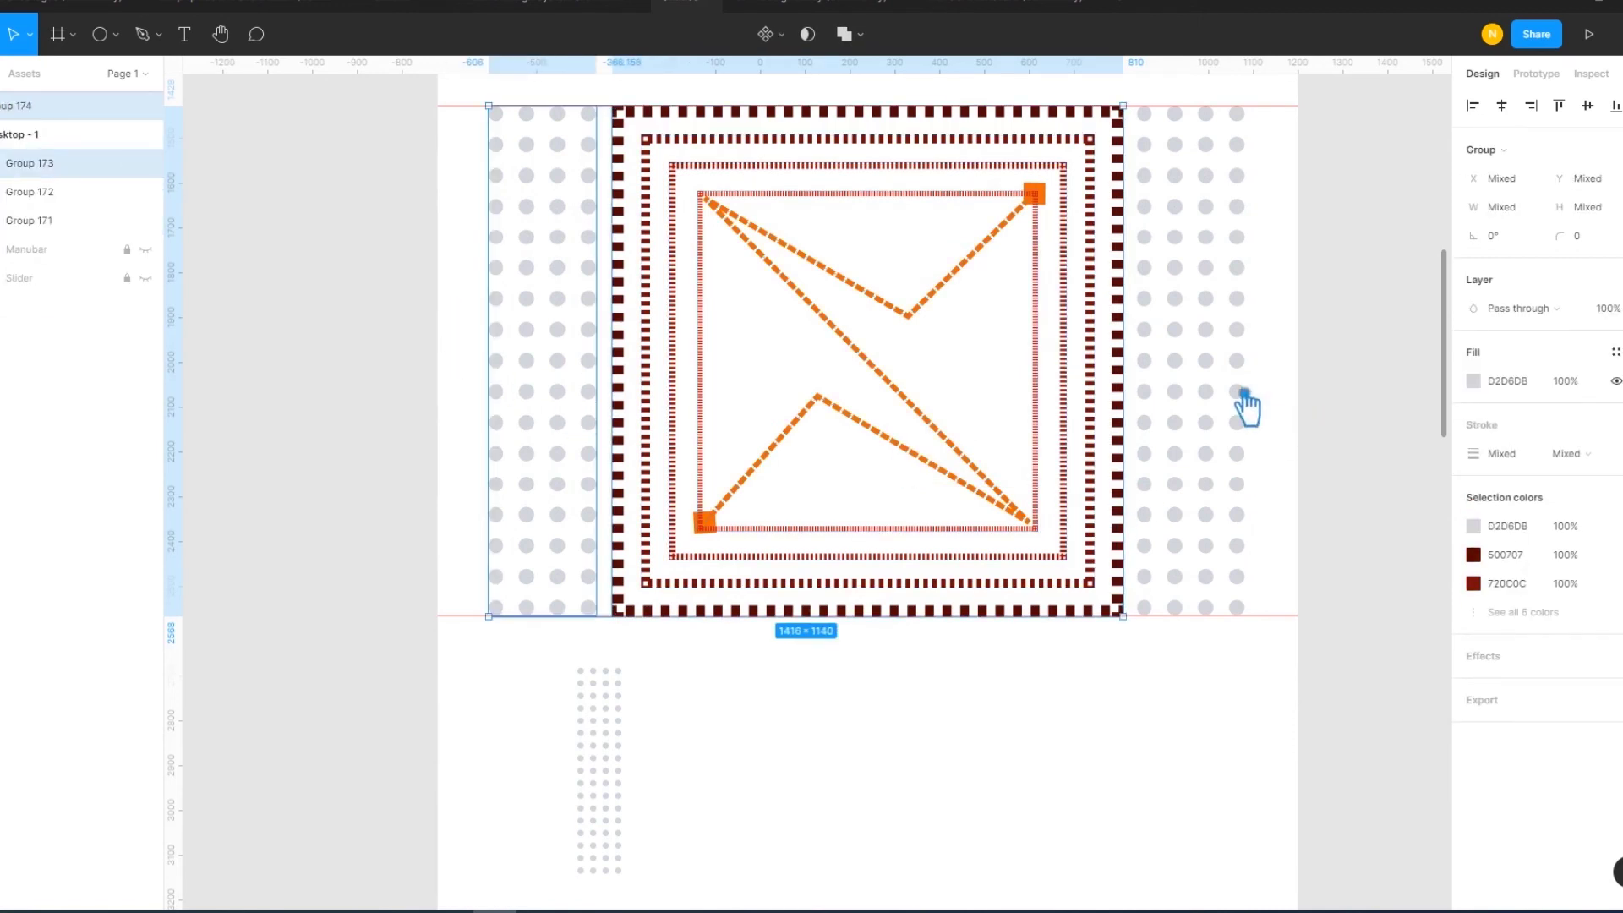
left_click(1194, 369, "shift")
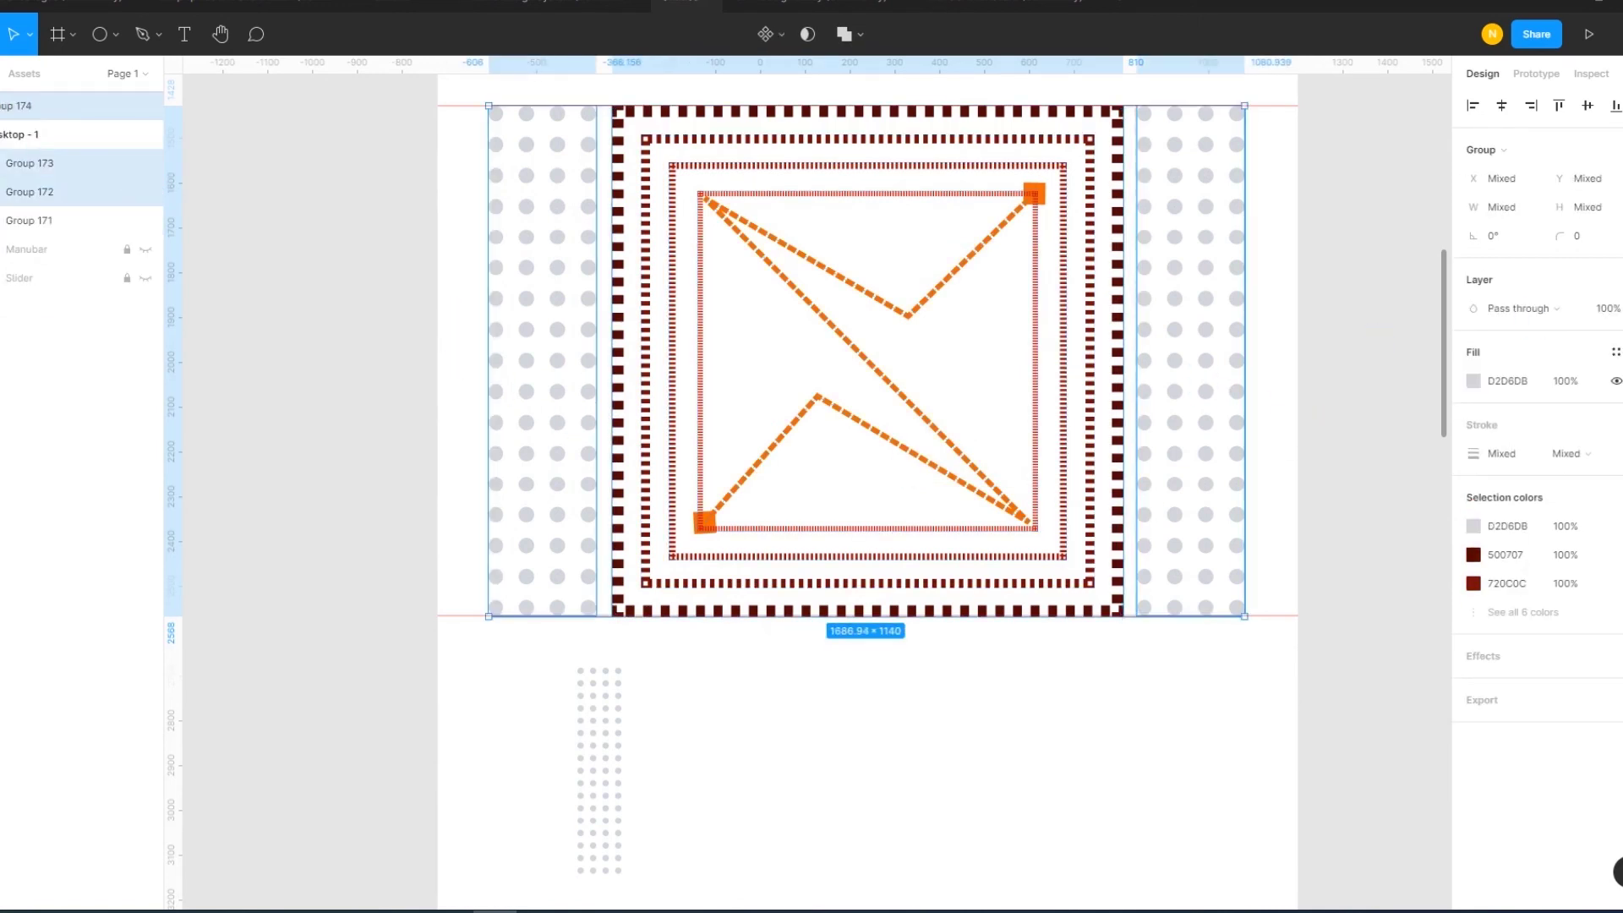
left_click(1616, 106)
left_click(1496, 187)
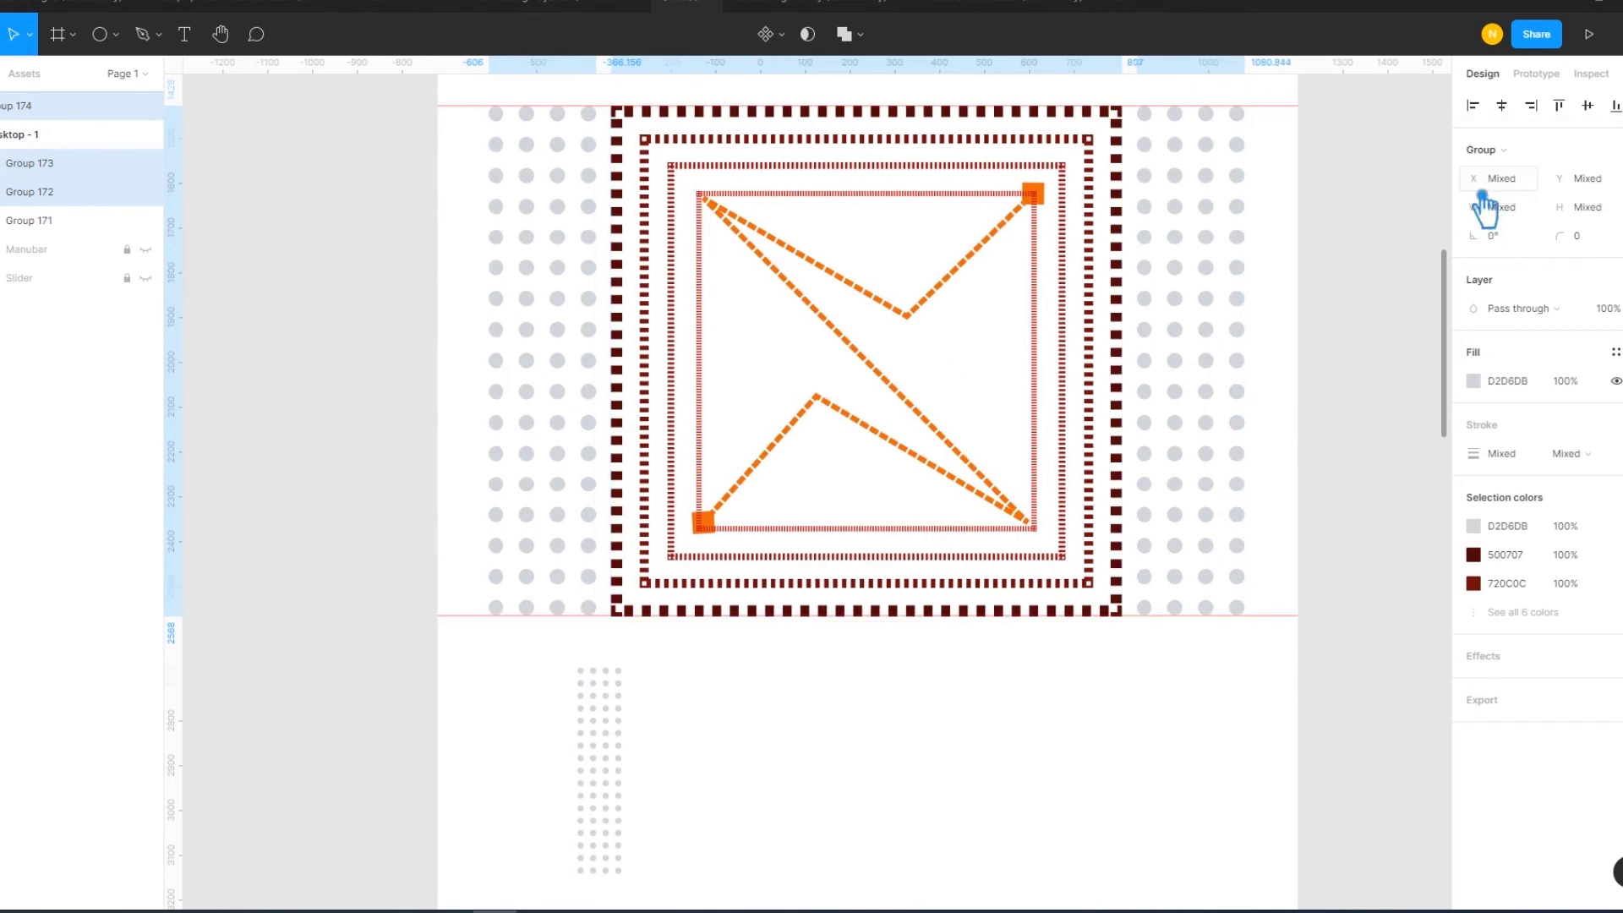
left_click(1328, 338)
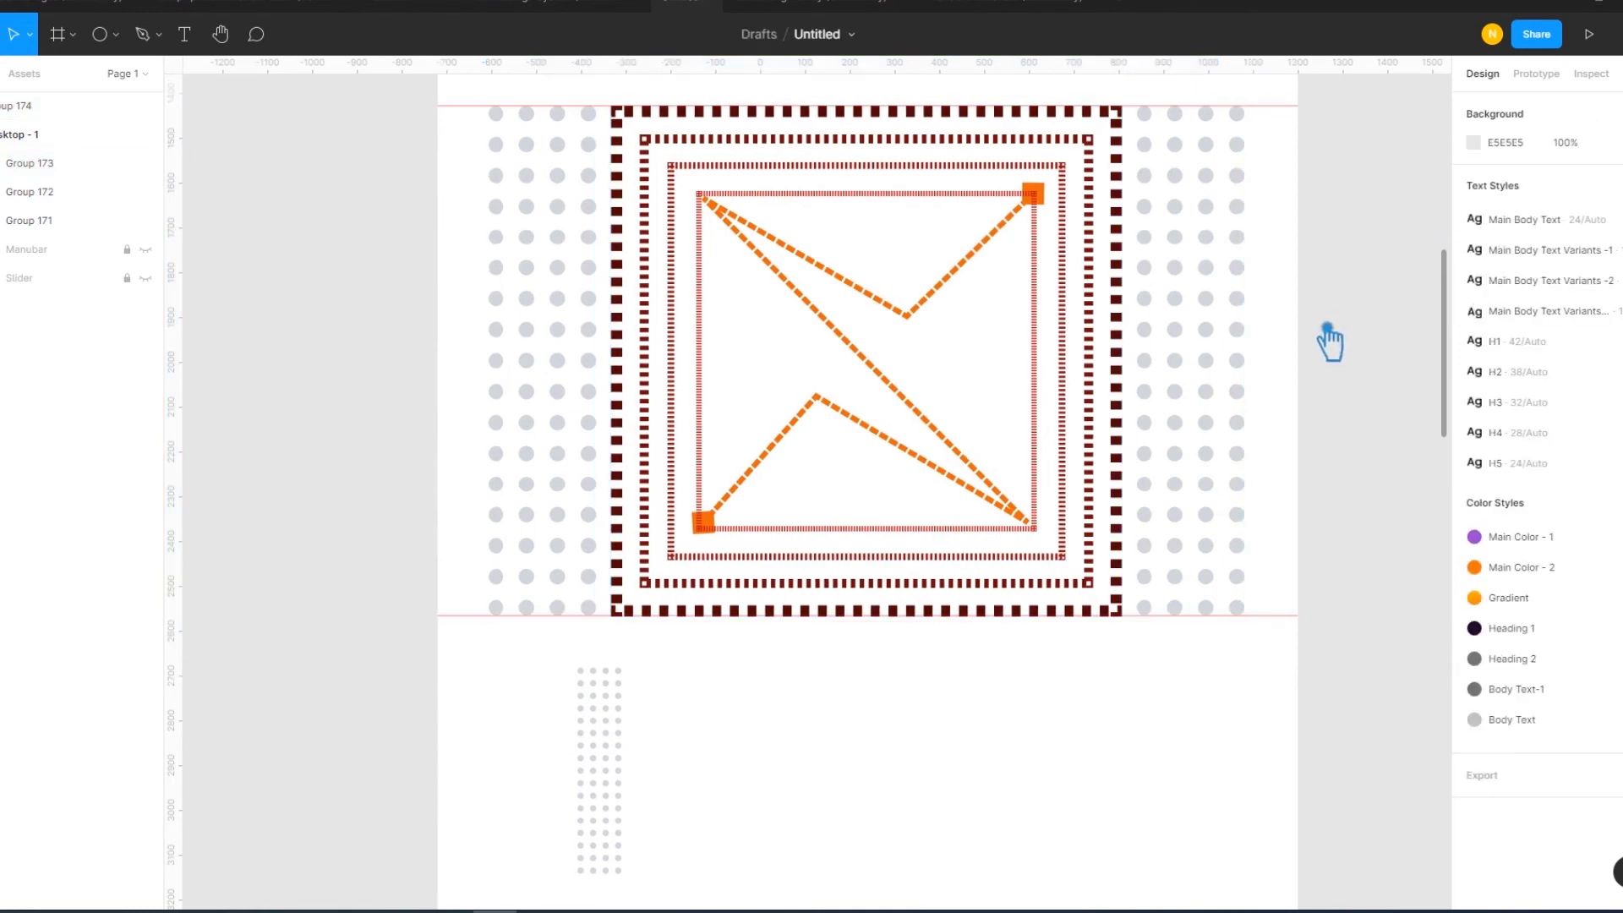
- Group the two enlarged side dot patterns and darken their fill to C0C6CE
left_click(1202, 437)
left_click(567, 438, "shift")
key("ctrl+g")
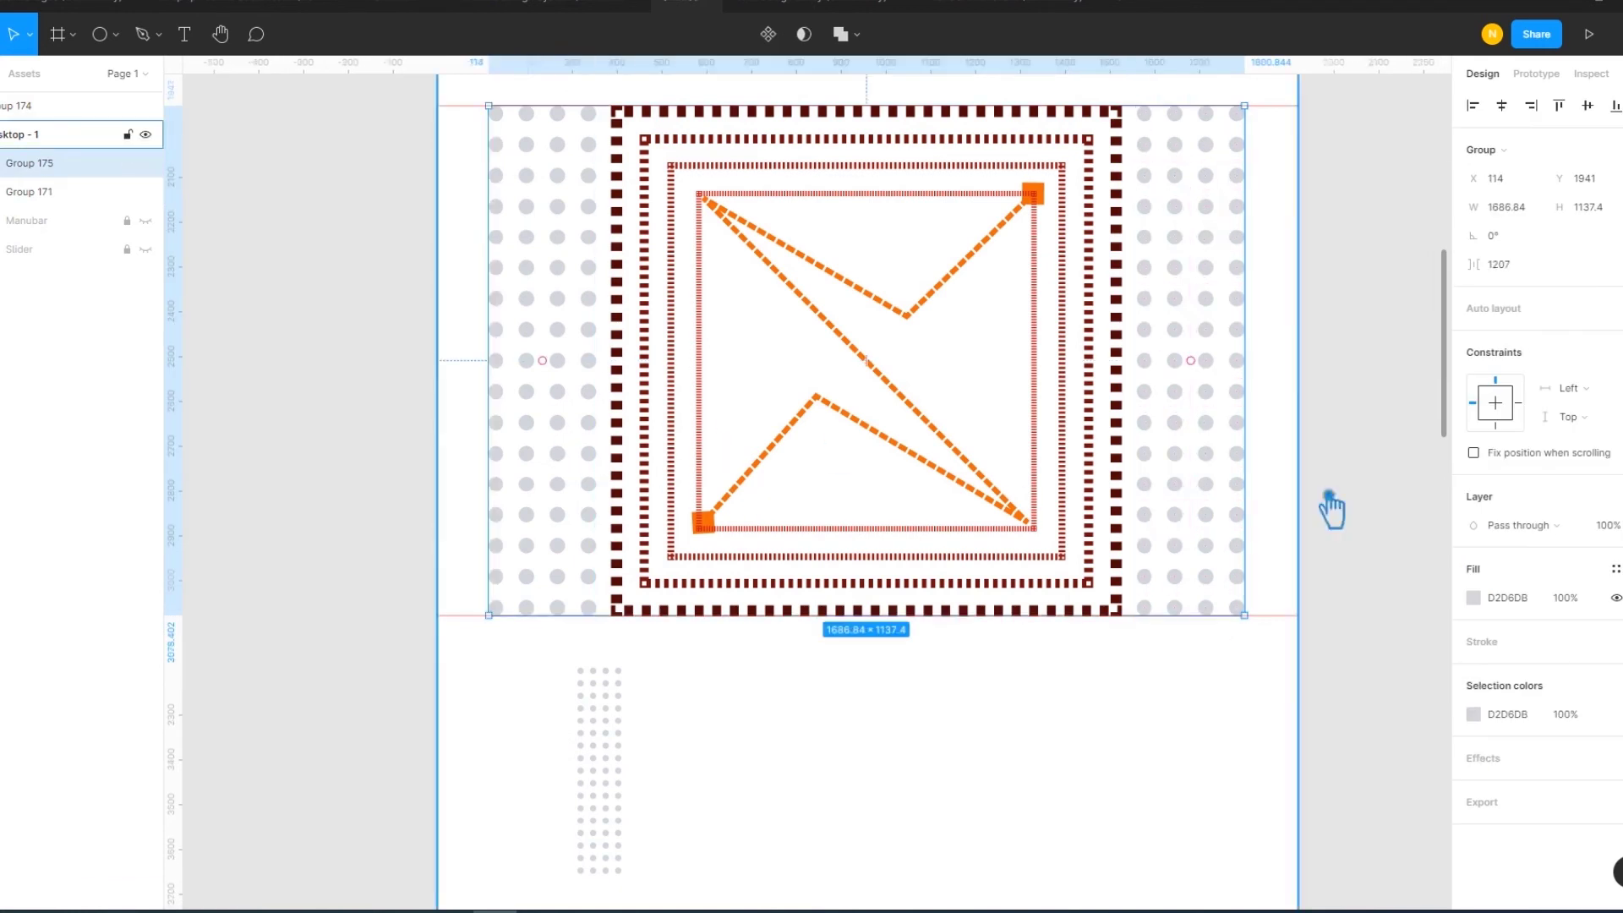
left_click(1484, 602)
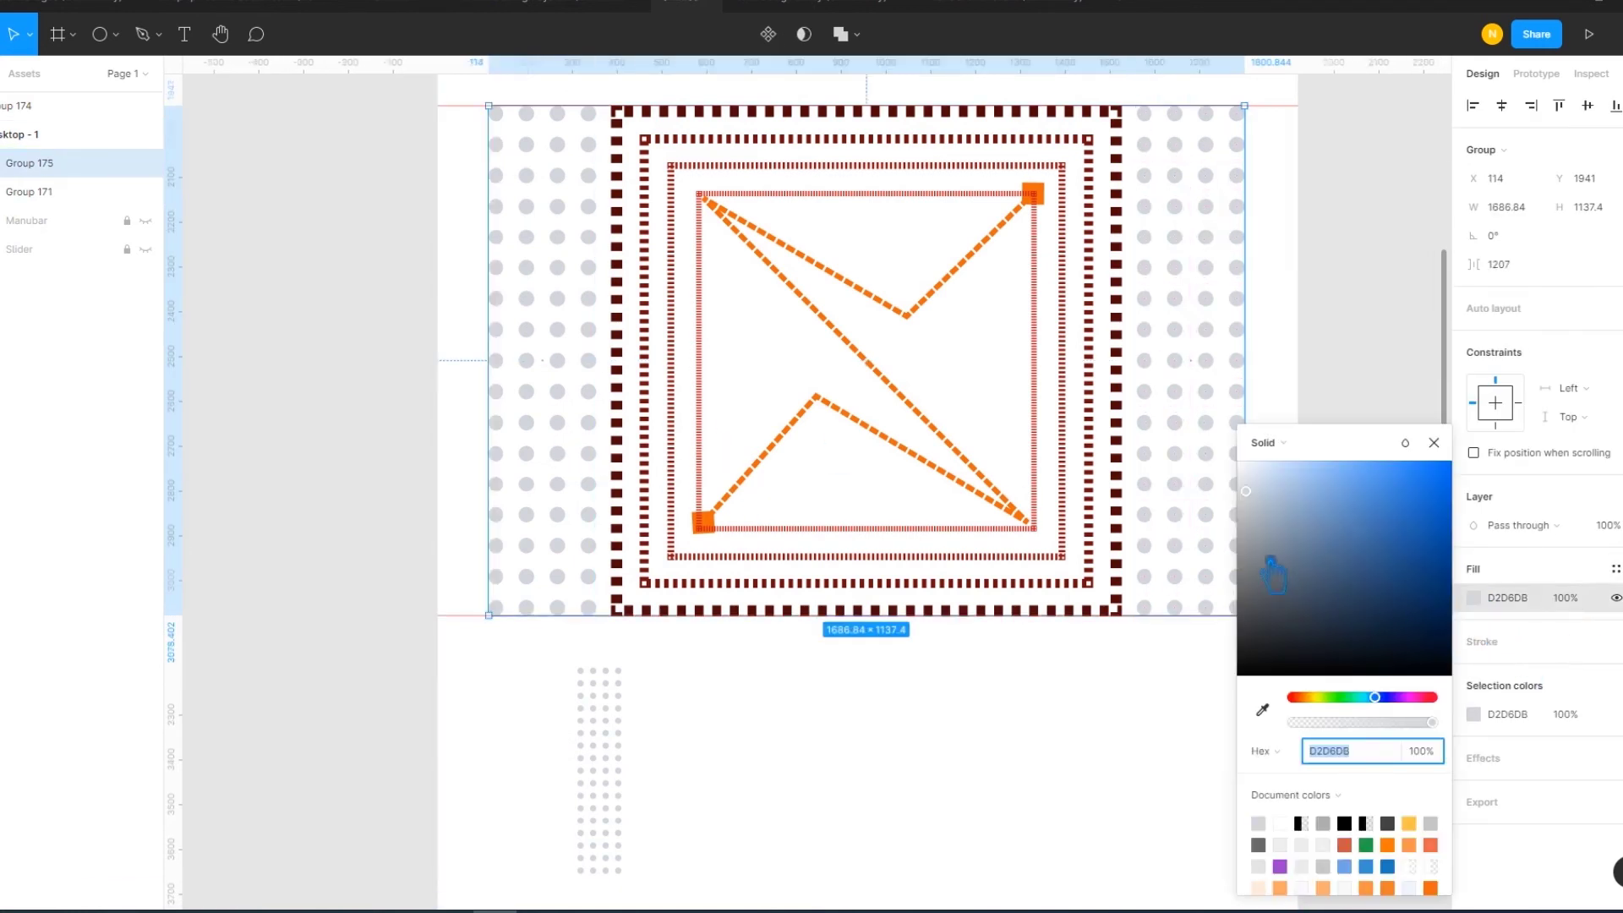
mouse_move(1259, 505)
left_mouse_down()
mouse_move(1241, 471)
mouse_move(1251, 502)
left_mouse_up()
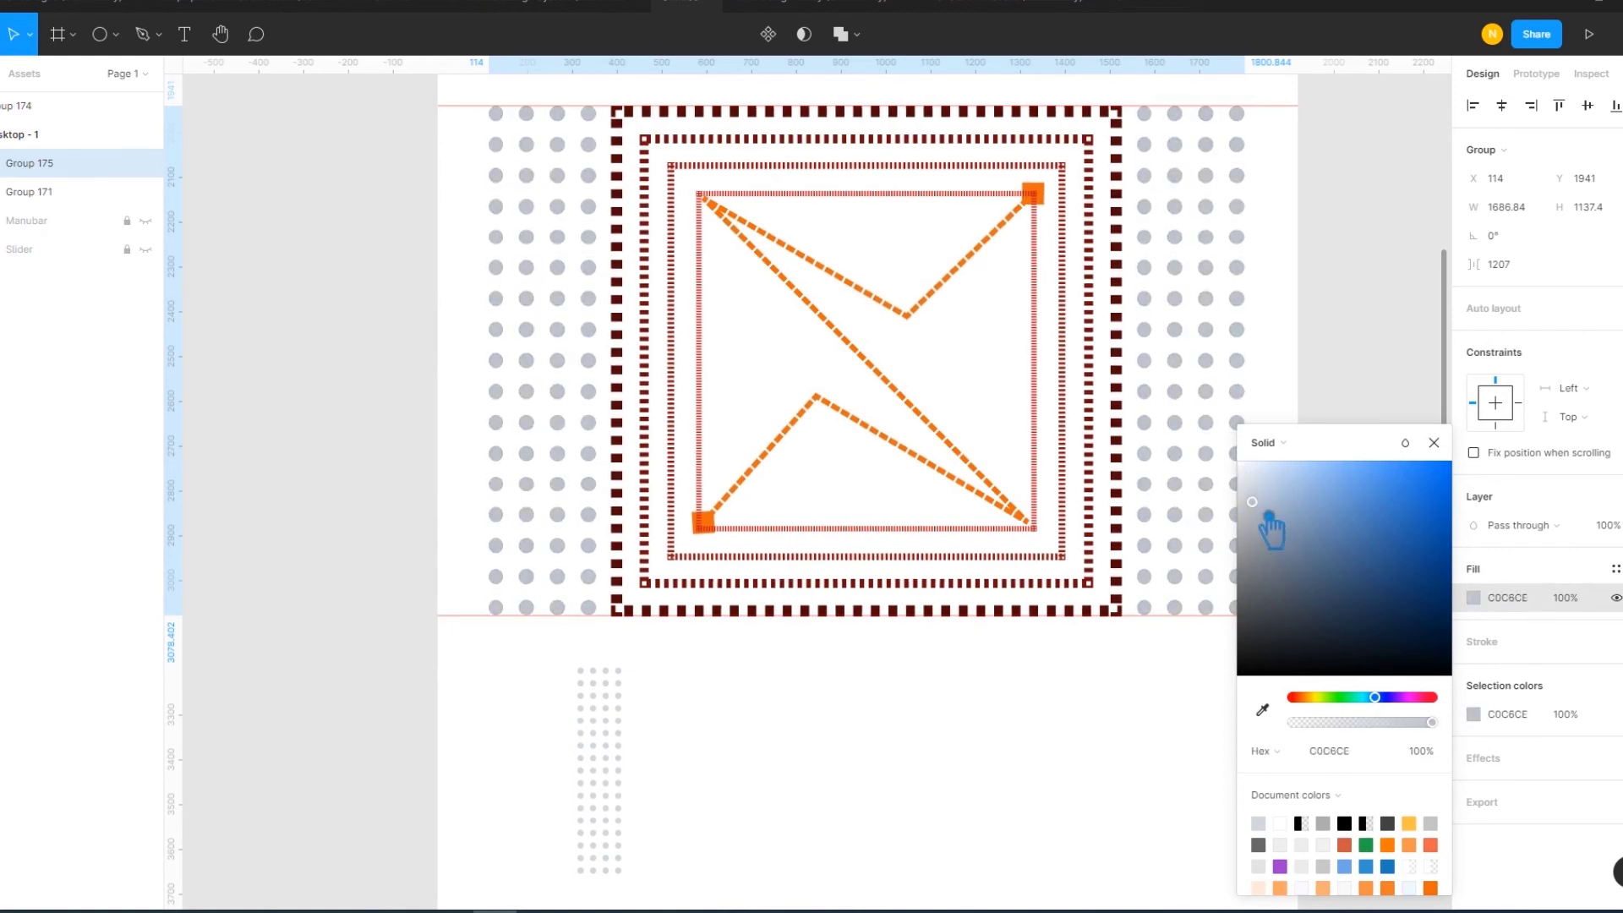
left_click(1435, 442)
left_click(1053, 756)
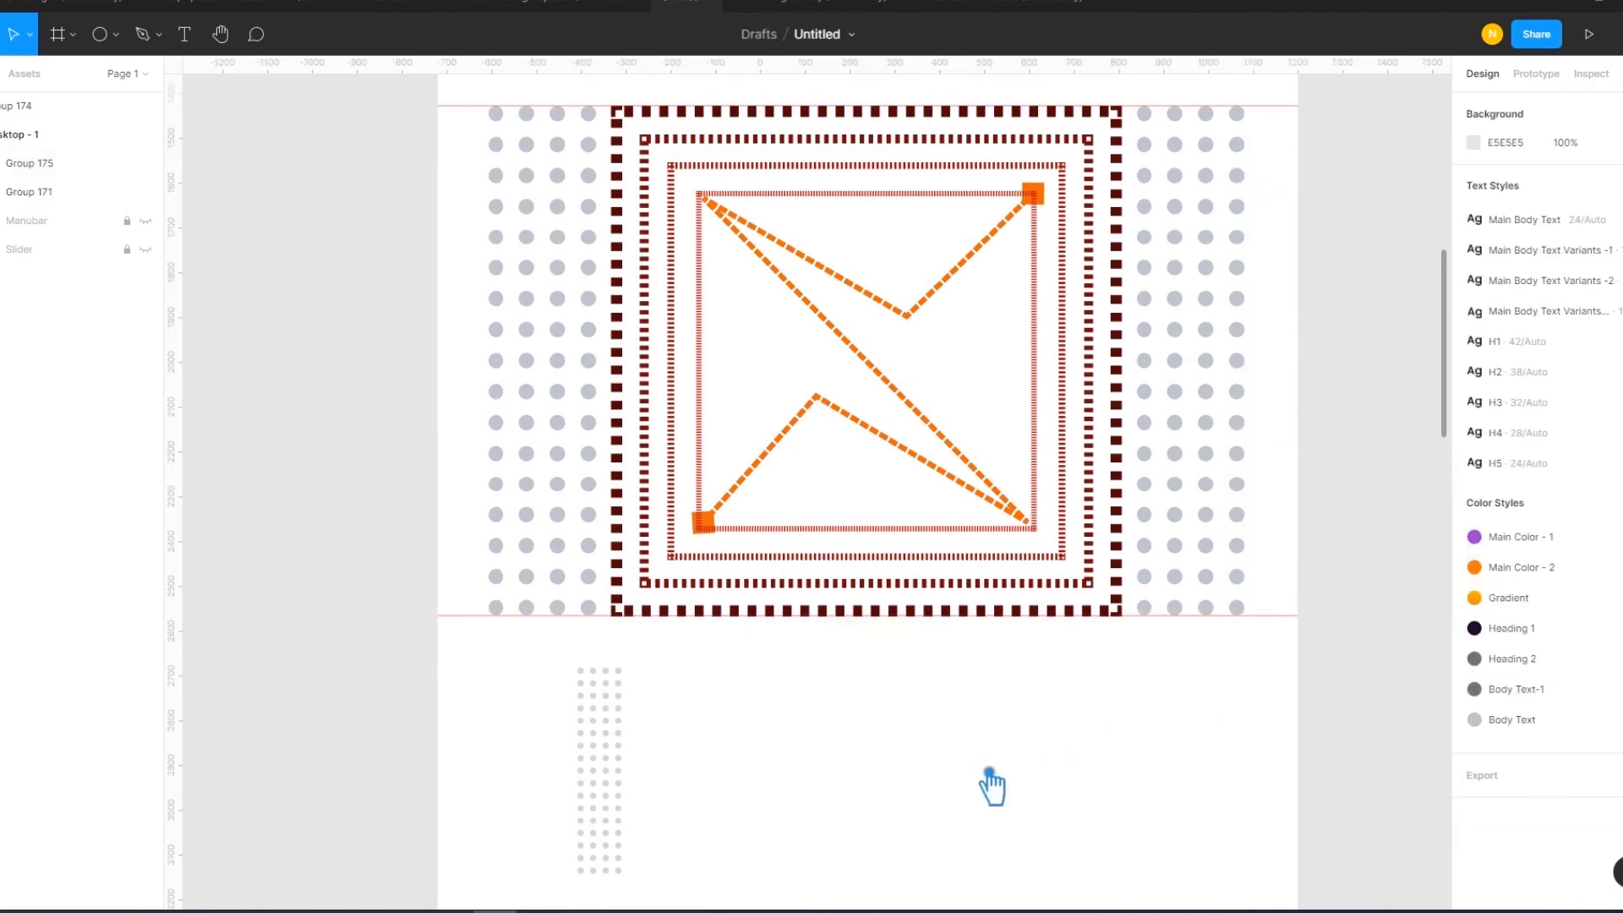
- Rotate the small four-column dot group to -90° and centre it below the dashed squares
left_click(621, 751)
left_click_drag(656, 677, 746, 816)
left_click_drag(635, 778, 905, 676)
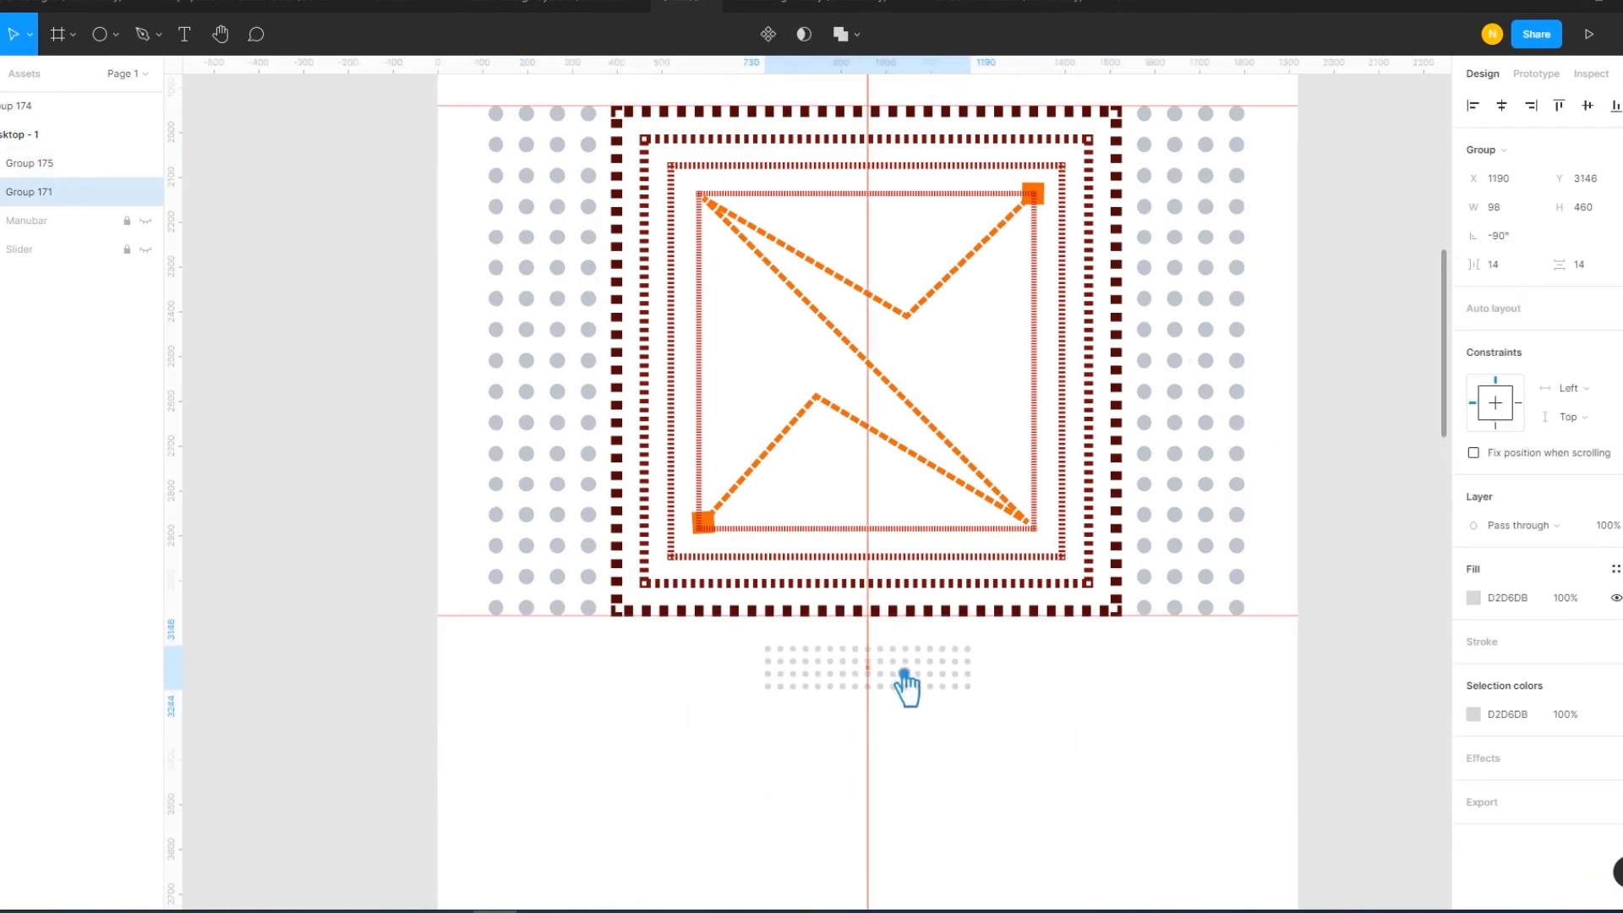
left_click(1076, 750)
- Scale the horizontal dot group below the squares from its centre to about 168 × 788.57
scroll(1124, 799, "up", 3)
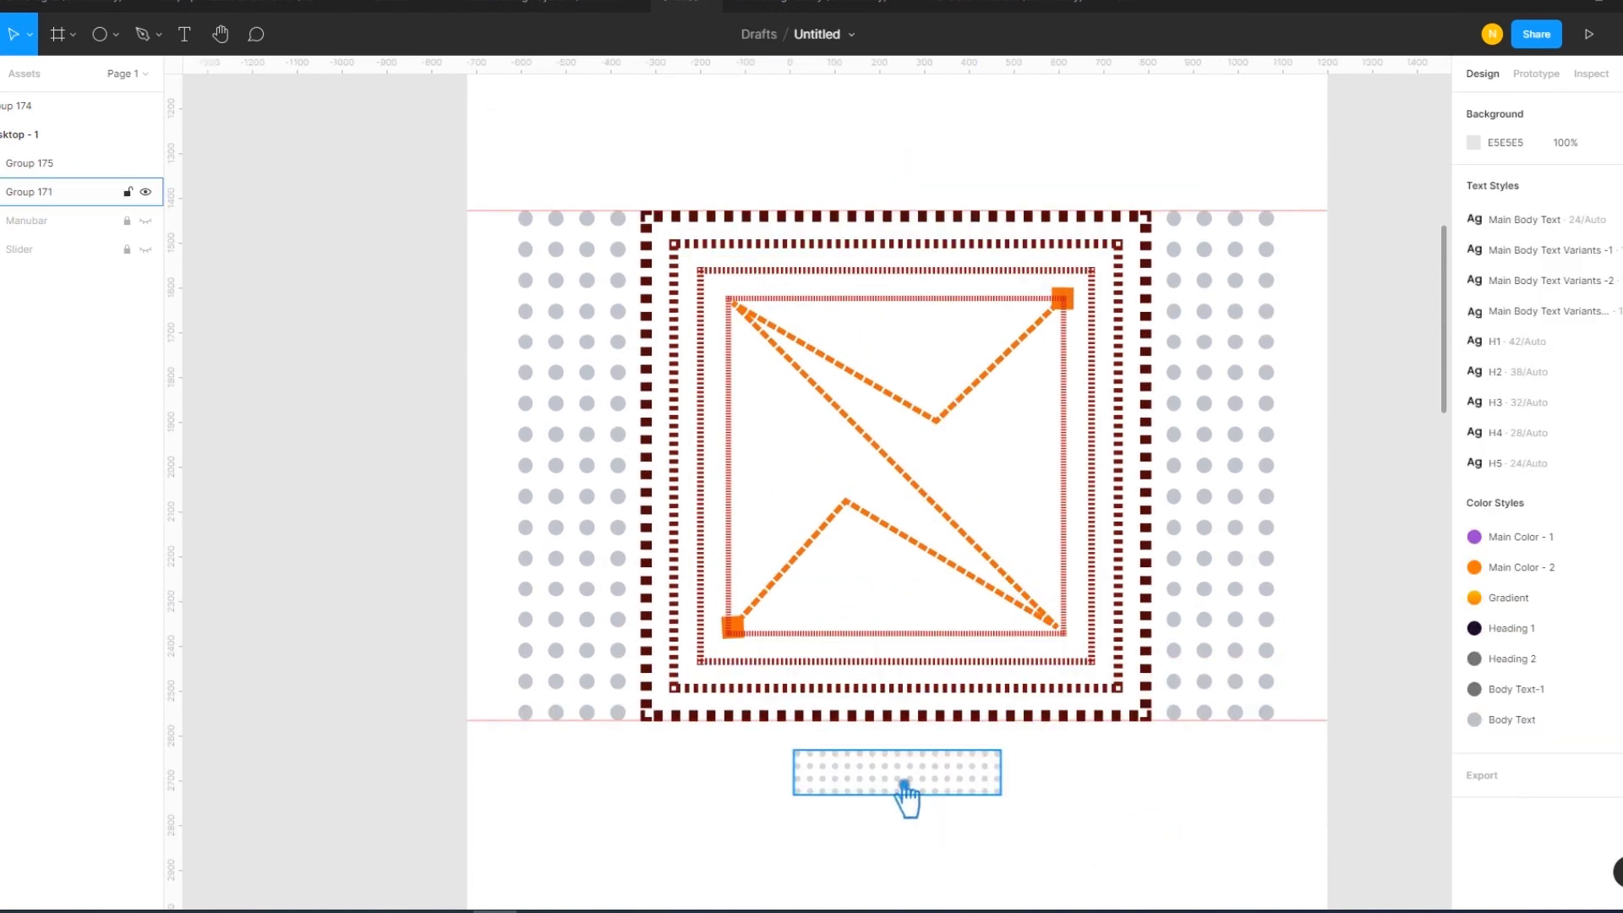
left_click(1006, 792)
left_click_drag(1006, 793, 1049, 818)
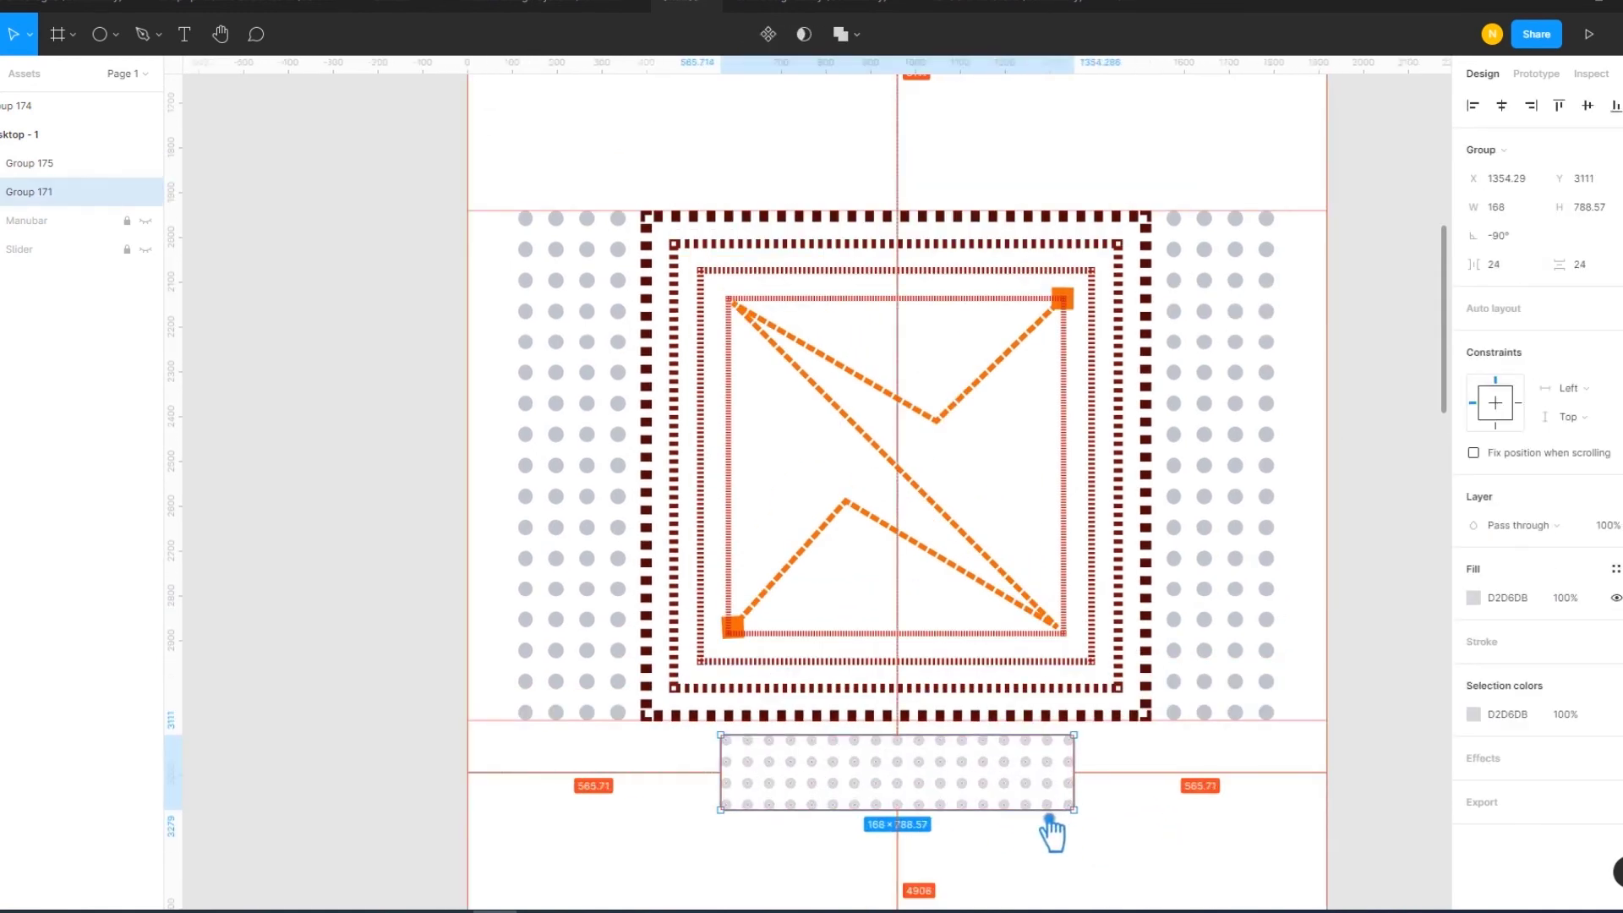
left_click(1158, 826)
- Duplicate the horizontal dot group and place the copy centred above the dashed squares
left_click(973, 803)
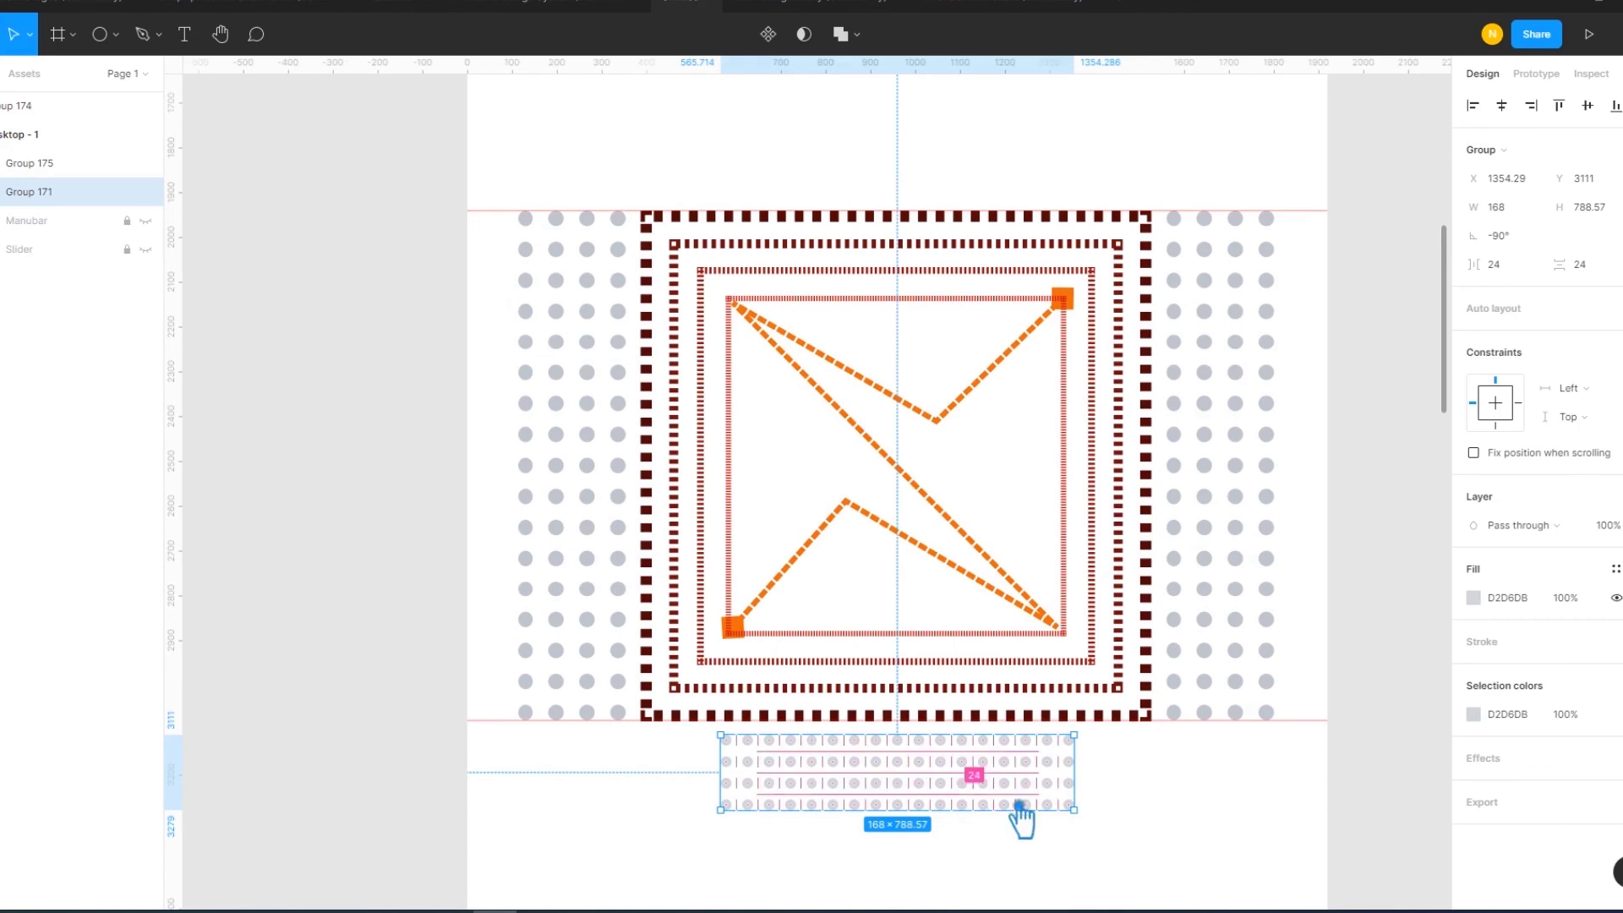
left_click(989, 815)
left_click(979, 800)
key("ctrl+d")
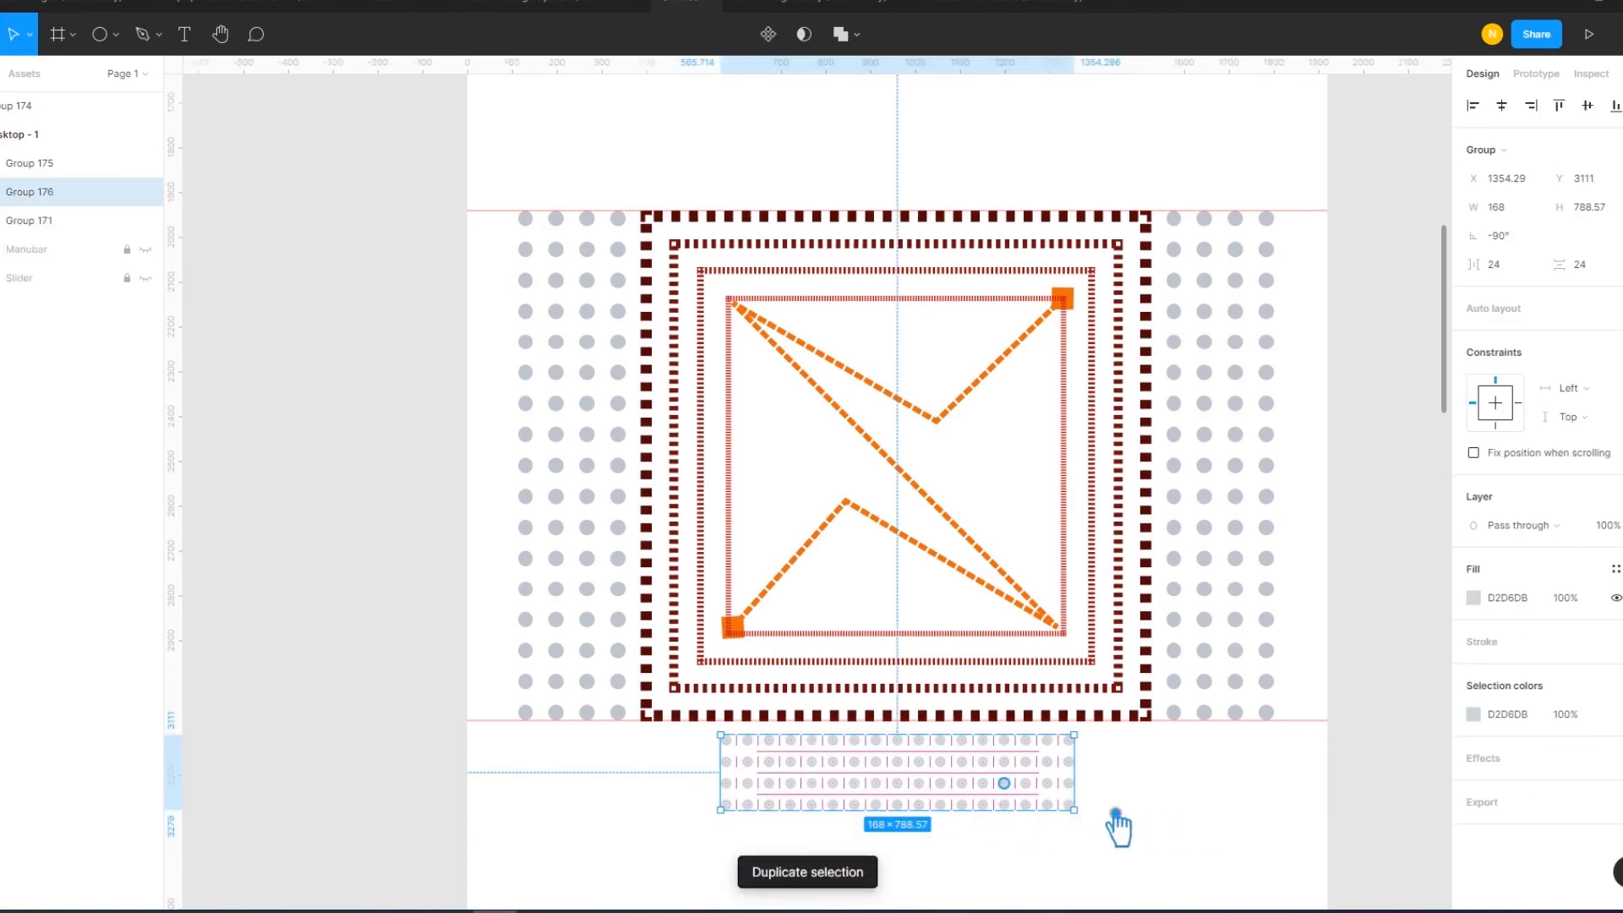
left_click(1116, 825)
left_click_drag(964, 773, 914, 156)
left_click(1207, 824)
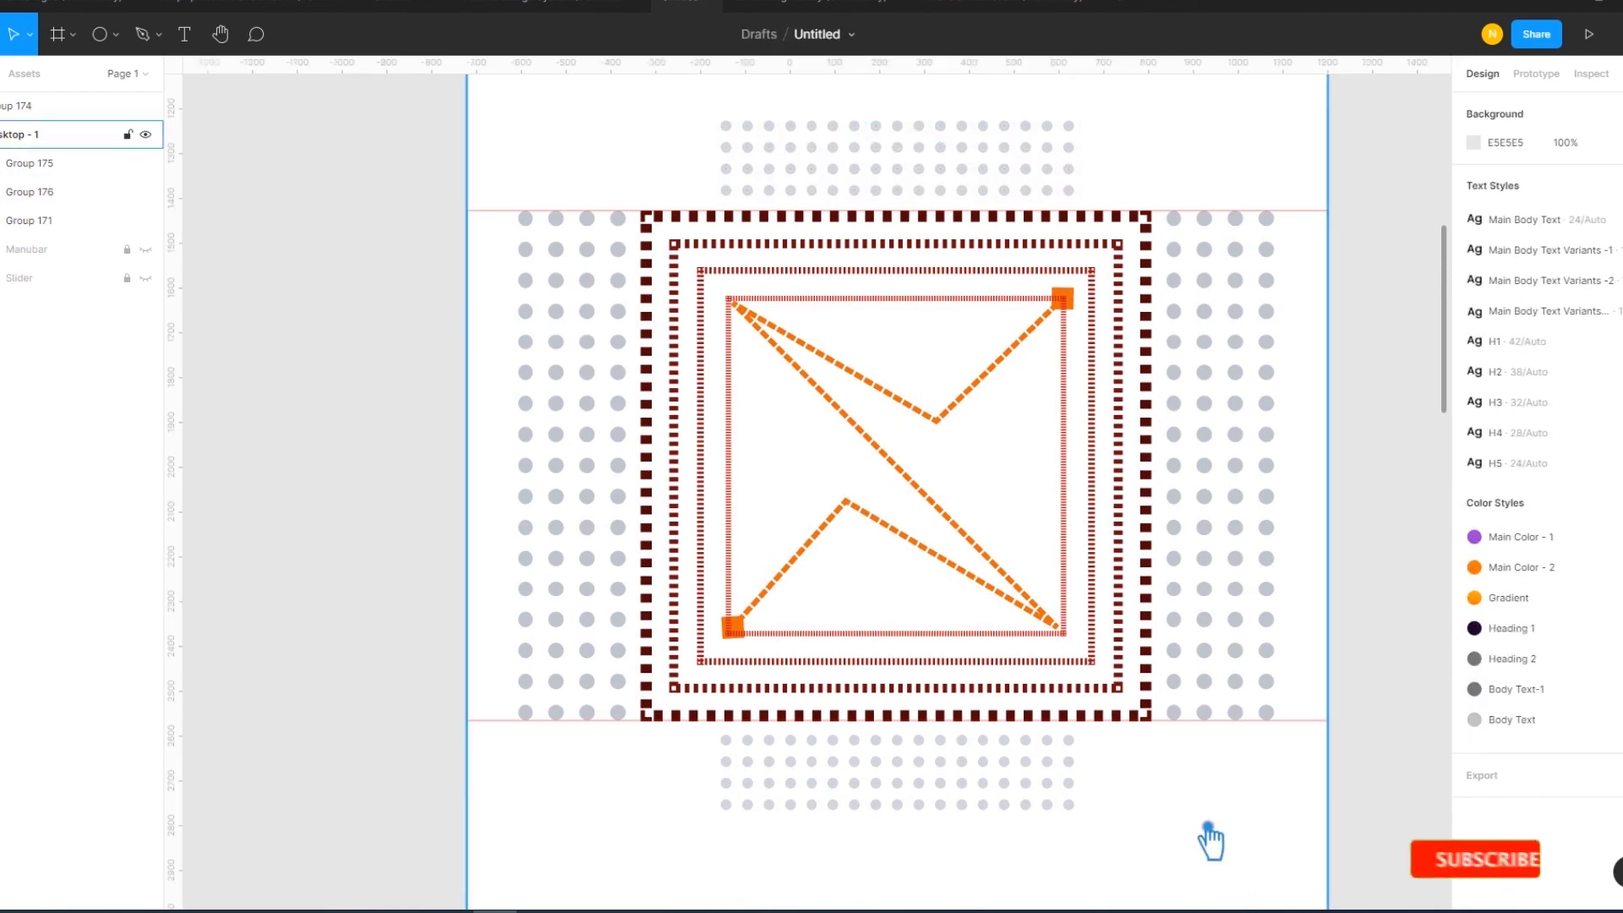
- Select the dashed squares with all surrounding dot patterns and scale them down to about 1171.69 × 1069
left_click_drag(1293, 833, 581, 162)
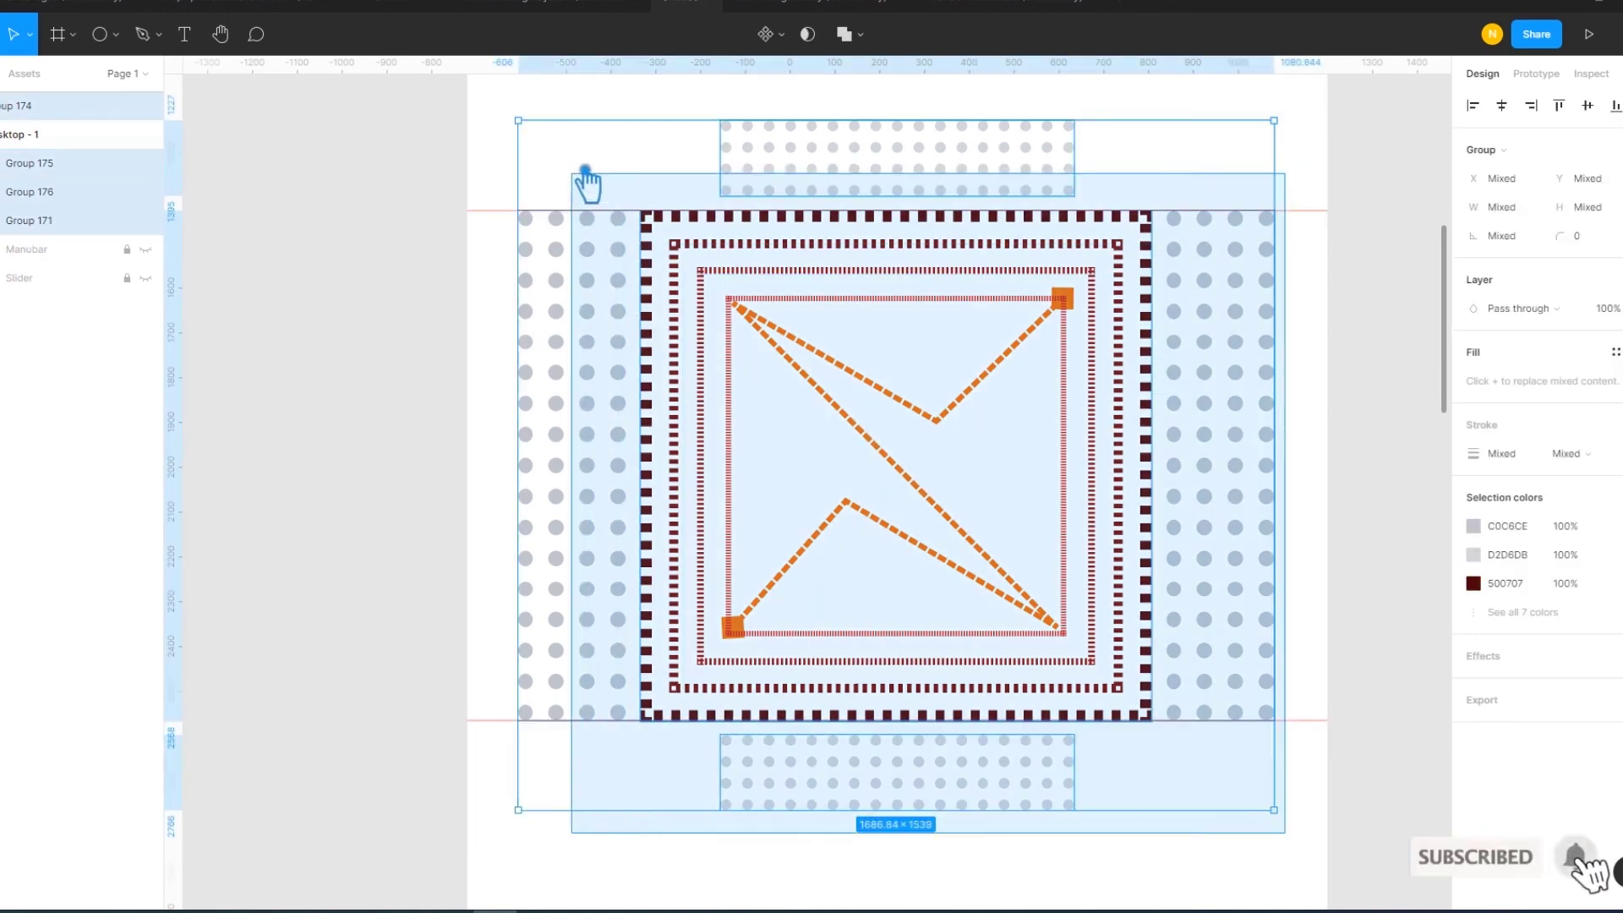
left_click_drag(1275, 121, 1158, 225)
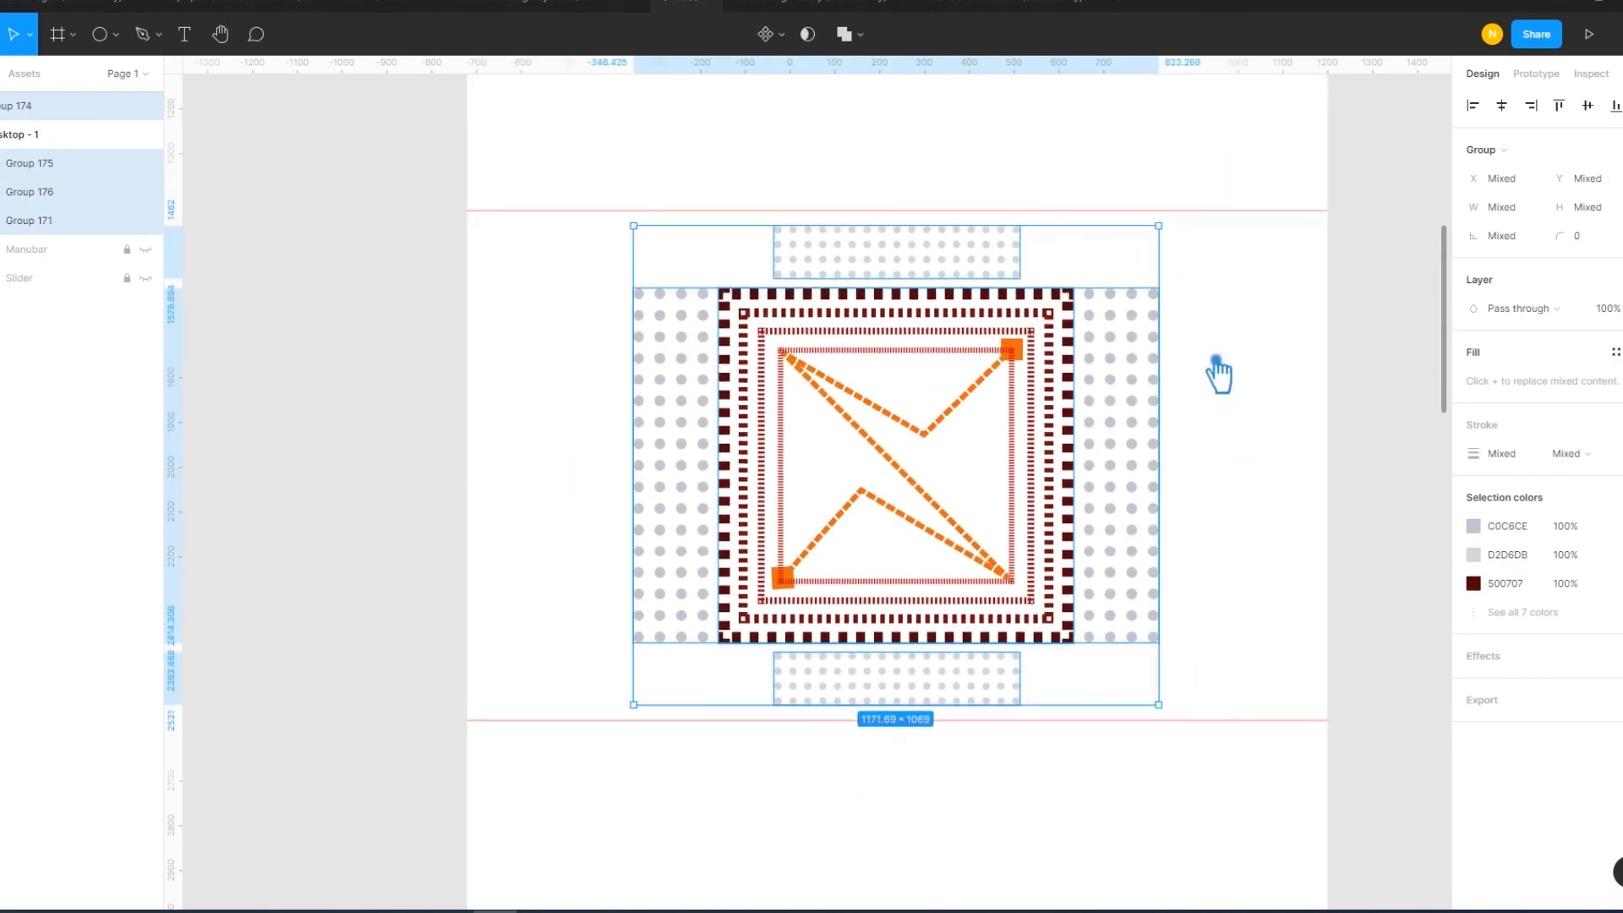
left_click(1278, 601)
key("ctrl+plus")
scroll(1017, 554, "right", 2)
scroll(1027, 608, "down", 5)
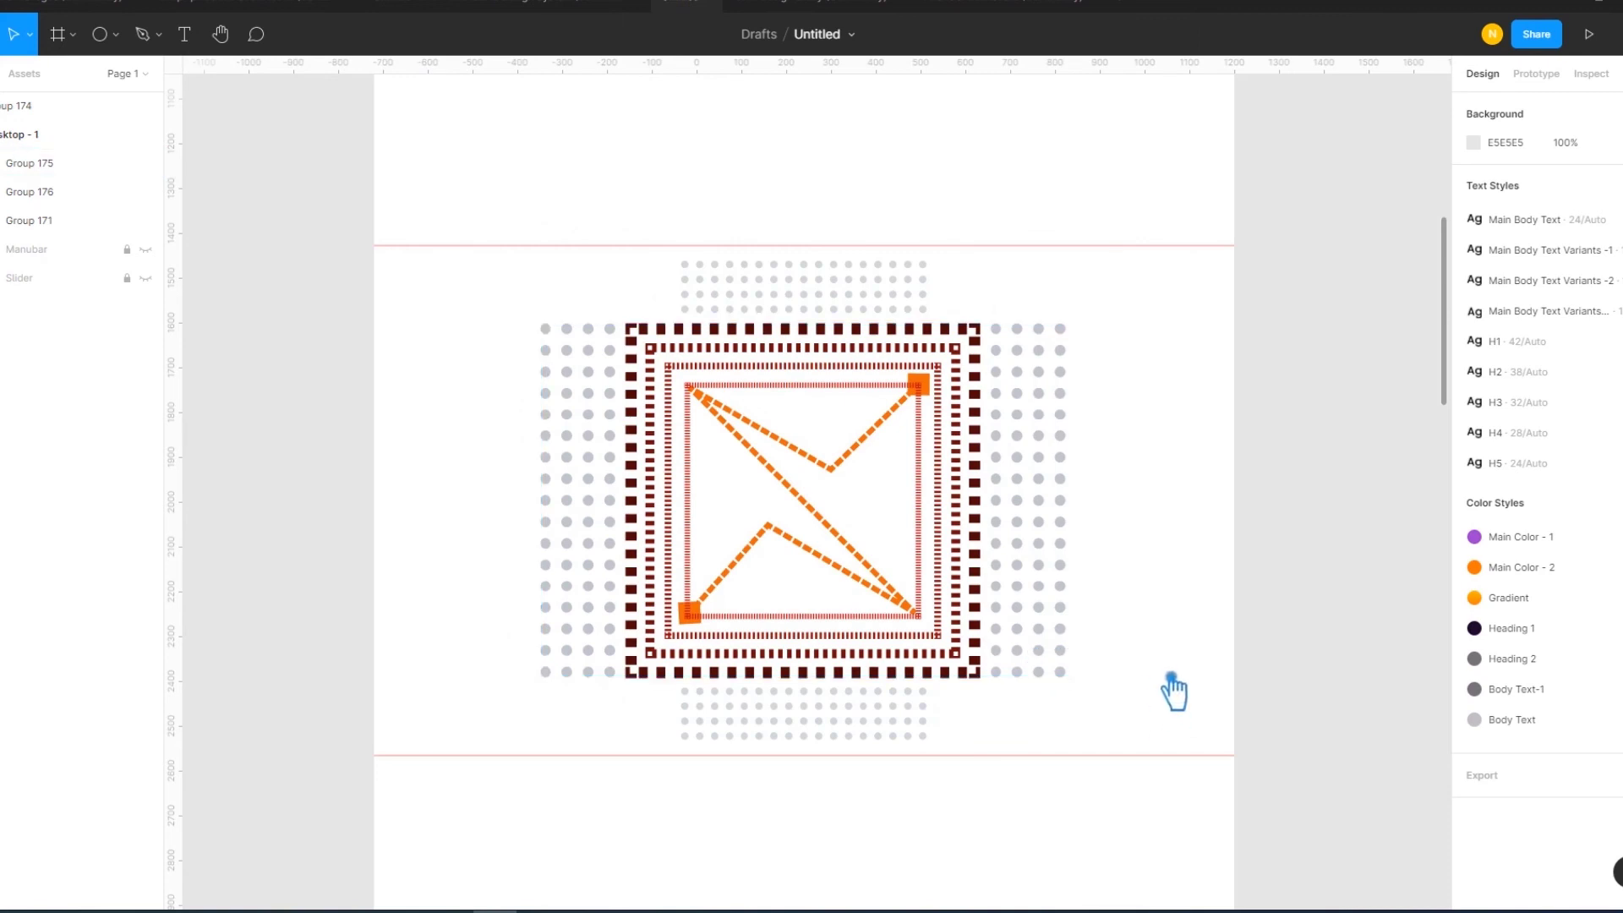
- Scale the whole artwork down further to about 807.8 × 737 and combine everything into one group
left_click_drag(1112, 804, 545, 241)
left_click_drag(1068, 259, 913, 418)
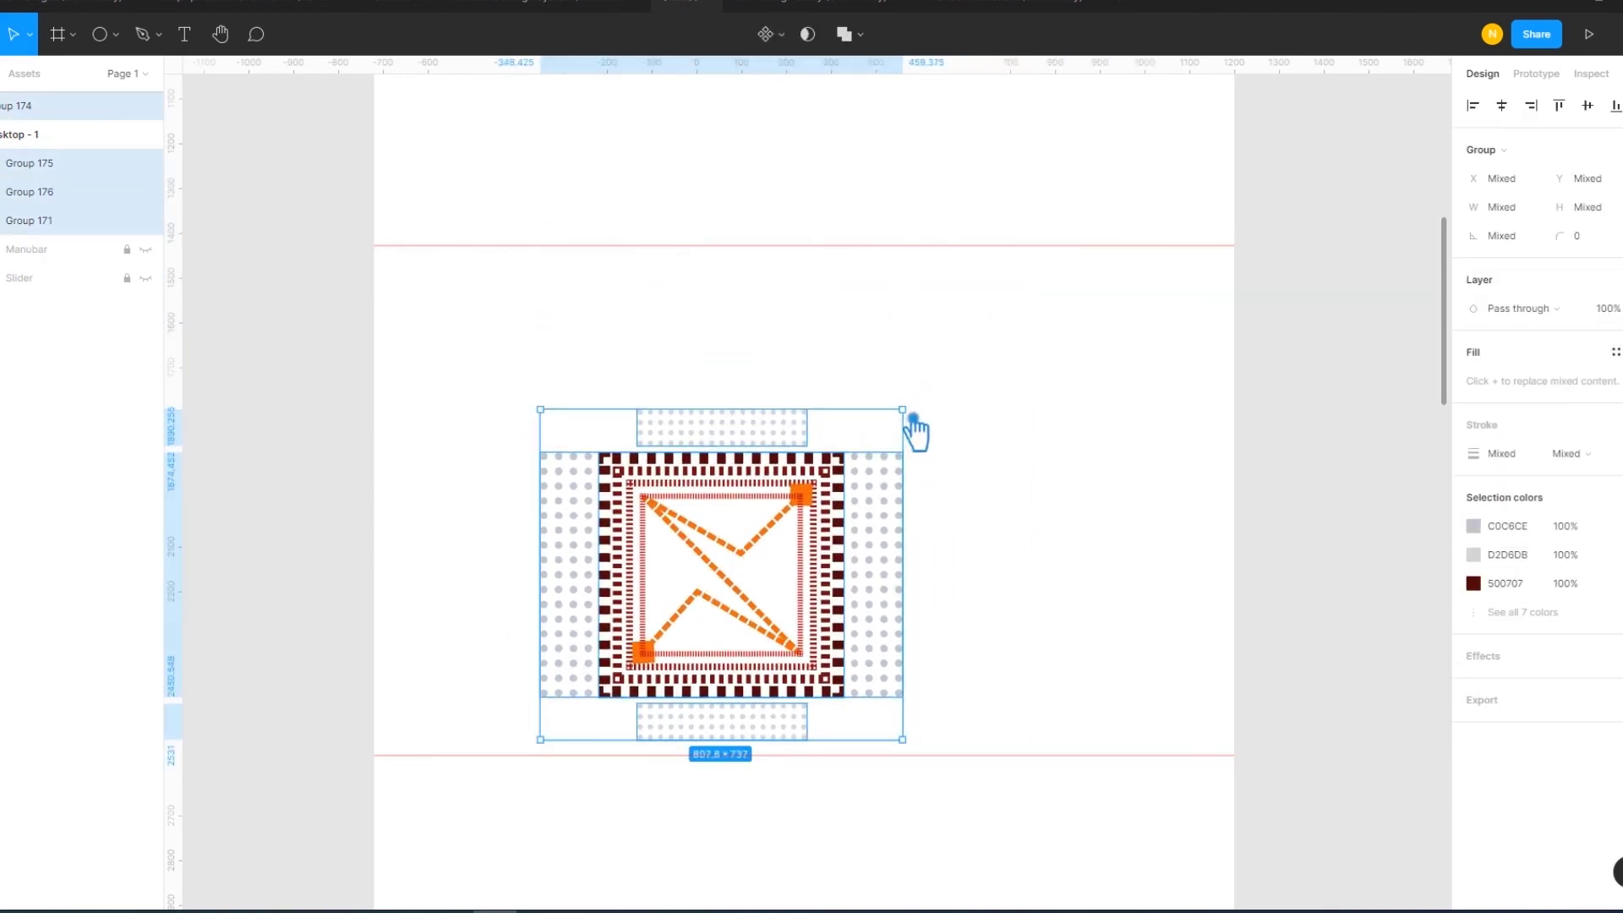
key("ctrl+g")
left_click(1020, 514)
mouse_move(858, 538)
left_mouse_down()
mouse_move(794, 536)
mouse_move(867, 546)
left_mouse_up()
left_click(871, 551)
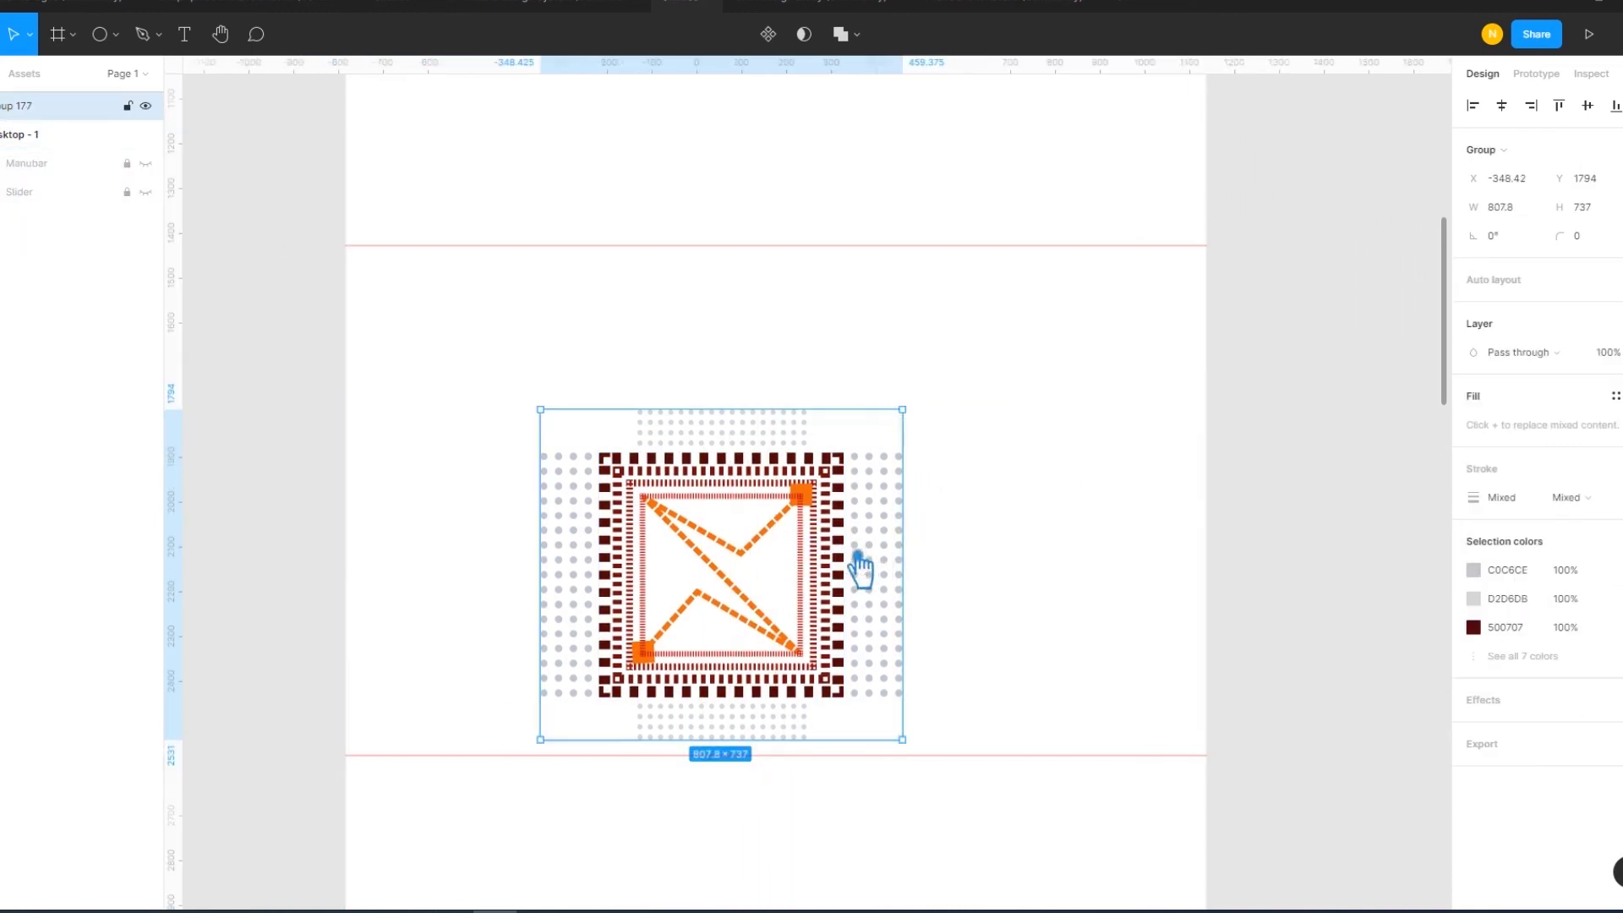
- Move the combined artwork group to the left side of the frame, vertically centred between the two guides
left_click_drag(854, 565, 713, 572)
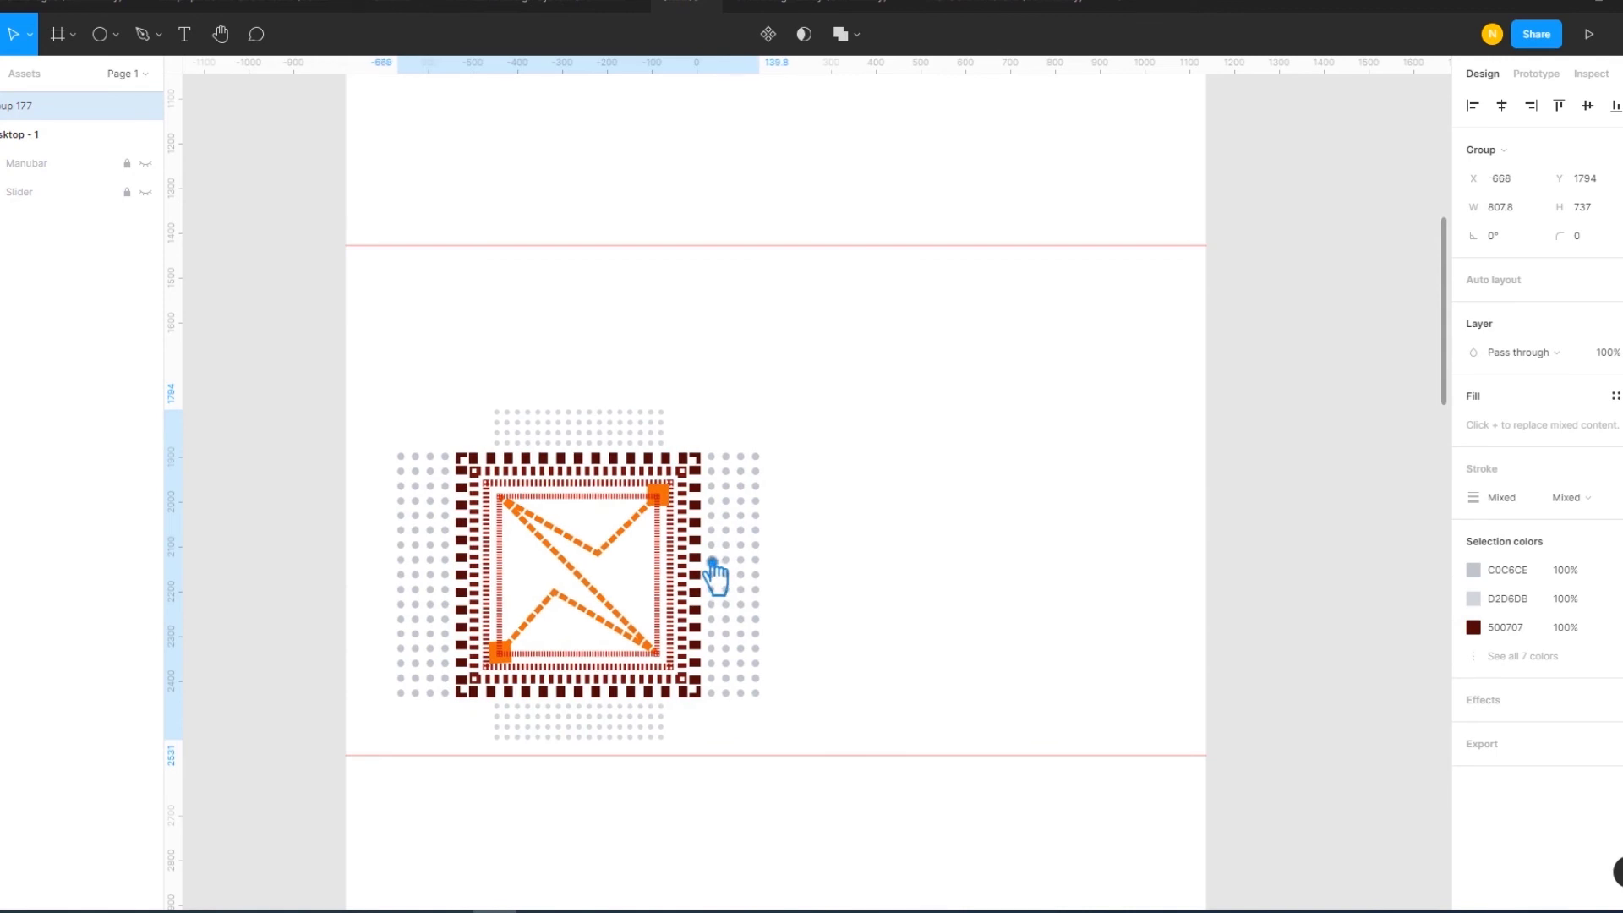
left_click(969, 548)
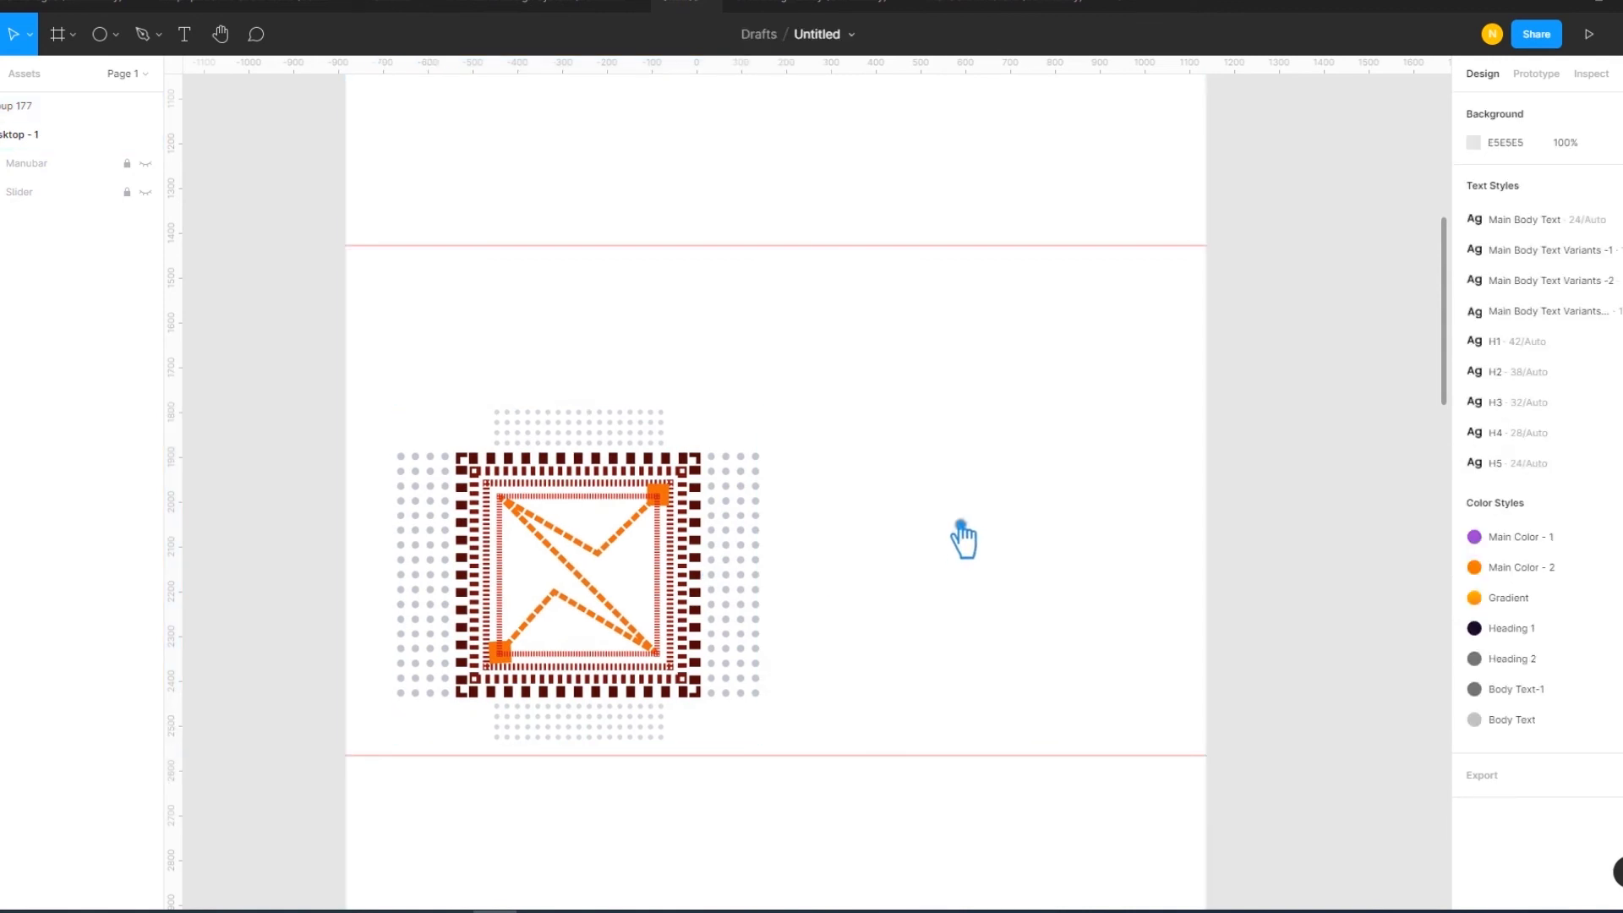
left_click_drag(696, 569, 714, 499)
left_click(1016, 510)
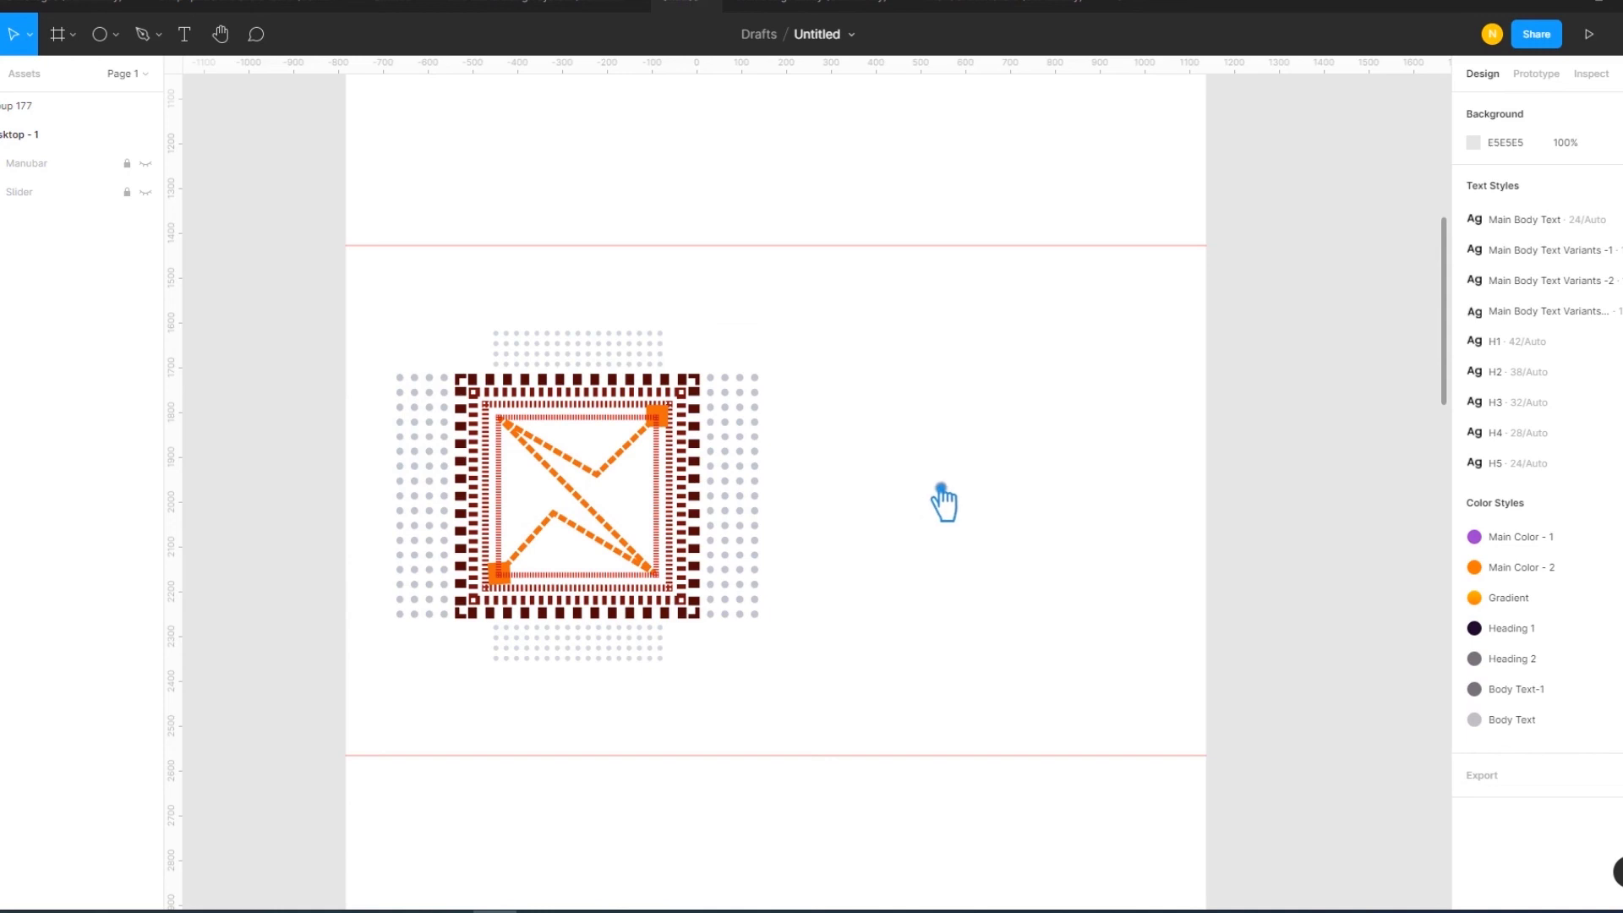
- Enlarge the combined artwork group to about 1266 × 1155, filling the height between the two guides
left_click(748, 549)
left_click_drag(774, 672, 856, 758)
left_click_drag(874, 342, 972, 278)
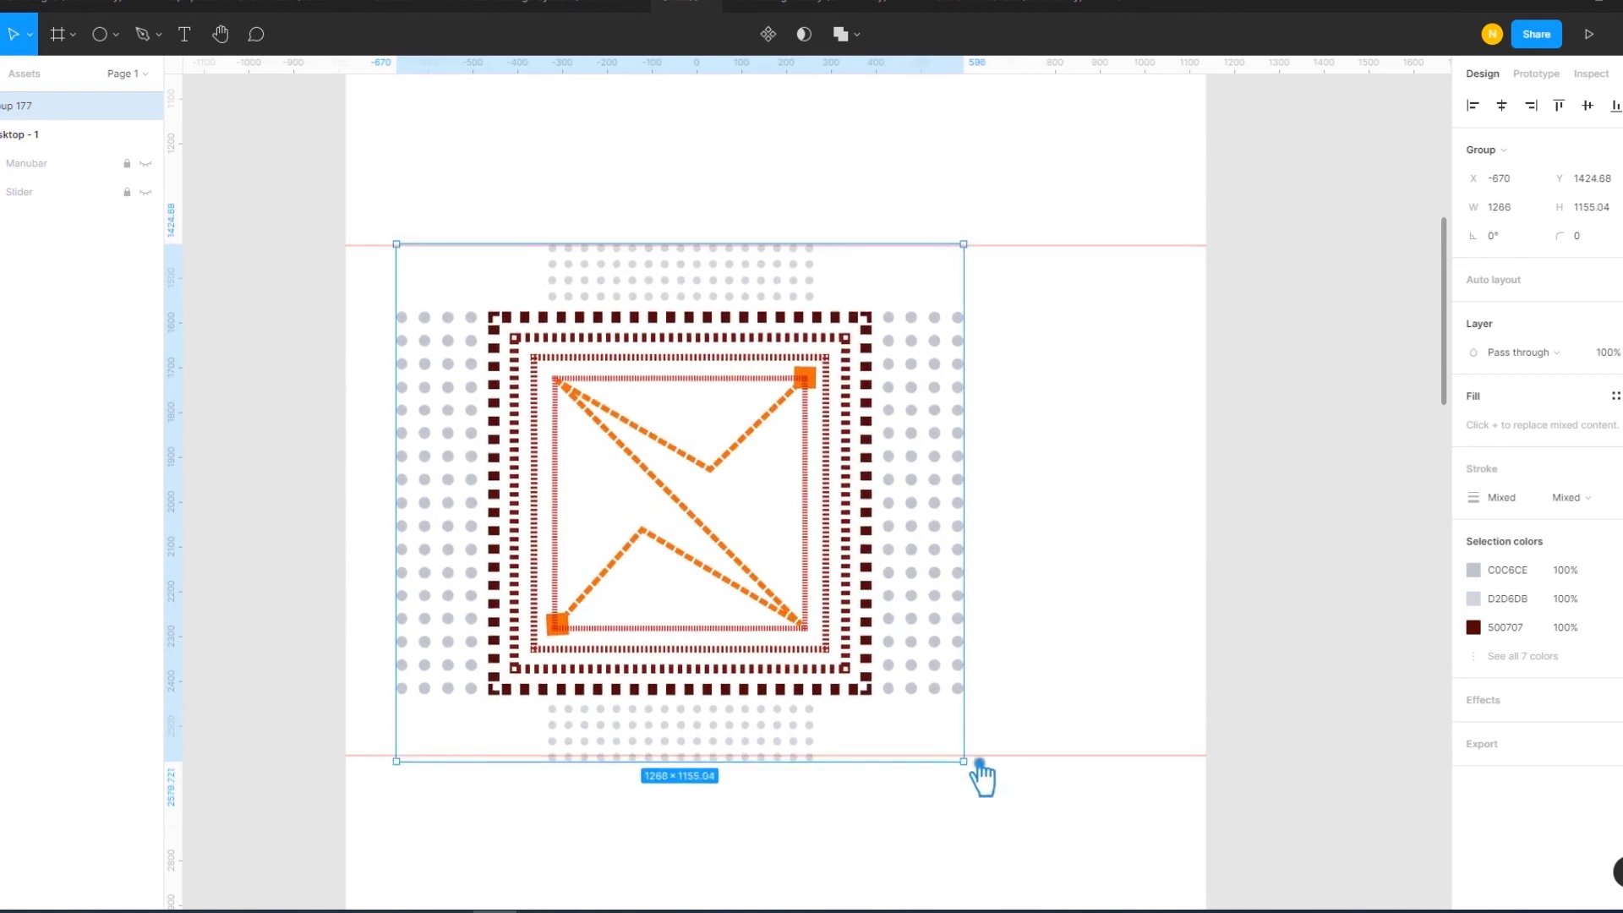